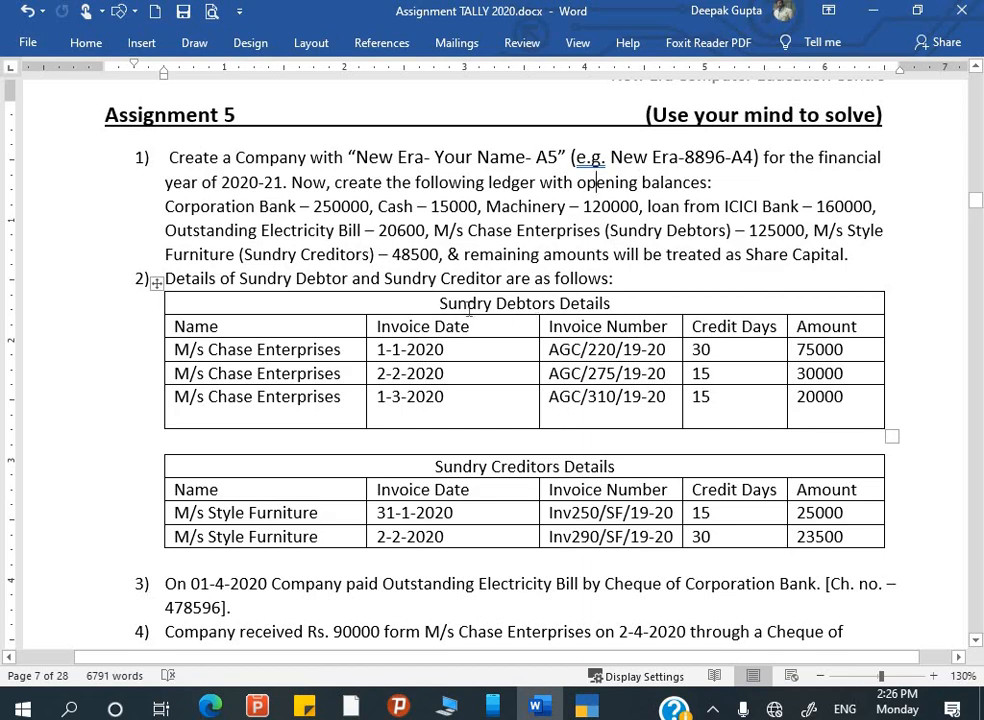
- Review the Assignment 5 ledger balances in the Word brief, then switch to the New Era Deepak A5 company
scroll(469, 311, up, 20)
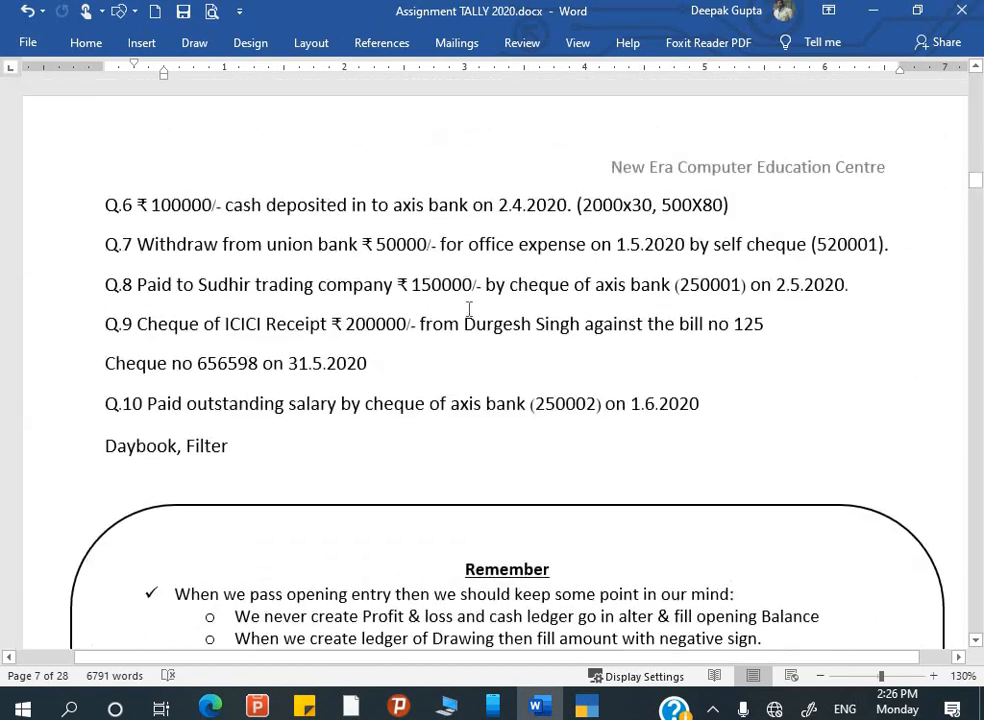
scroll(469, 311, up, 20)
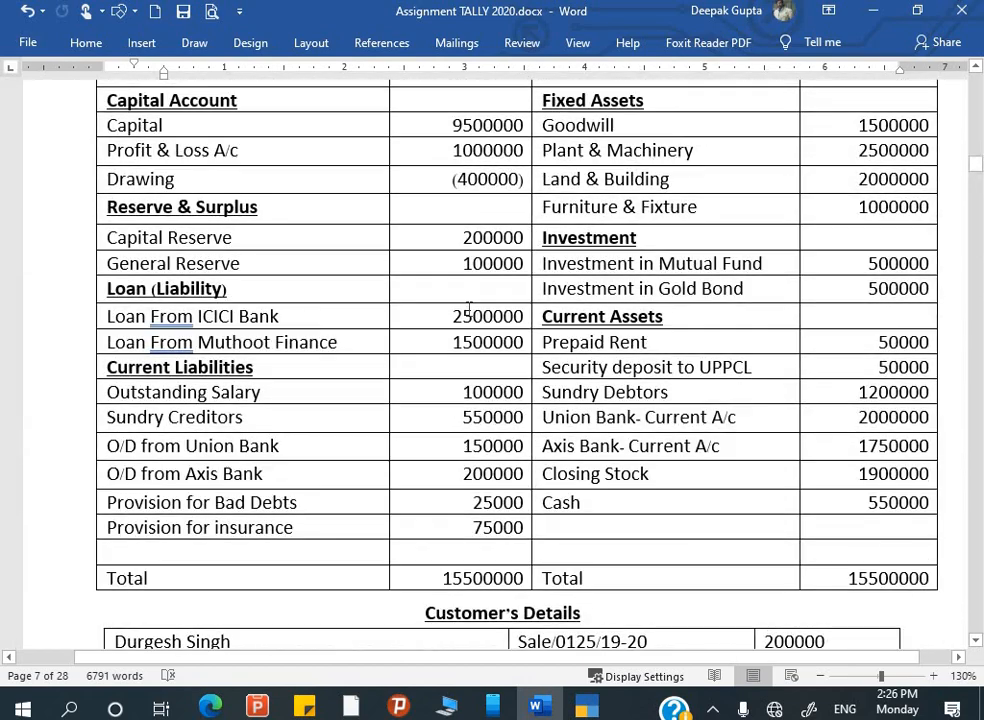
scroll(469, 311, up, 5)
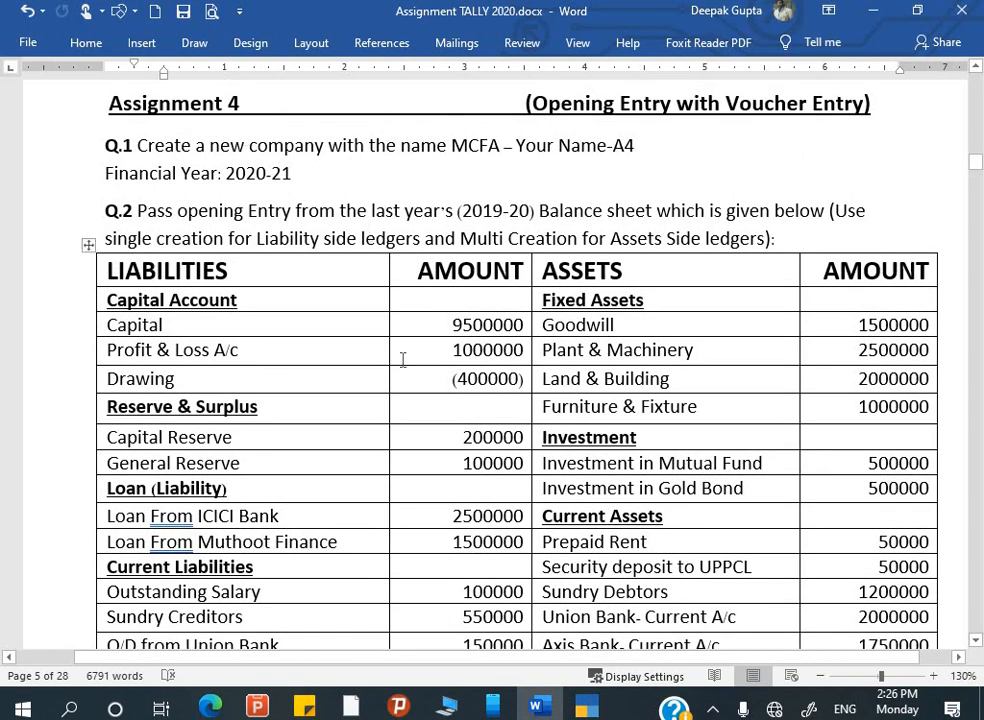
scroll(402, 358, down, 20)
scroll(402, 358, down, 5)
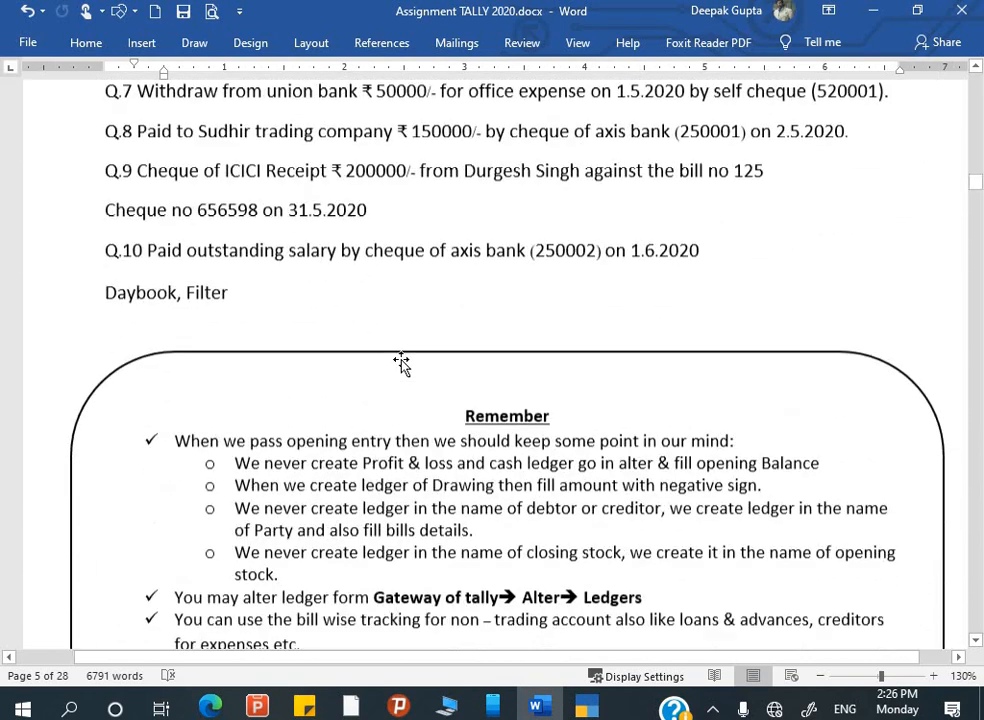
scroll(402, 358, down, 4)
scroll(402, 358, up, 3)
scroll(402, 358, up, 1)
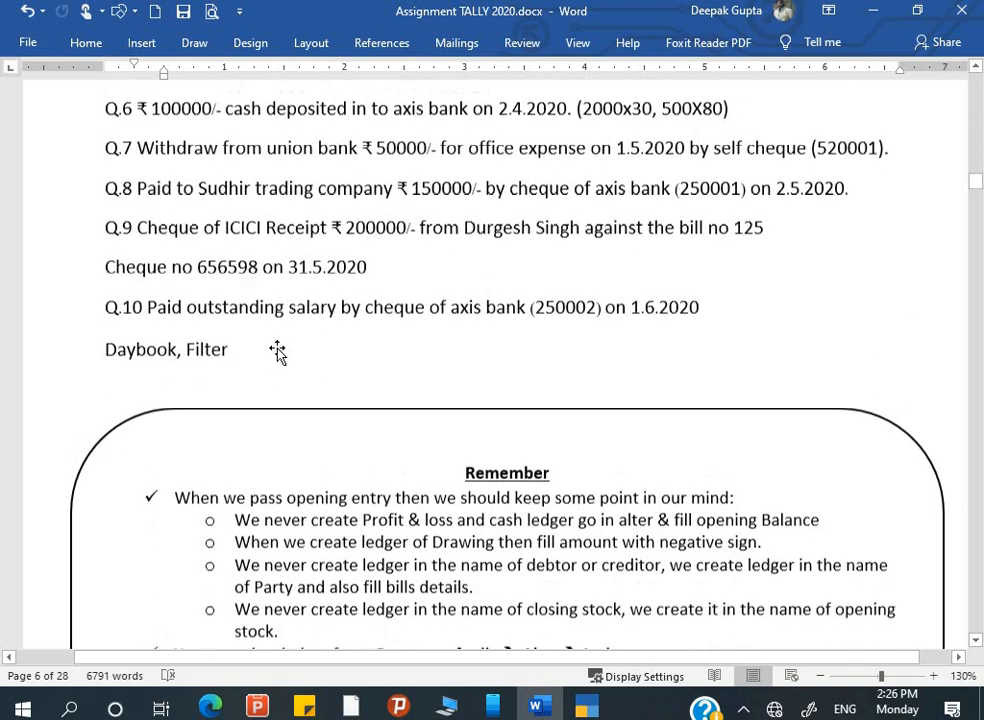
scroll(279, 348, down, 10)
scroll(279, 348, down, 8)
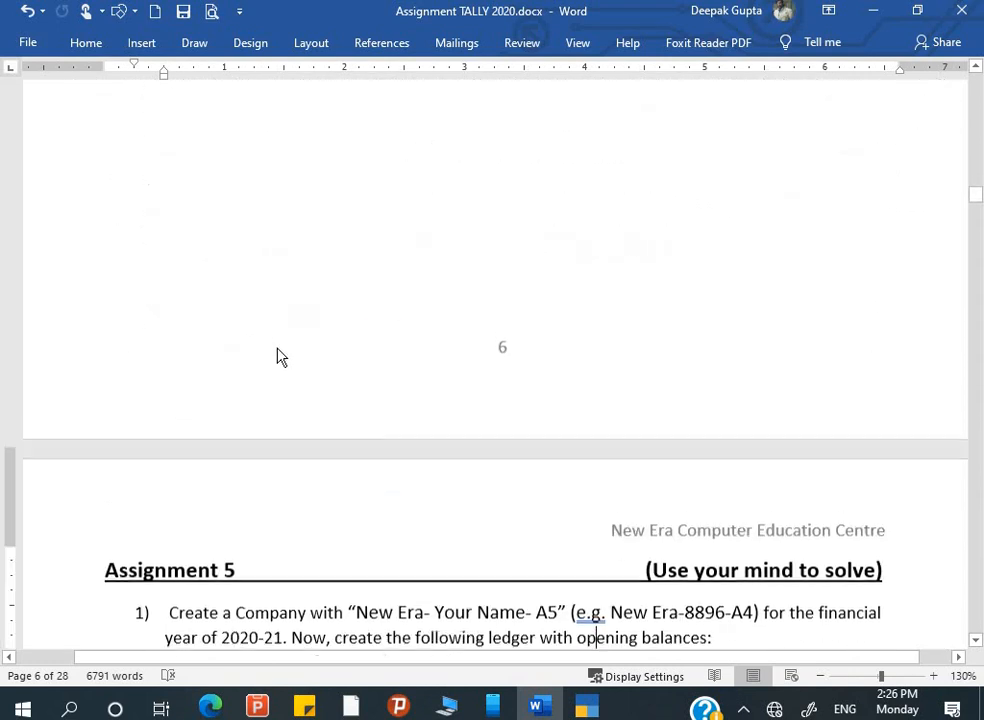
scroll(279, 348, down, 1)
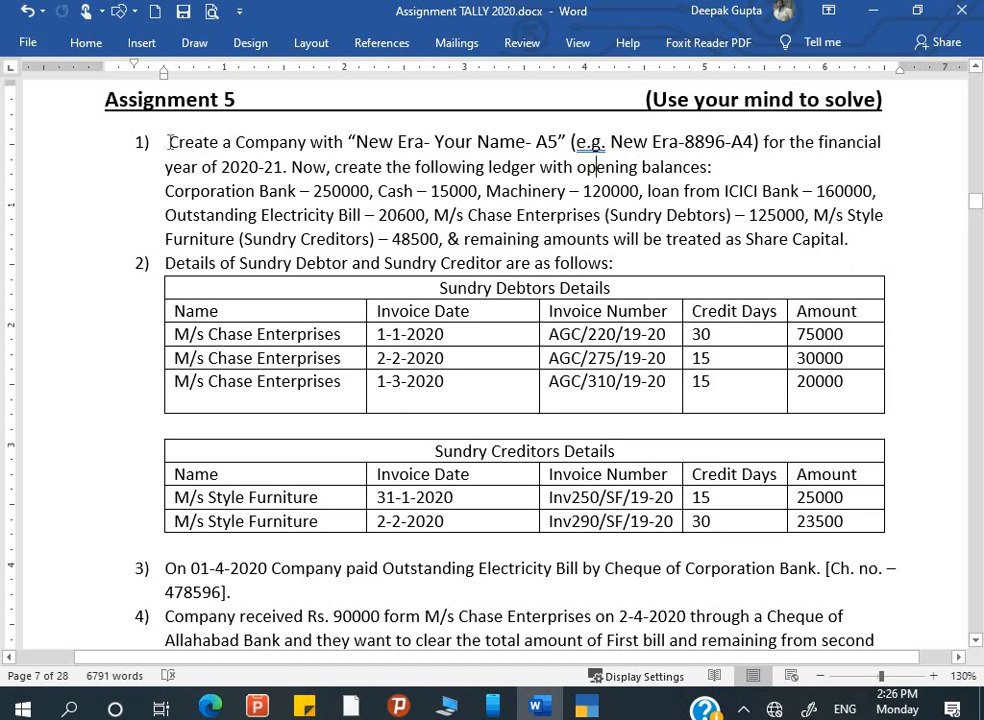
click(437, 165)
key(alt+Tab)
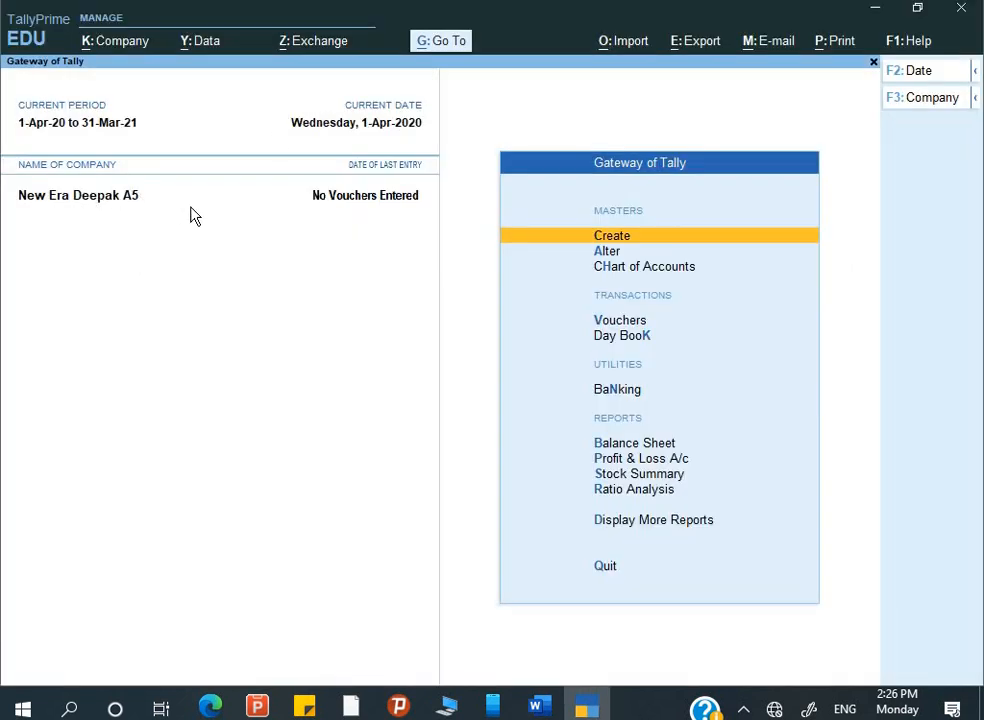
- Open Multi Ledger Alteration for All Items from Chart of Accounts > Ledgers, showing Cash and Profit & Loss A/c
key(alt+Tab)
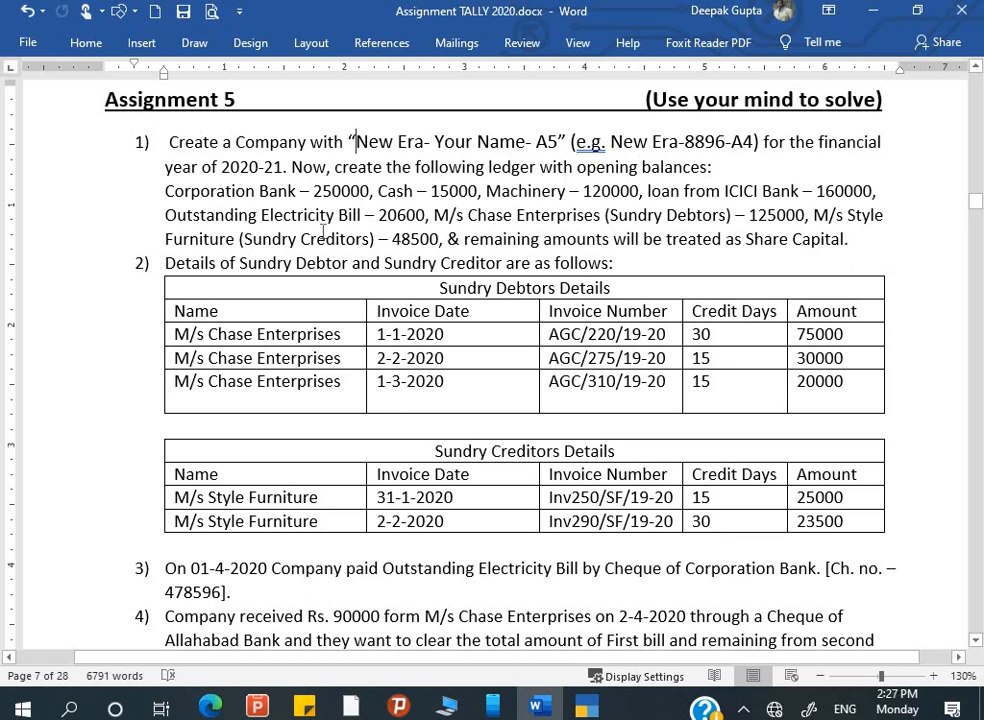
key(alt+Tab)
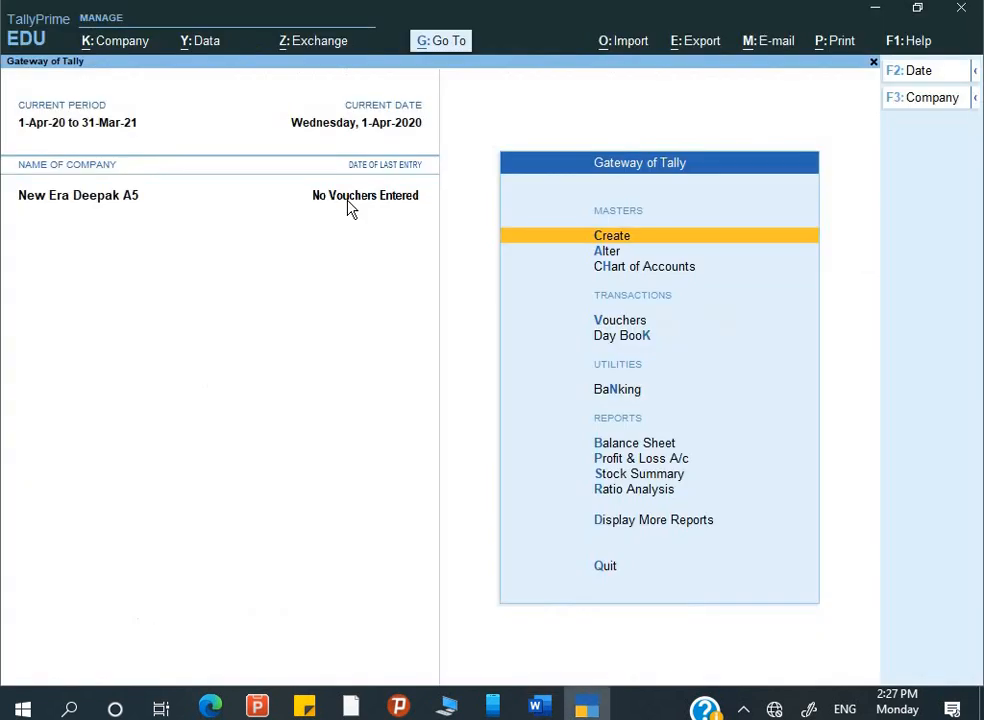
key(Down)
key(Down)
key(Return)
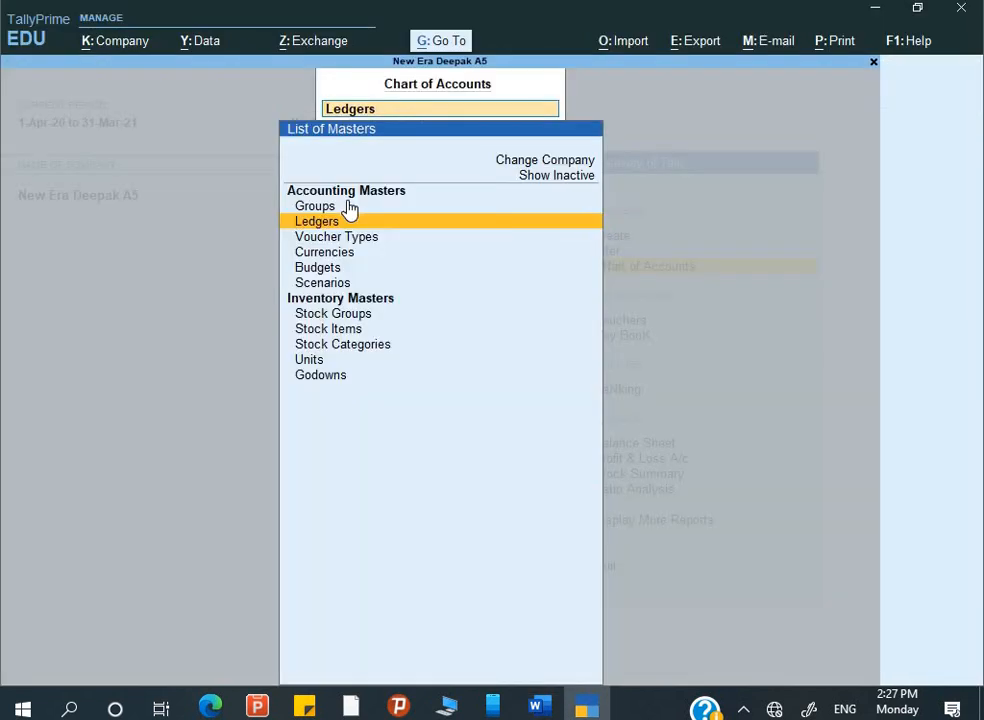
key(Return)
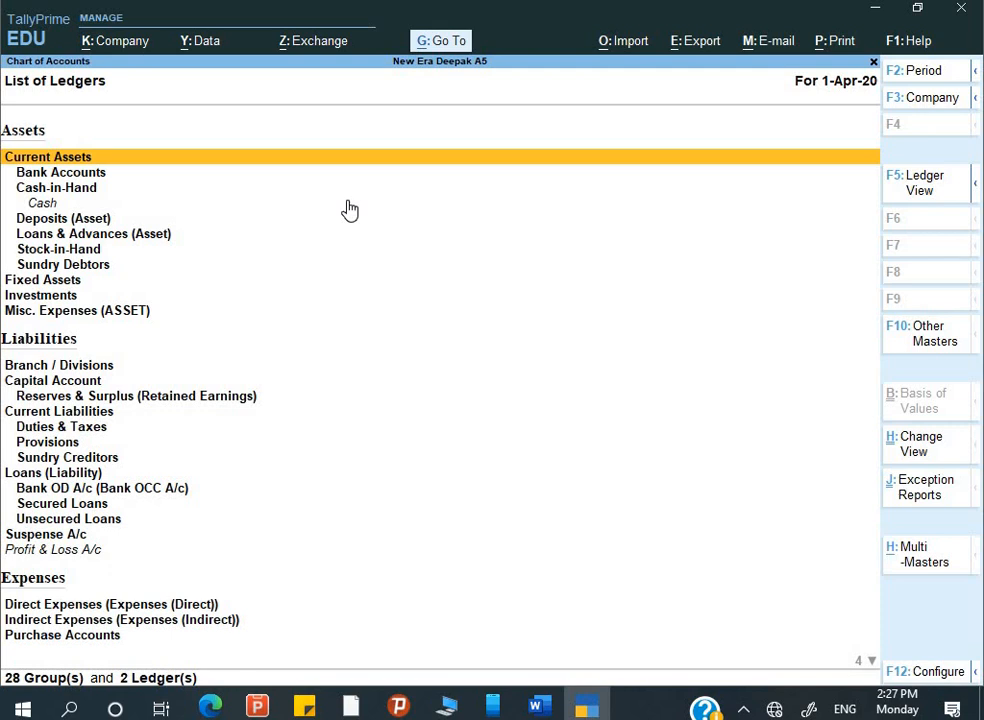
key(alt+h)
key(Down)
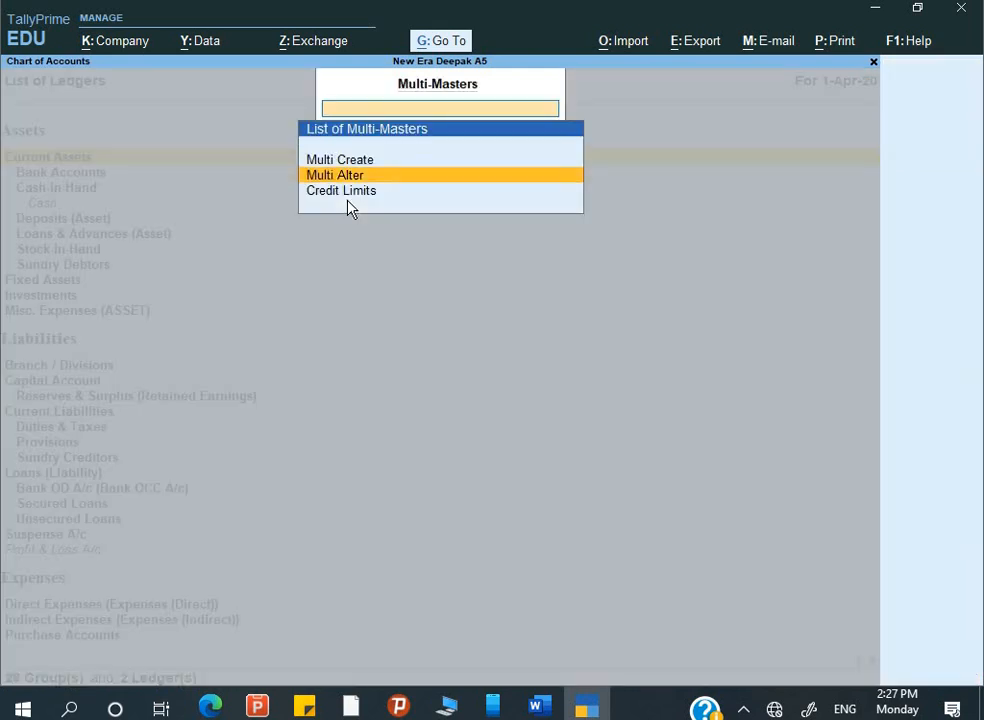
key(Return)
key(Return)
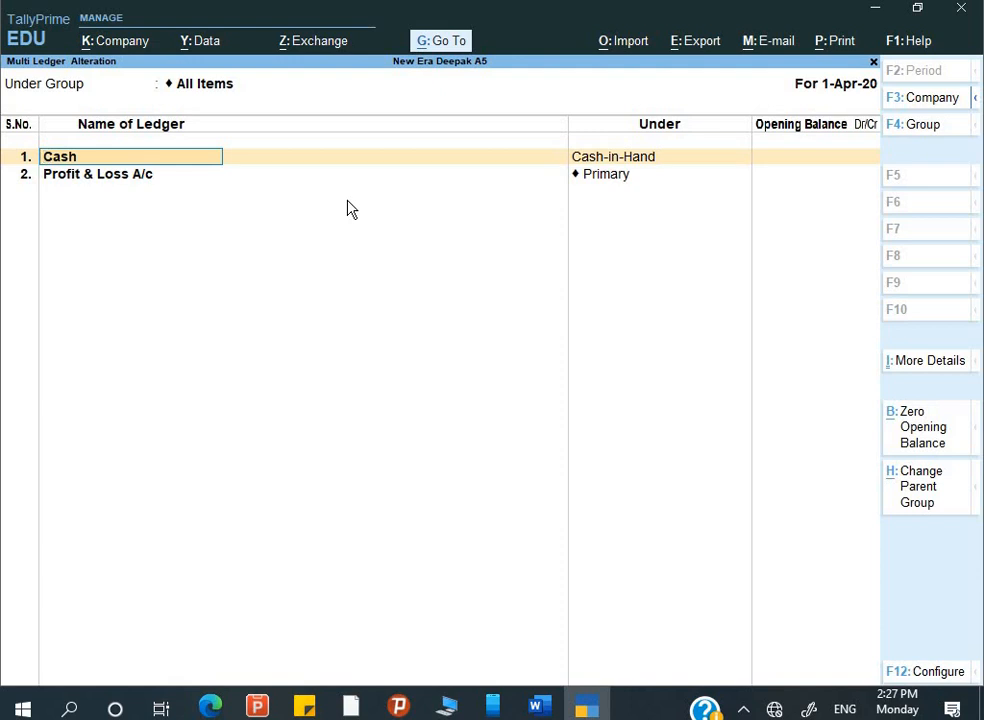
- Enter a 15,000 Dr opening balance for Cash and move past Profit & Loss A/c to a new row
key(alt+Tab)
key(alt+Tab)
key(Return)
key(Return)
key(alt+Tab)
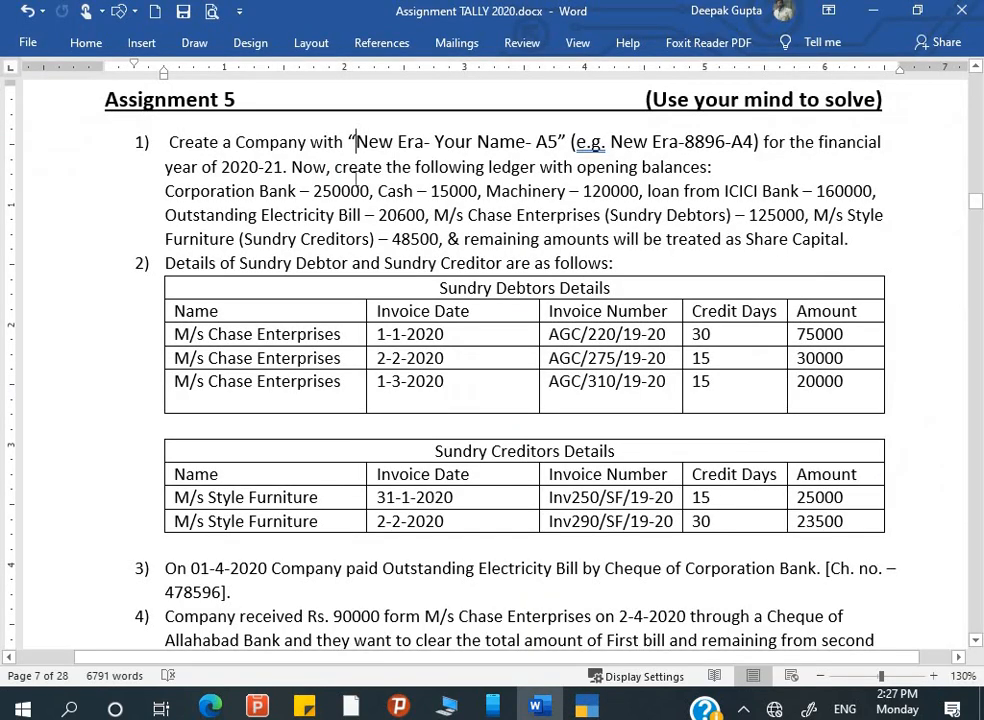
key(Tab)
text(15)
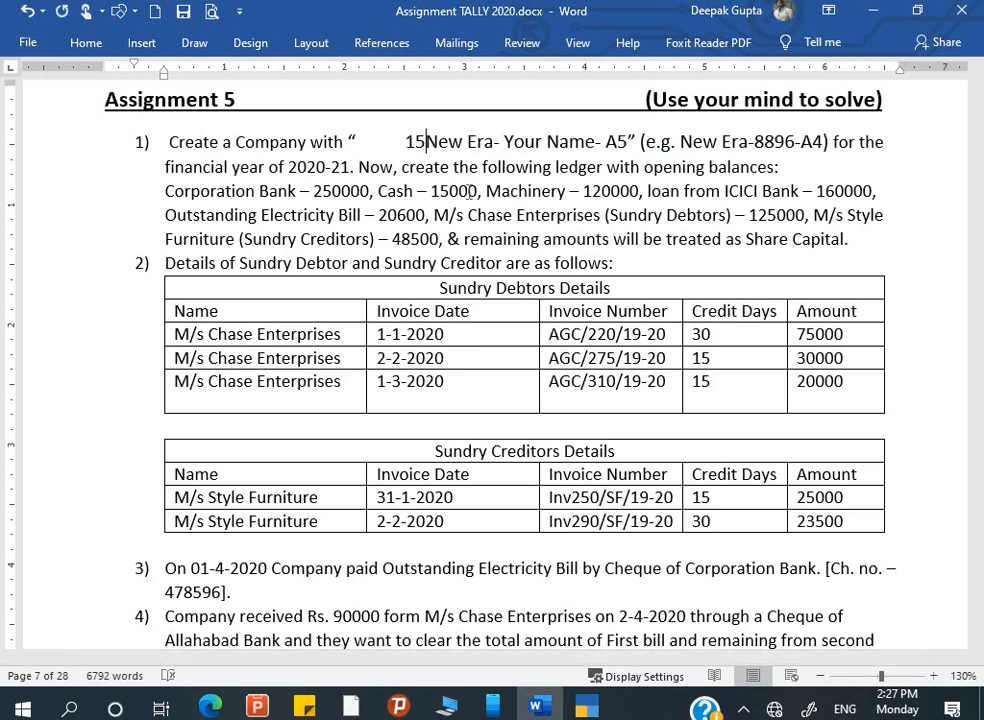
key(BackSpace)
key(BackSpace)
key(BackSpace)
key(alt+Tab)
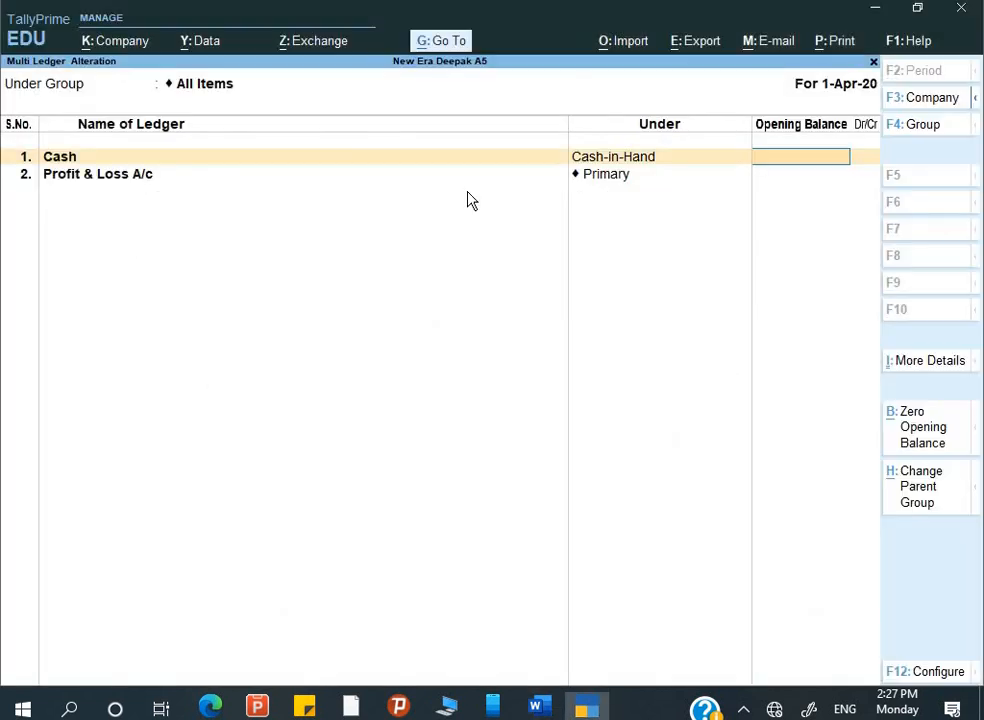
text(15,000)
key(Return)
key(Return)
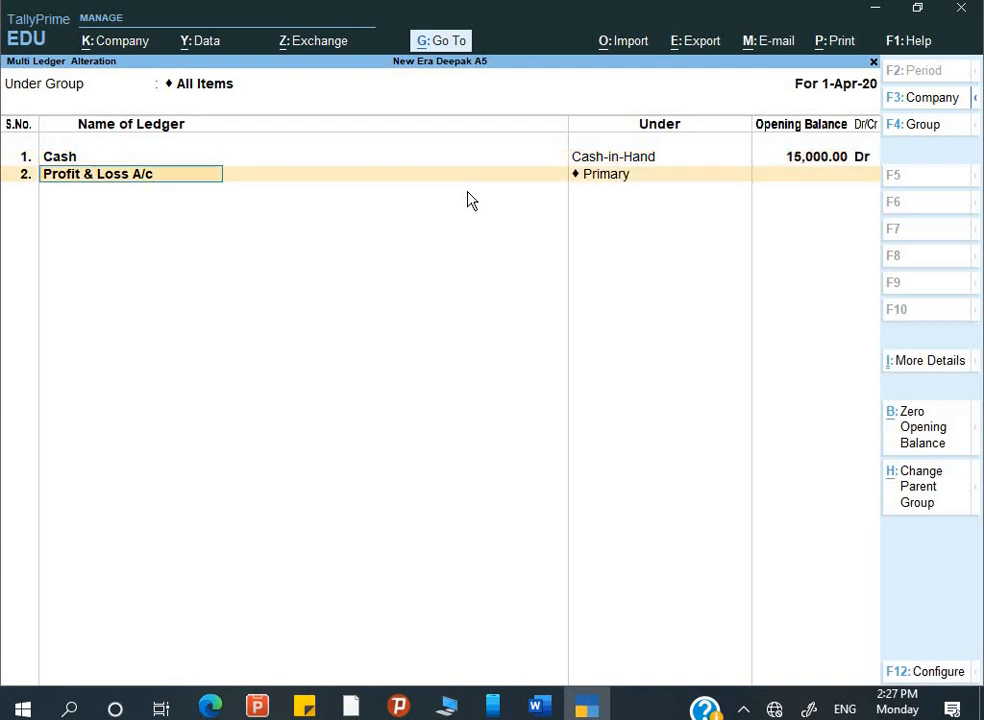
key(Return)
key(Return)
key(alt+Tab)
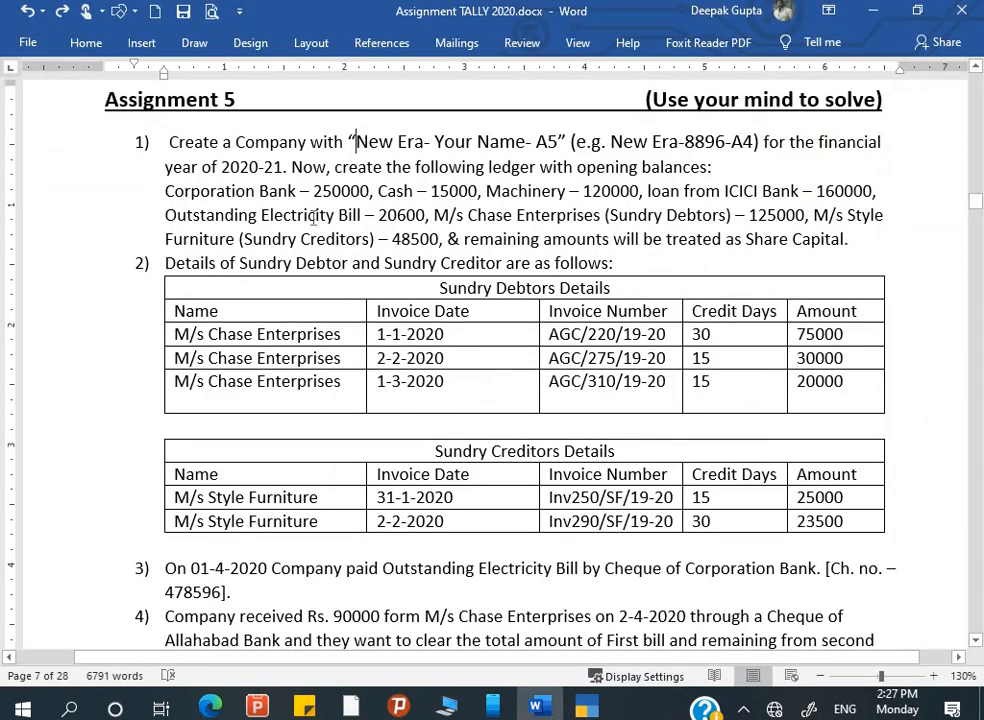
- Add the Corporation Bank ledger under Bank Accounts with a 2,50,000 opening balance
click(168, 196)
drag(275, 207, 293, 197)
key(ctrl+c)
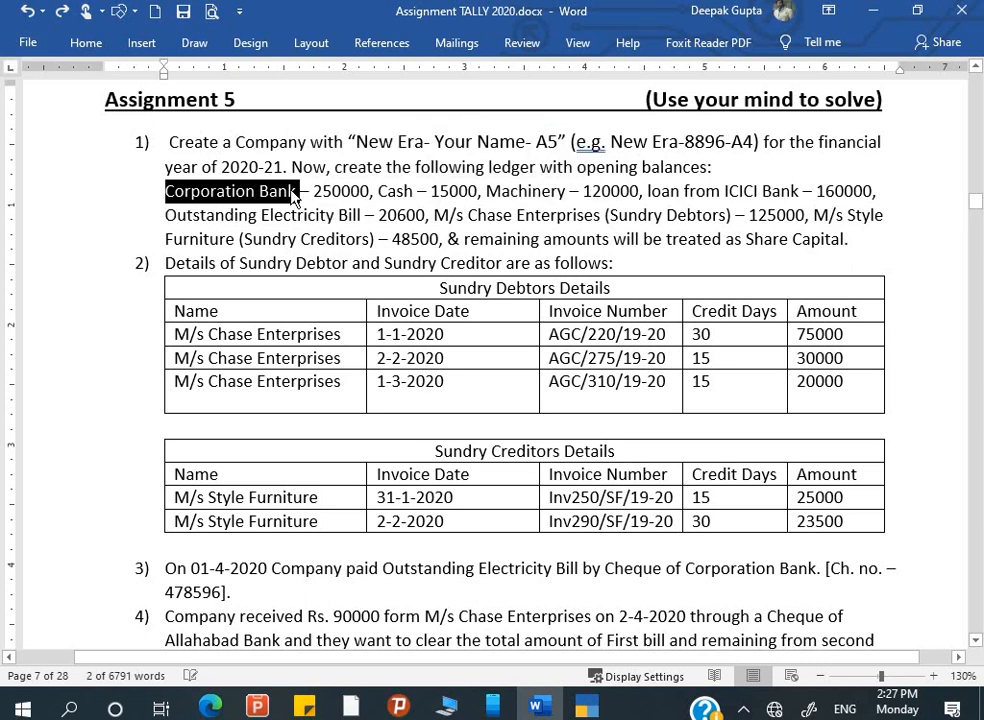
key(alt+Tab)
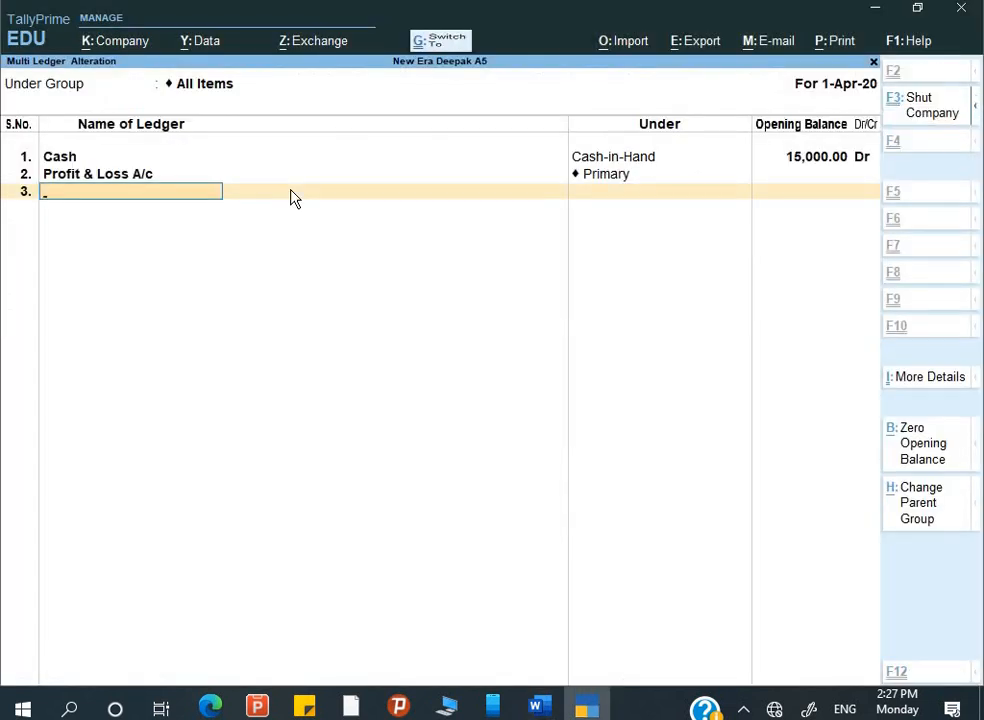
key(alt+Tab)
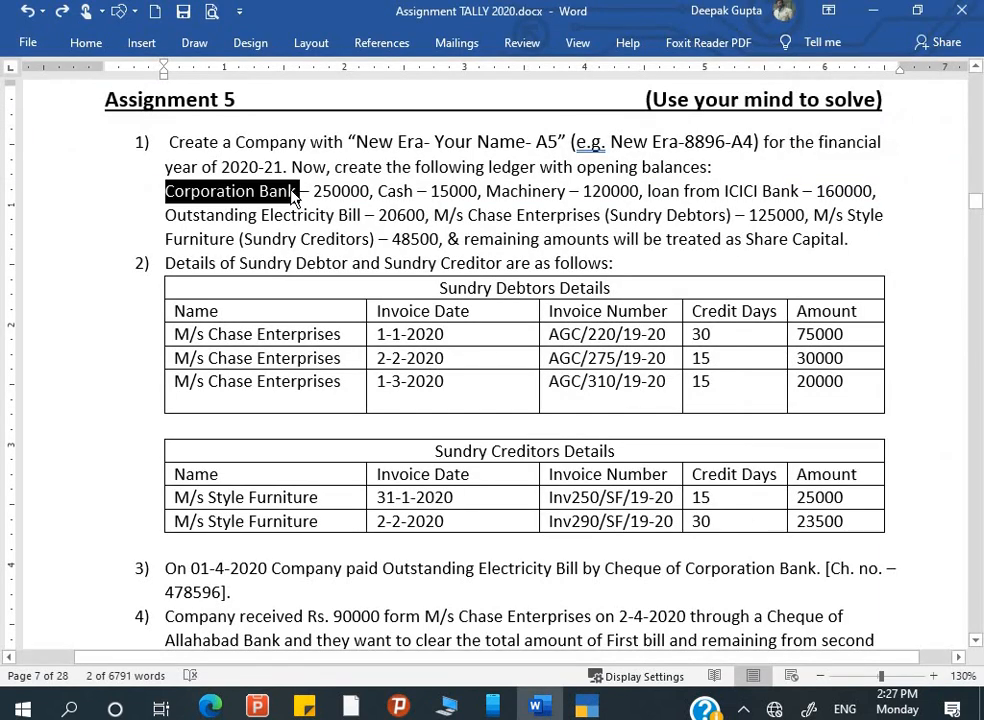
key(alt+Tab)
key(ctrl+v)
key(Return)
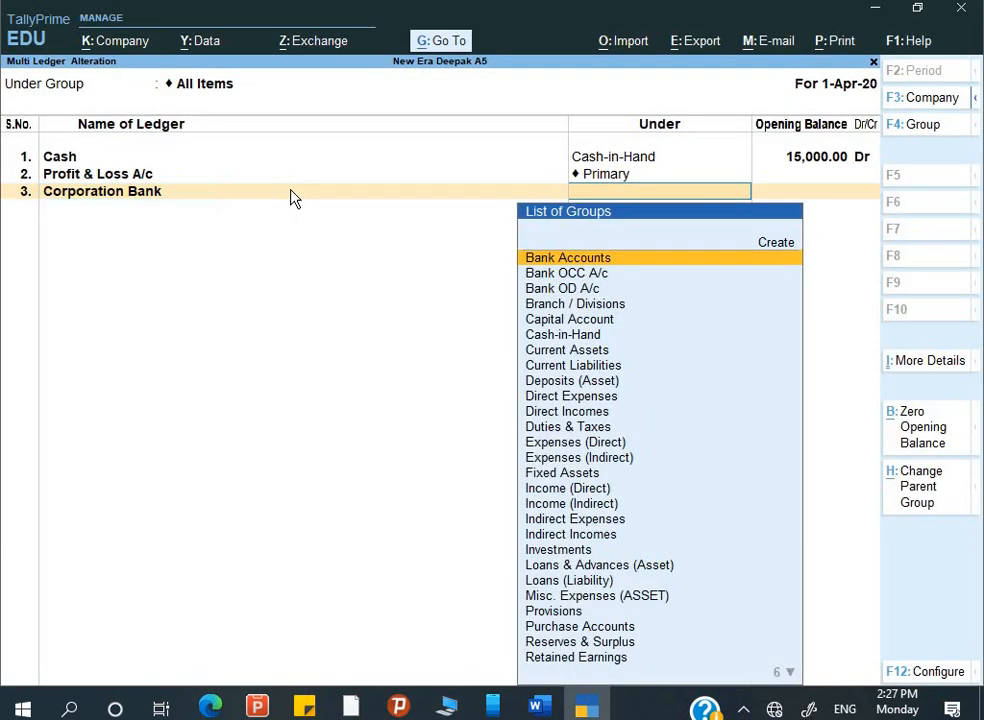
text(B)
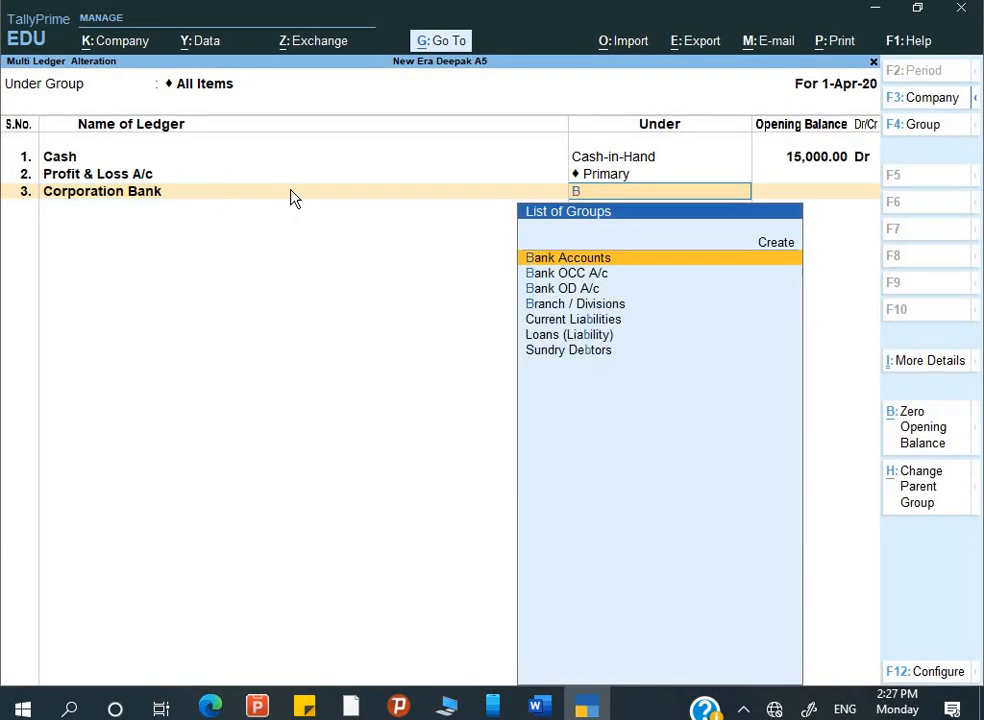
key(Return)
text(250000)
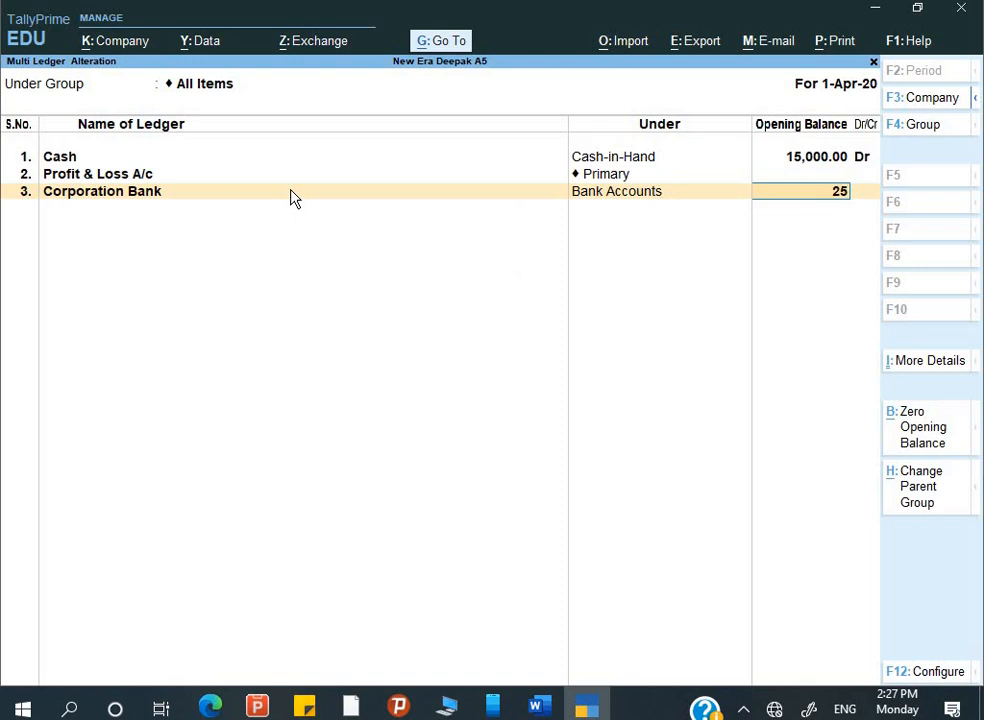
key(Return)
key(Return)
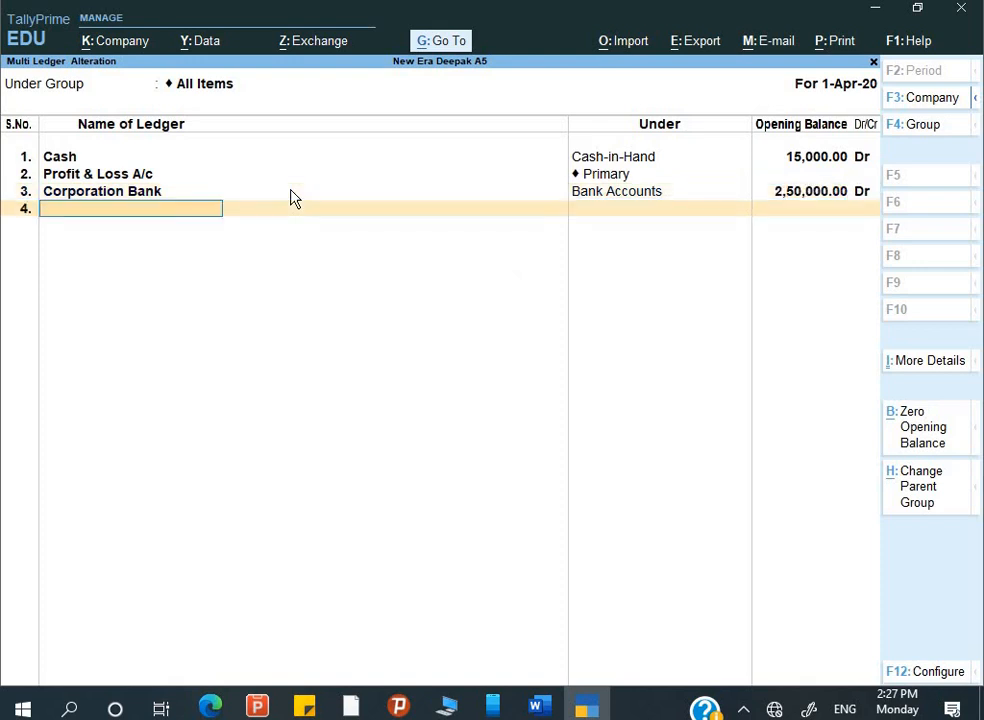
- Add the Machinery ledger under Fixed Assets with a 1,20,000 opening balance
key(alt+Tab)
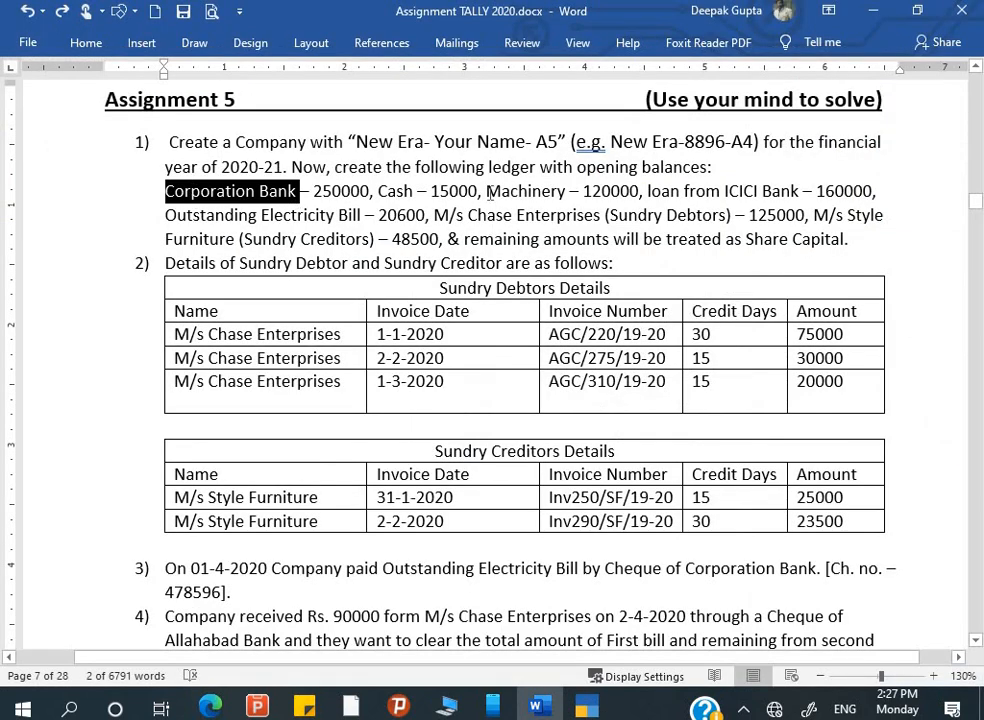
drag(487, 191, 566, 192)
key(ctrl+c)
key(alt+Tab)
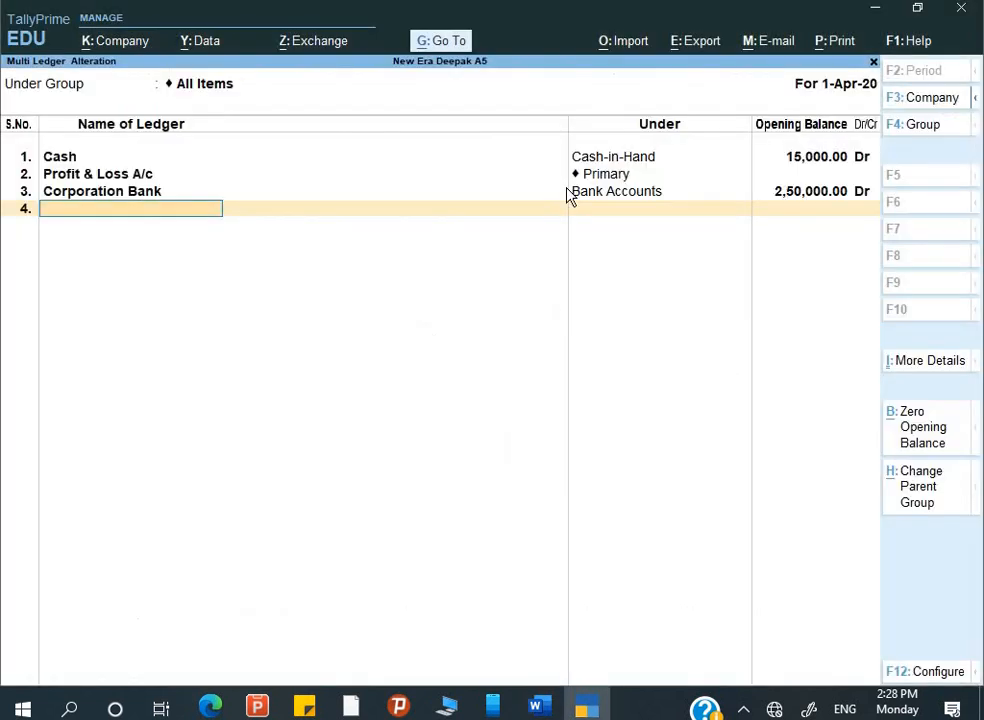
key(ctrl+v)
key(Return)
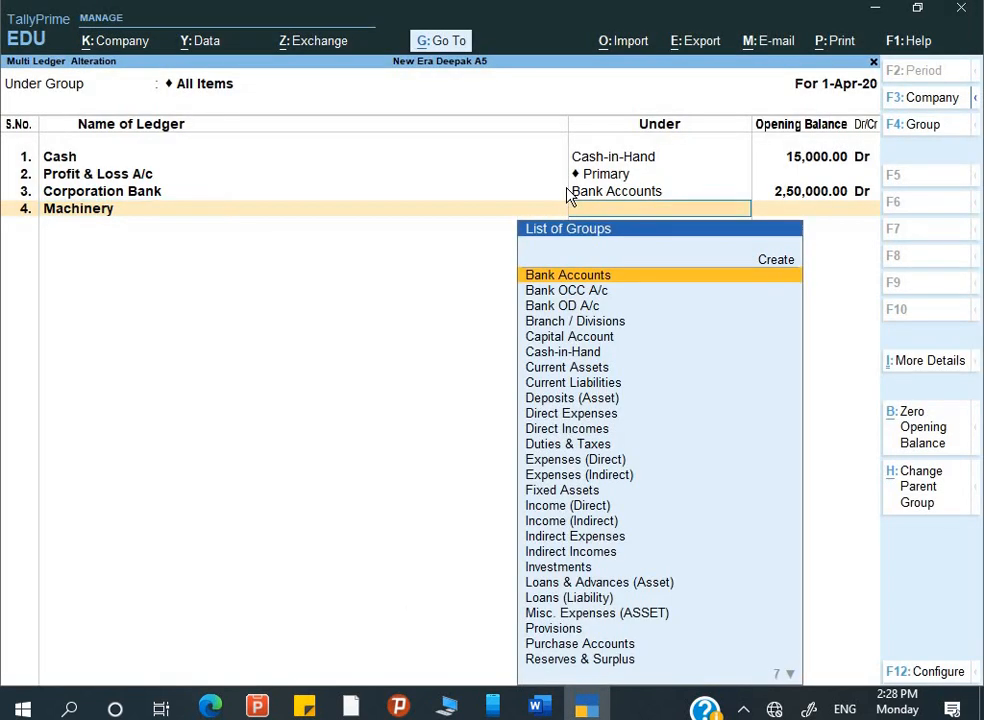
text(f)
key(Return)
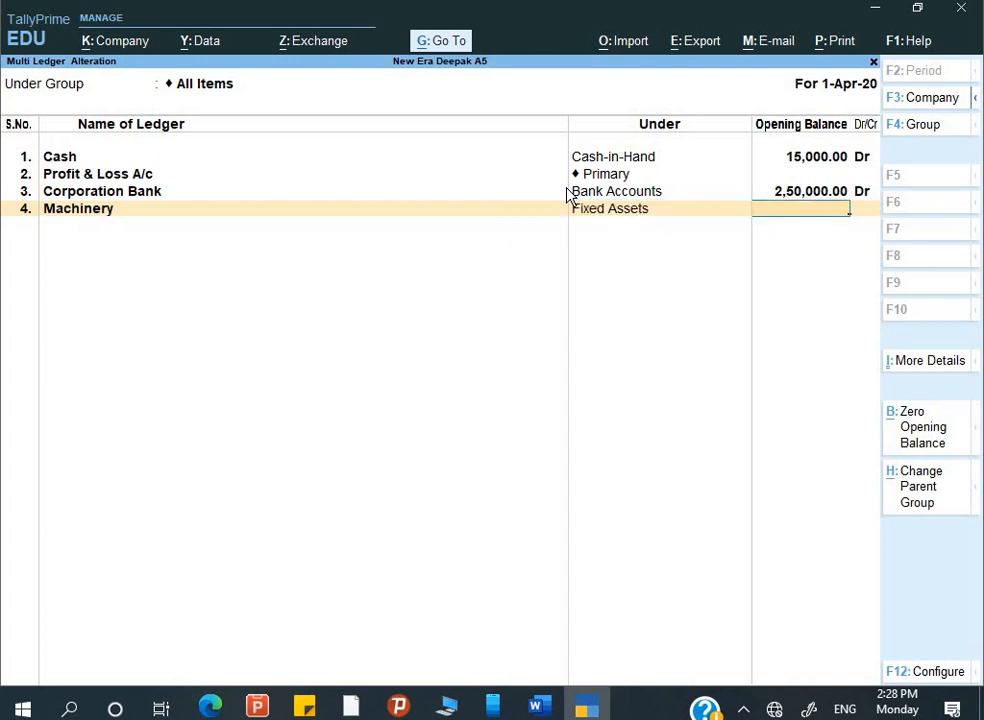
text(1,20,000)
key(Return)
key(Return)
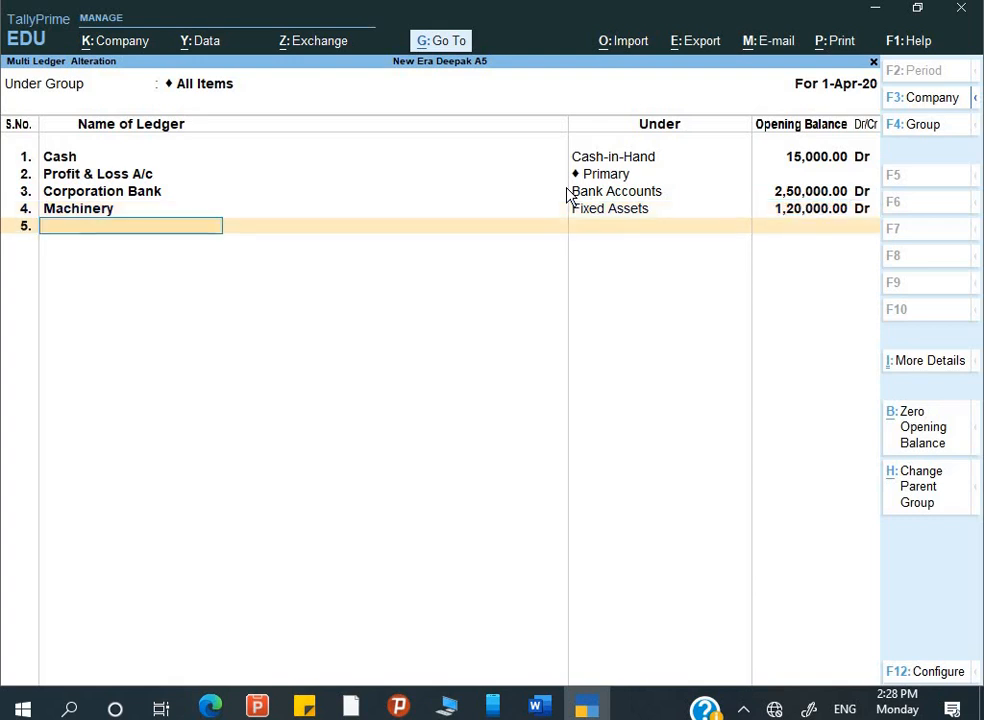
- Add 'loan from ICICI Bank' in row 5 under Secured Loans with a 1,60,000 Cr opening balance
key(alt+Tab)
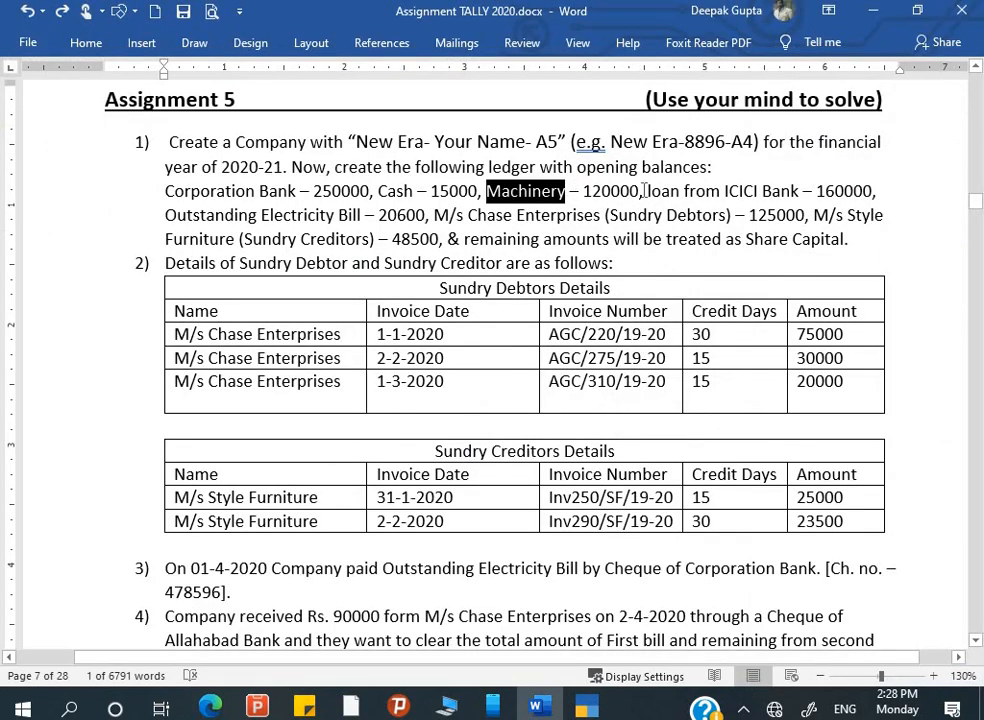
drag(649, 190, 805, 197)
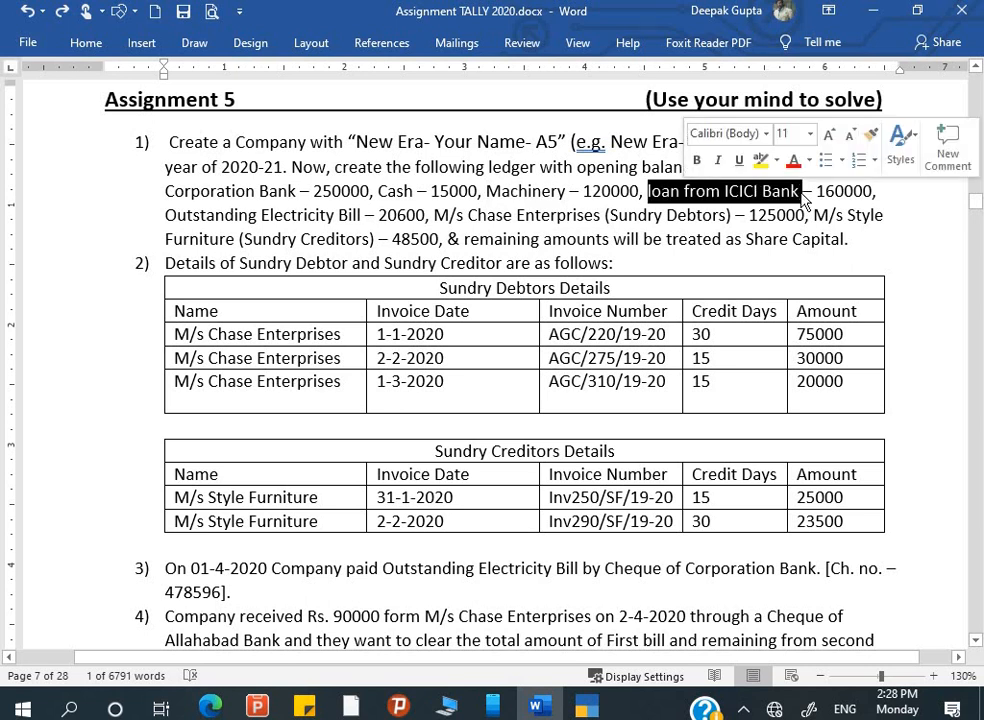
key(ctrl+c)
key(alt+Tab)
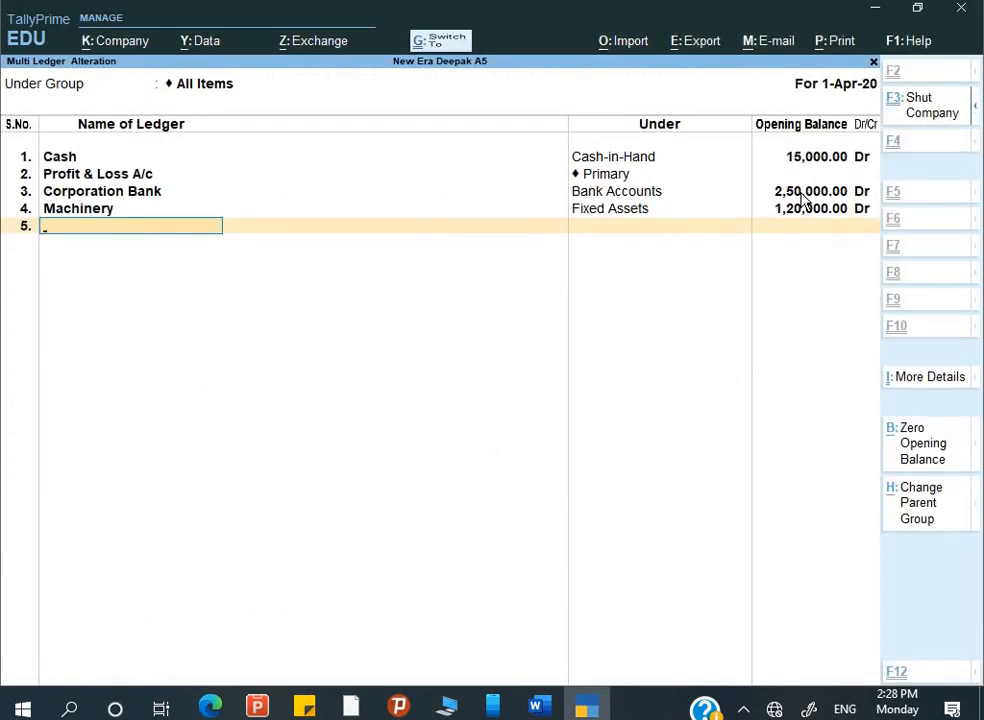
key(ctrl+alt+v)
key(Return)
text(S)
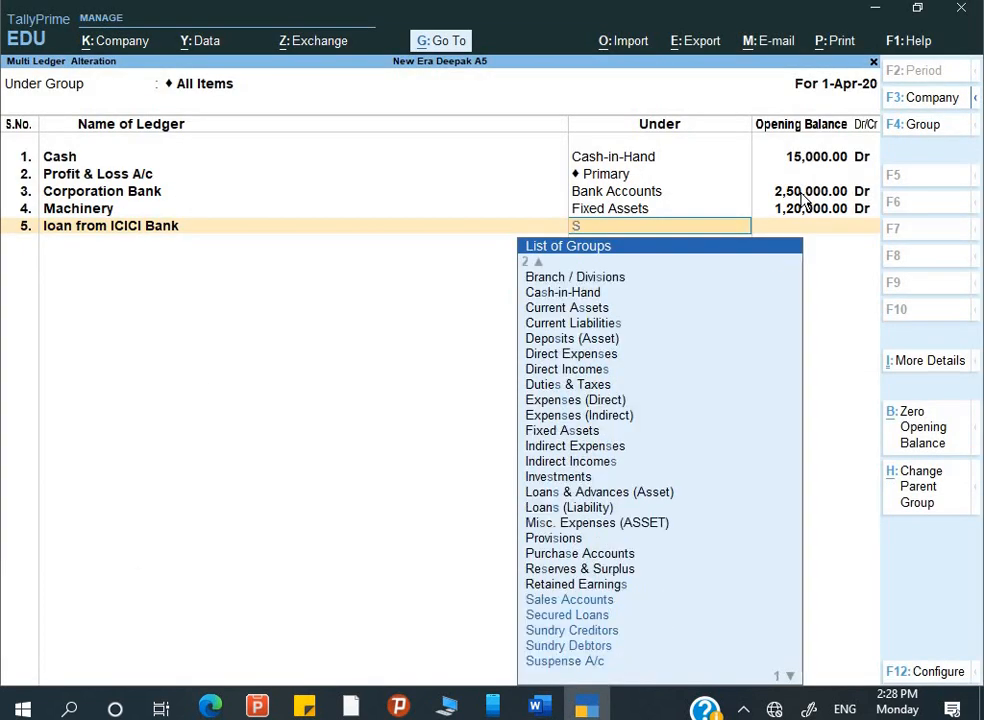
key(Down)
key(Down)
key(Up)
key(Return)
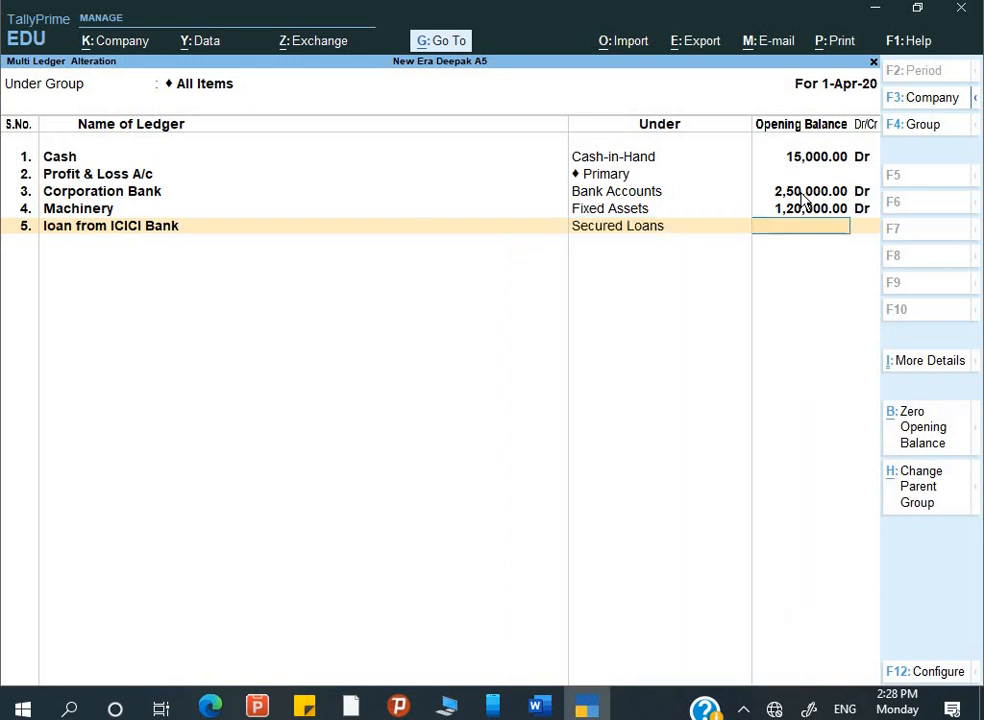
key(alt+Tab)
key(alt+Tab)
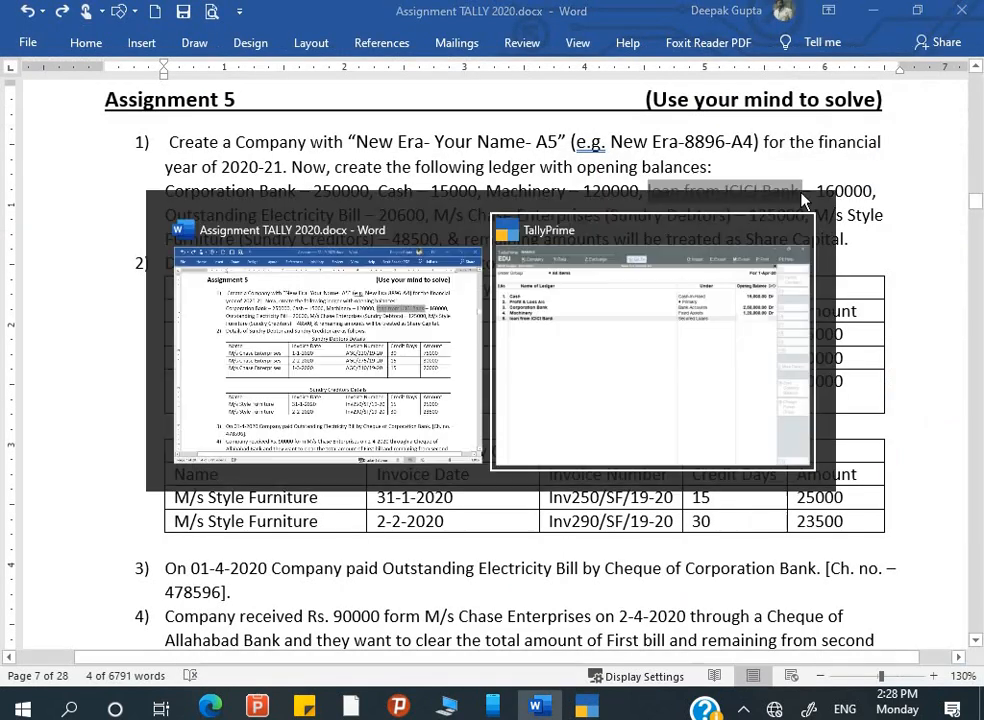
text(1,60,000)
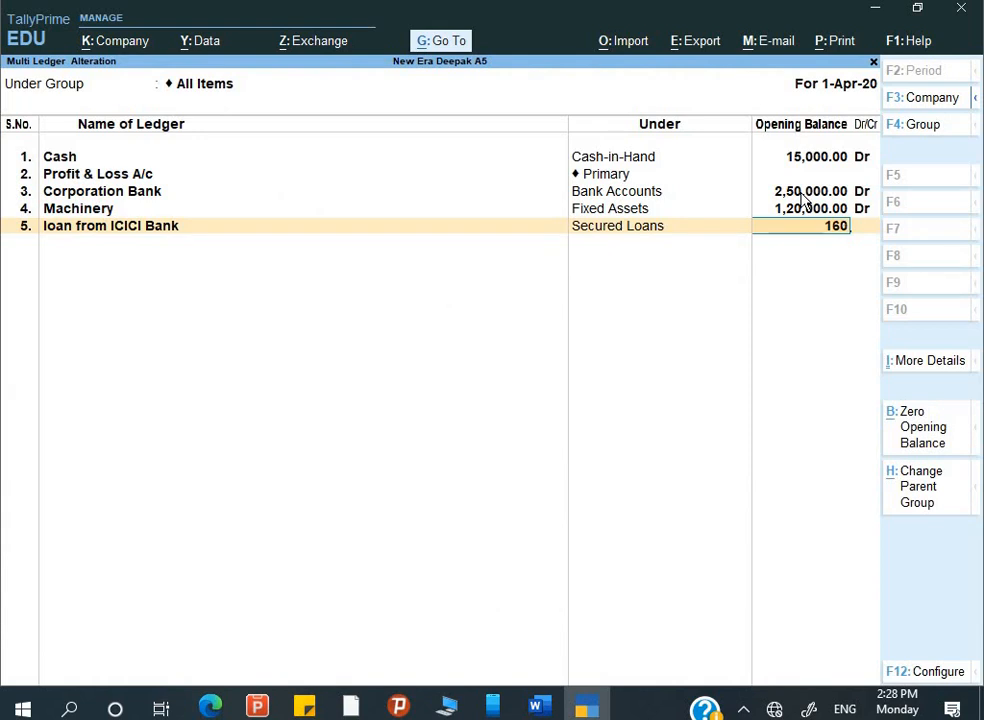
key(Return)
key(Return)
- Copy 'Outstanding Electricity Bill' from the brief into row 6 as the next ledger name
key(alt+Tab)
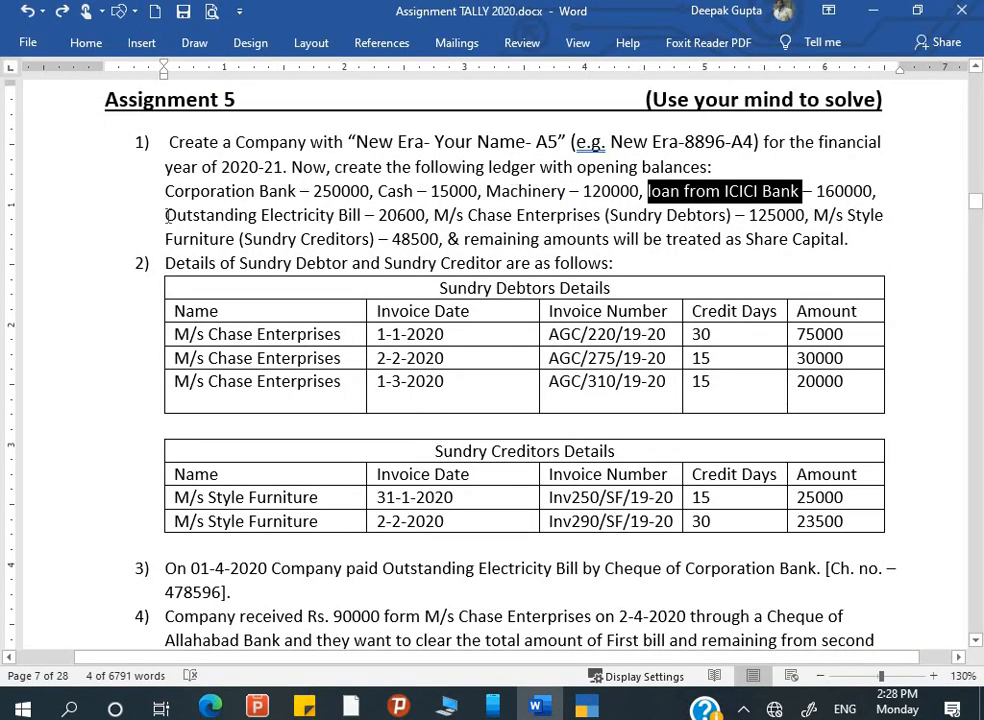
drag(166, 215, 358, 220)
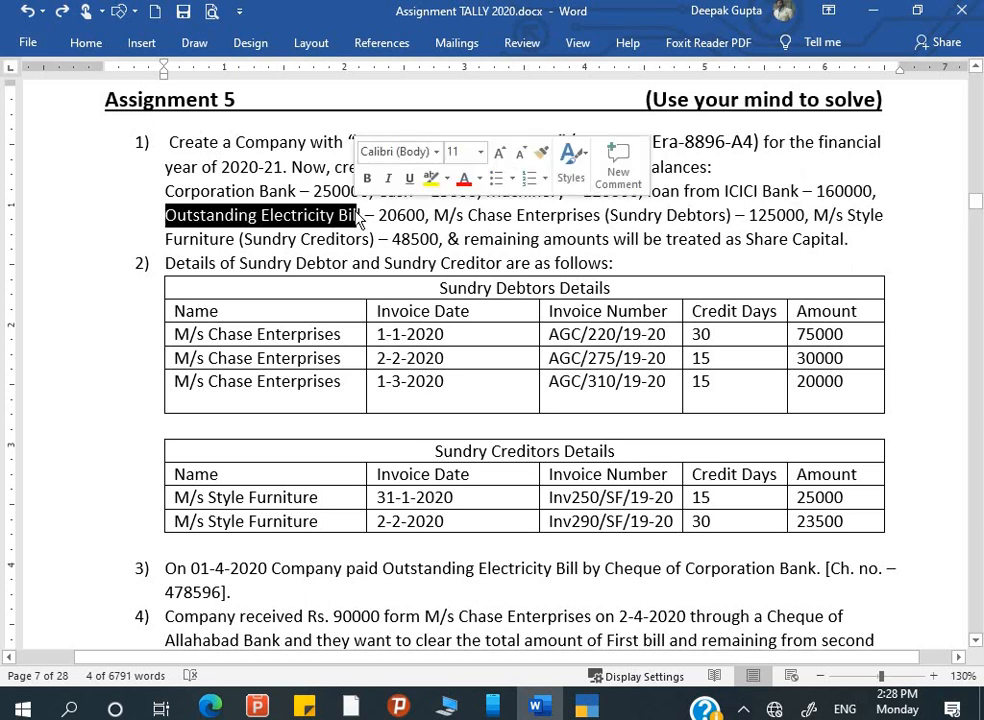
key(ctrl+c)
key(alt+Tab)
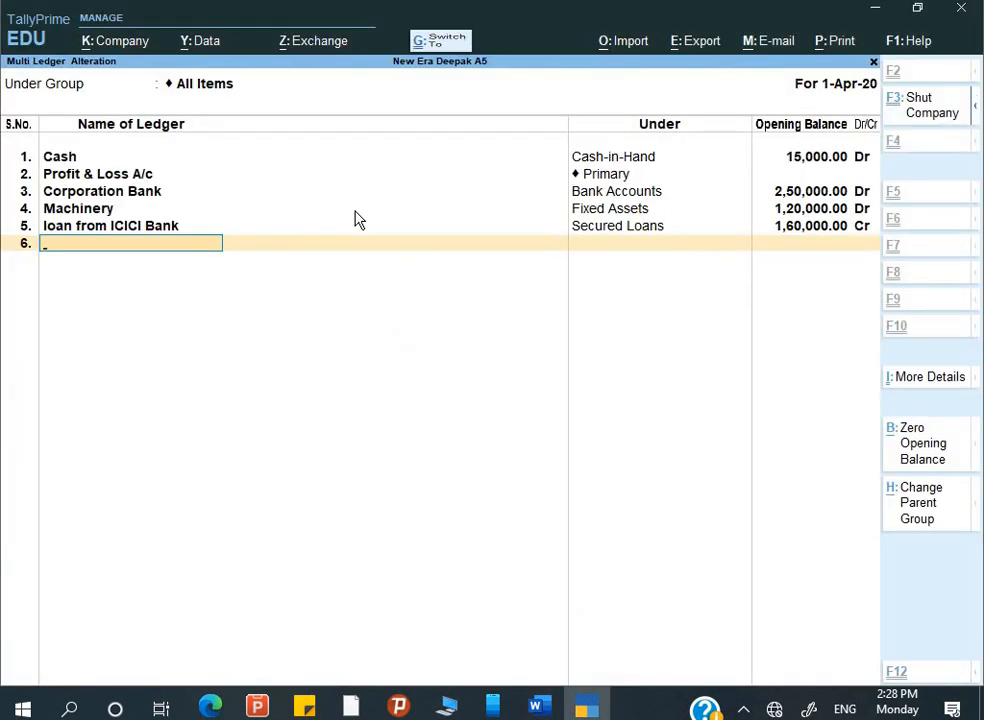
key(ctrl+v)
- Put the electricity bill ledger under Current Liabilities with a 20,600 Cr opening balance
key(Return)
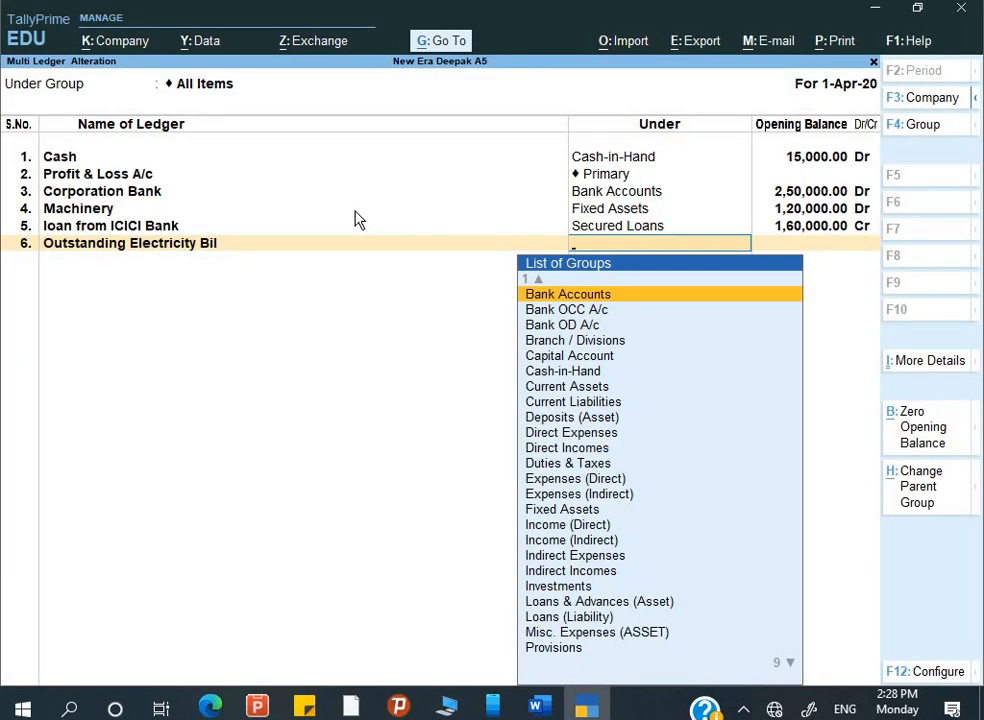
text(c)
key(Down)
key(Down)
key(Down)
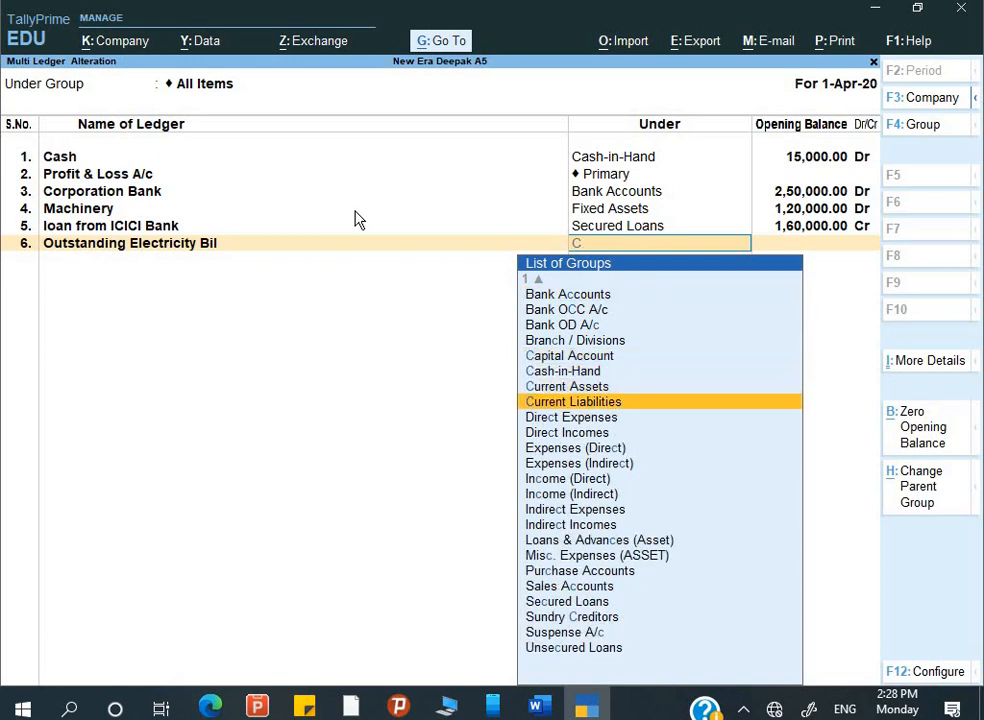
key(Return)
key(alt+Tab)
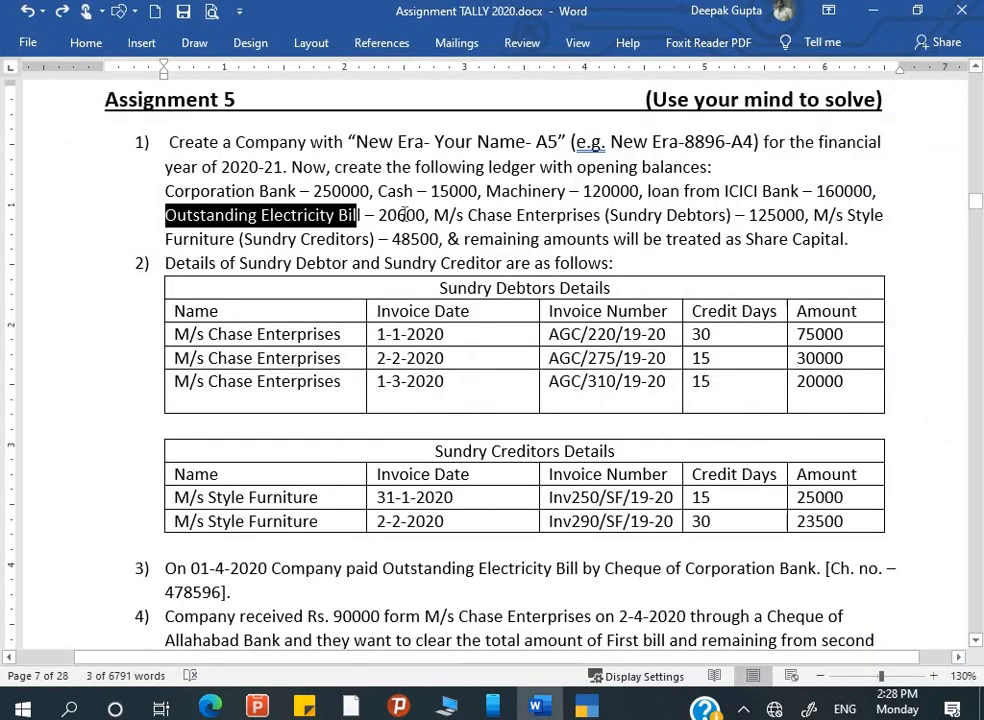
click(381, 214)
key(alt+Tab)
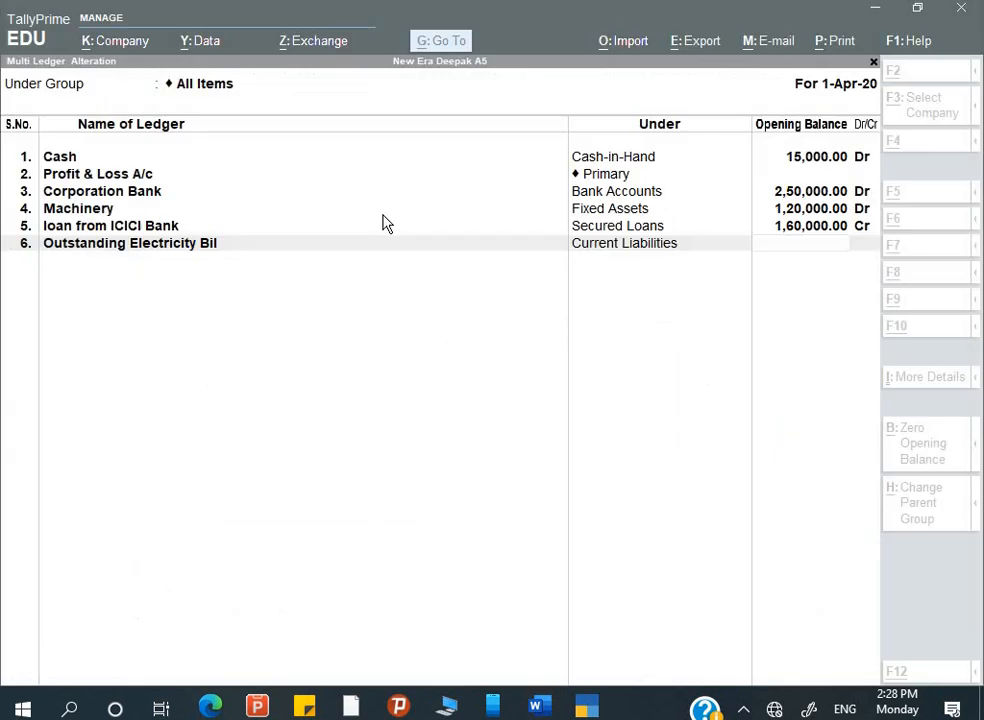
text(20,600)
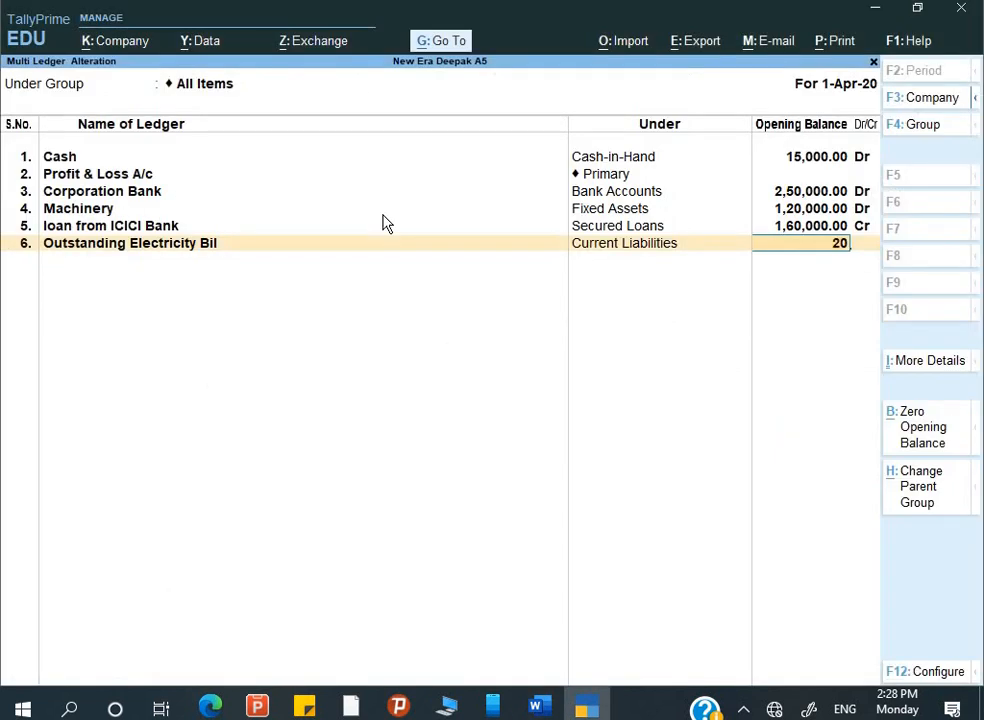
key(Return)
key(Return)
- Select the name 'M/s Chase Enterprises' in the brief for the next ledger
key(alt+Tab)
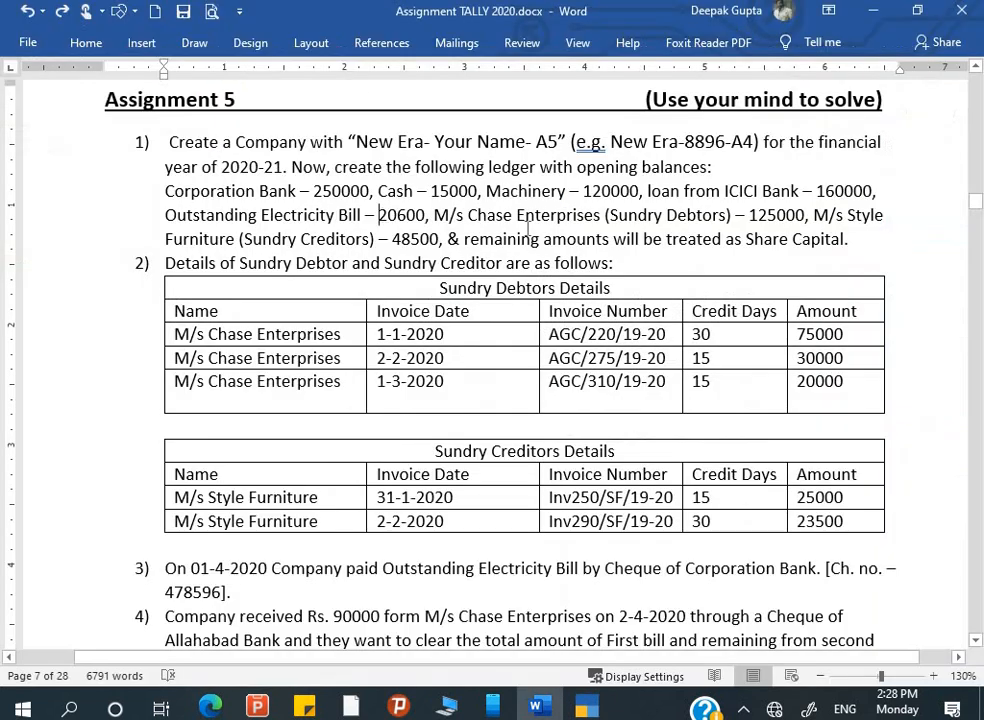
drag(457, 214, 602, 215)
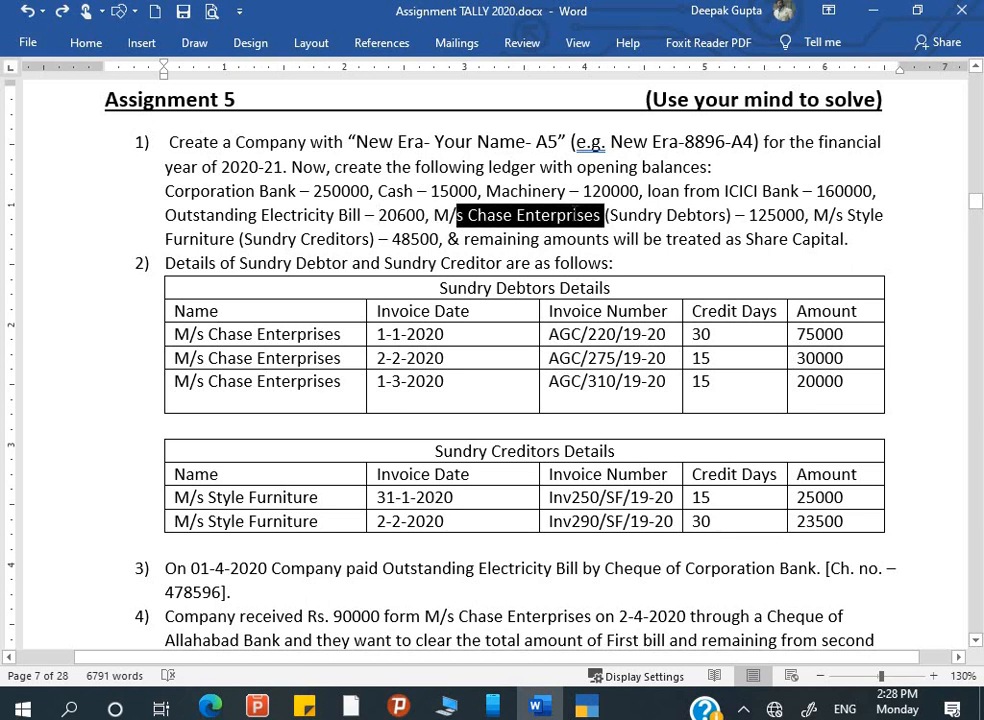
drag(434, 215, 602, 215)
key(alt+Tab)
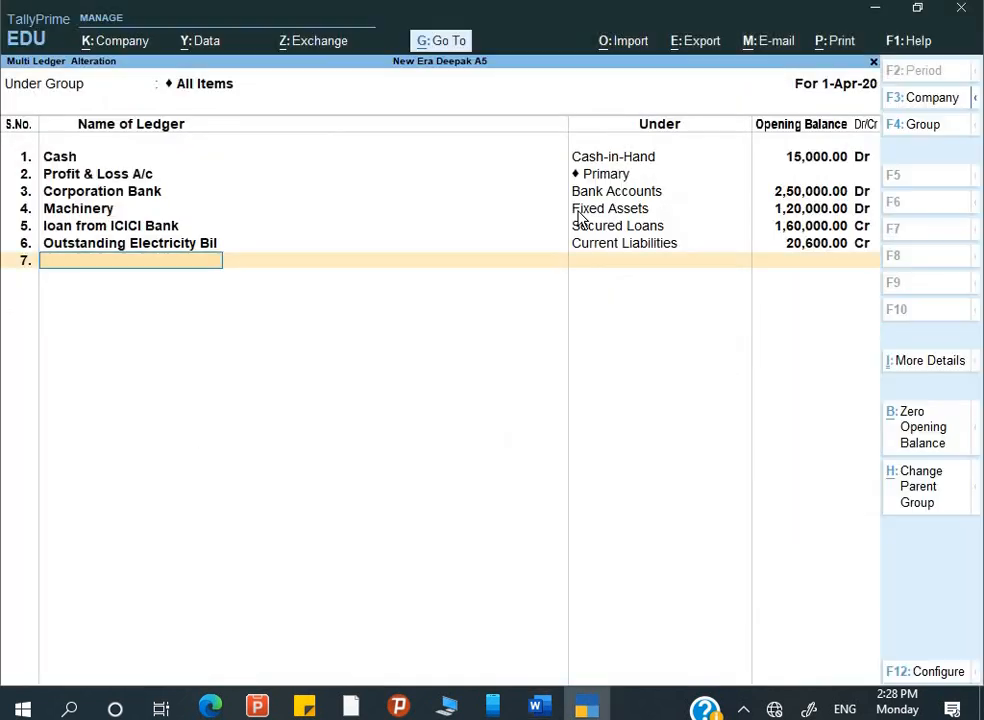
- Add M/s Chase Enterprises in row 7 under Sundry Debtors
key(ctrl+alt+v)
key(Return)
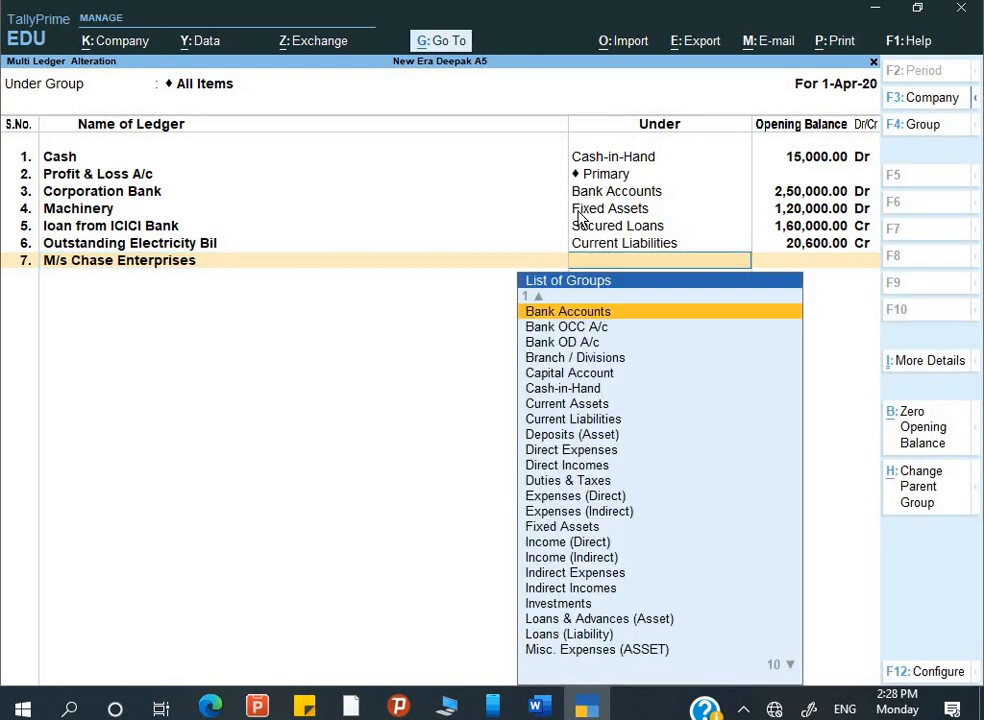
key(alt+Tab)
key(alt+Tab)
text(S)
key(Down)
key(Down)
key(Return)
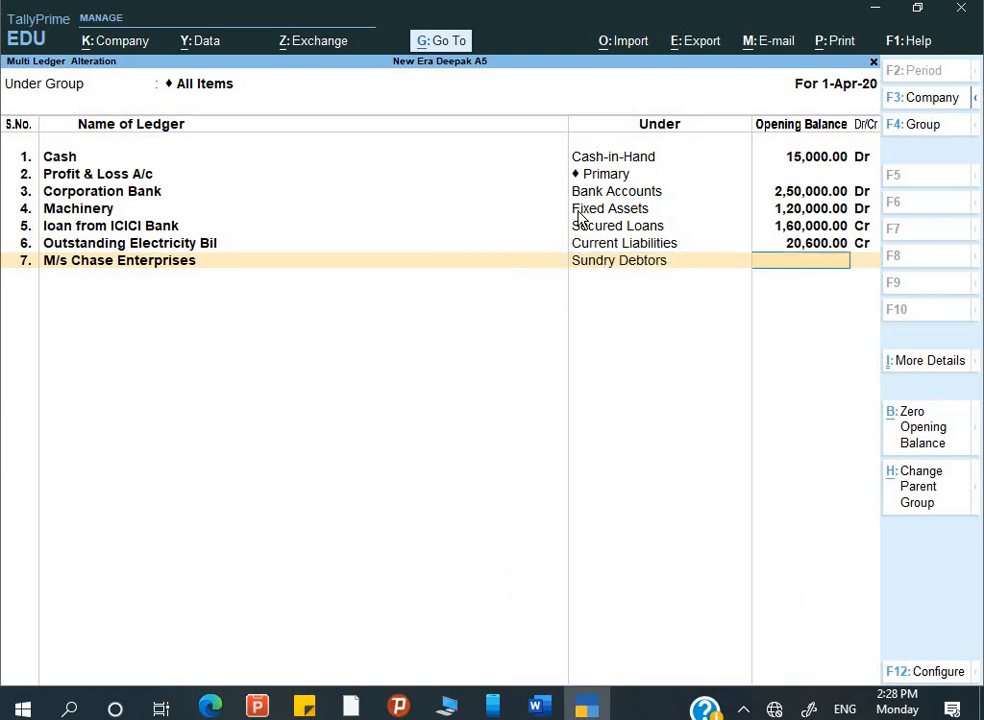
- Give Chase Enterprises a 1,25,000 Dr opening balance and open its bill-wise breakup, checking the invoice details
key(alt+Tab)
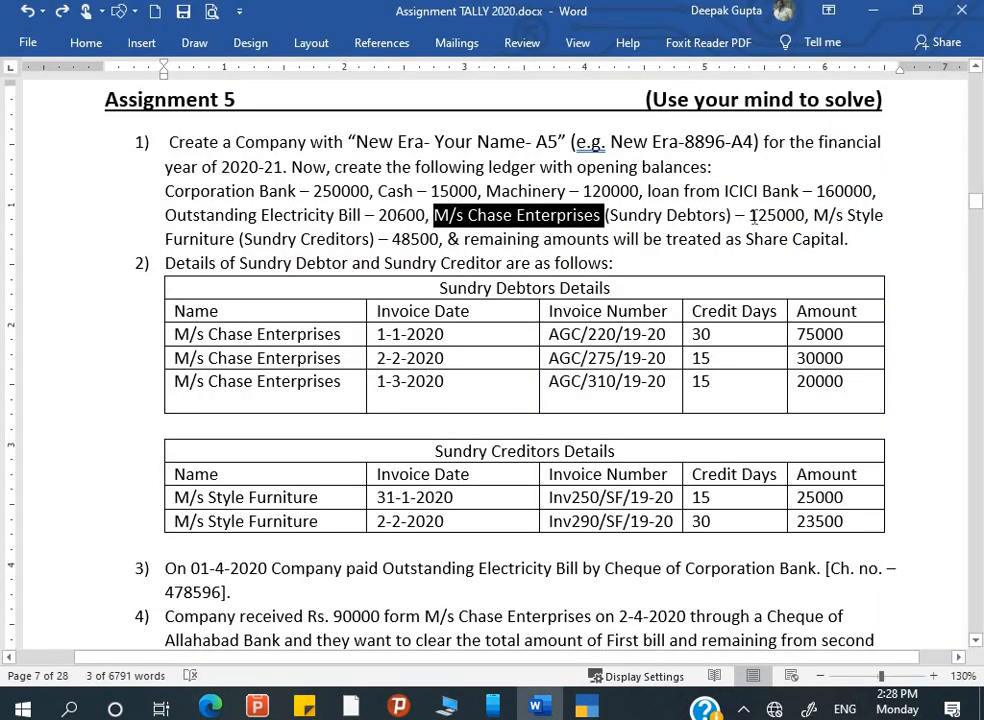
double_click(768, 216)
drag(807, 213, 805, 211)
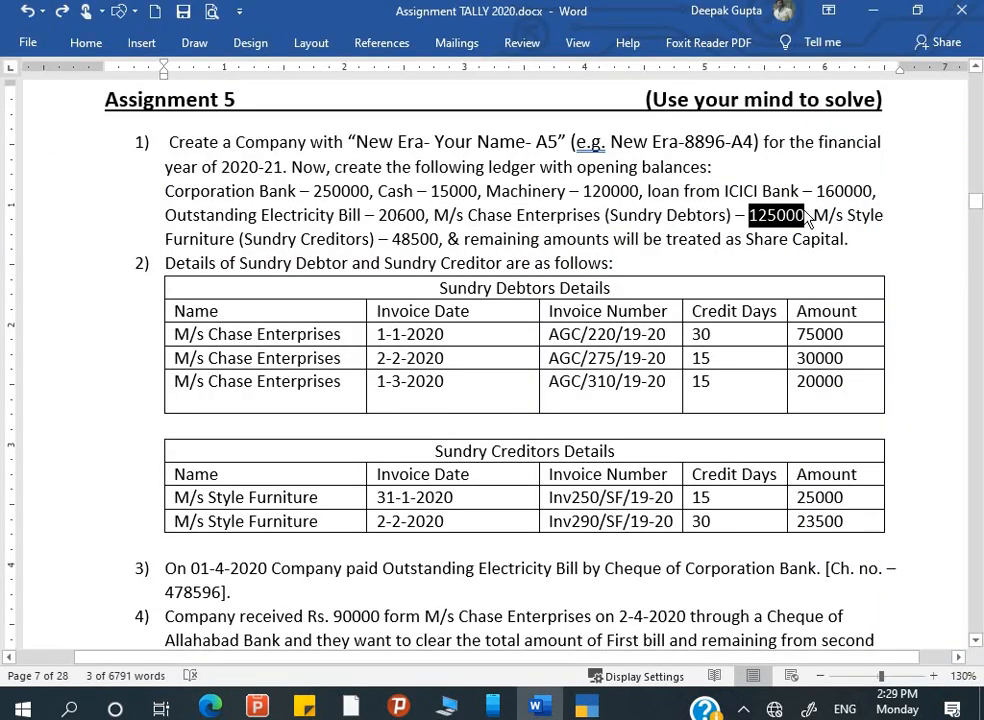
key(alt+Tab)
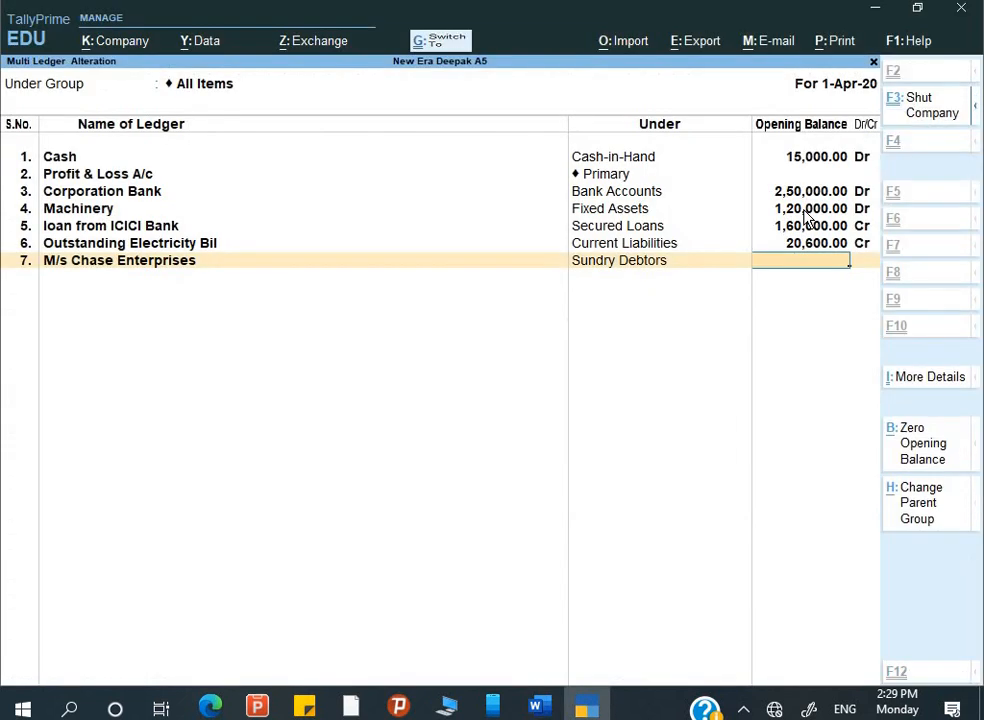
key(ctrl+alt+v)
key(Return)
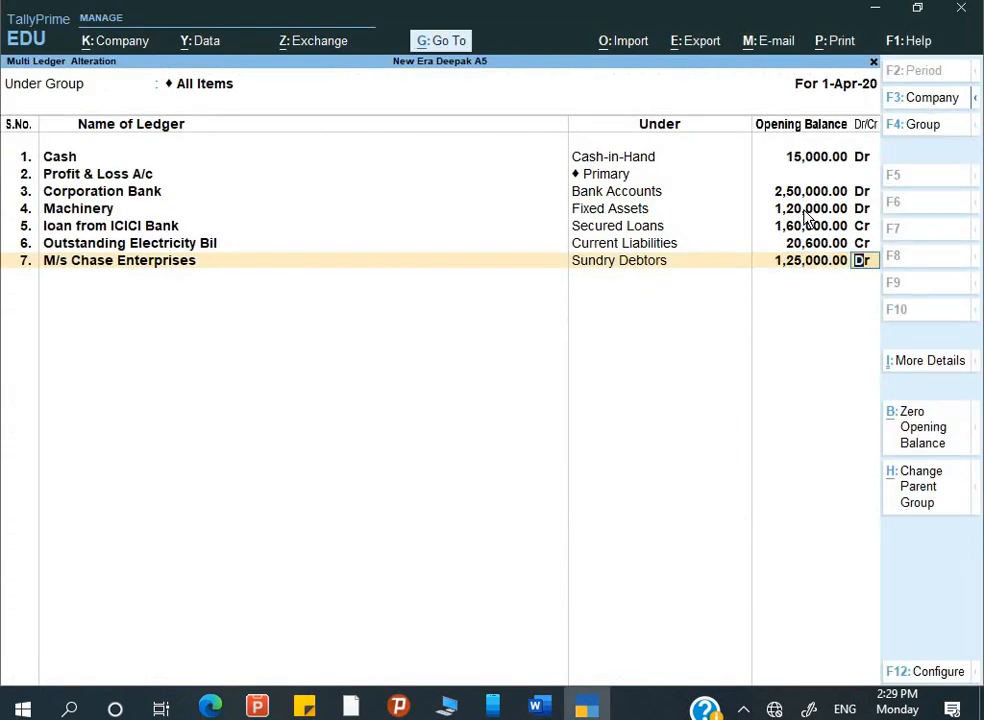
key(Return)
key(alt+Tab)
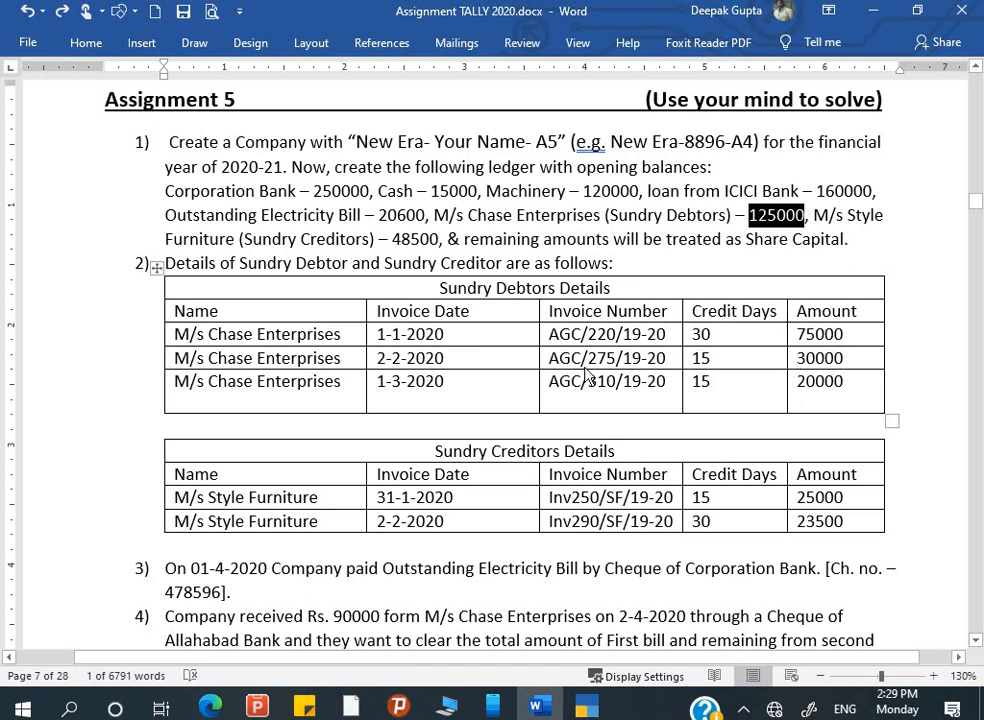
key(alt+Tab)
- Start Chase's first bill: dated 1-1-2020, named AGC/220/19-20, with 30 credit days
text(1-)
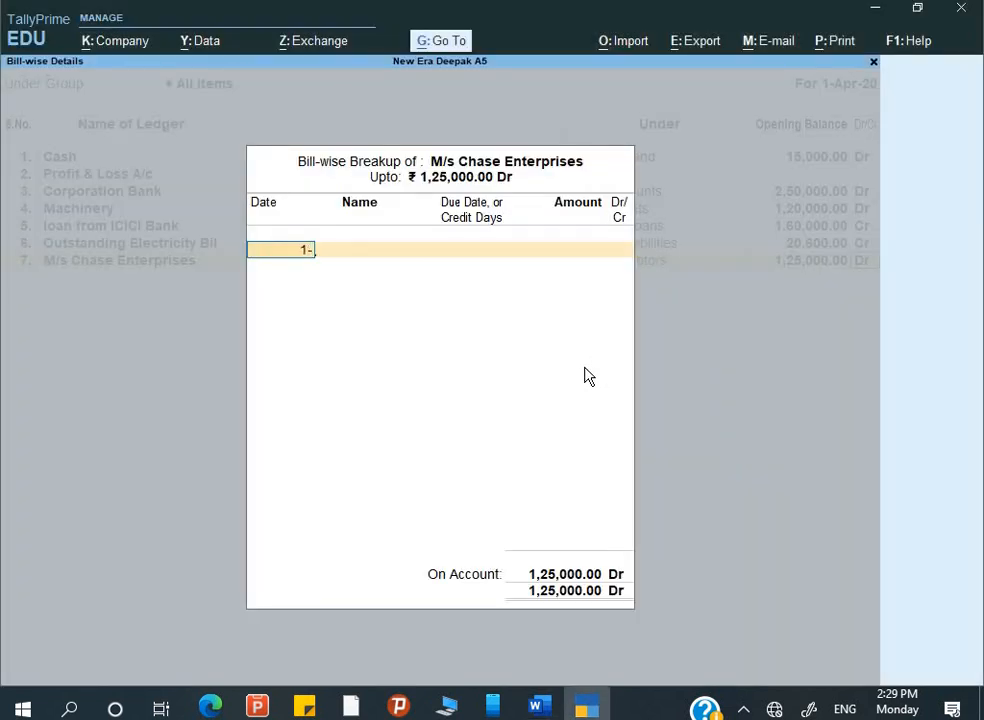
text(1-2020)
key(Return)
key(alt+Tab)
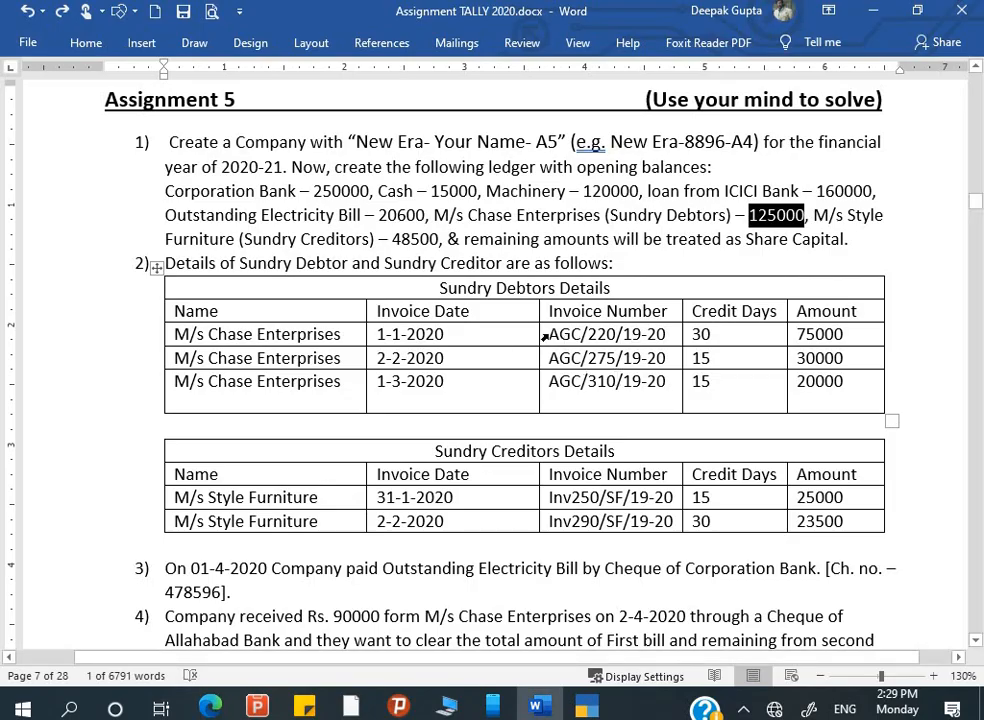
drag(547, 335, 627, 335)
key(alt+Tab)
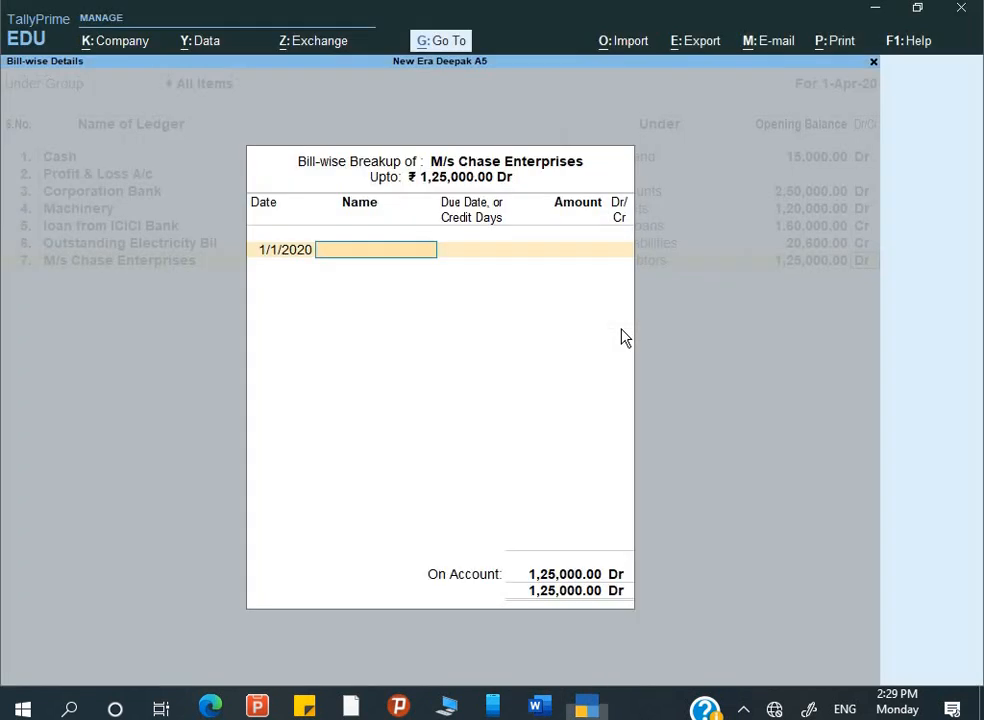
key(ctrl+alt+v)
key(Return)
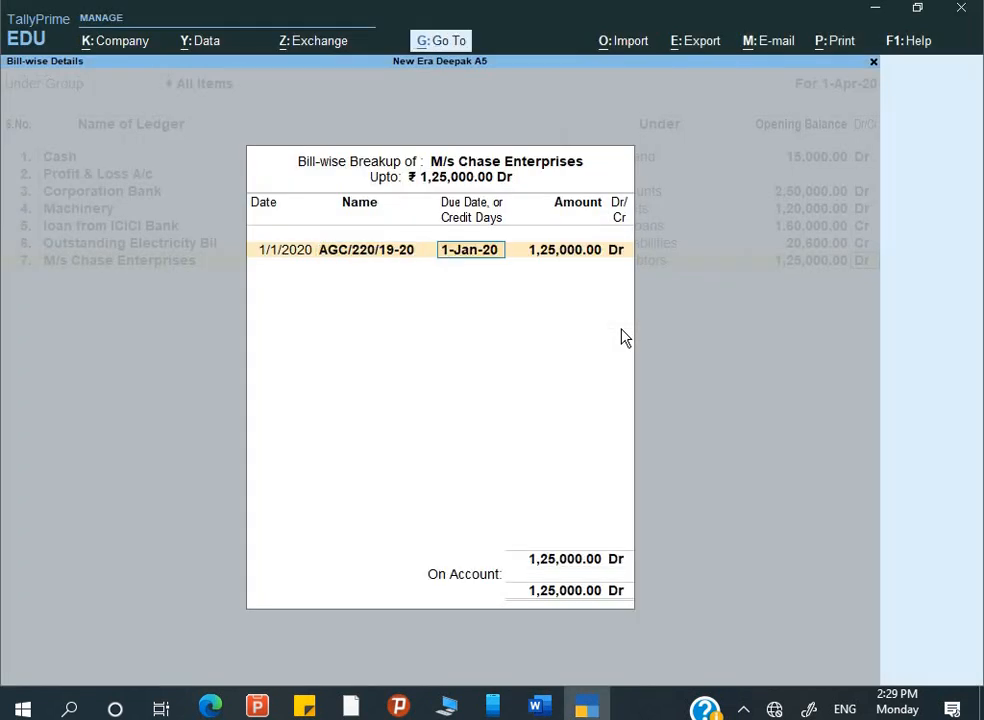
text(30)
key(Return)
- Set bill AGC/220/19-20's amount to 75,000 Dr
key(alt+Tab)
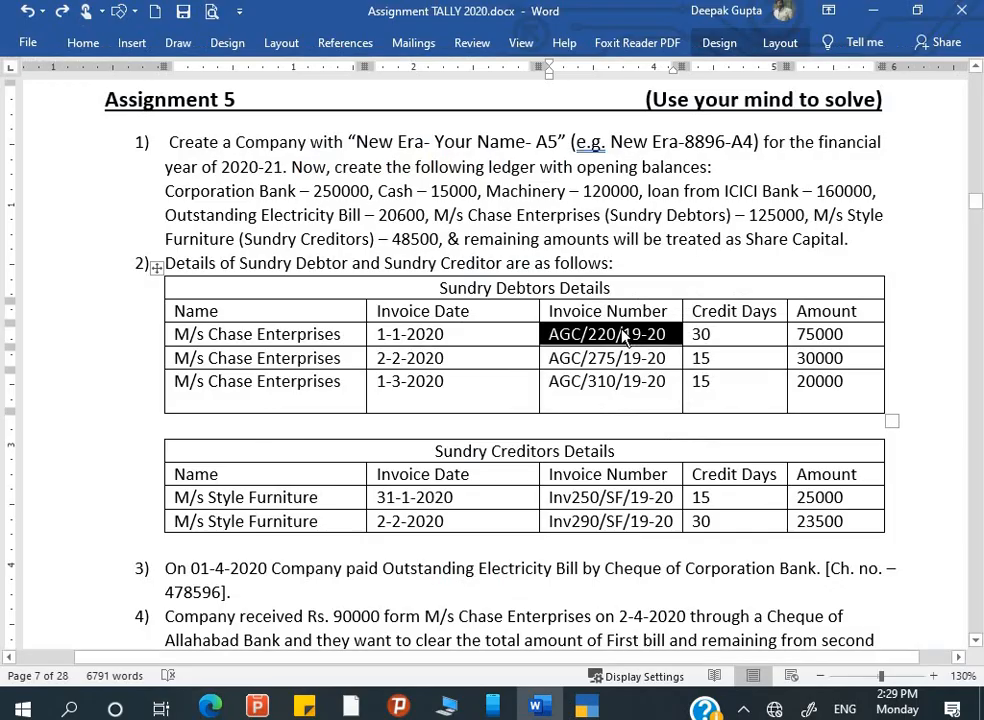
key(alt+Tab)
text(75000)
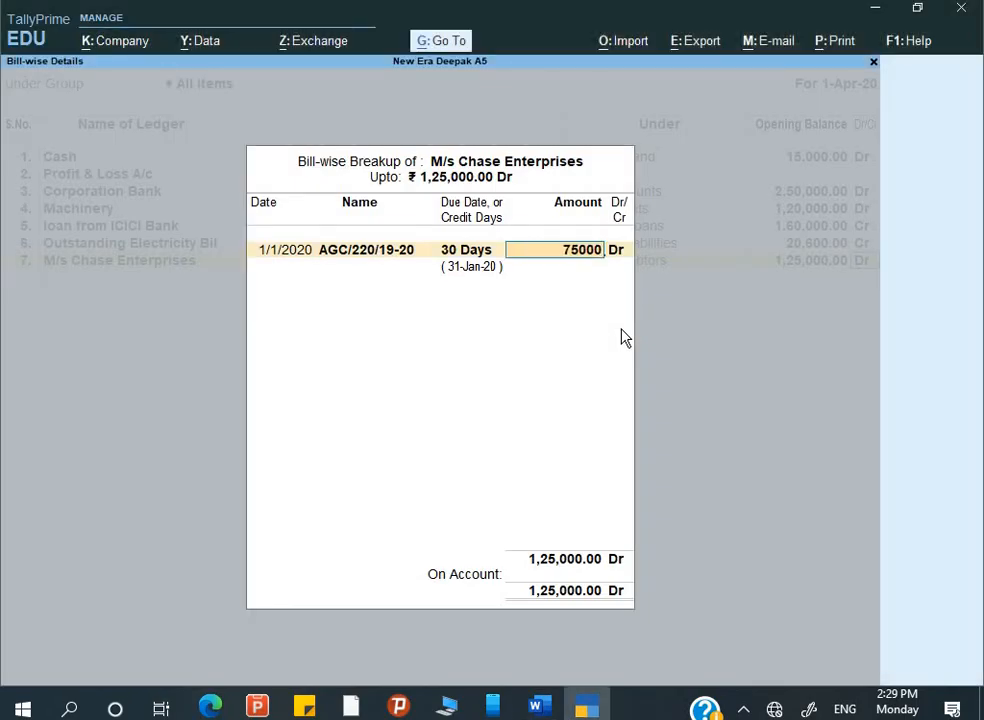
key(Return)
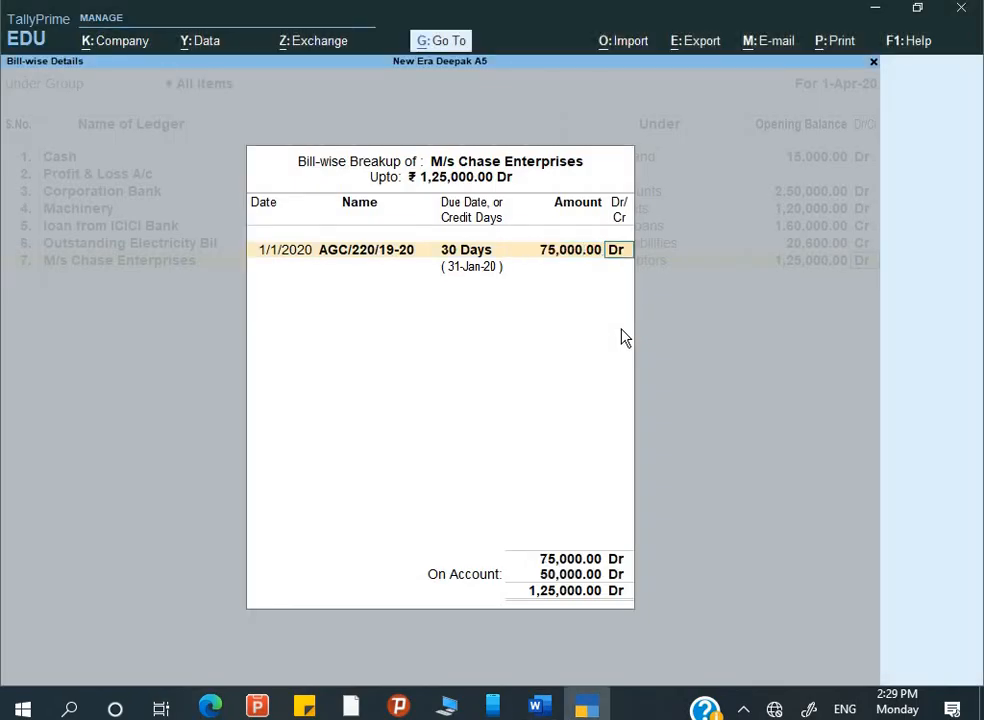
key(Return)
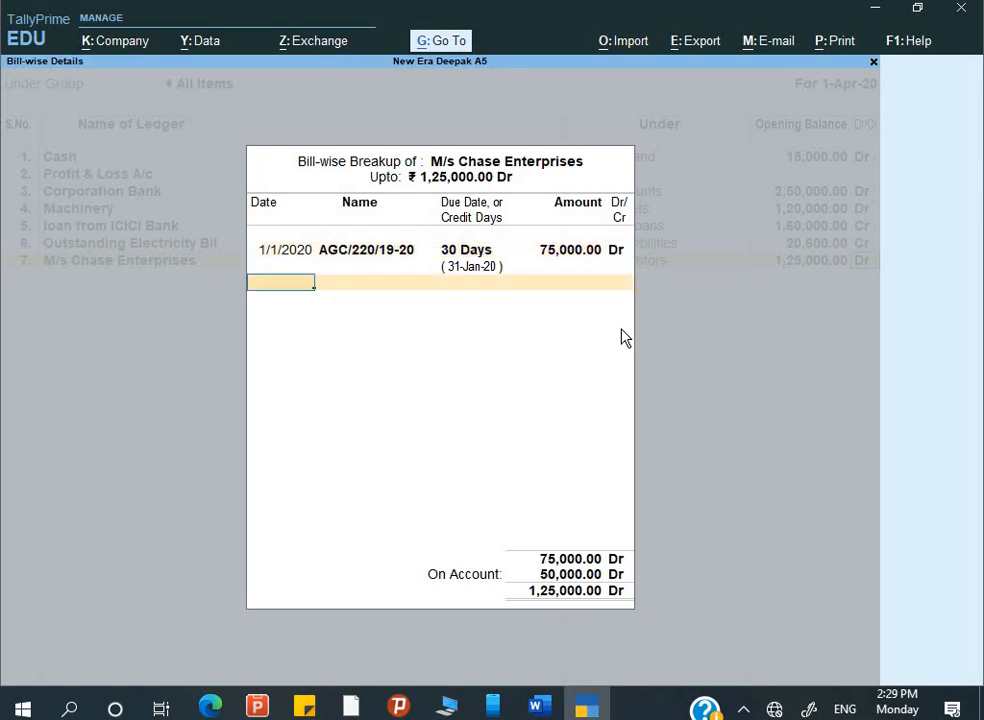
- Begin the second bill dated 2-2 and select invoice AGC/275/19-20 in the brief
key(alt+Tab)
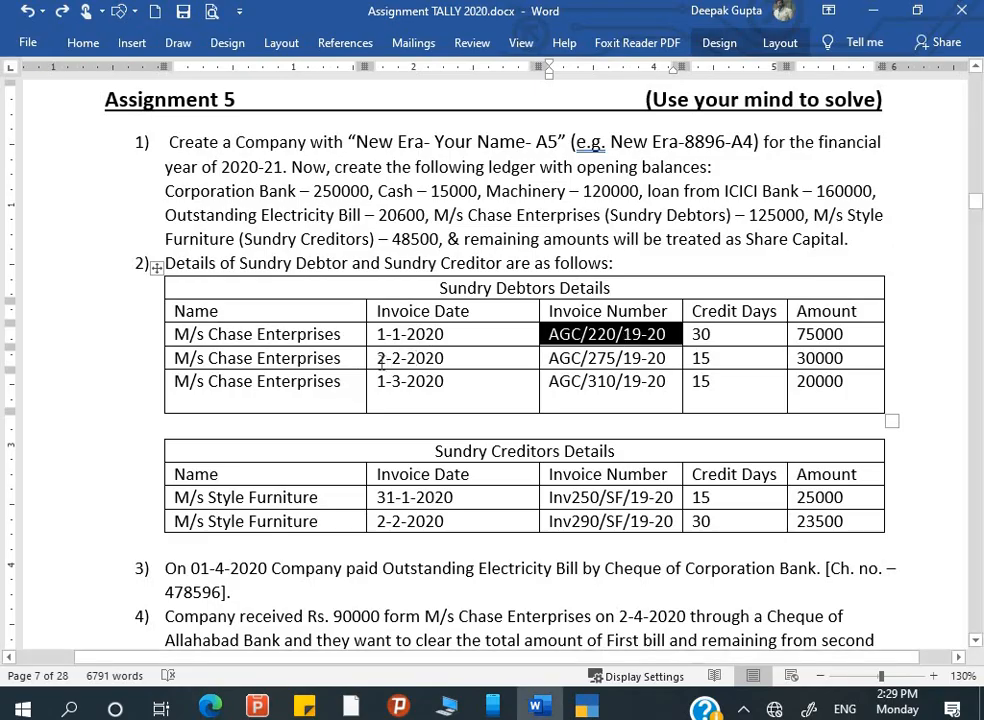
key(alt+Tab)
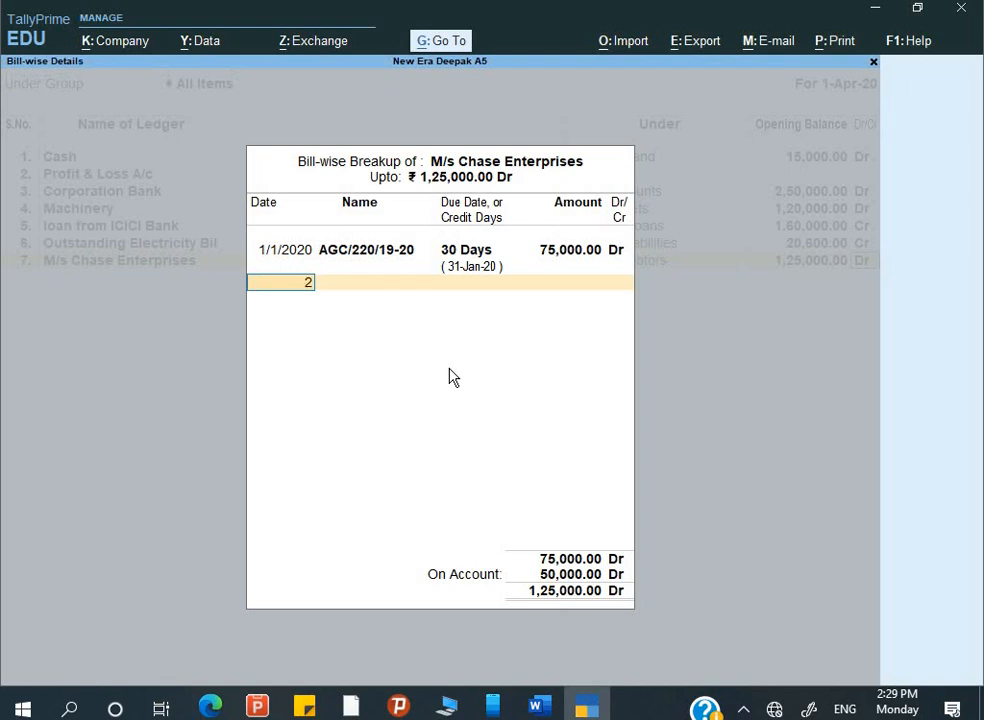
text(2-2)
key(Return)
key(alt+Tab)
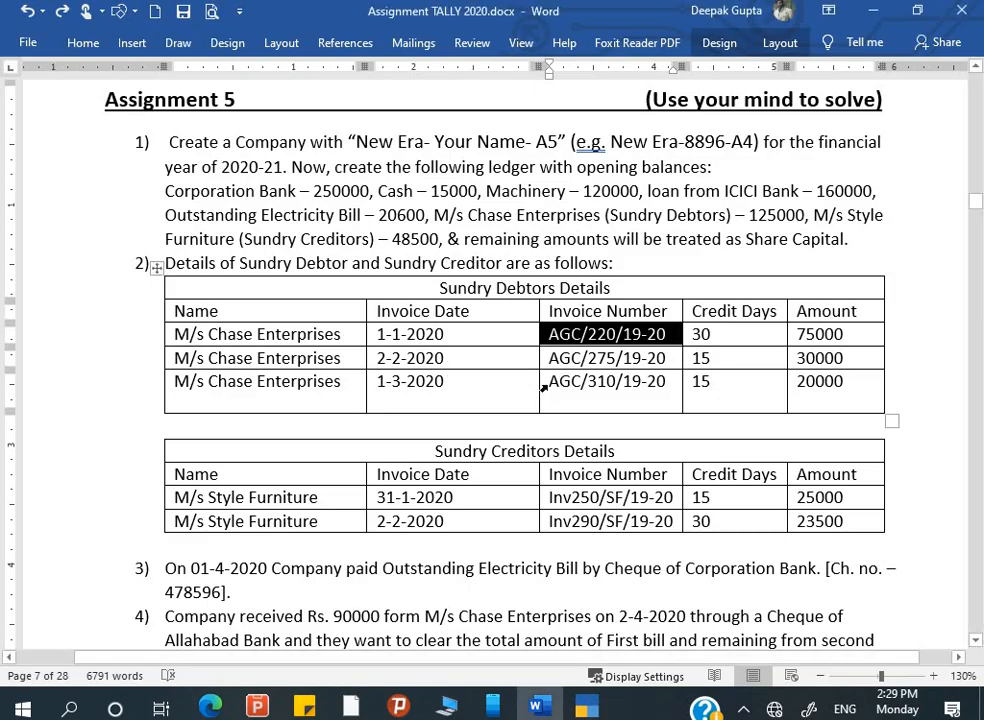
drag(550, 358, 662, 357)
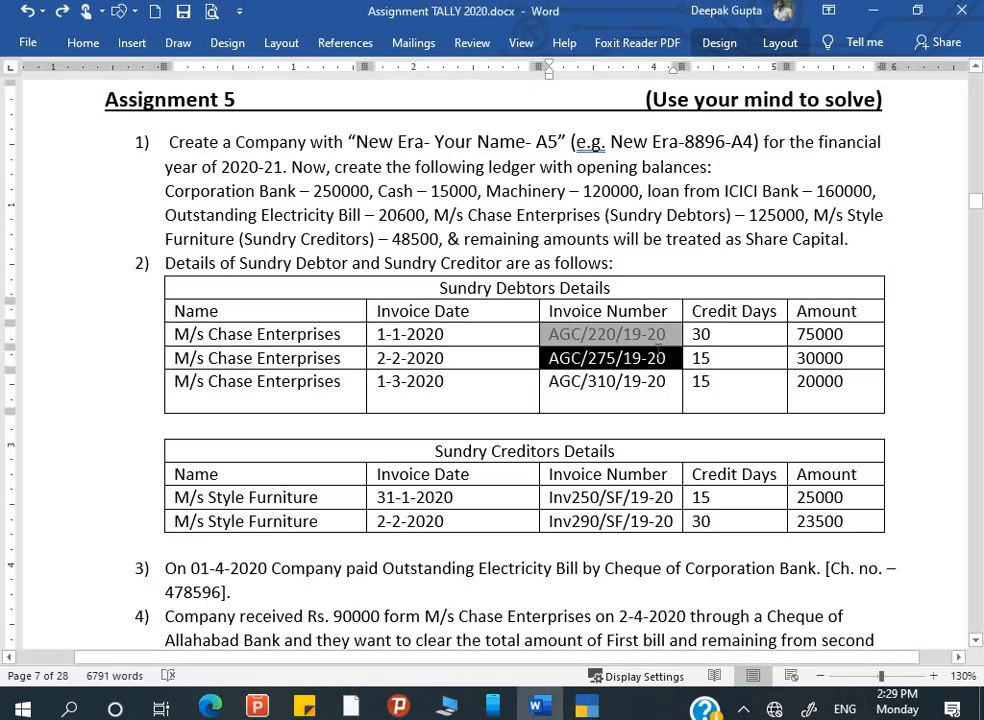
- Enter bill AGC/275/19-20 with 15 credit days and an amount of 30,000 Dr
key(ctrl+c)
key(alt+Tab)
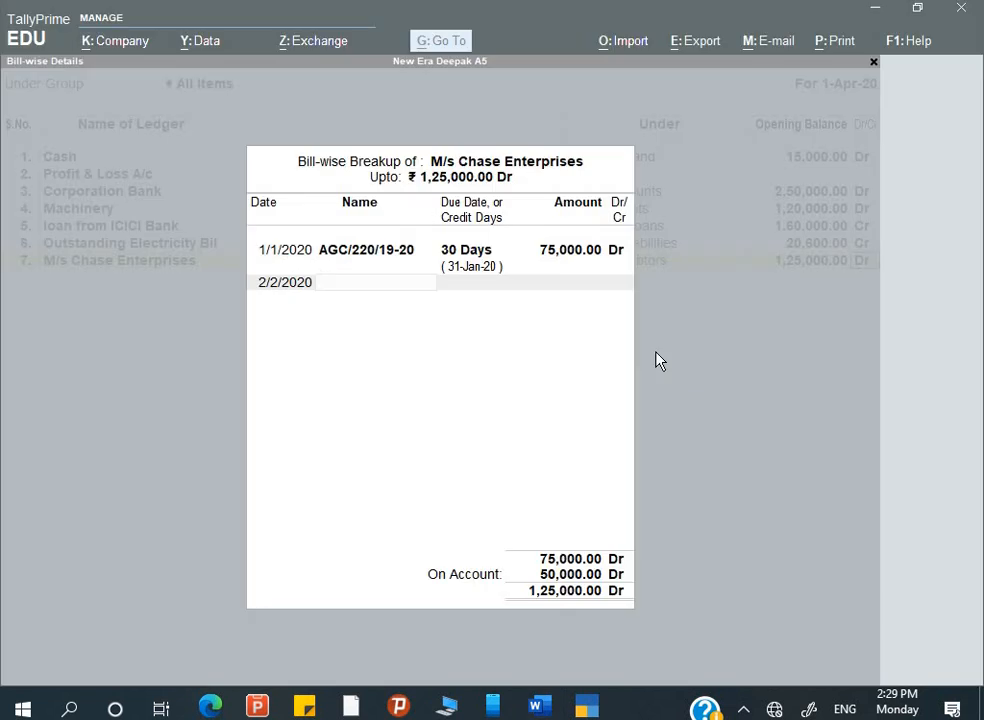
key(ctrl+alt+v)
key(Return)
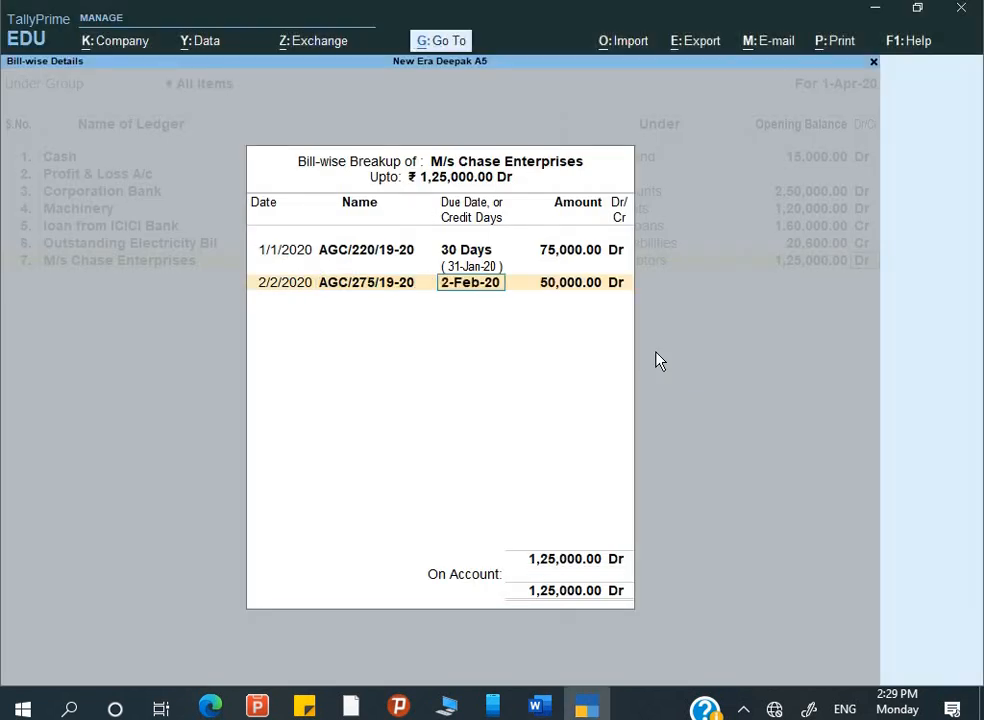
text(15)
key(Return)
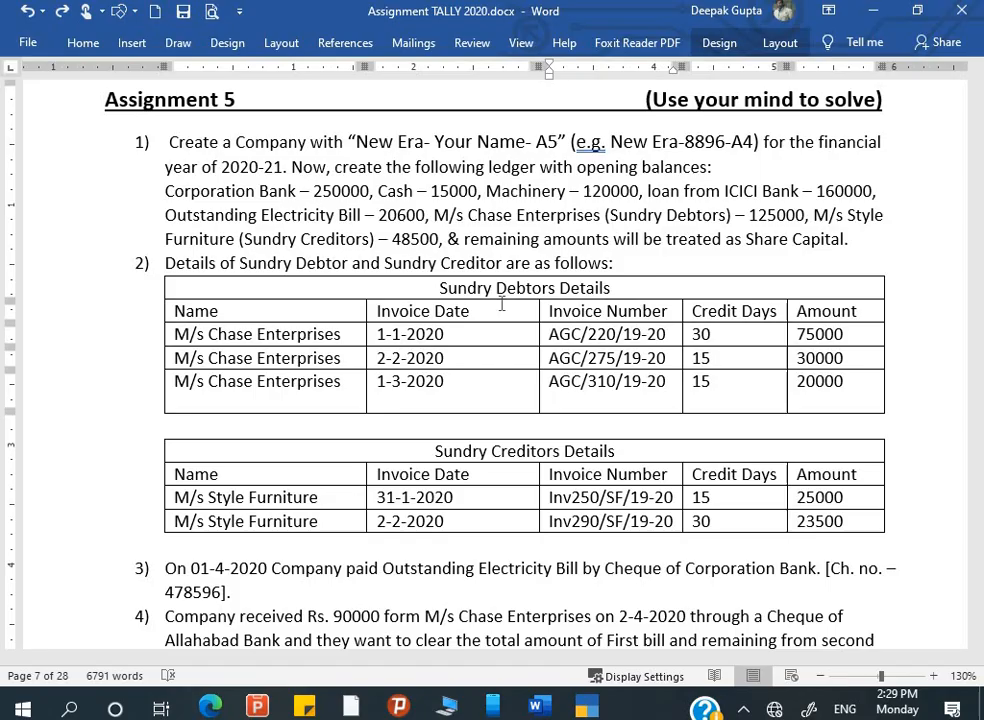
key(alt+Tab)
key(alt+Tab)
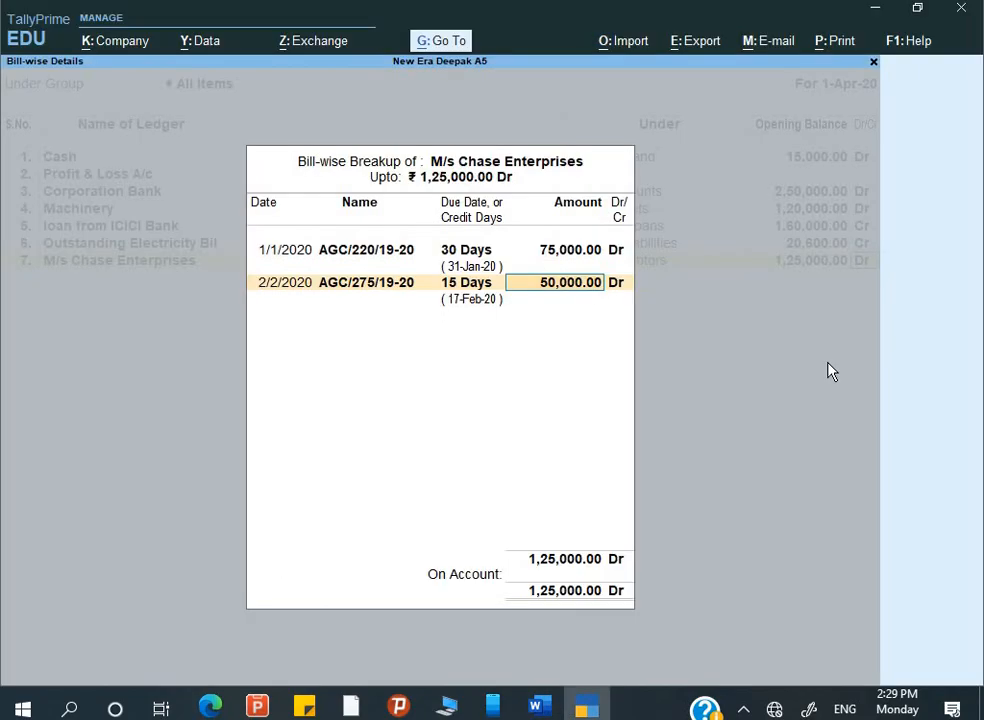
text(30,000)
key(Return)
key(Return)
key(alt+Tab)
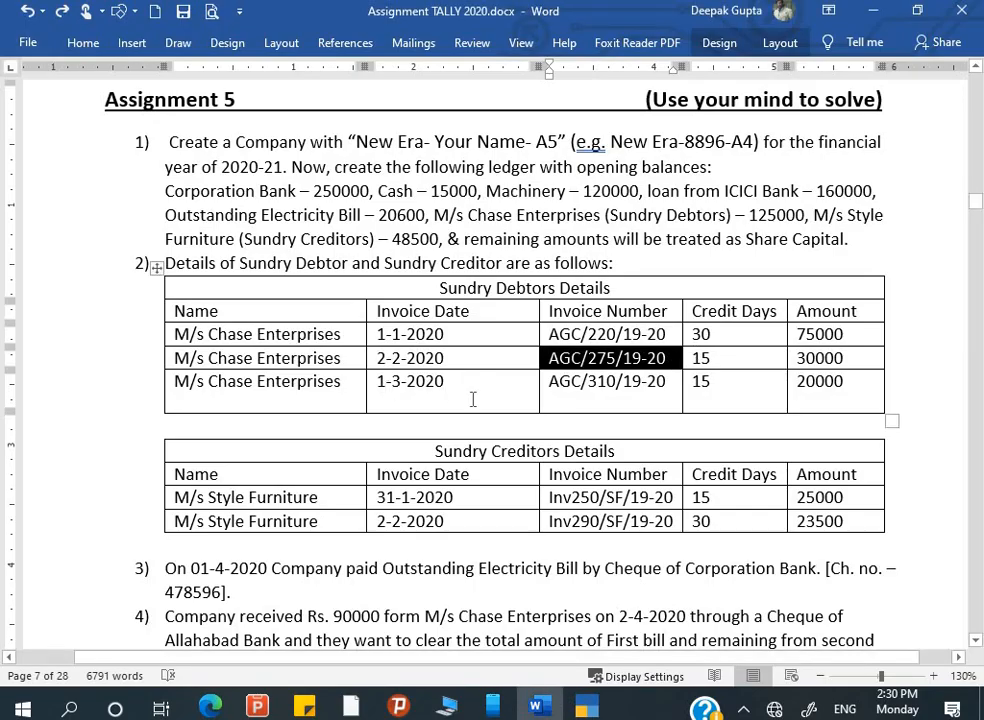
key(Tab)
key(alt+Tab)
- Add bill AGC/310/19-20 dated 1/3/2020 with 15 credit days at 20,000 Dr
text(1-)
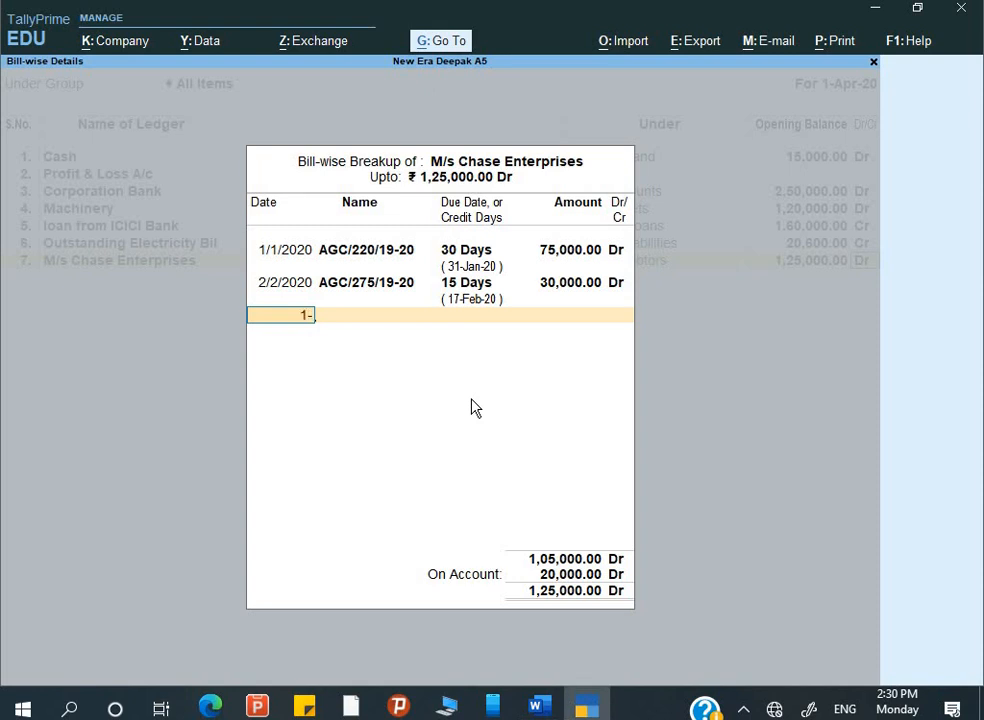
text(3)
key(Return)
key(alt+Tab)
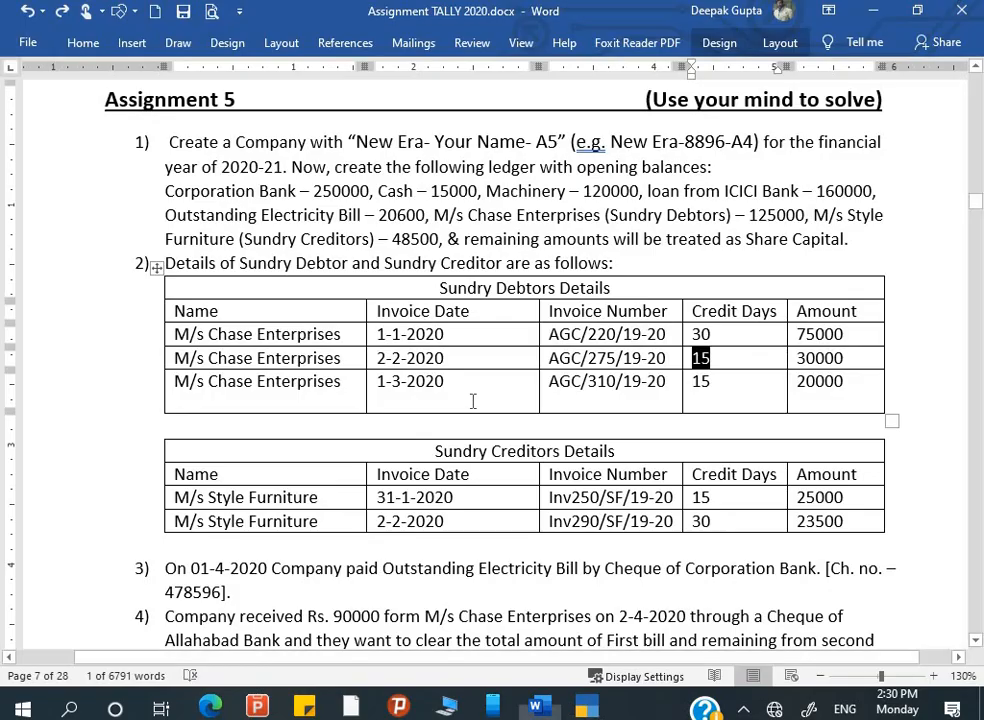
click(548, 385)
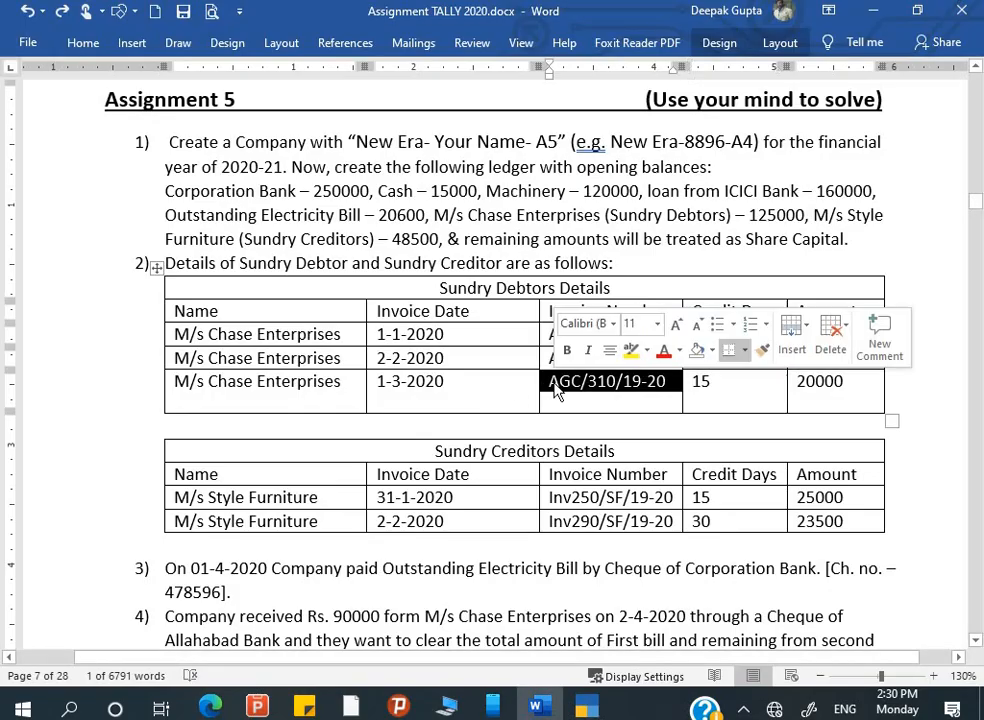
key(alt+Tab)
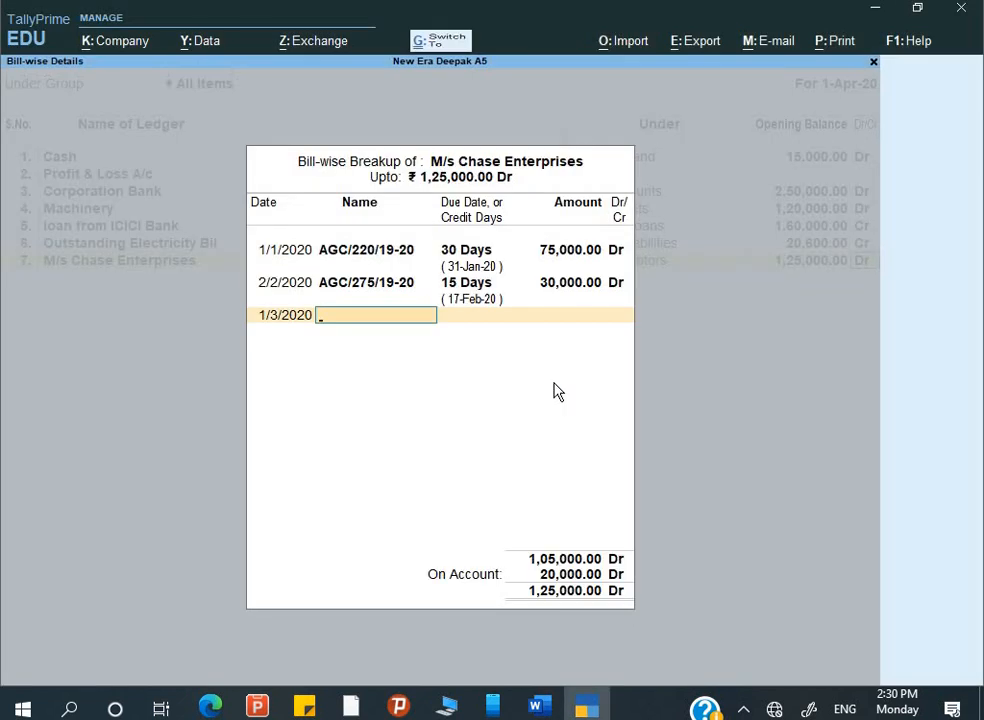
key(ctrl+alt+v)
key(Return)
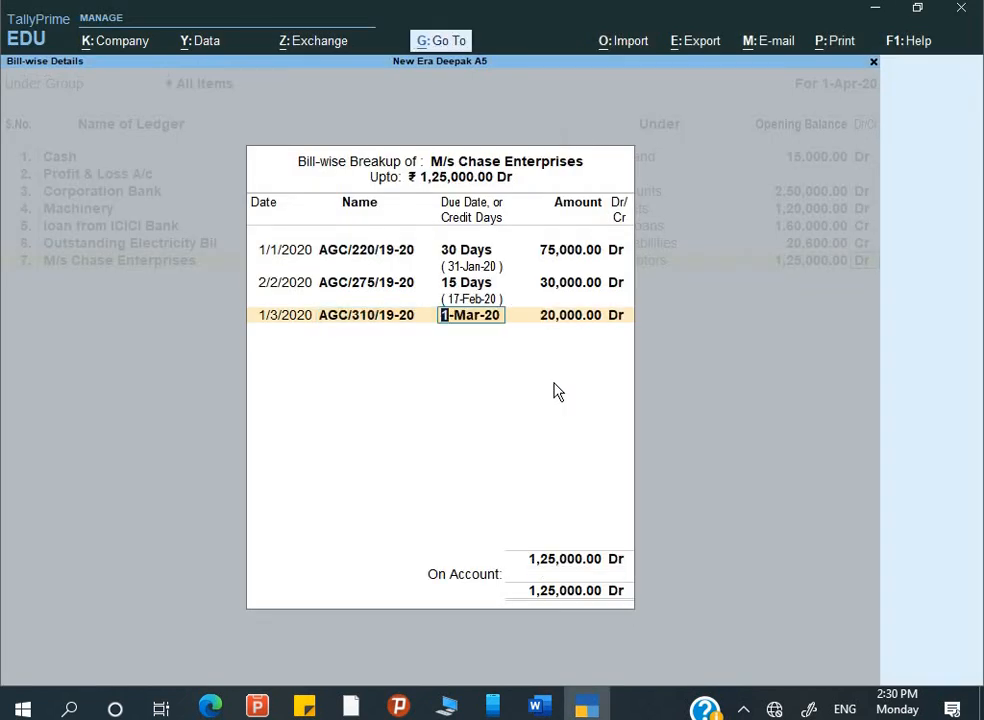
text(15)
key(Return)
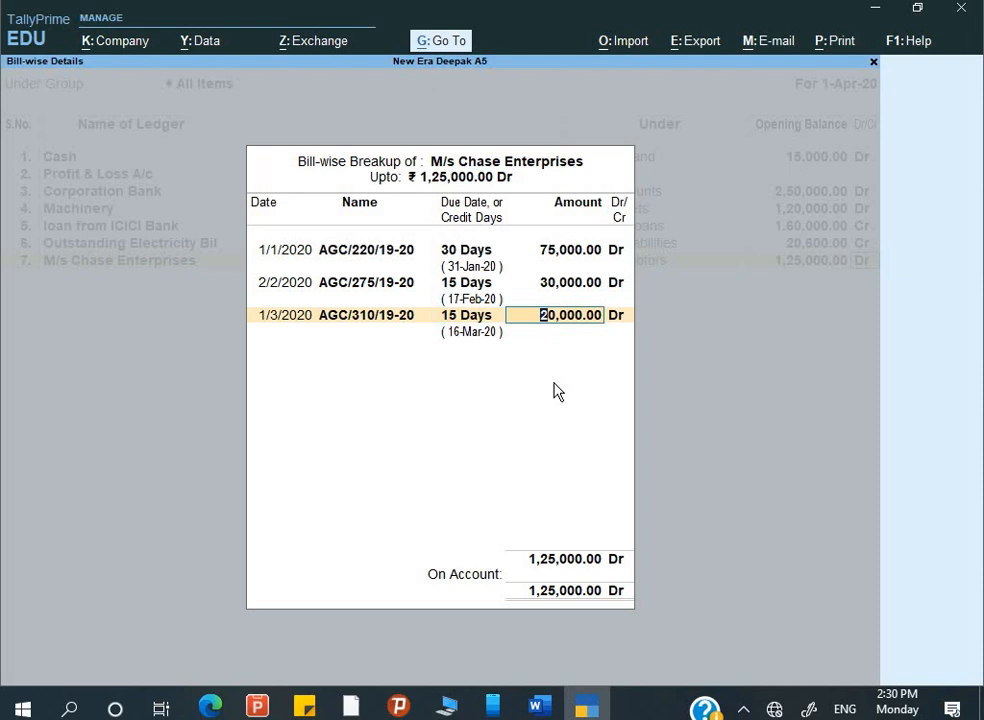
key(Return)
key(Return)
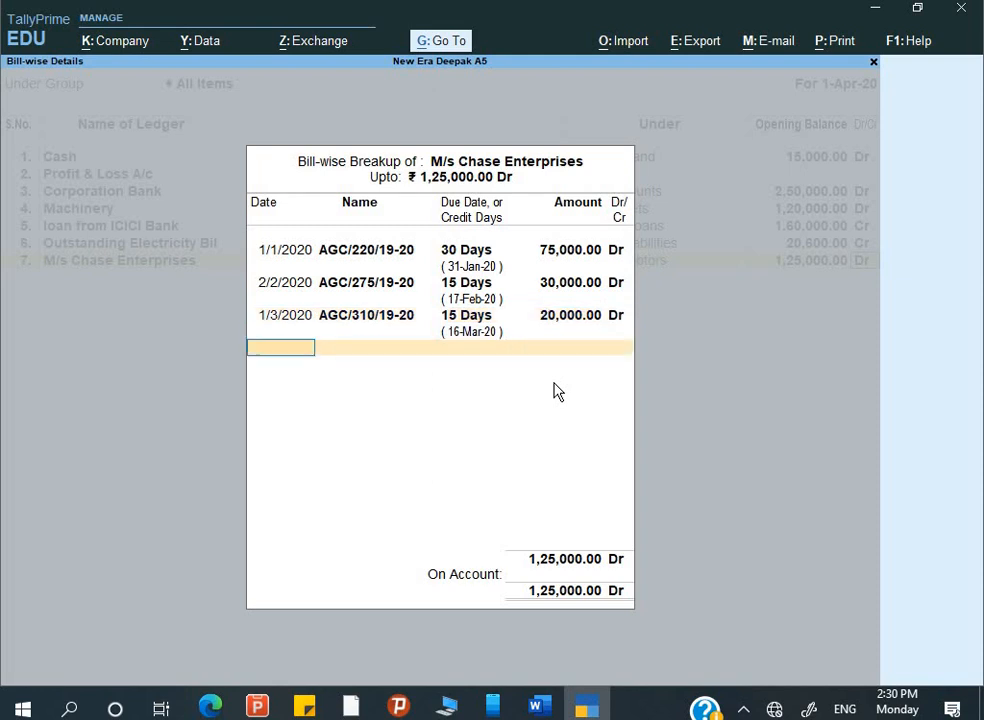
key(Return)
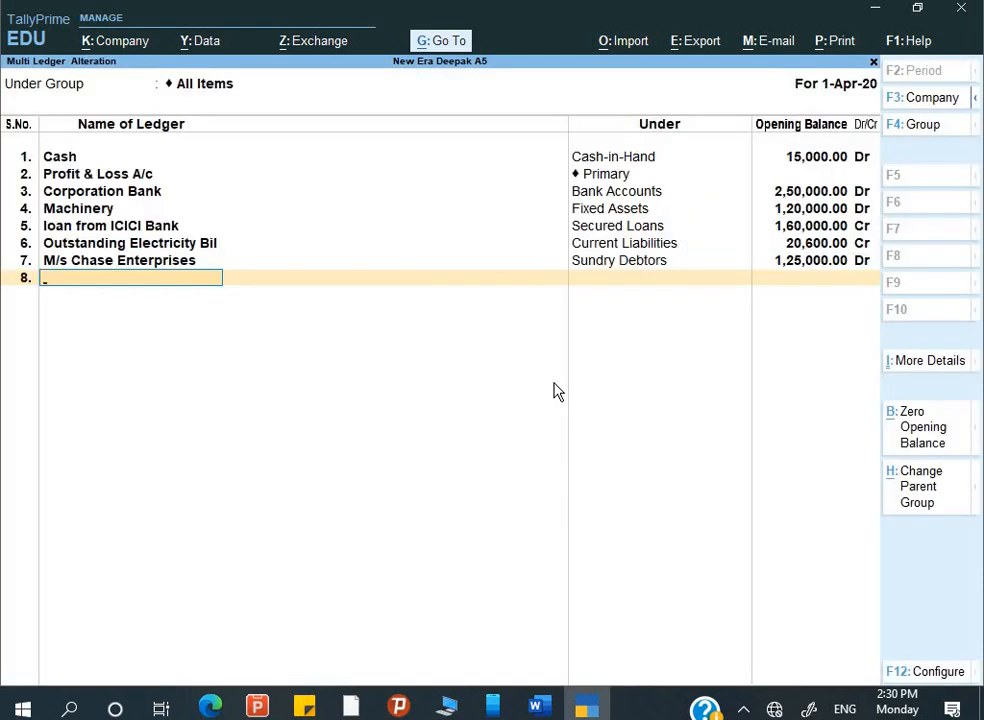
- Add ledger M/s Style Furnitures in row 8 under the Sundry Creditors group
key(alt+Tab)
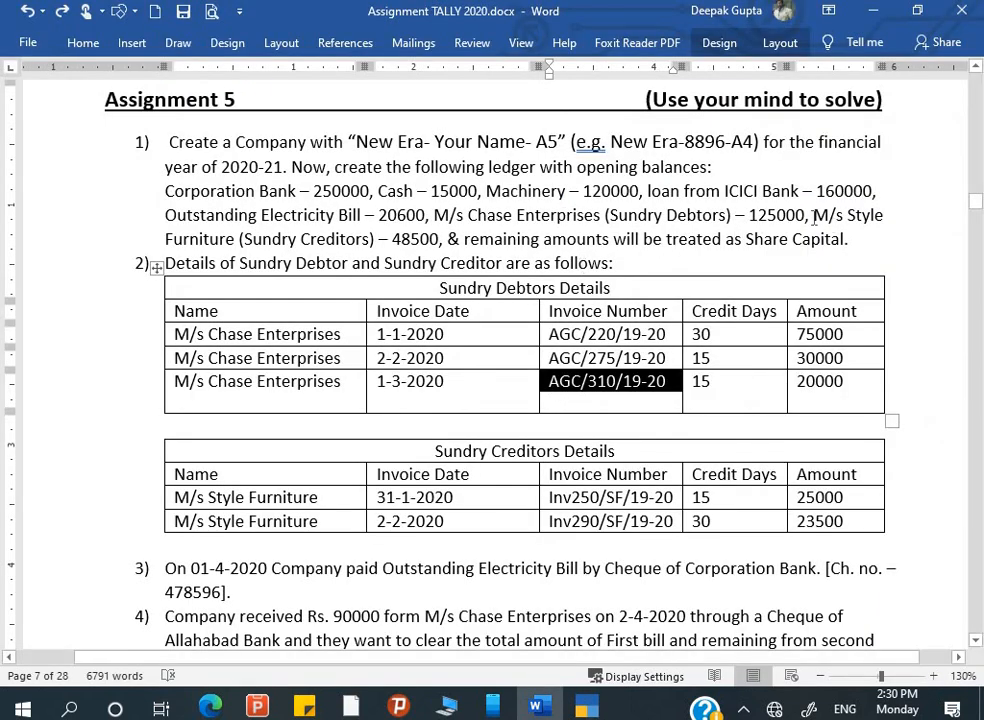
drag(815, 216, 884, 218)
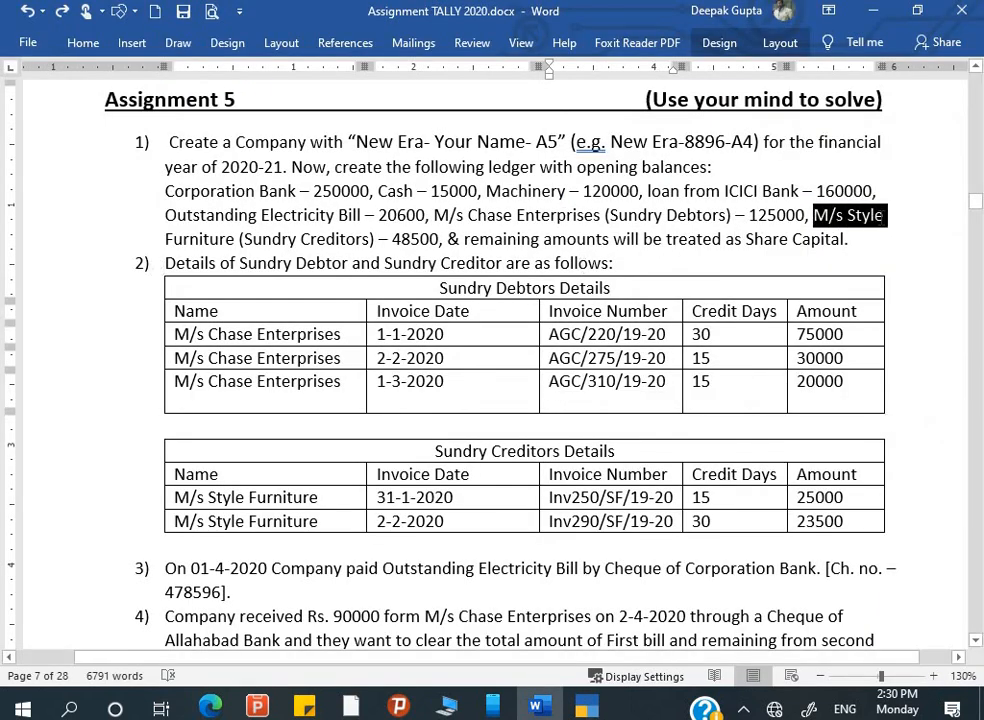
key(ctrl+c)
key(alt+Tab)
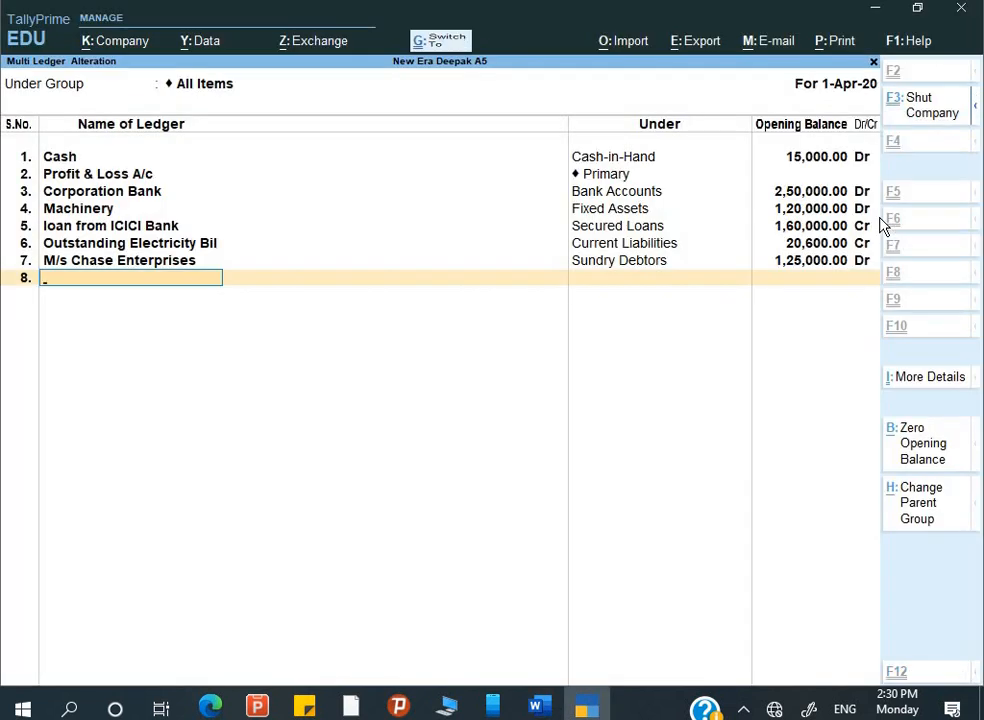
key(ctrl+alt+v)
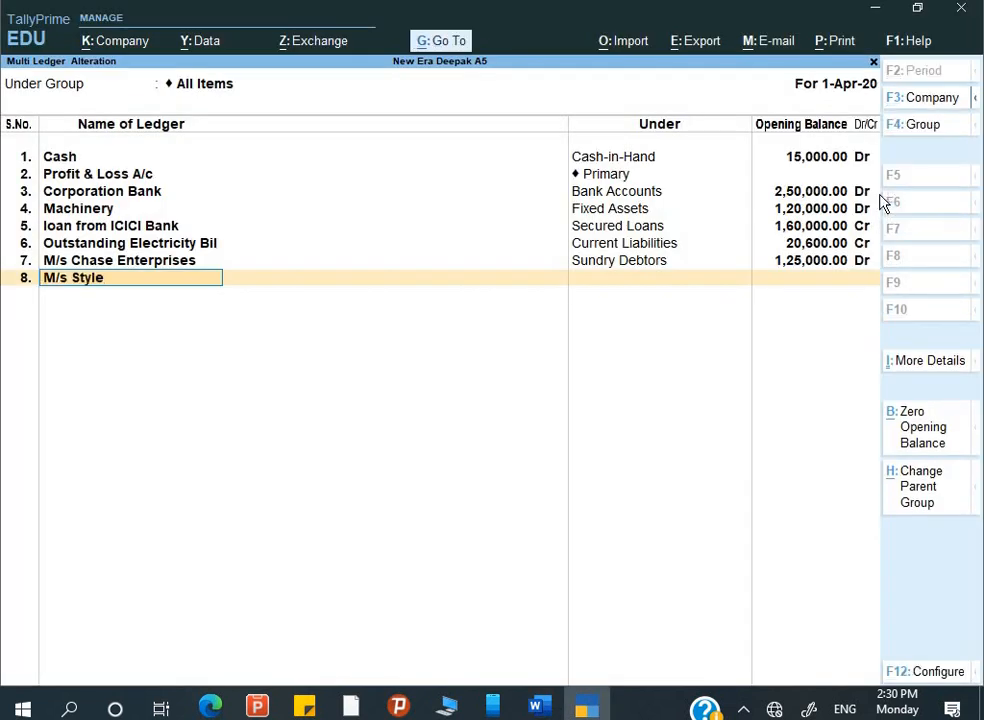
text(furnitures)
key(Return)
text(S)
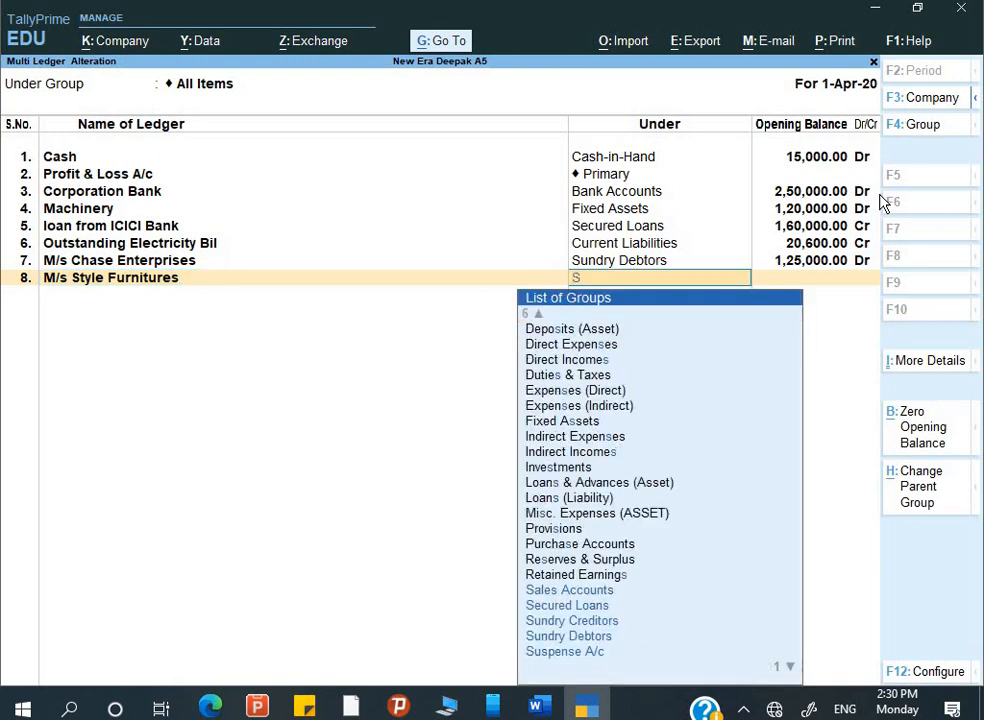
key(Down)
key(Down)
key(Down)
key(Down)
key(Up)
key(Return)
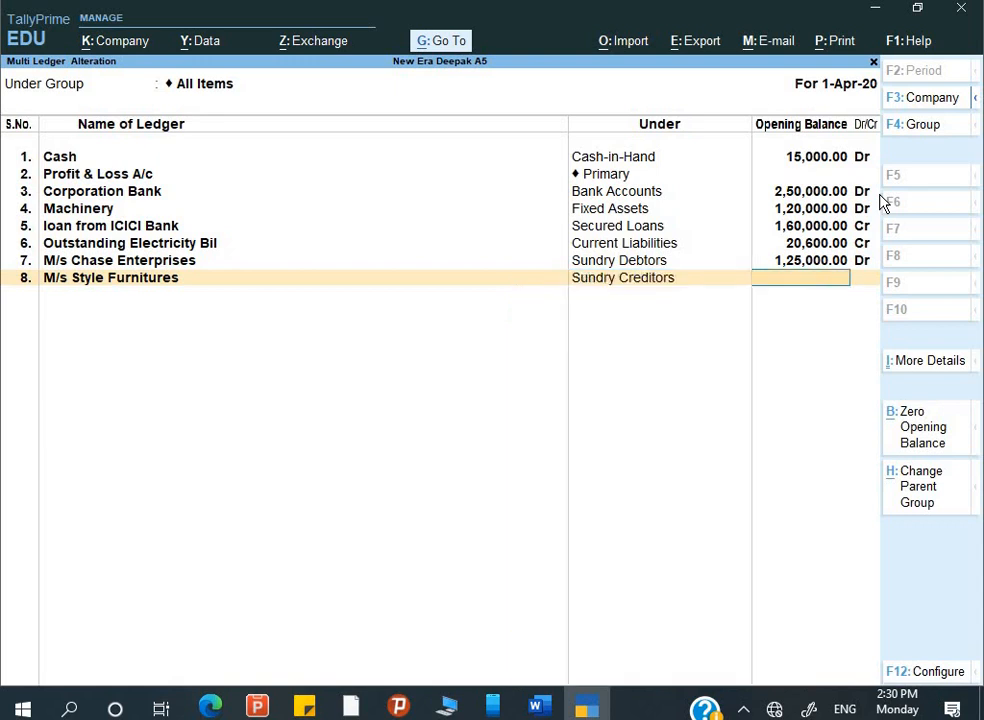
key(alt+Tab)
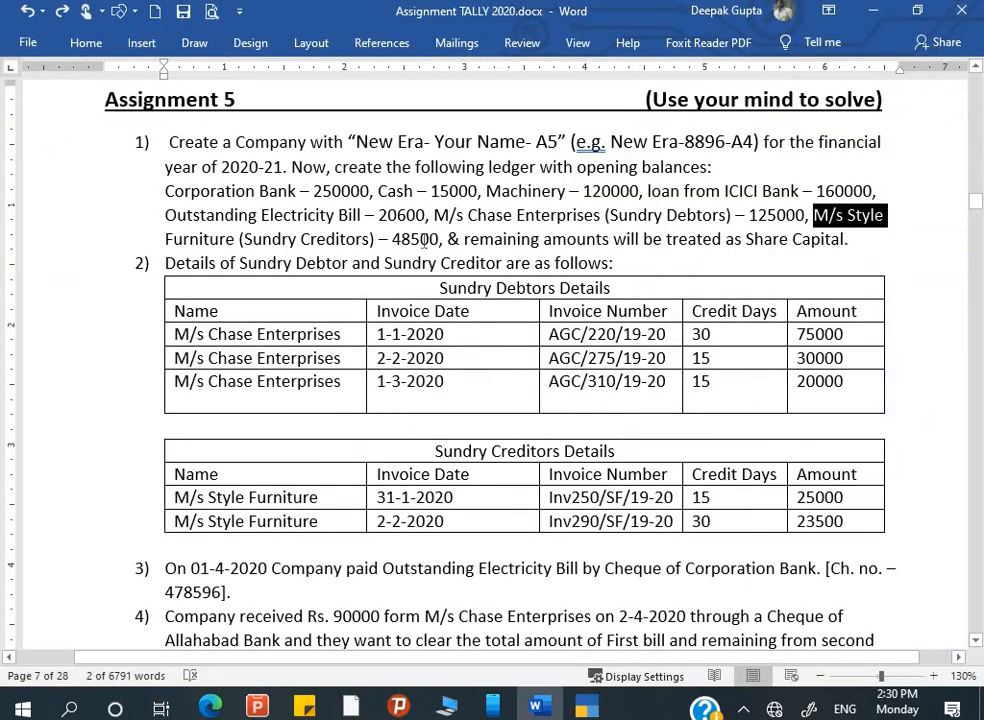
key(alt+Tab)
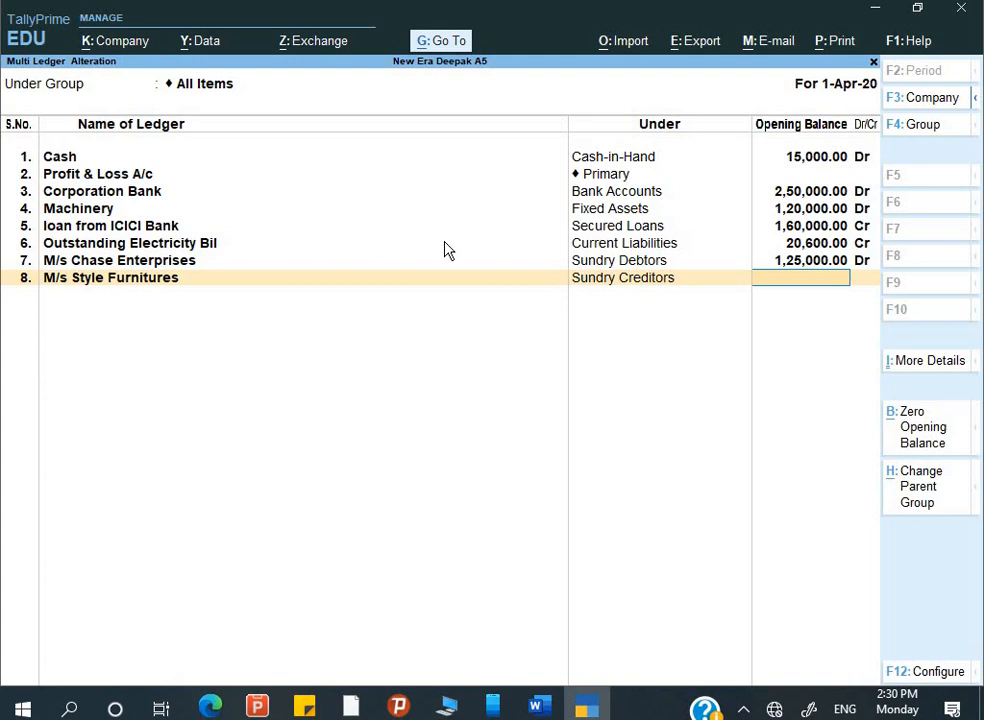
- Enter the 48,500 Cr opening balance and date the first bill 31/1/2020
text(48,500)
key(Return)
key(Return)
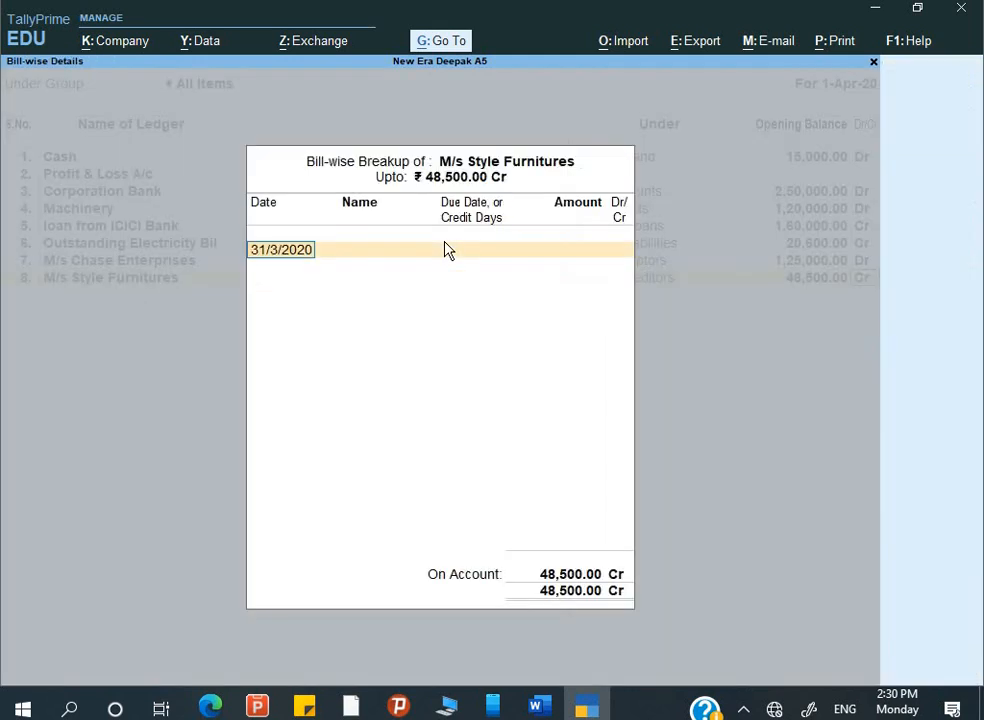
key(Return)
key(BackSpace)
key(alt+Tab)
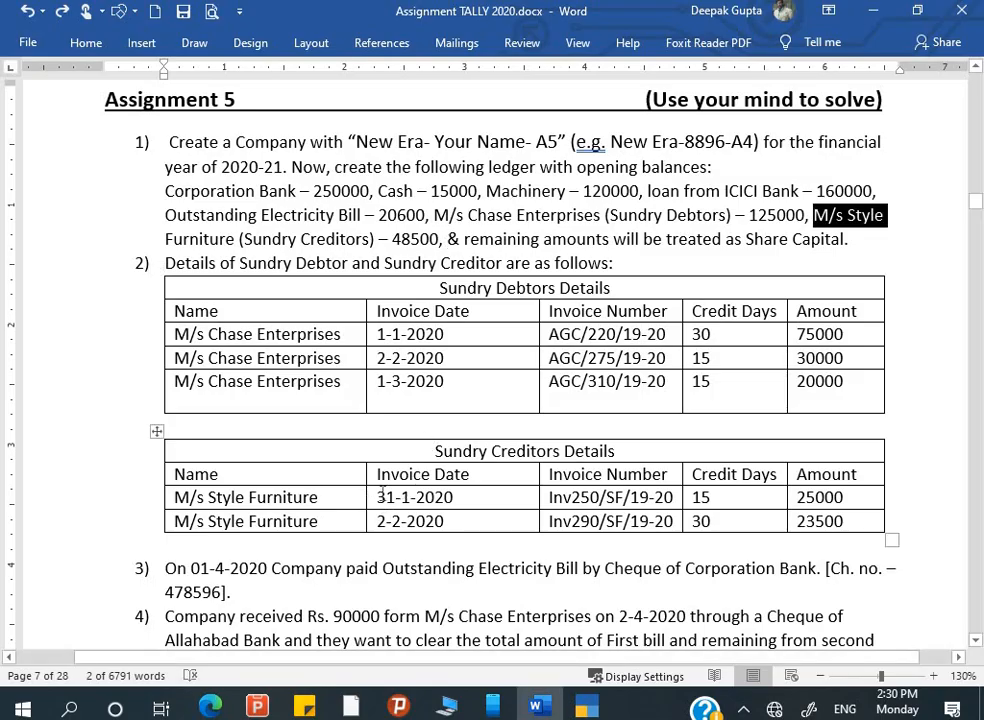
drag(381, 492, 455, 497)
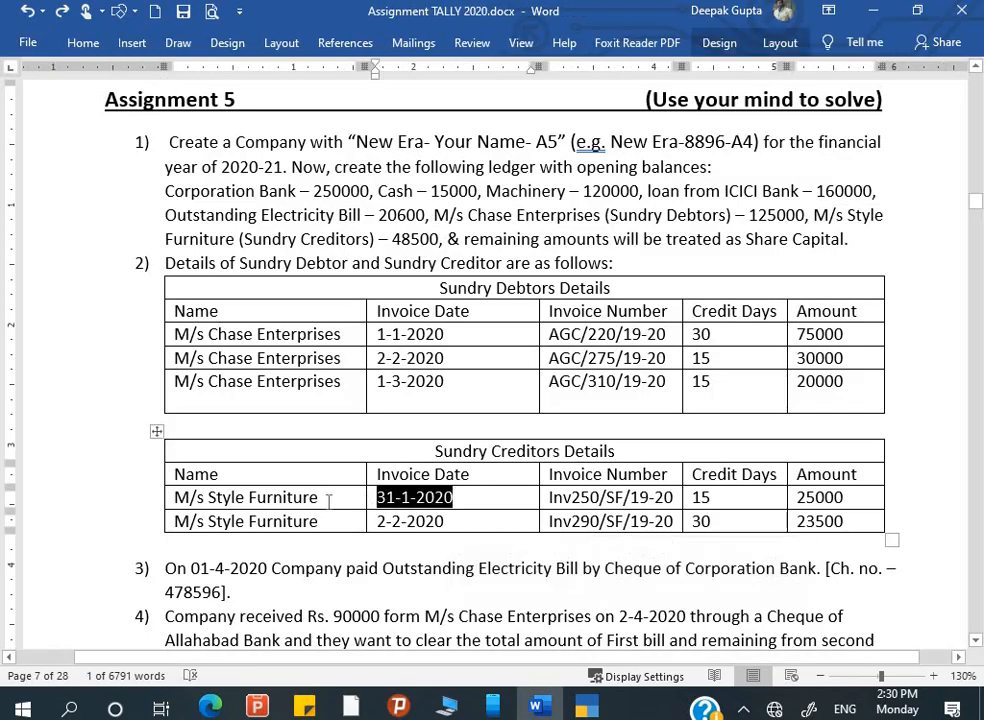
key(alt+Tab)
text(2)
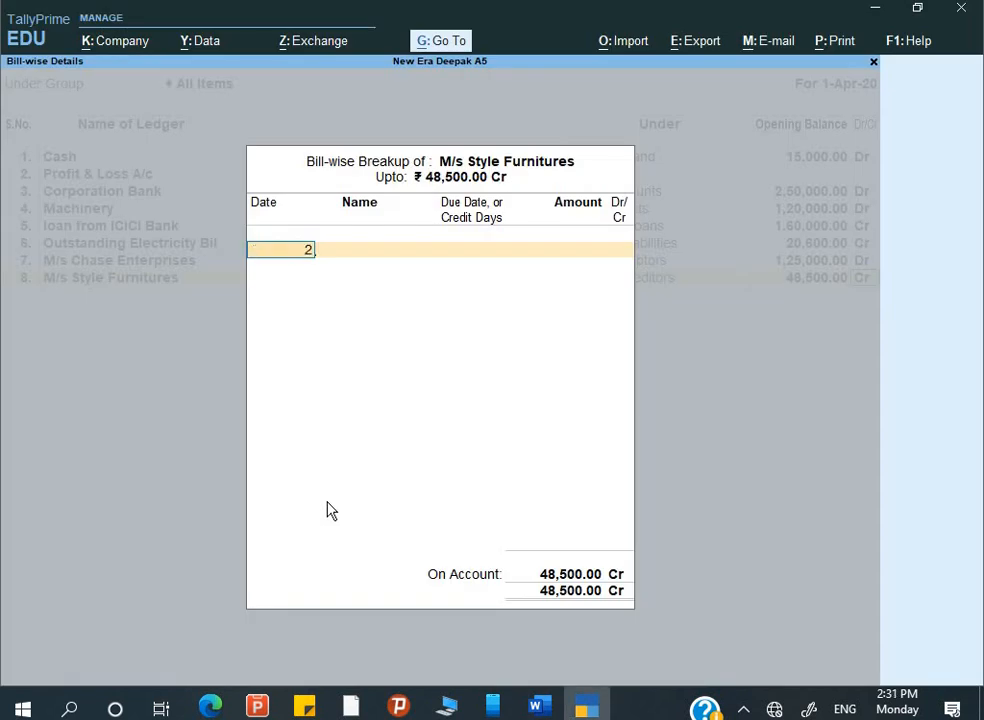
text(31-)
text(1)
key(BackSpace)
key(BackSpace)
key(BackSpace)
key(BackSpace)
text(31-)
text(1)
key(Return)
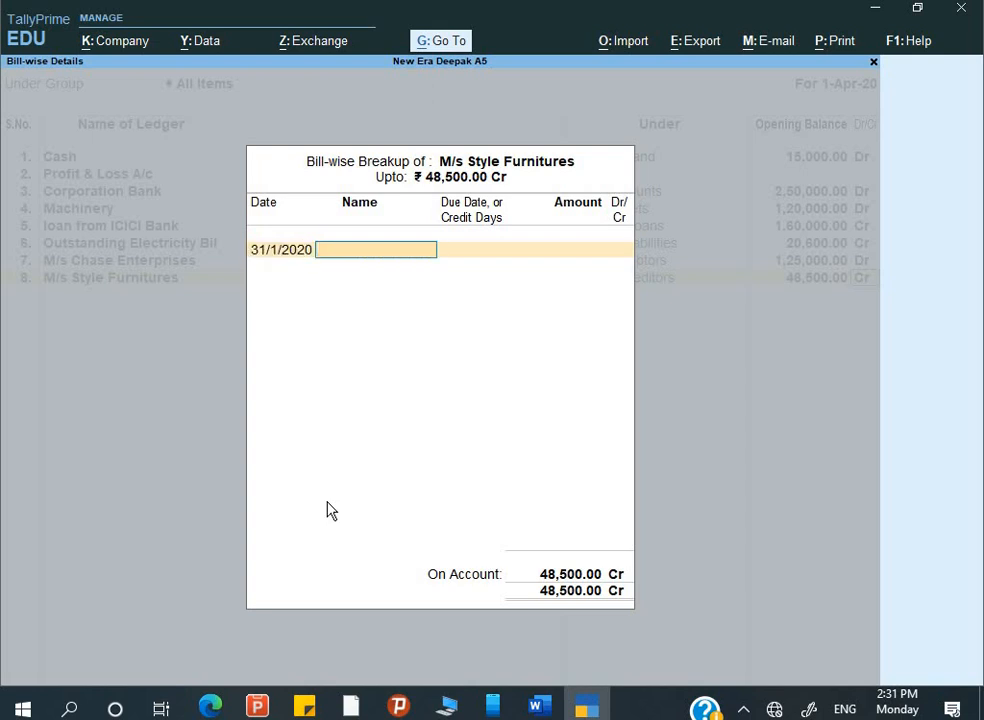
- Name the first bill Inv250/SF/19-20 with 15 credit days
key(alt+Tab)
drag(378, 497, 453, 497)
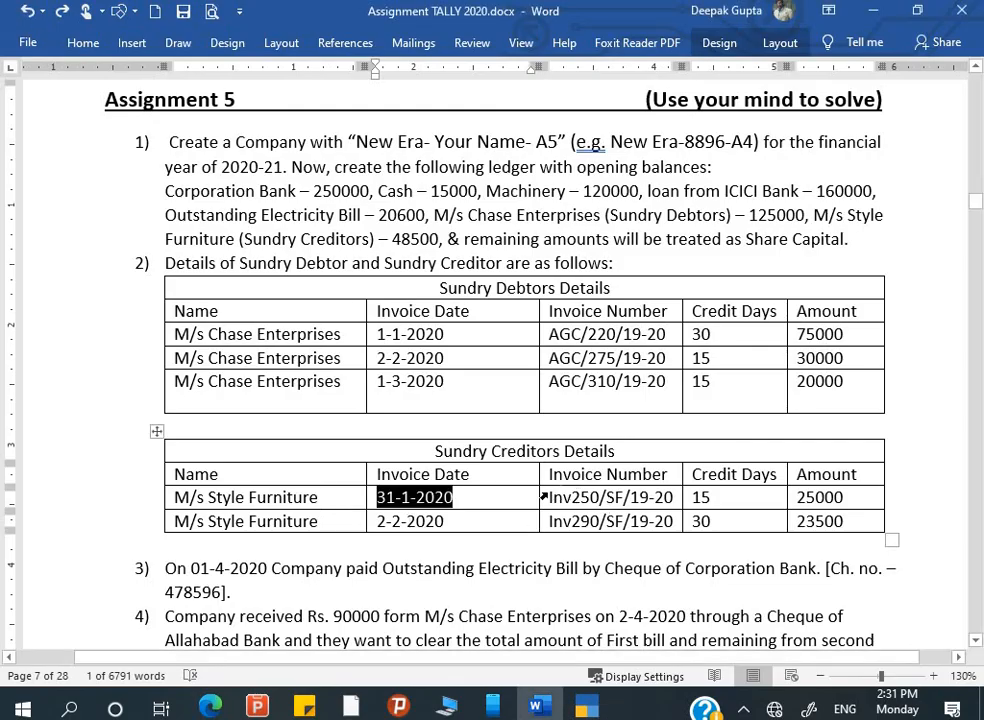
click(549, 497)
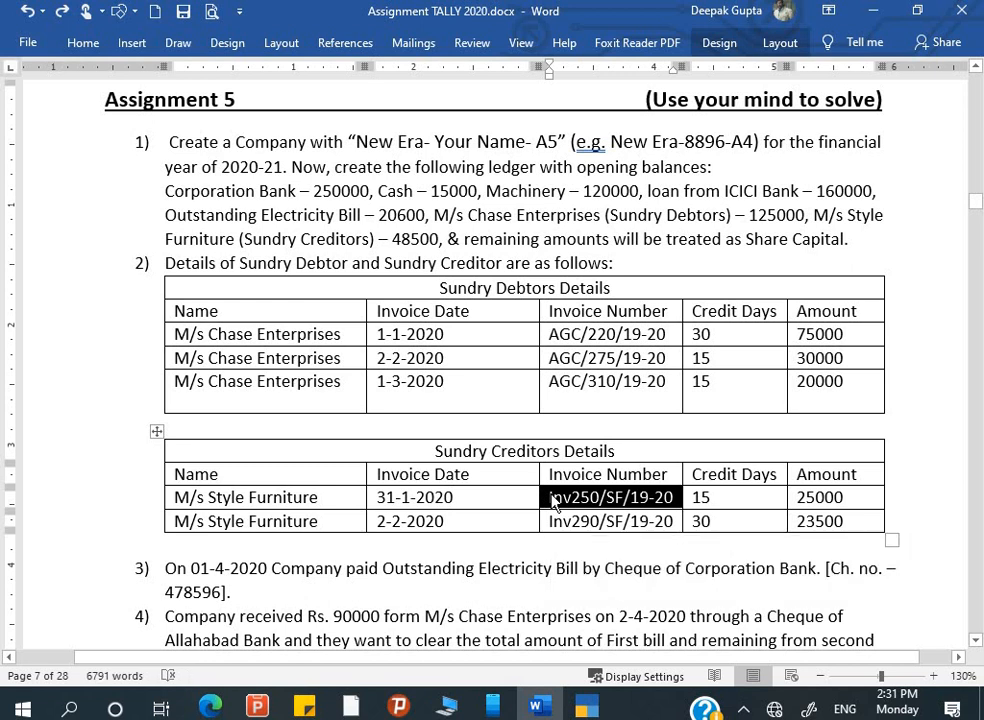
key(alt+Tab)
key(ctrl+v)
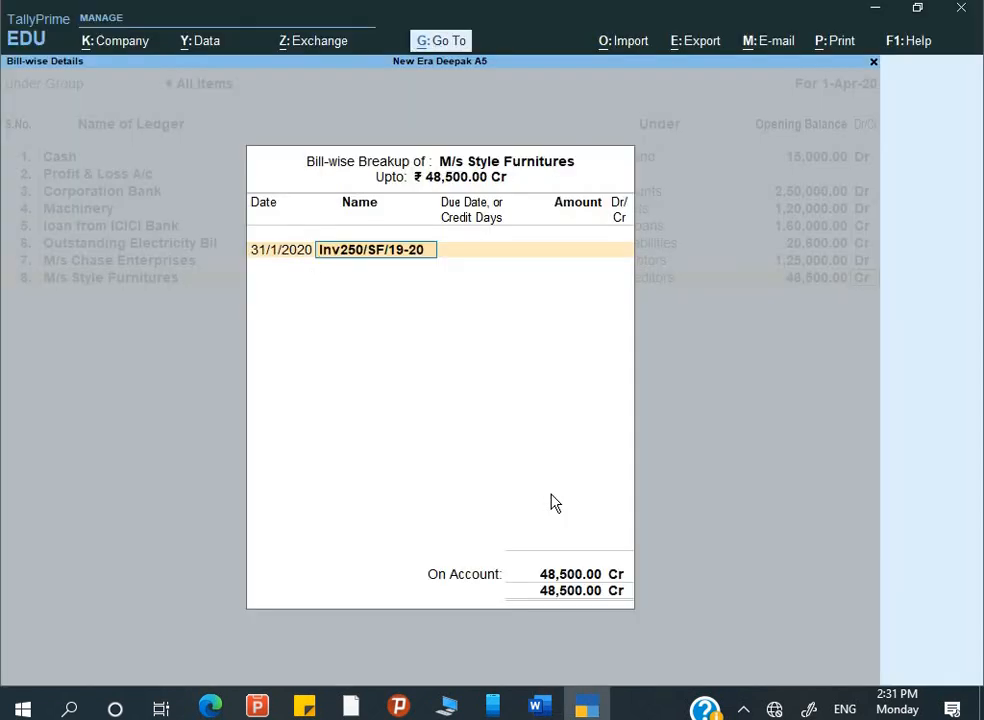
key(Return)
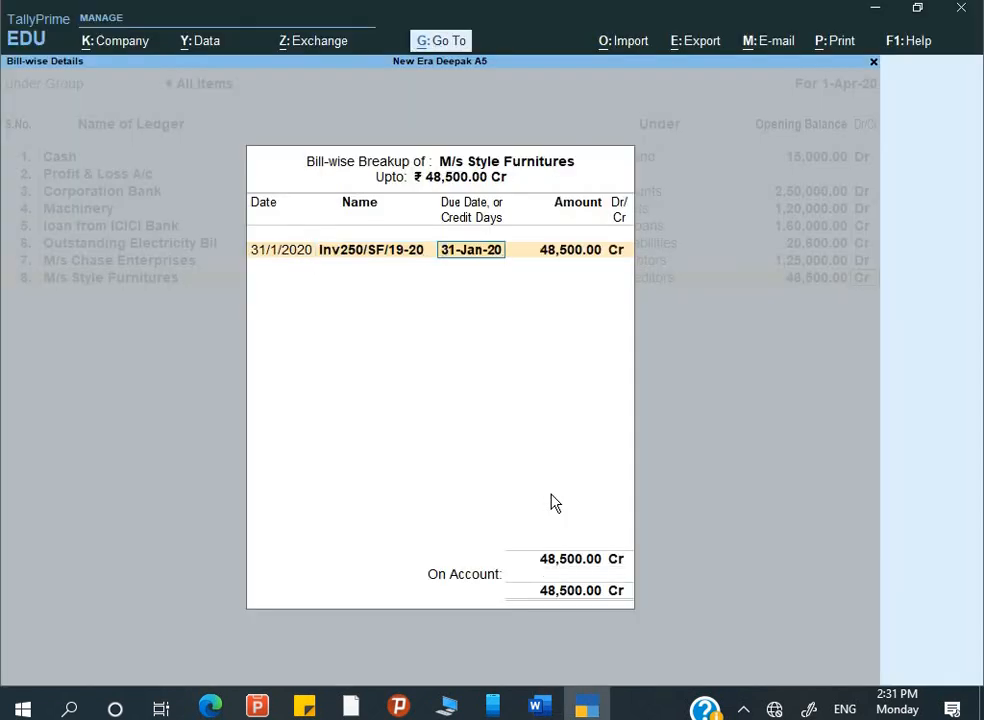
key(alt+Tab)
key(alt+Tab)
text(1)
key(Return)
key(Return)
key(Return)
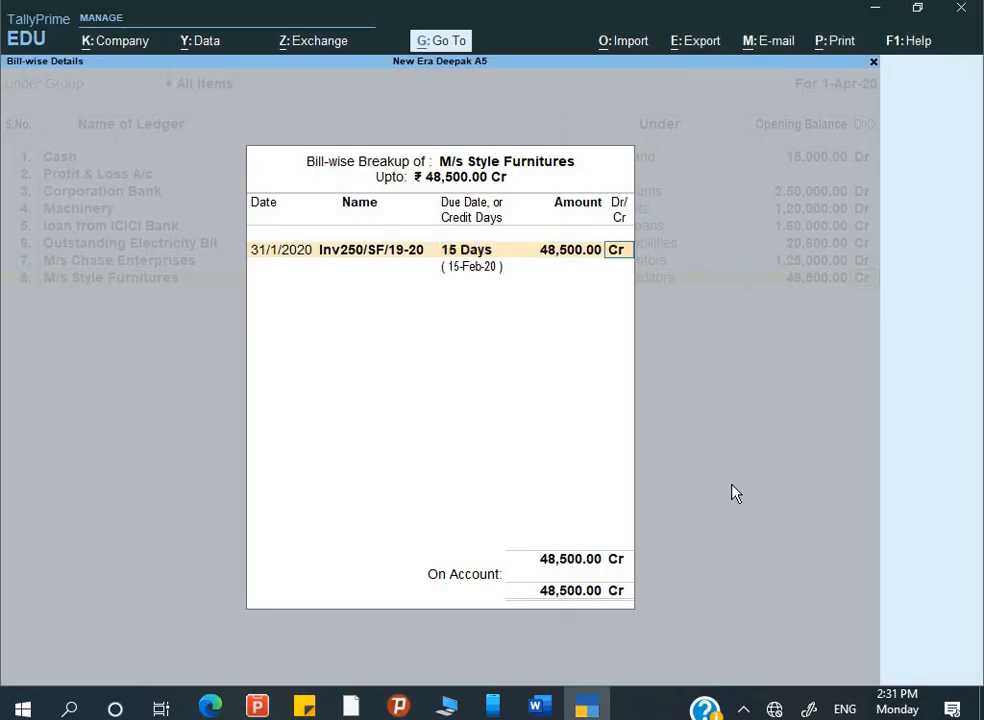
- Add the second bill Inv290/SF/19-20 dated 2/2/2020 with 30 credit days
key(alt+Tab)
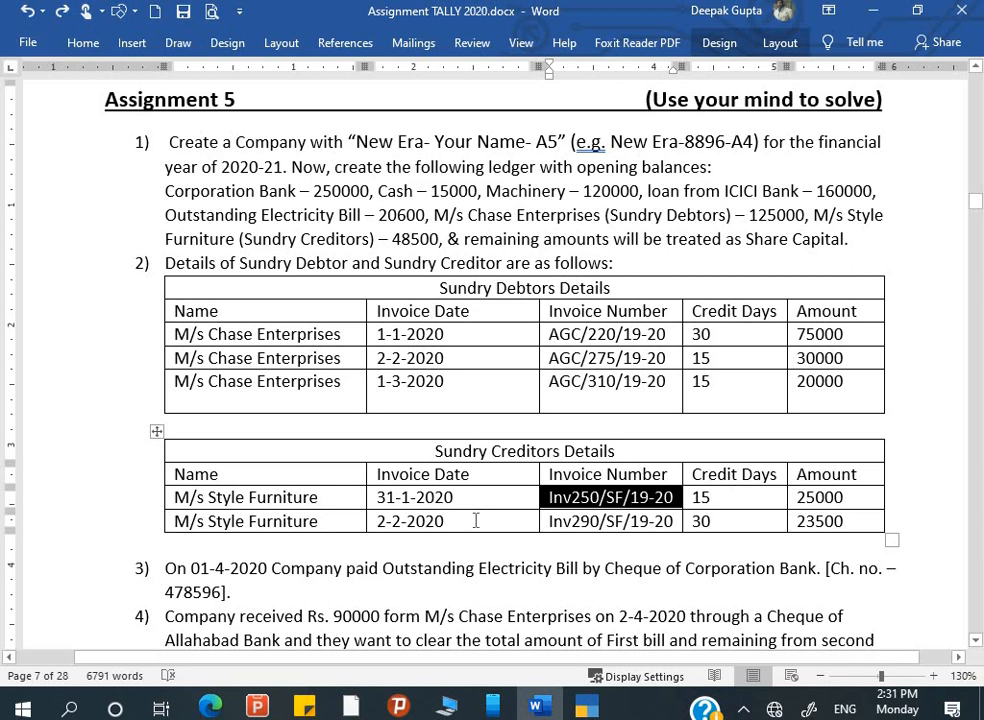
click(551, 523)
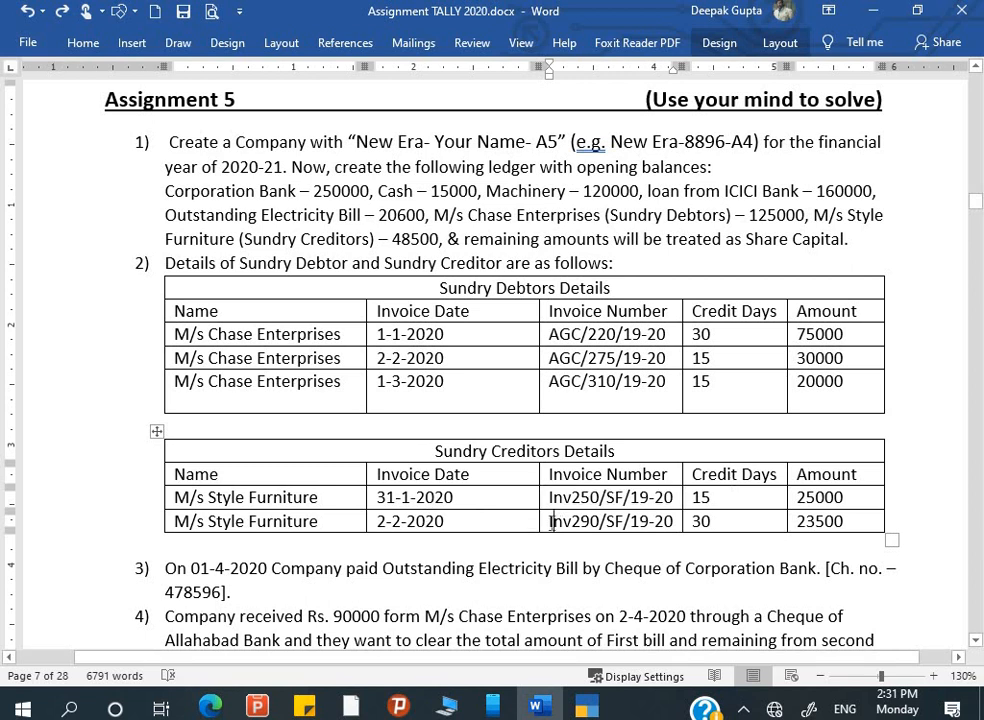
click(549, 529)
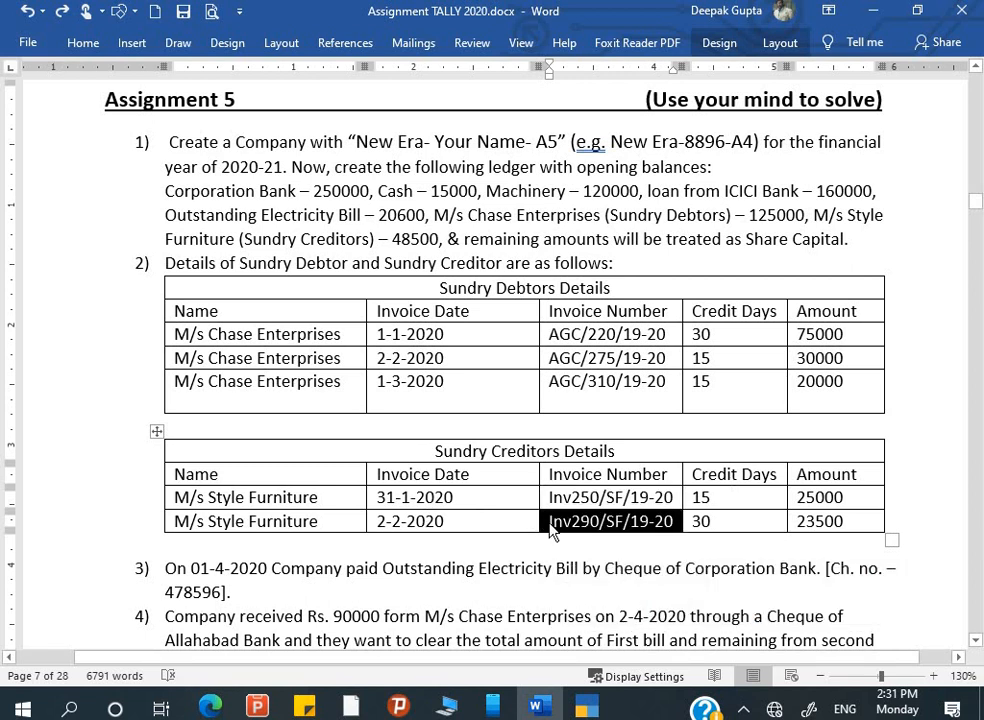
key(alt+Tab)
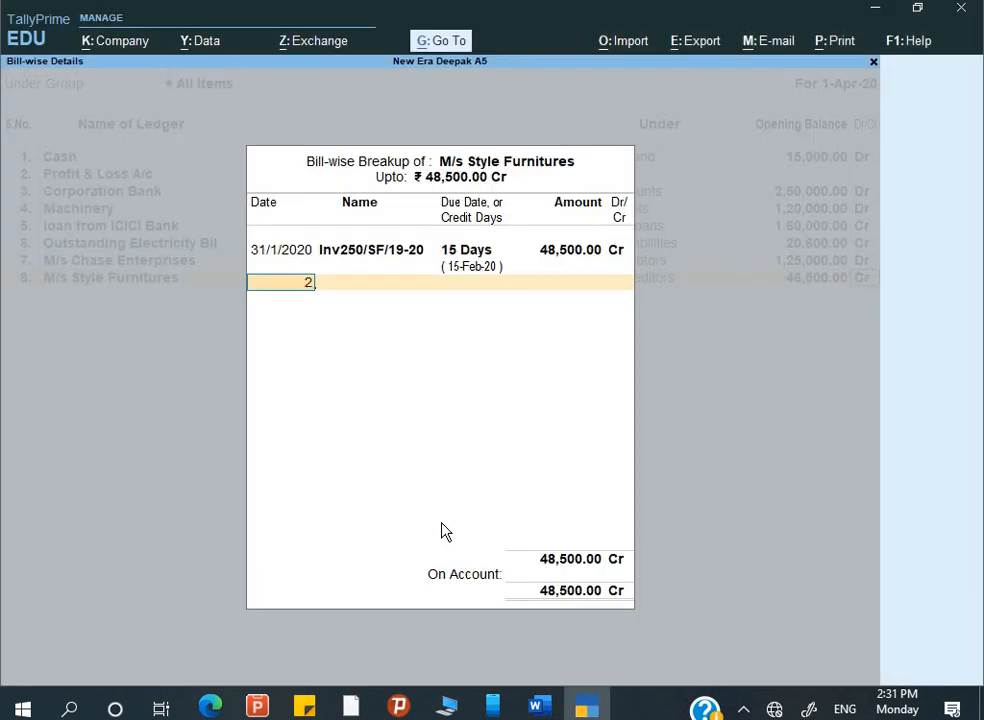
text(2-2-)
key(Return)
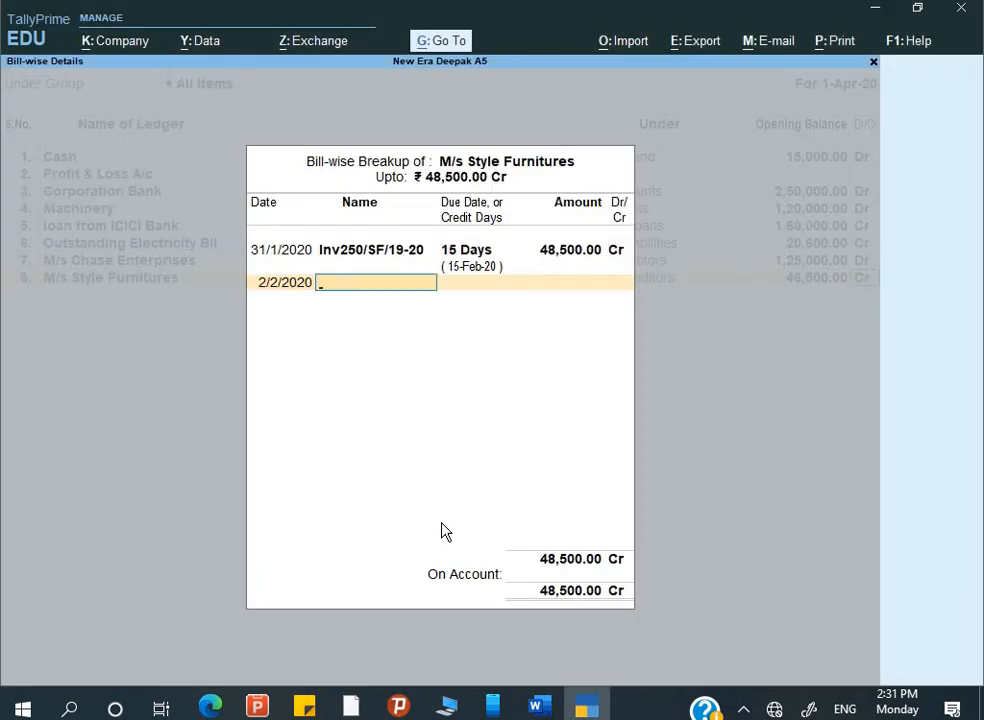
key(ctrl+alt+v)
key(Return)
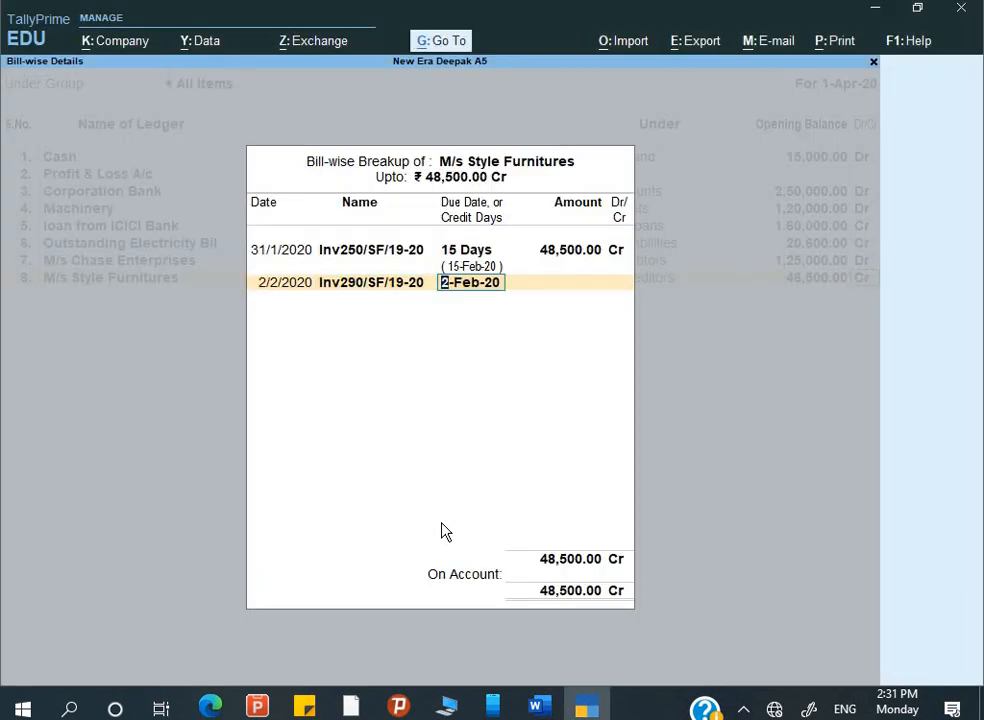
text(30)
key(Return)
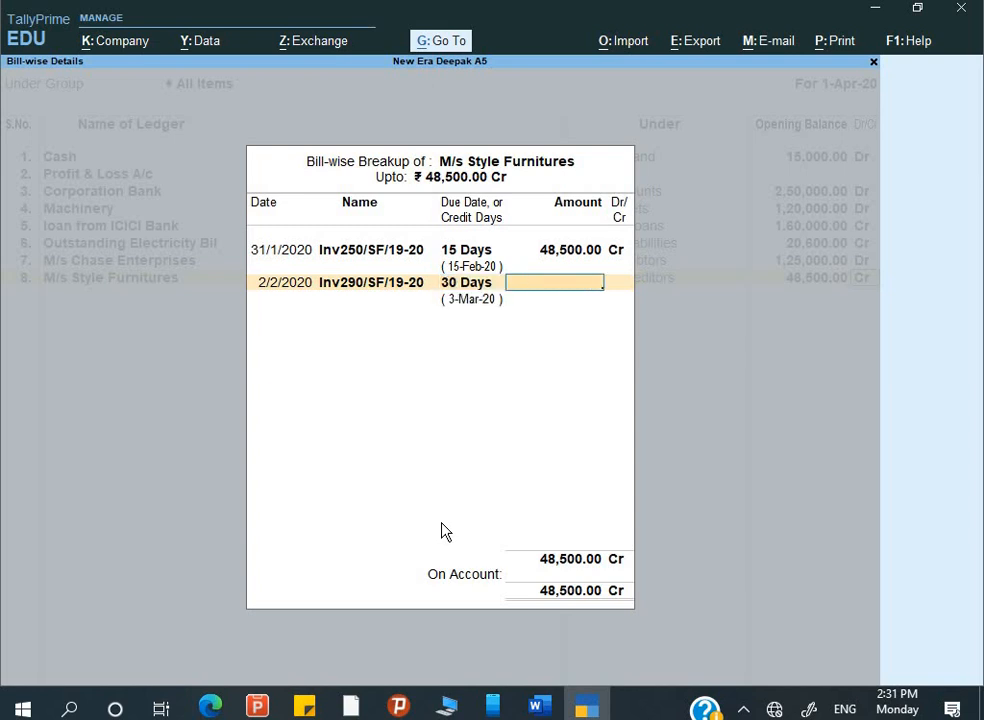
- Set the first bill to 25,000 Cr, leaving 23,500 on the second, and close the breakup
key(BackSpace)
key(BackSpace)
key(BackSpace)
key(BackSpace)
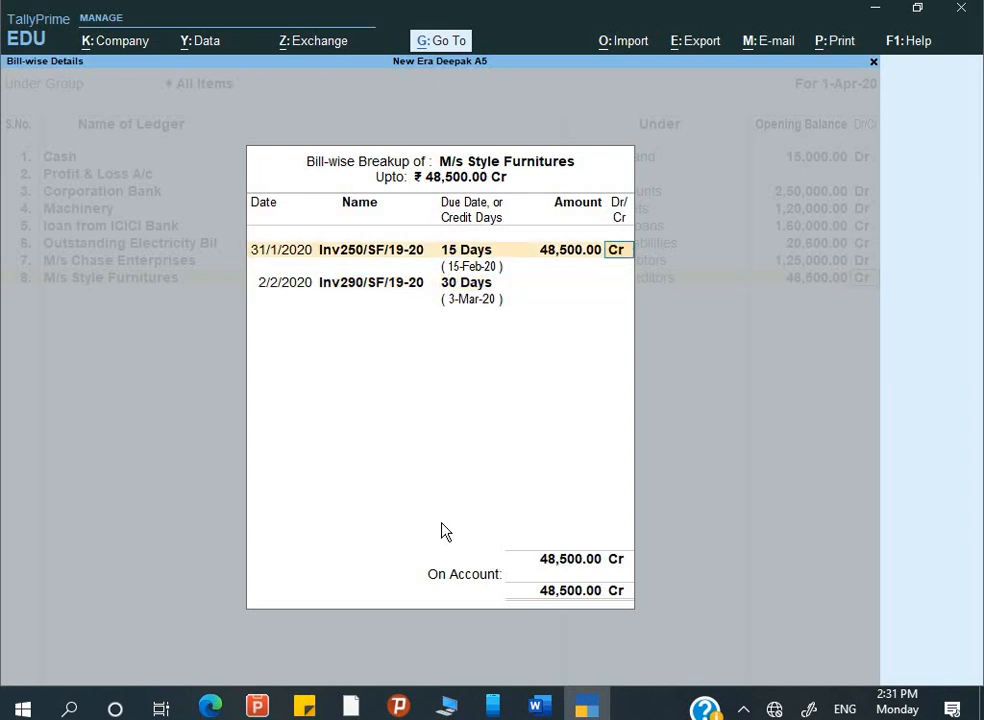
key(alt+Tab)
key(alt+Tab)
key(BackSpace)
text(2)
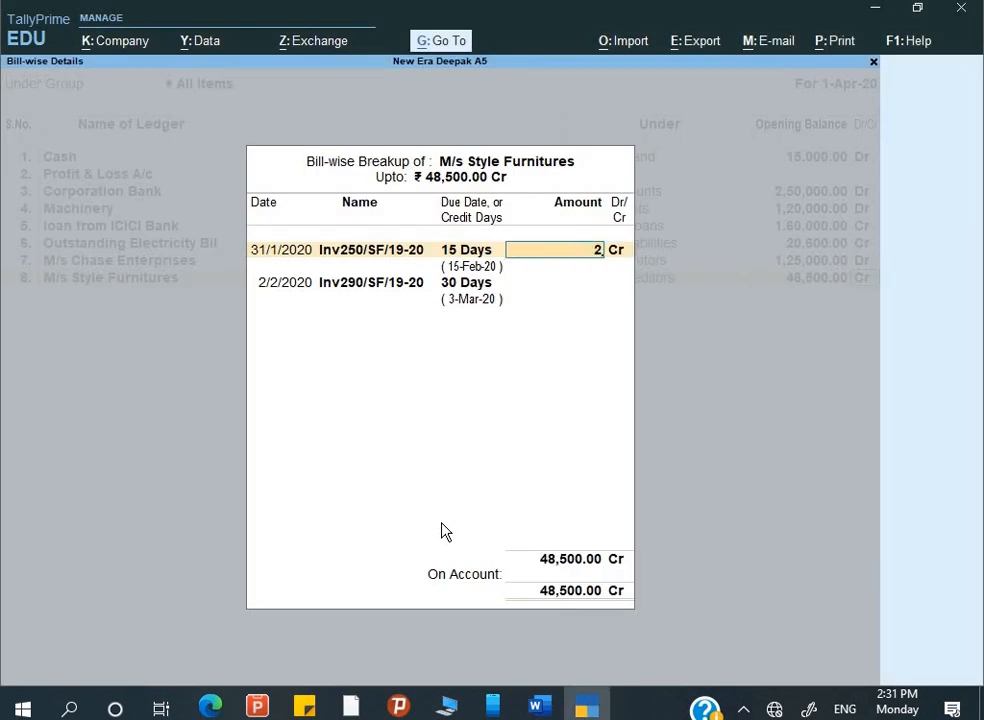
text(5,000)
key(Return)
key(Return)
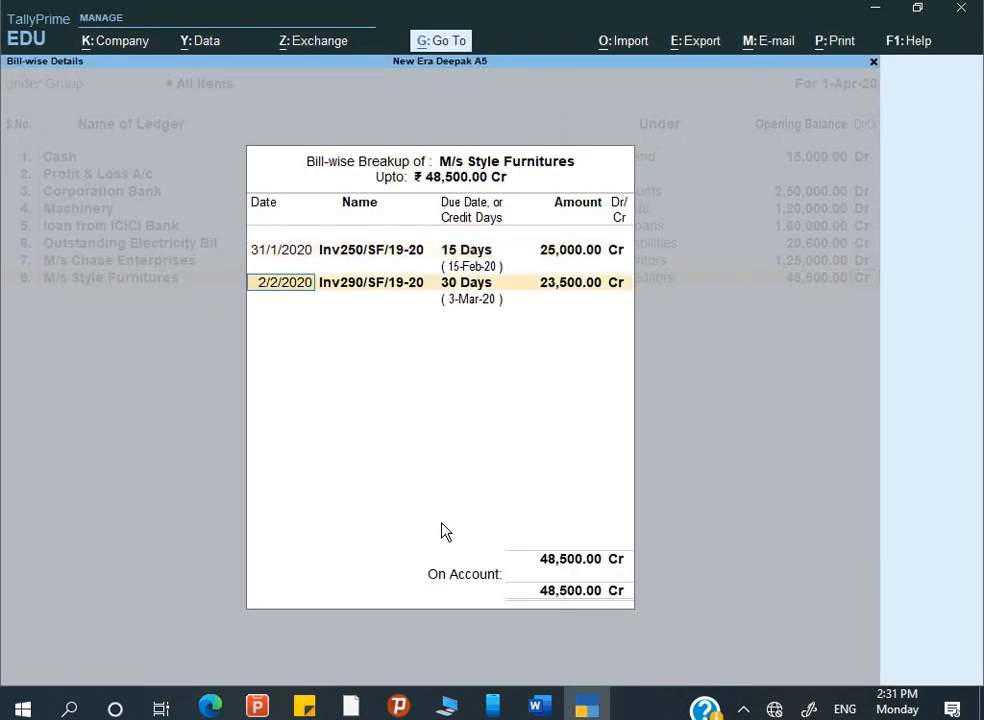
key(Return)
key(Return)
key(Return)
key(Return)
key(Return)
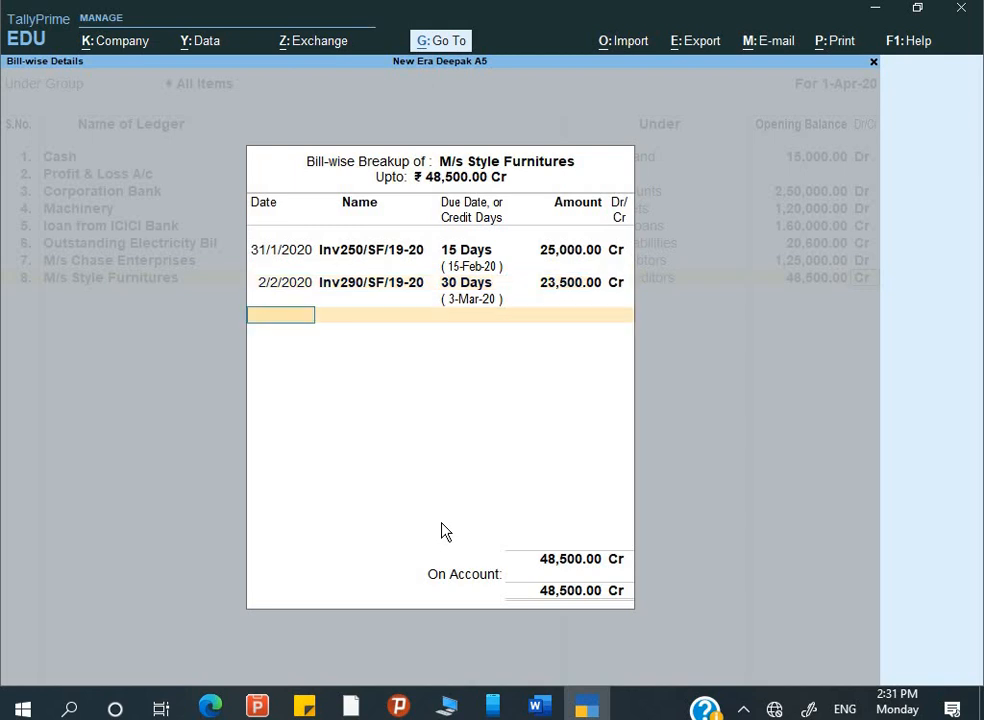
key(Return)
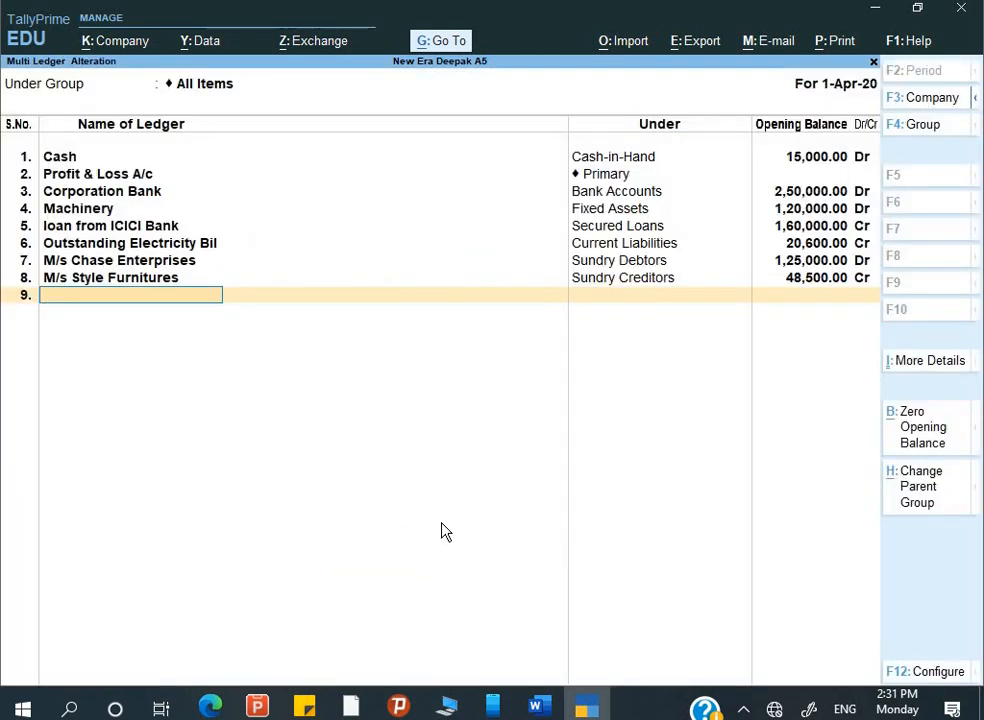
- Accept the Multi Ledger Alteration to save the altered ledgers
key(alt+Tab)
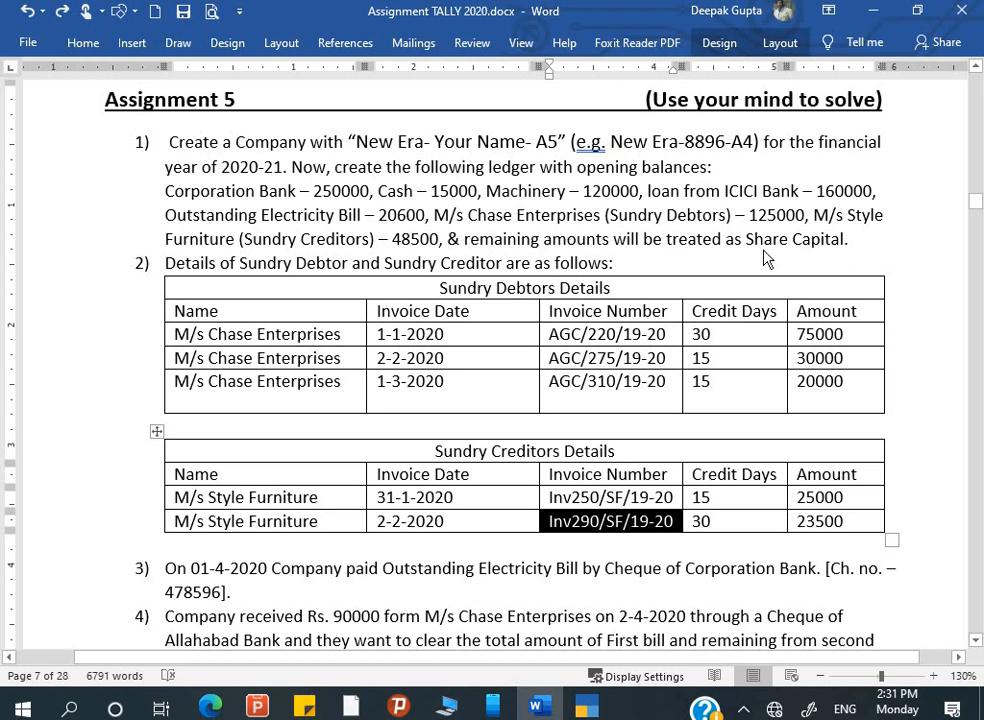
key(alt+Tab)
key(Return)
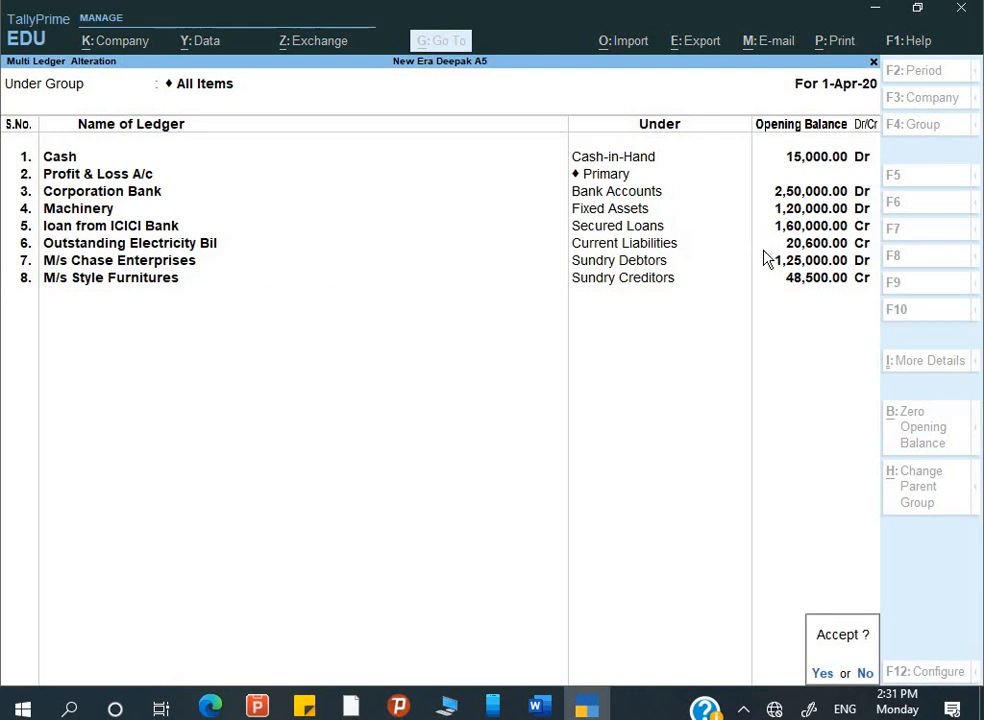
key(Return)
key(Escape)
key(Escape)
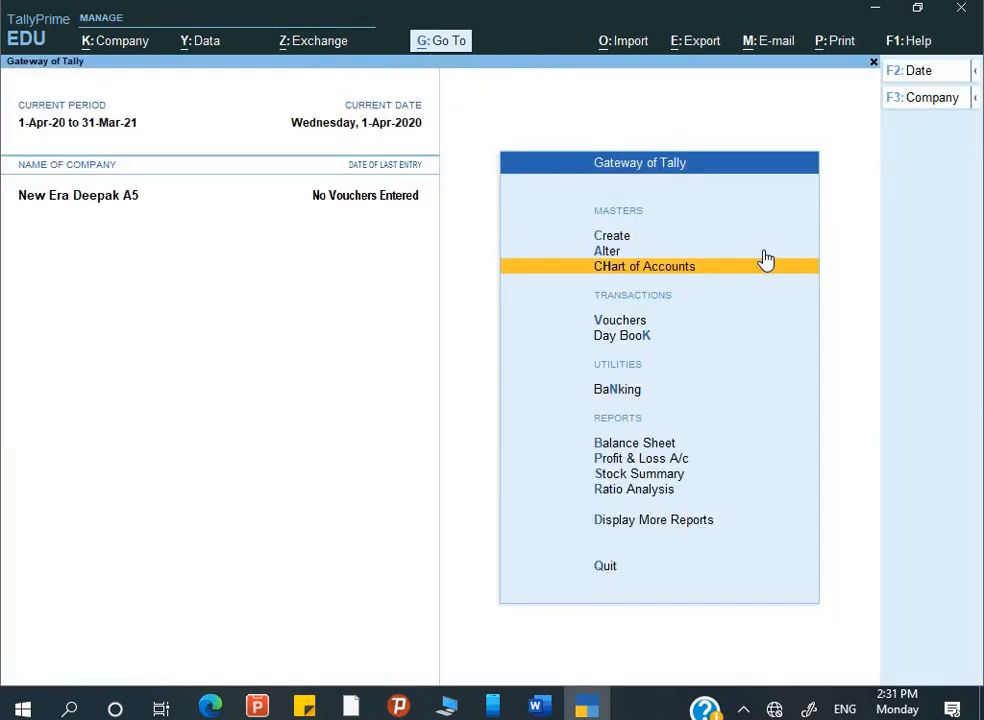
- Review the Balance Sheet's 2,80,900 opening-balance difference against the assignment, then close it
key(Down)
key(Down)
key(Down)
key(Down)
key(Return)
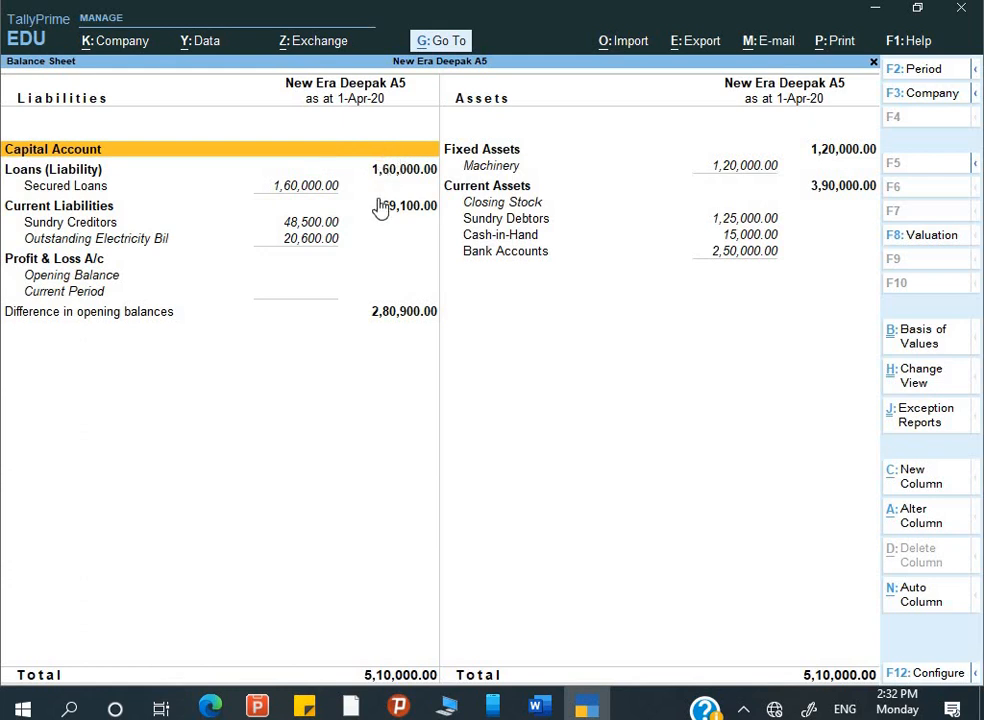
key(alt)
key(alt+Tab)
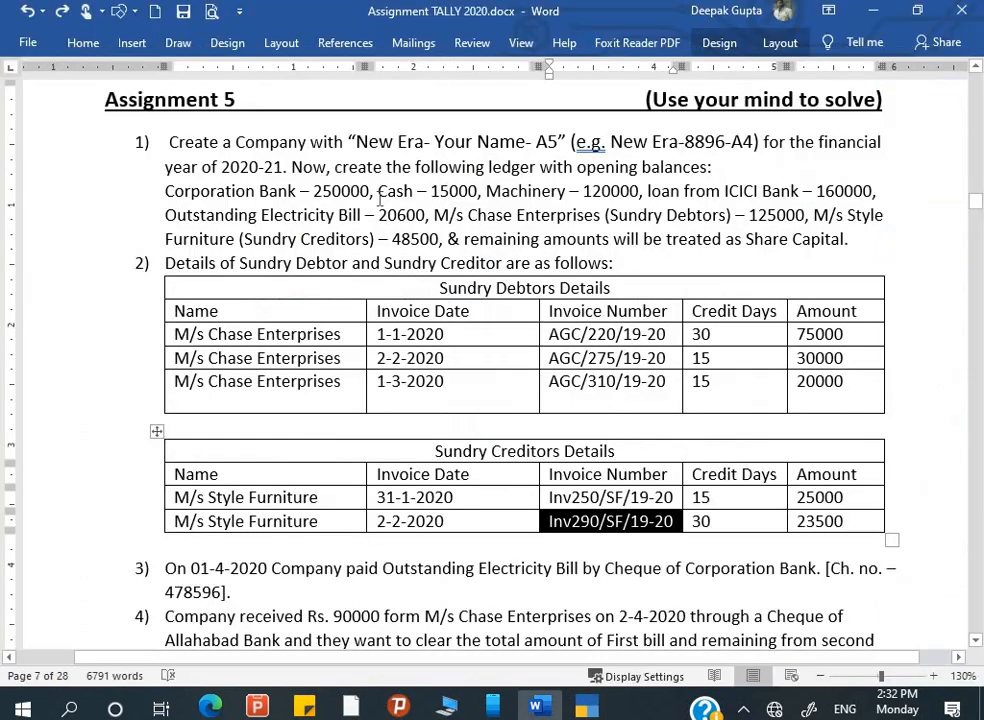
key(alt+Tab)
key(Escape)
key(Escape)
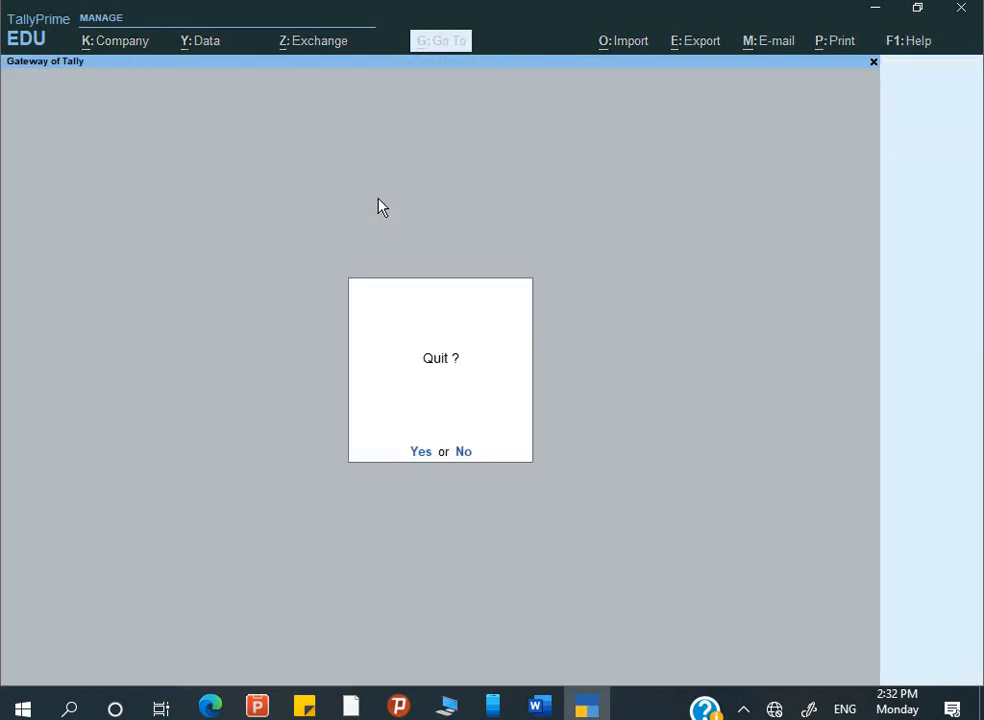
- Create ledger Share Capital under Capital Account with a 2,80,900 Cr opening balance
key(Escape)
key(Return)
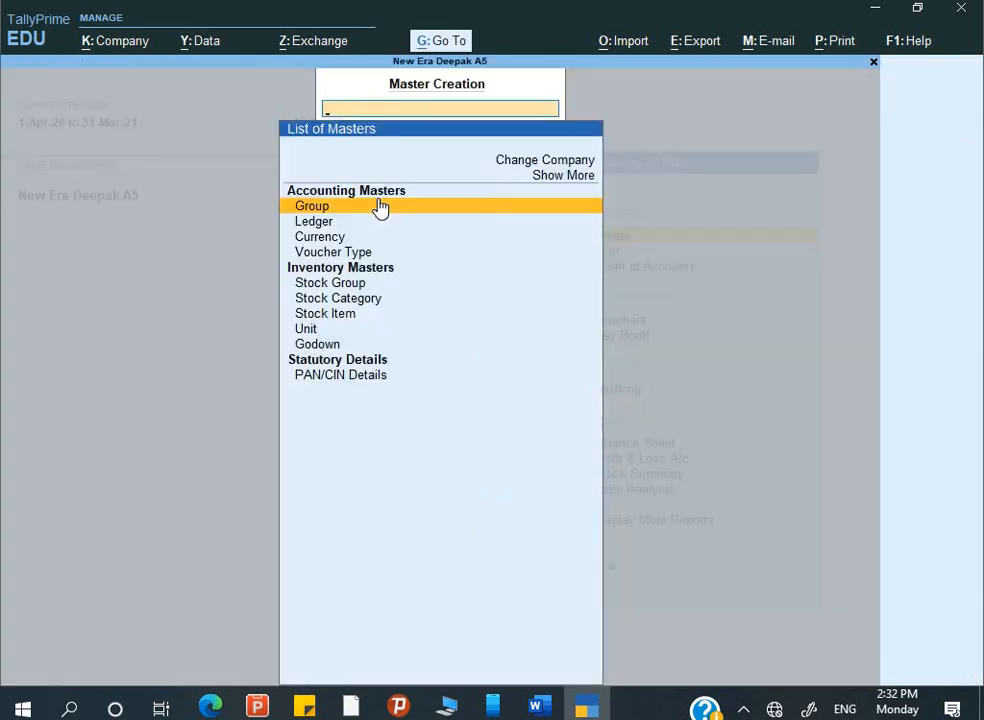
key(Down)
key(Return)
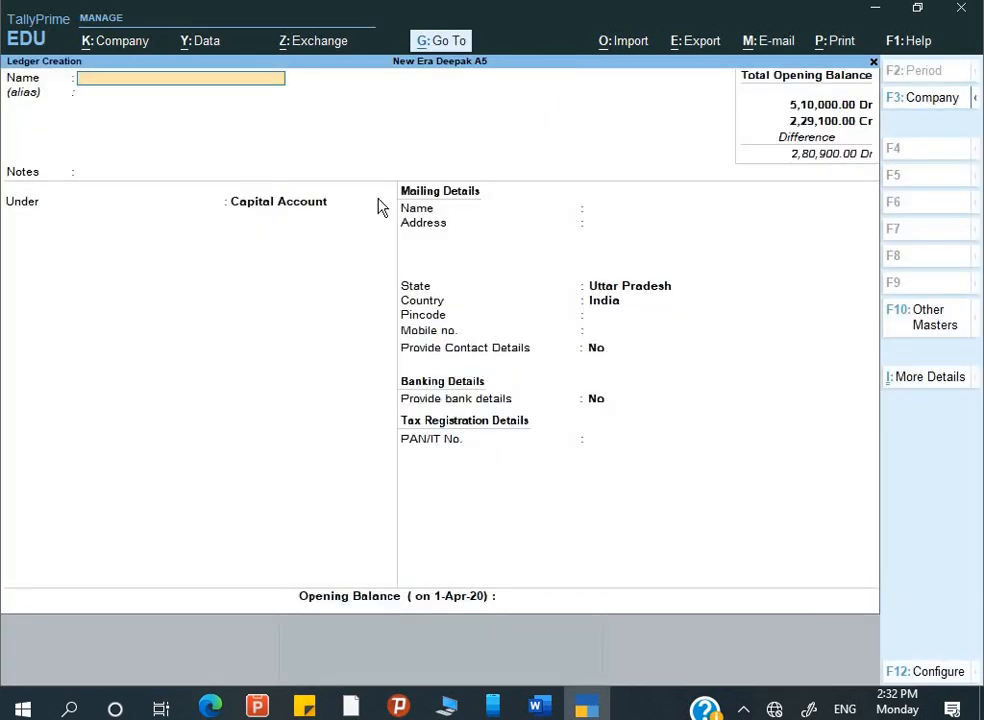
text(Share Ca)
key(Return)
key(Return)
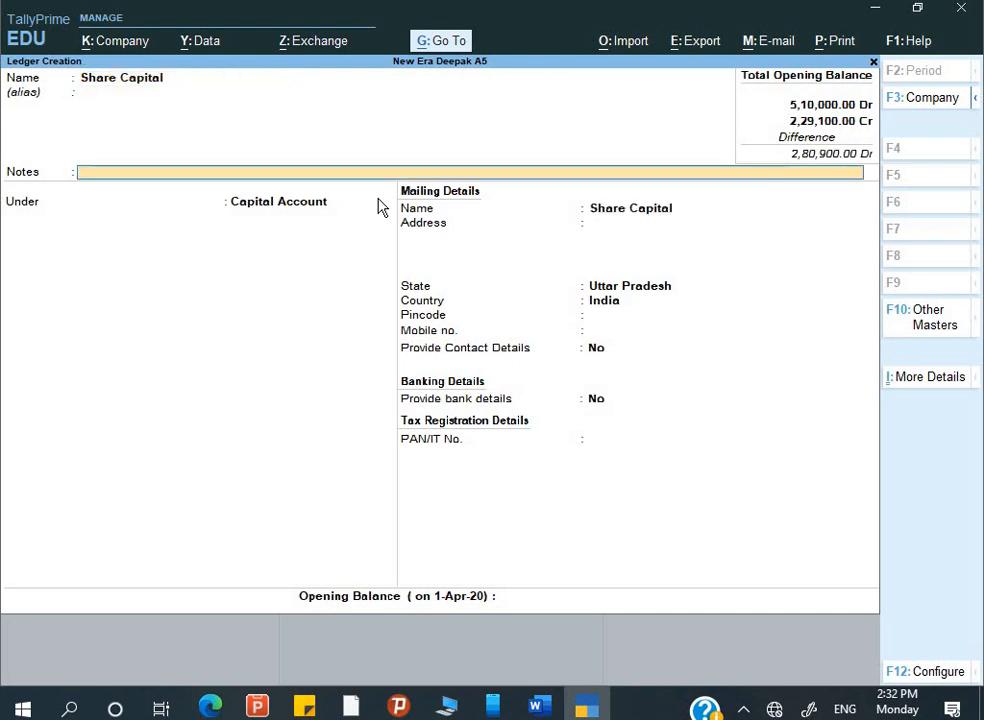
key(Return)
key(Return)
key(Return)
key(Return)
key(Return)
key(Return)
key(Return)
key(Return)
key(Return)
key(Return)
key(Return)
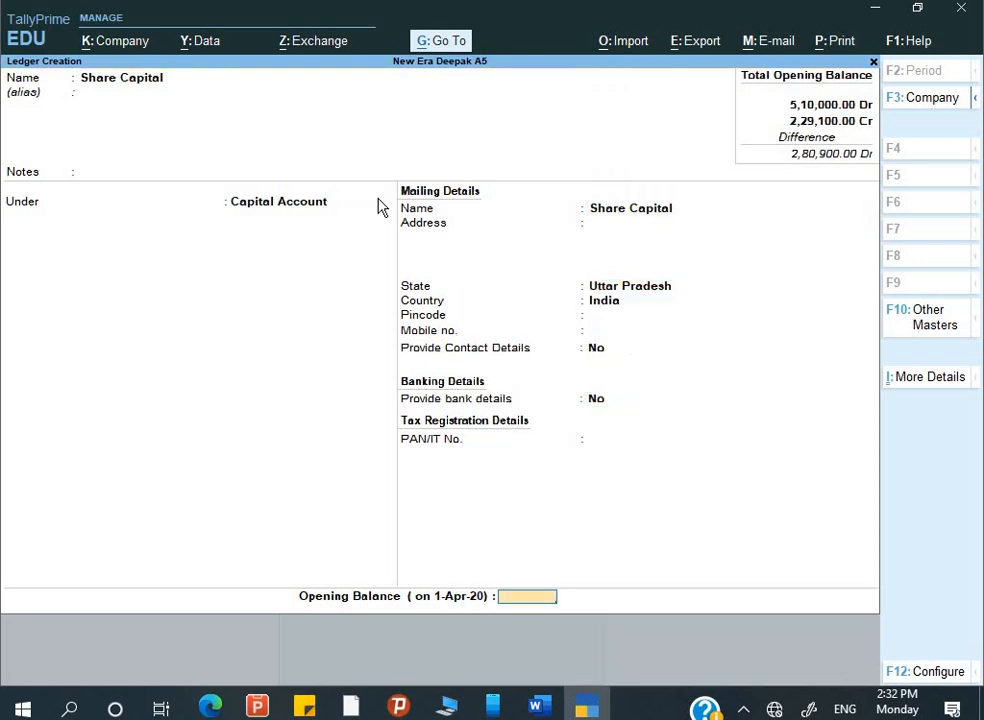
text(2,80,90)
text(0900)
key(Return)
key(Return)
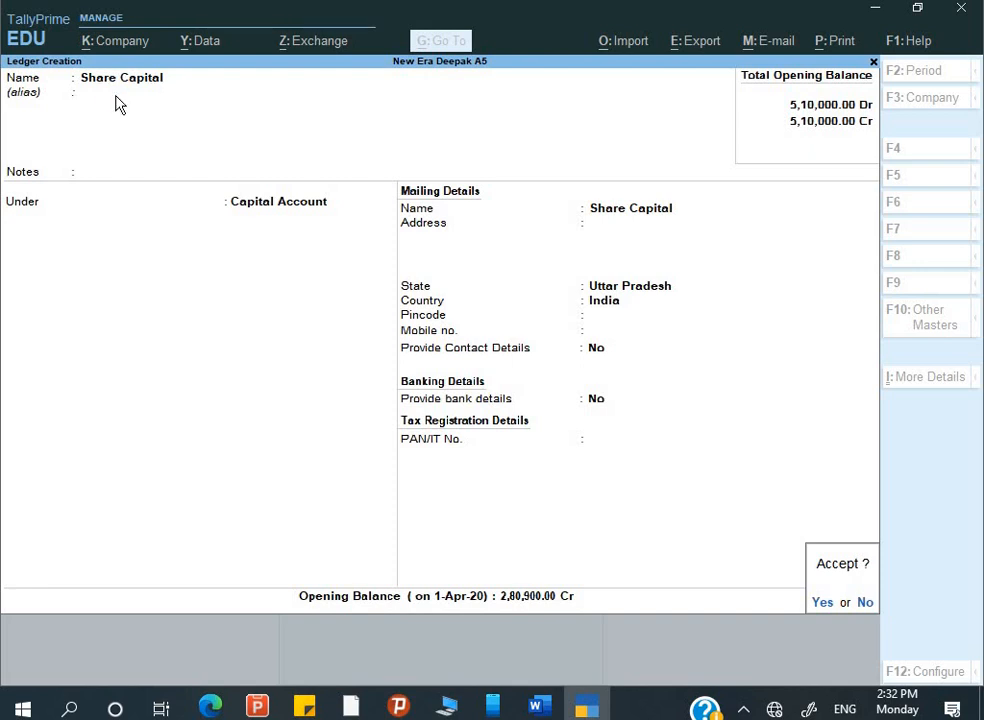
key(Return)
key(Escape)
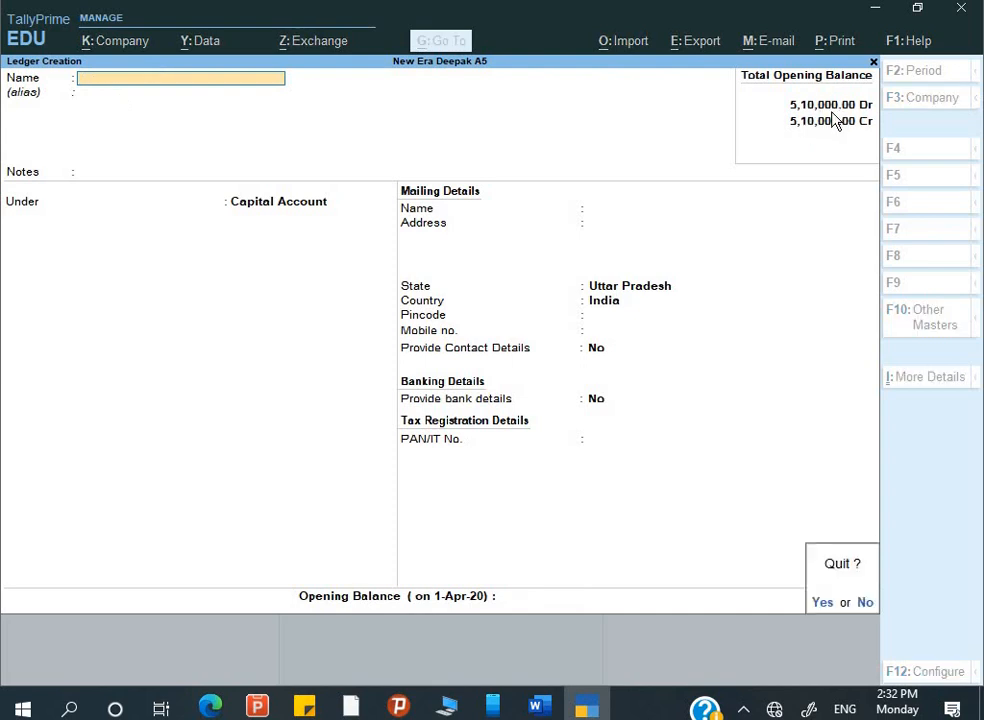
key(Return)
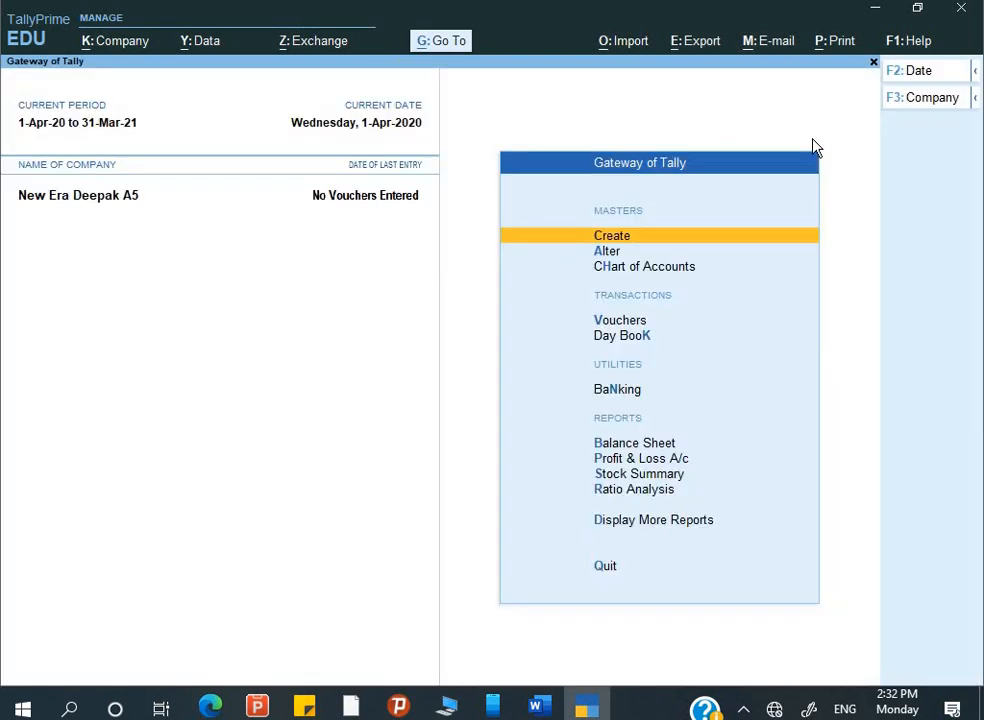
- Check the Balance Sheet's matching 5,10,000 totals, then go back to the Word assignment
key(b)
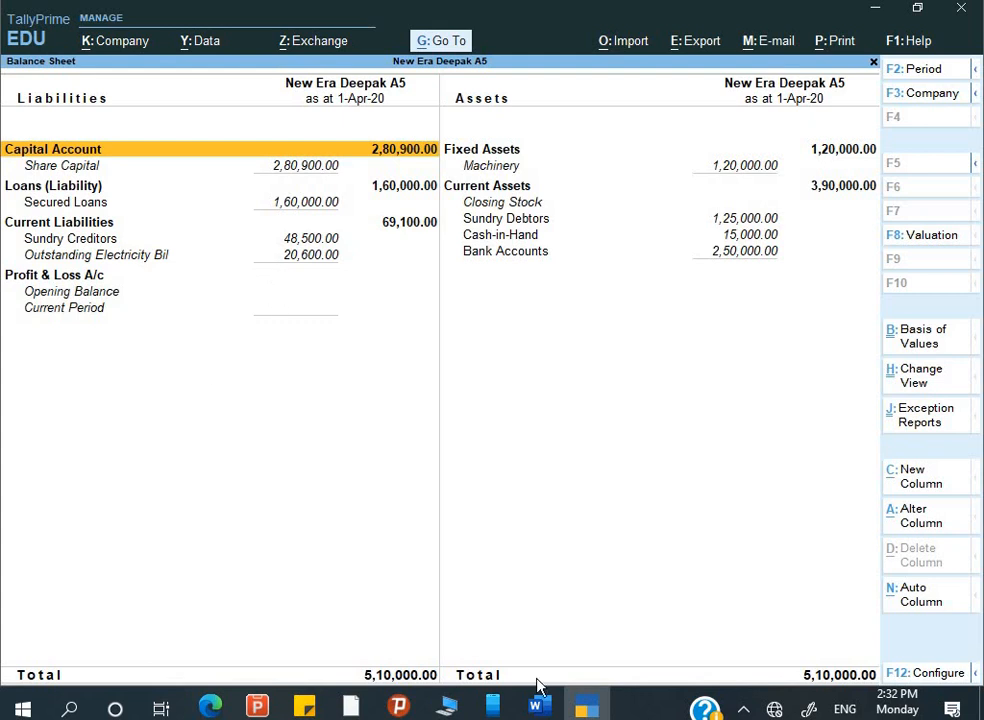
key(alt+Tab)
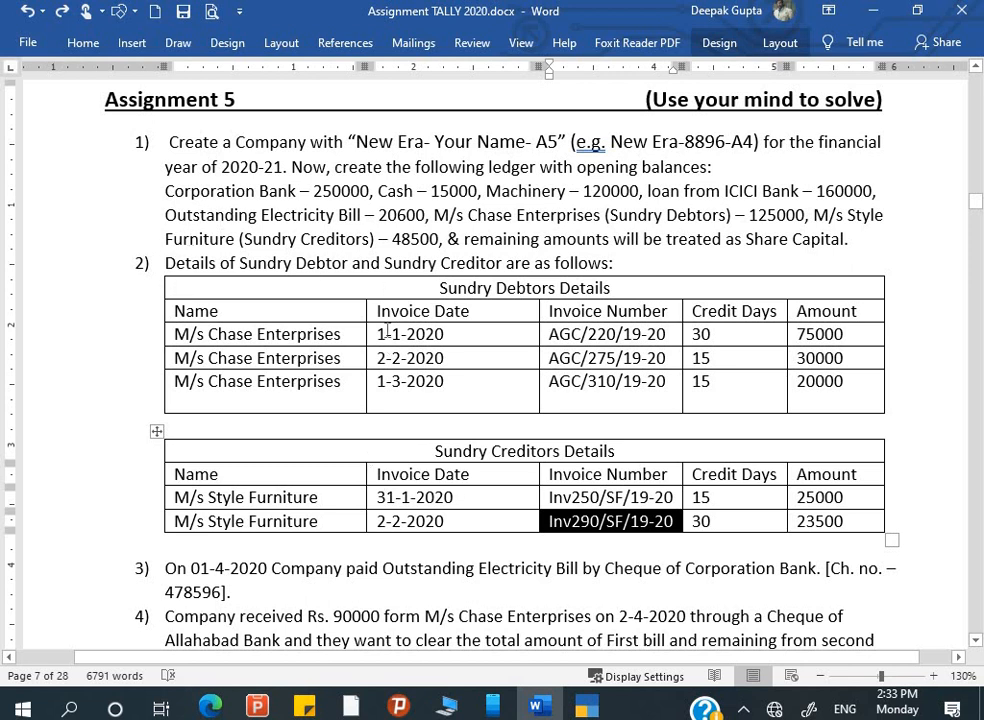
- Scroll the Word brief to items 3–9, starting at the electricity bill cheque payment
scroll(381, 549, down, 2)
scroll(381, 549, down, 3)
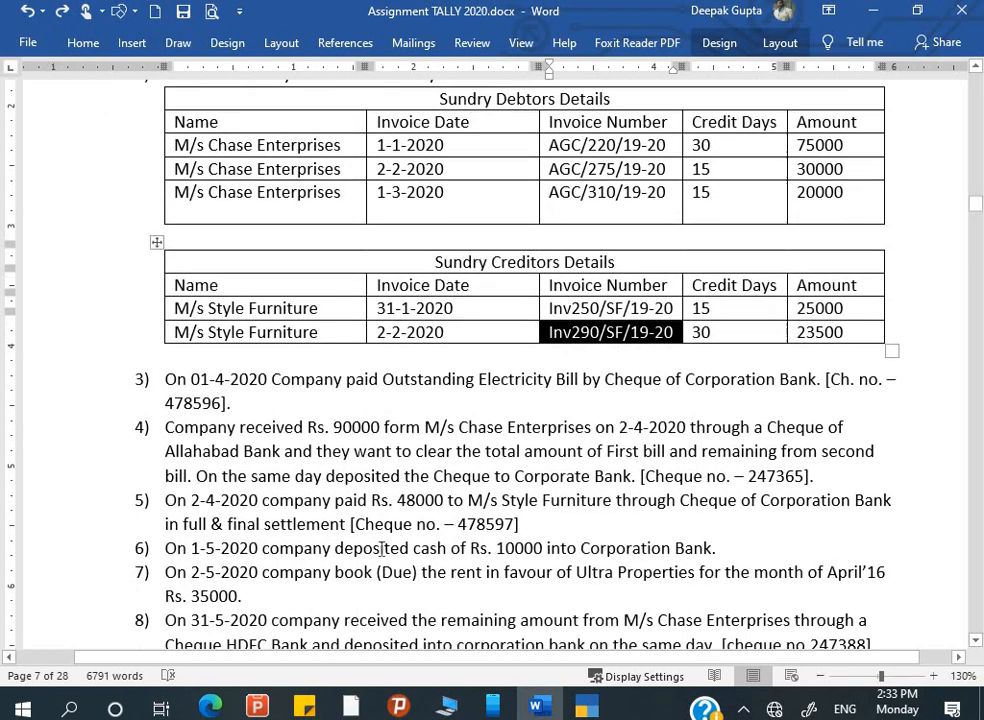
click(165, 343)
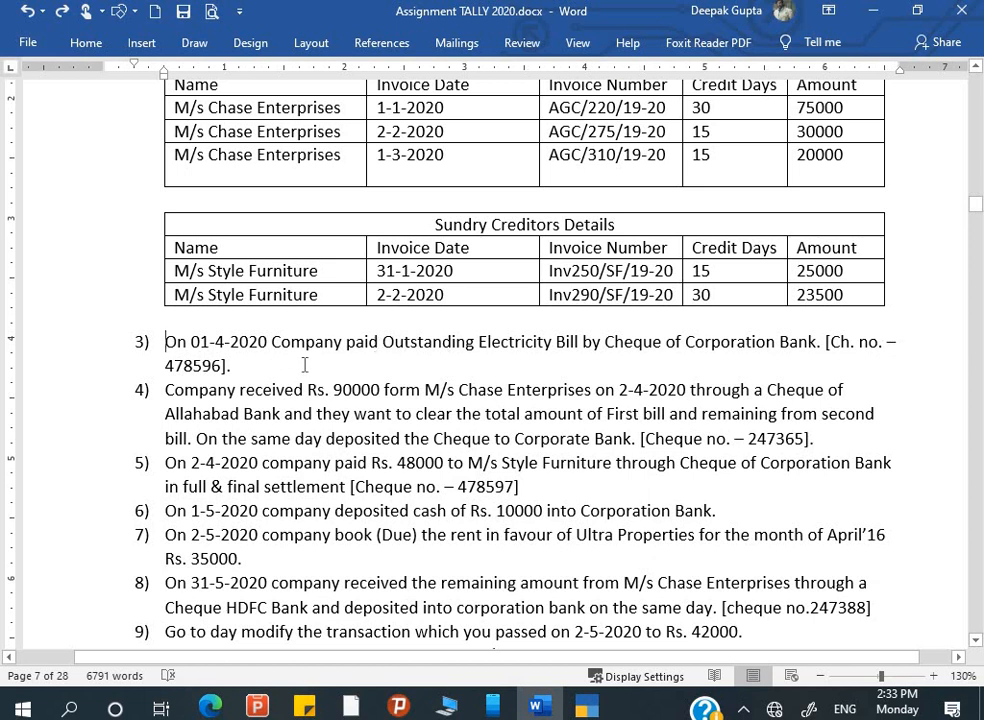
key(alt+Tab)
- Start Payment voucher No. 1 dated 1-Apr-20, debiting Outstanding Electricity Bil
key(Escape)
key(Down)
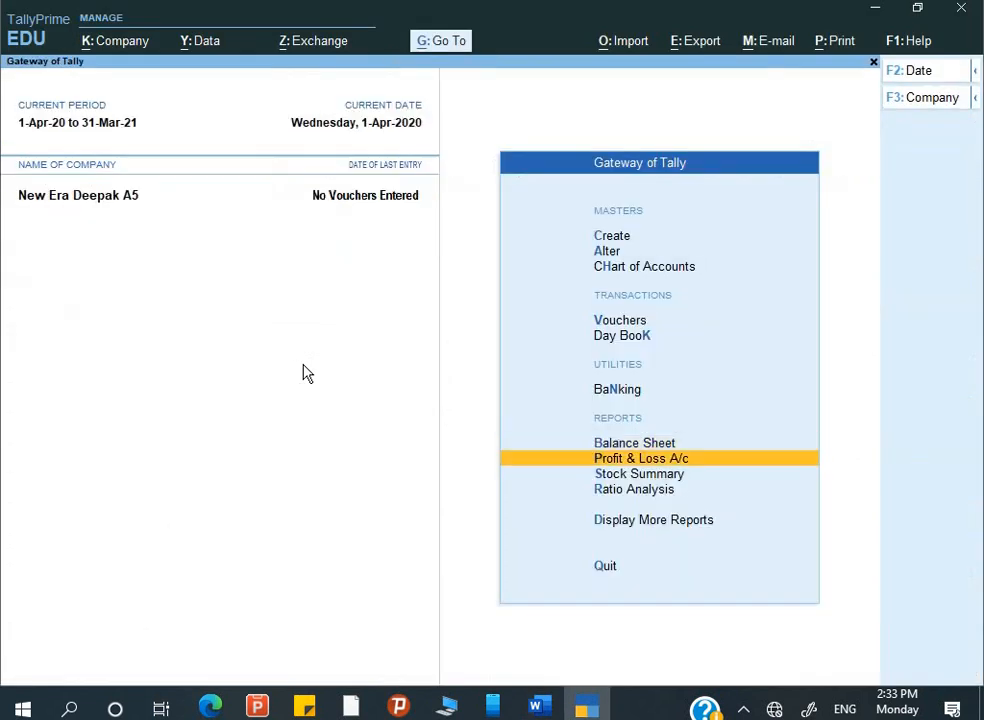
key(Up)
key(Up)
key(Up)
key(Up)
key(Return)
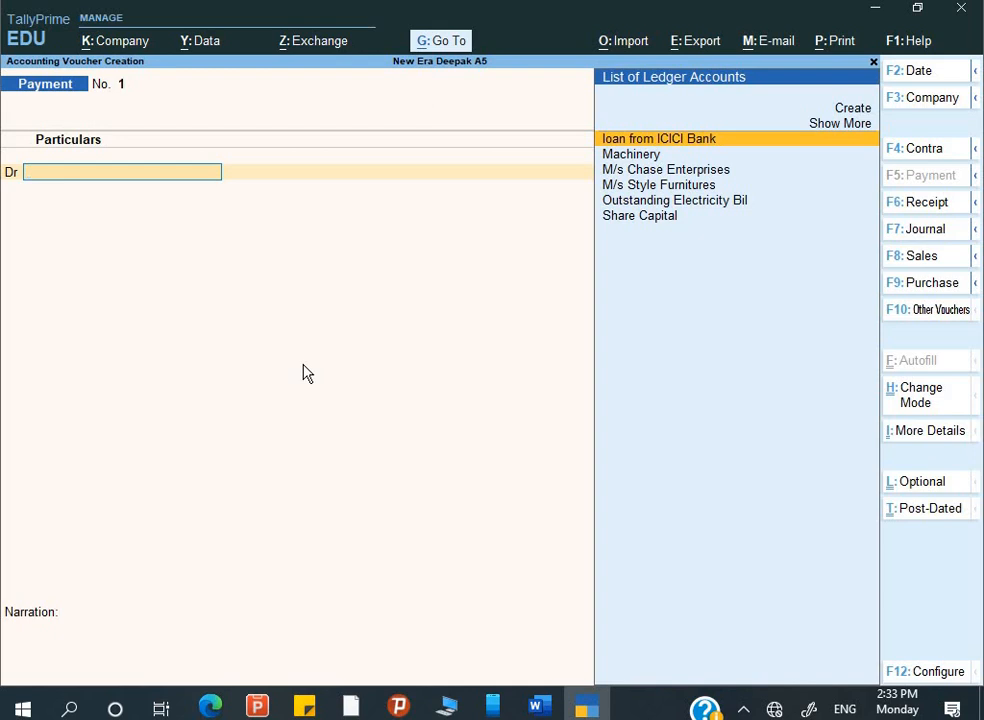
key(Down)
key(Down)
key(Down)
key(Down)
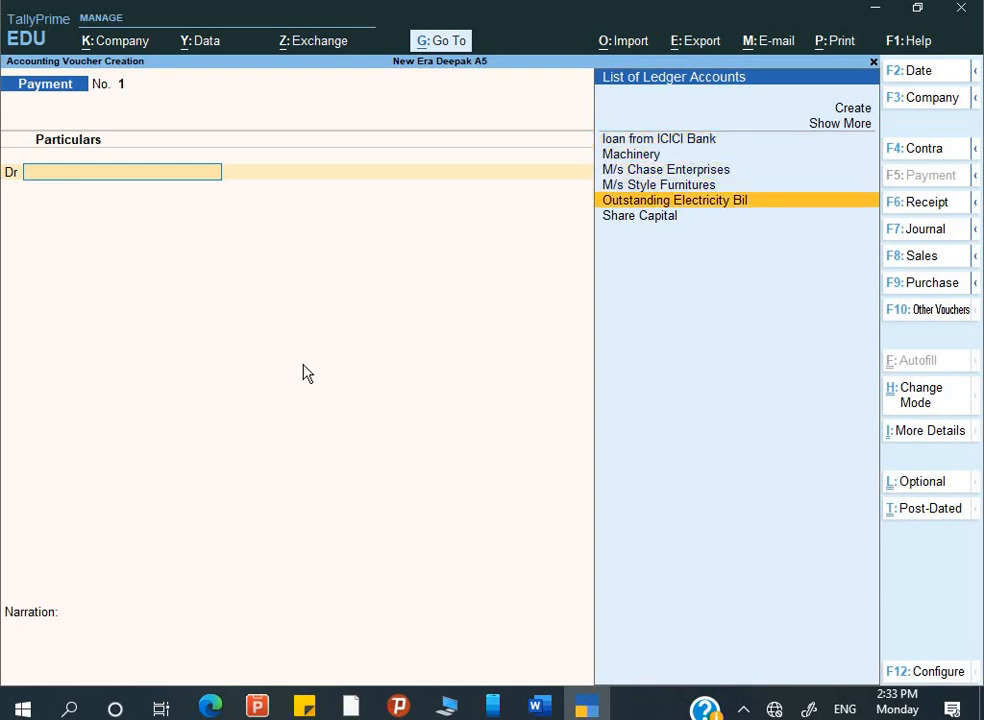
key(Return)
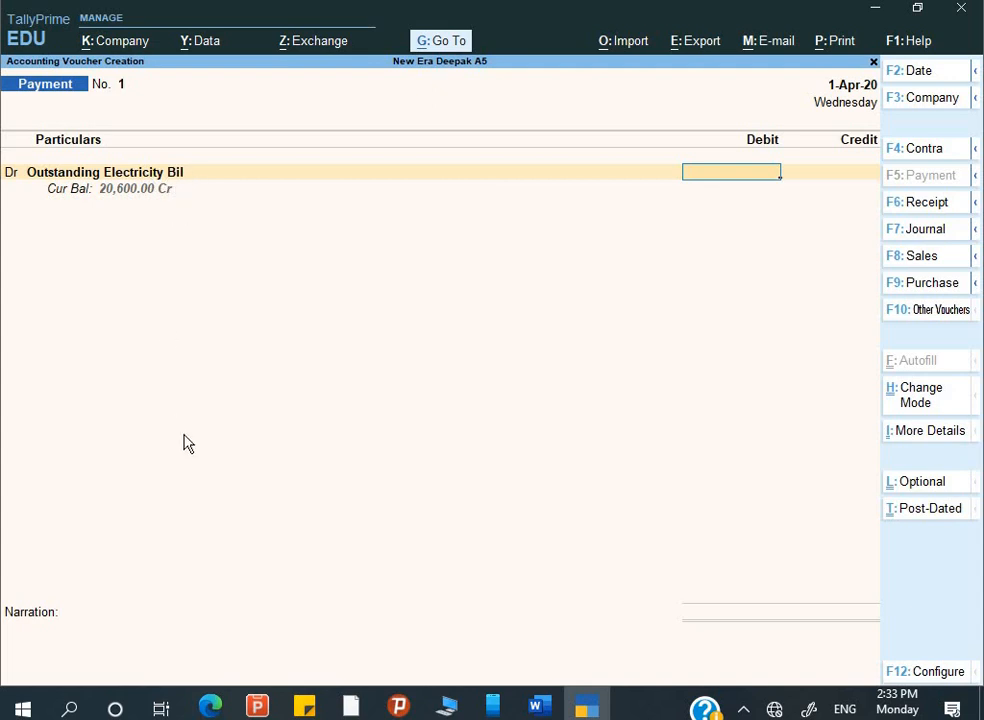
key(BackSpace)
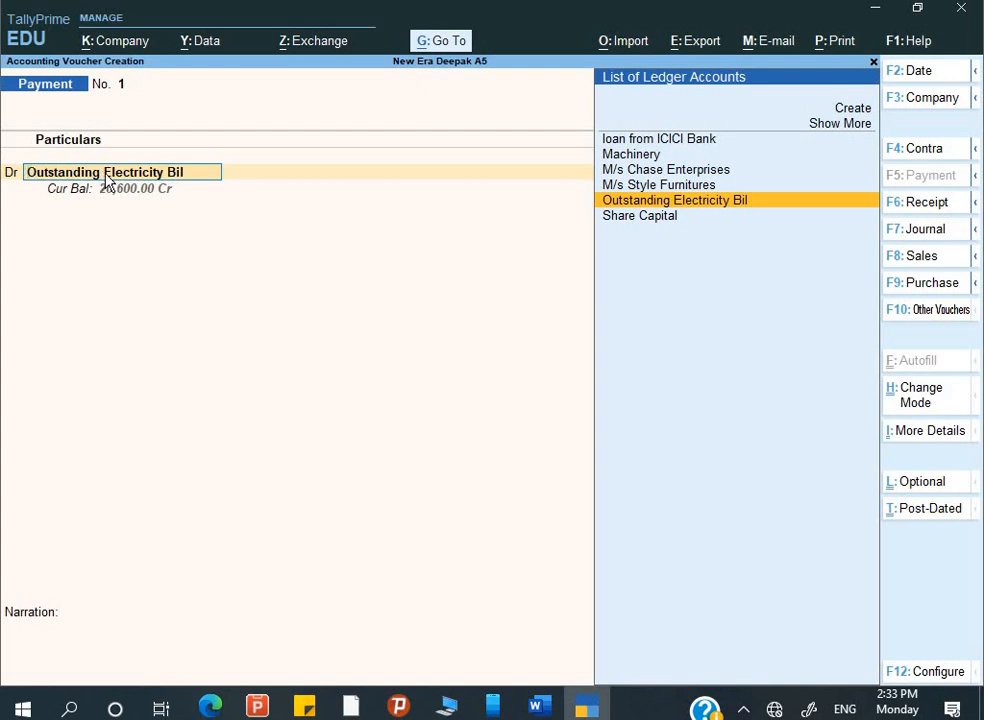
- Rename the debited ledger from Outstanding Electricity Bil to Outstanding Electricity Bill
key(ctrl+Return)
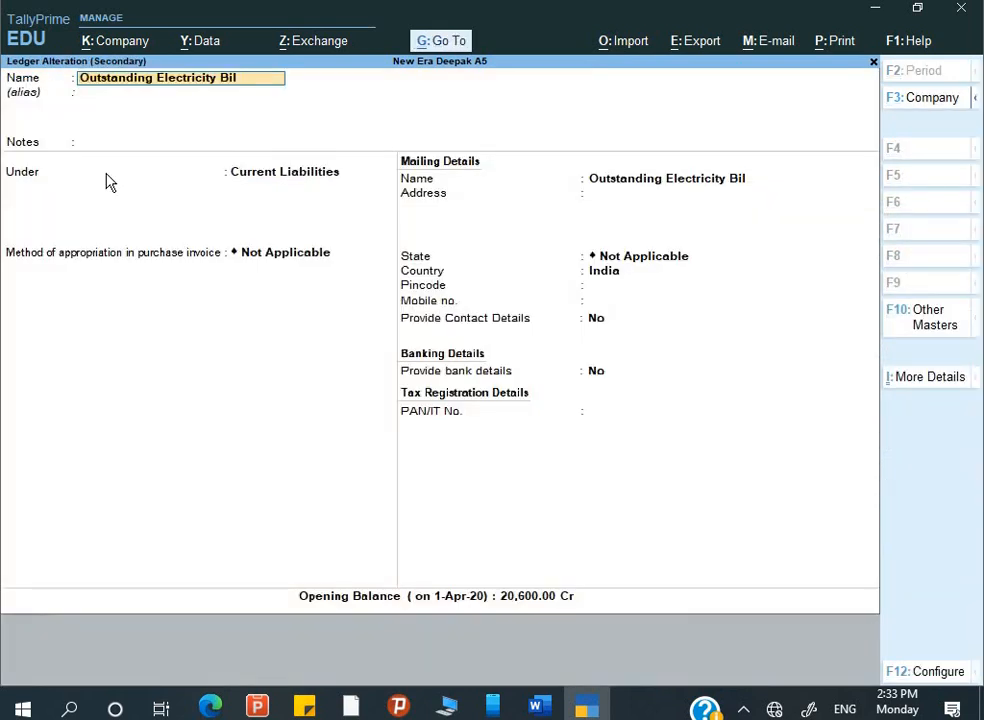
key(Return)
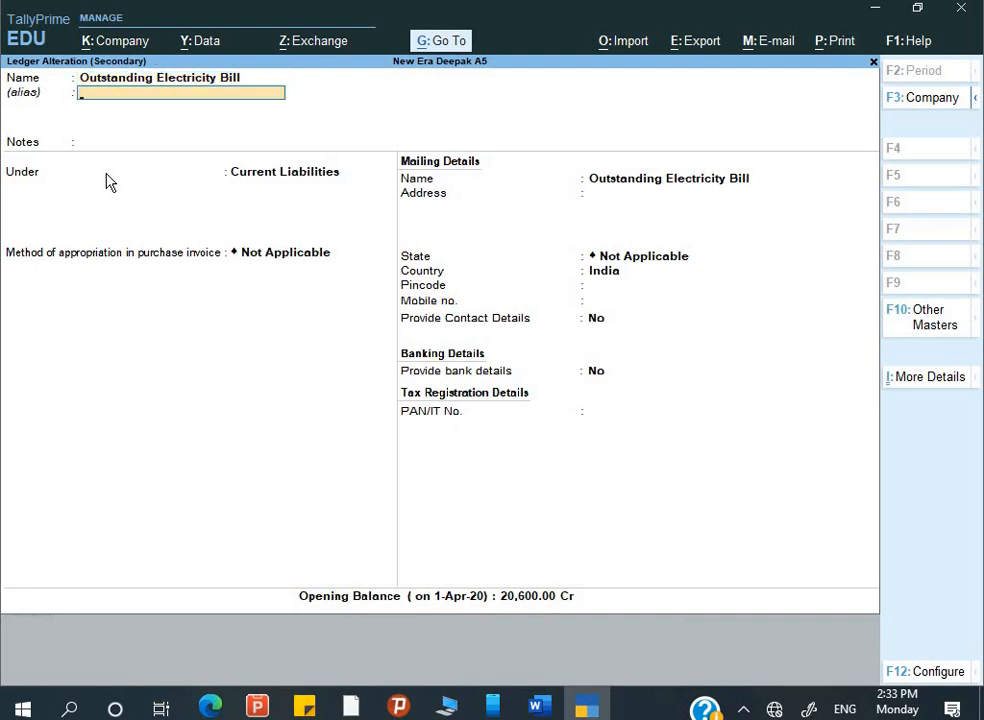
key(ctrl+a)
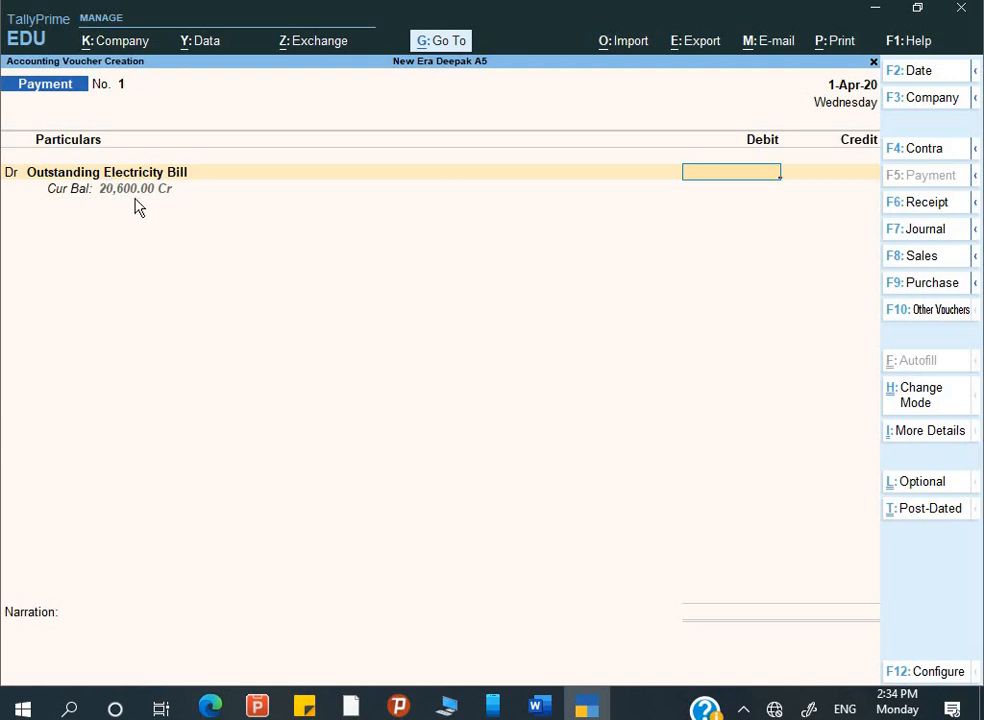
- Debit Outstanding Electricity Bill 20,600 and credit Corporation Bank the same 20,600
text(20600)
key(Return)
key(Return)
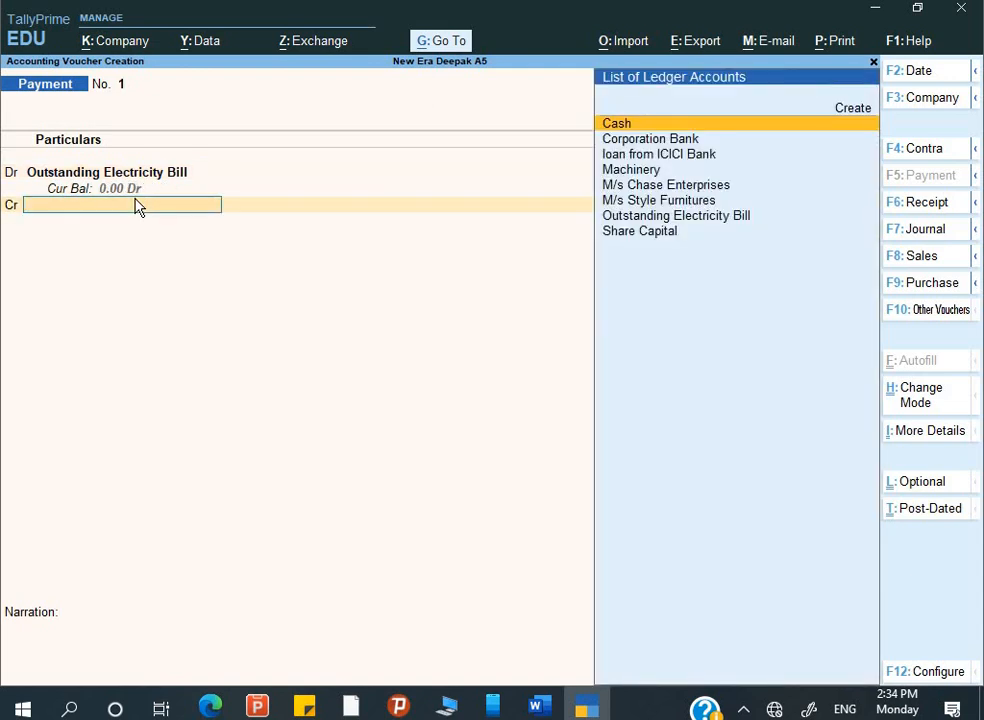
text(C)
key(Down)
key(Return)
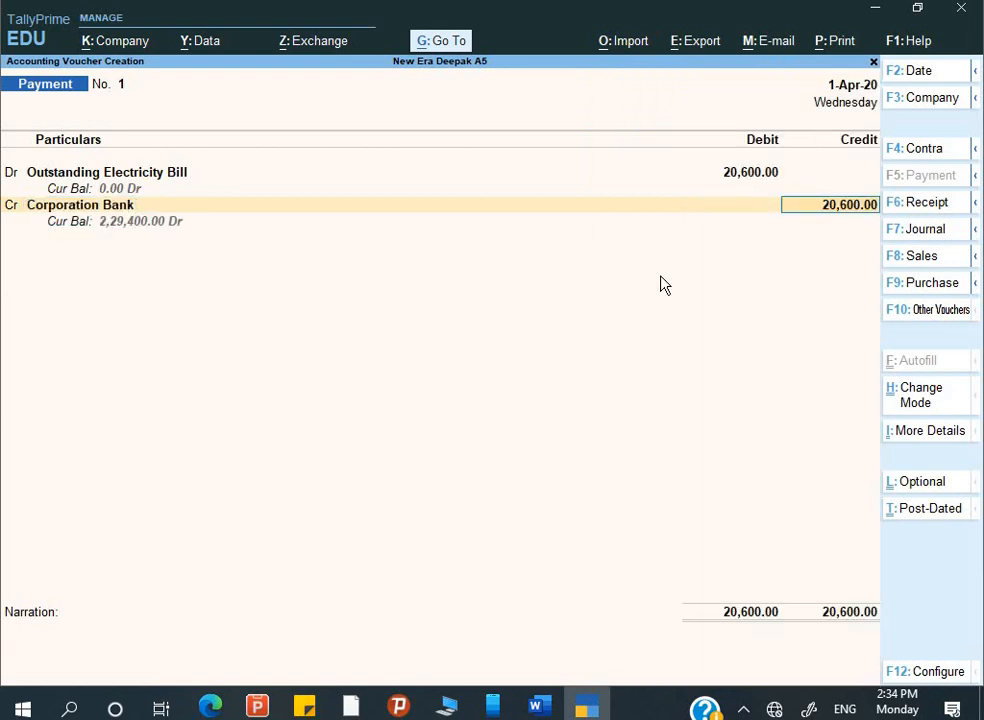
key(Return)
- Keep Cheque with A/c Payee crossing and enter cheque number 478596 dated 1-Apr-20
key(Return)
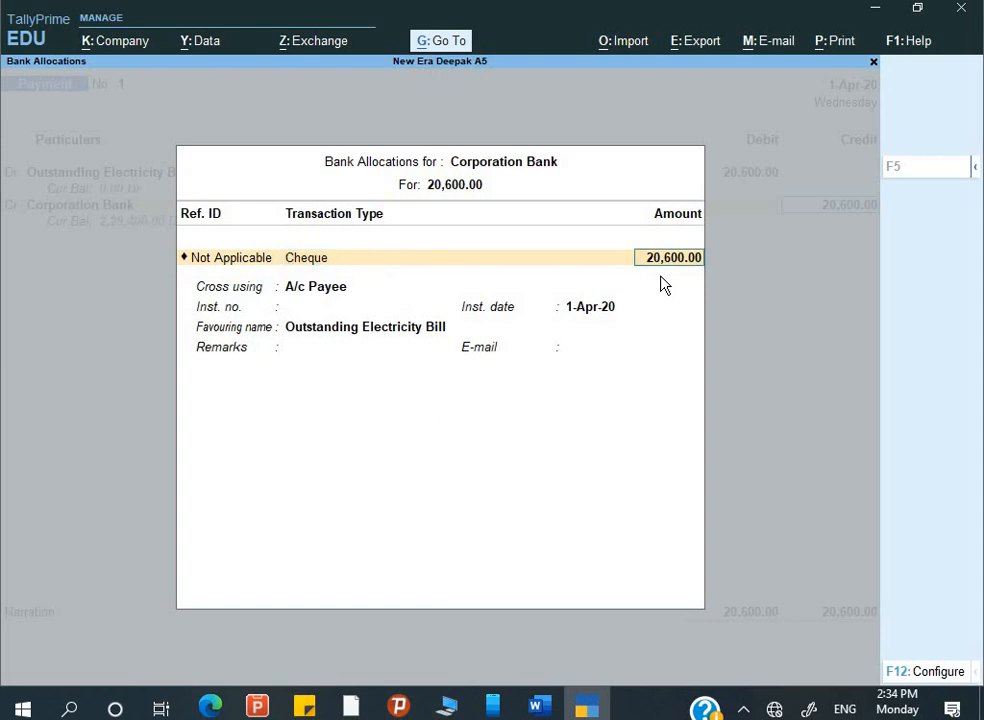
key(Return)
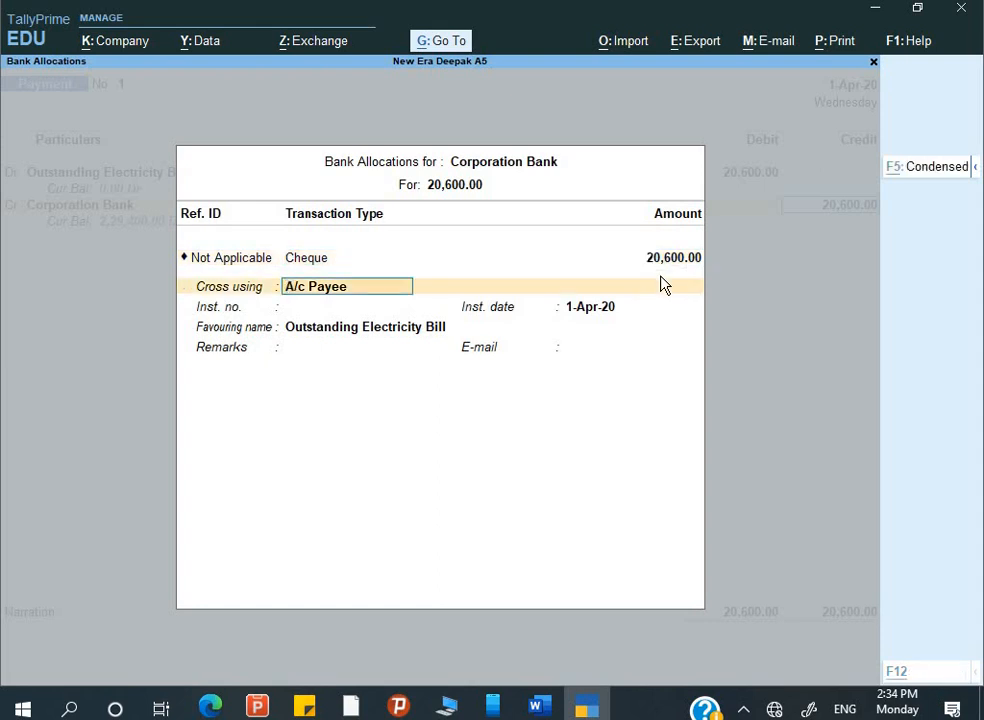
key(Return)
key(alt+Tab)
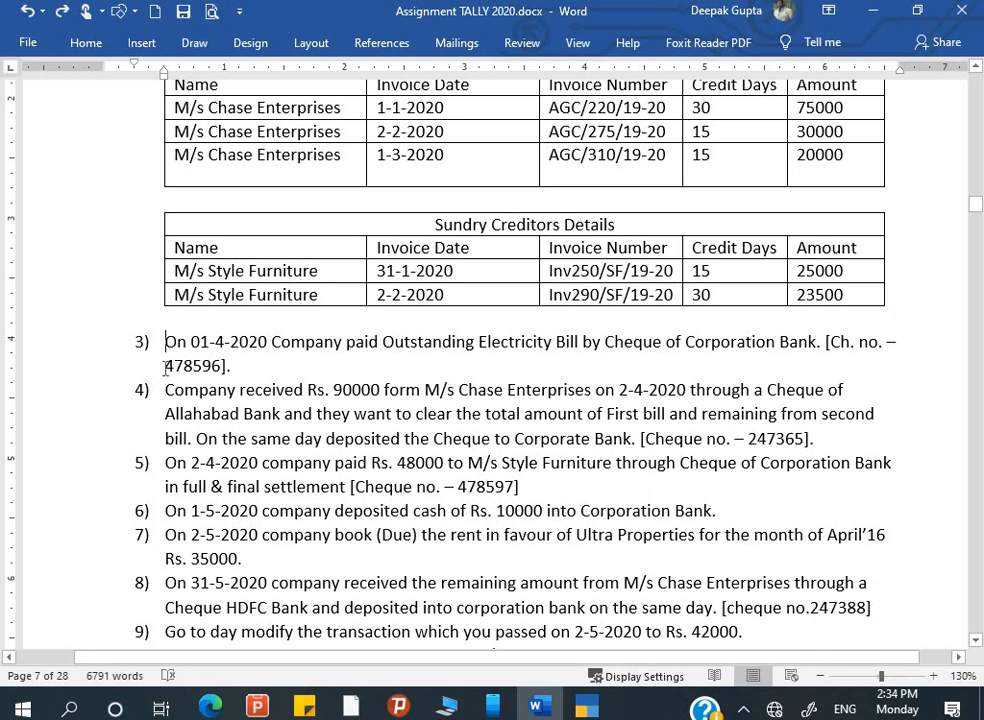
key(alt+Tab)
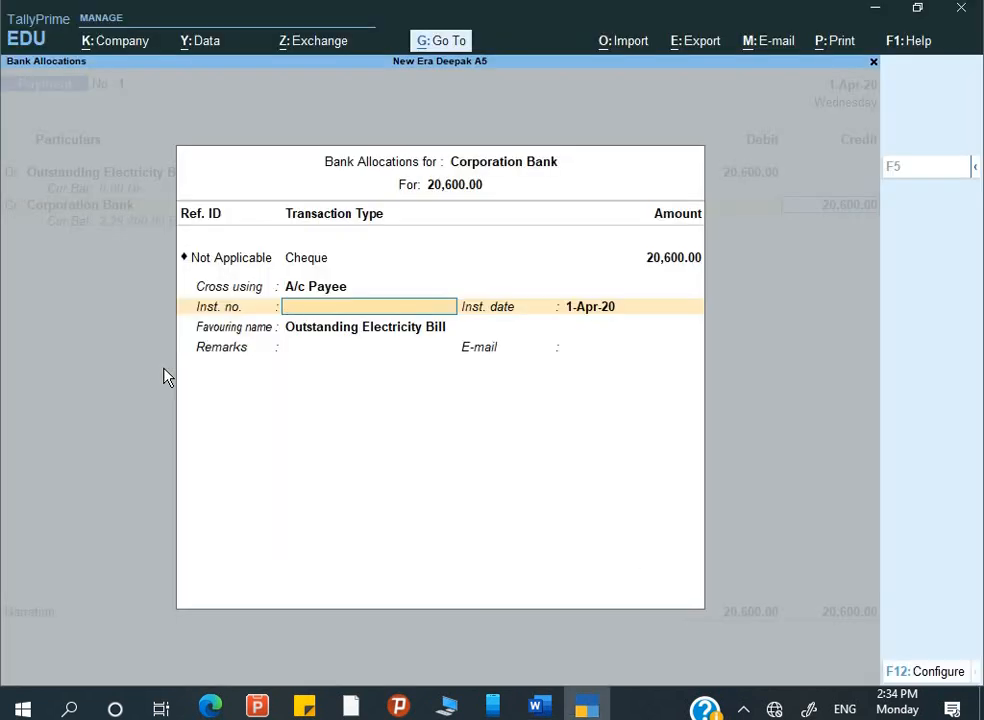
text(478596)
key(Return)
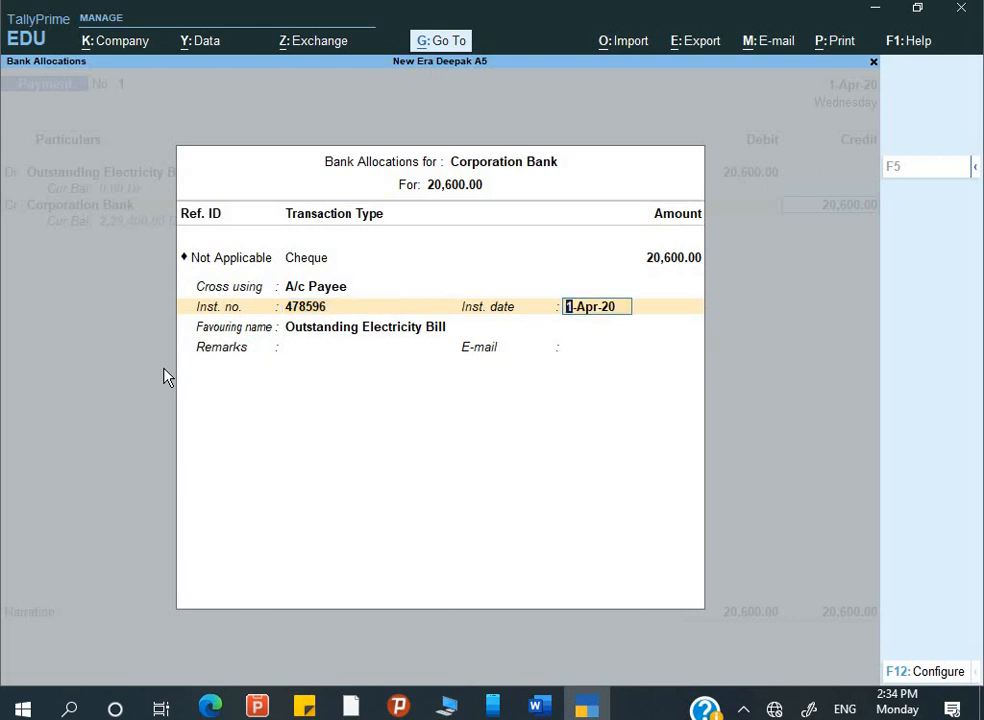
key(Return)
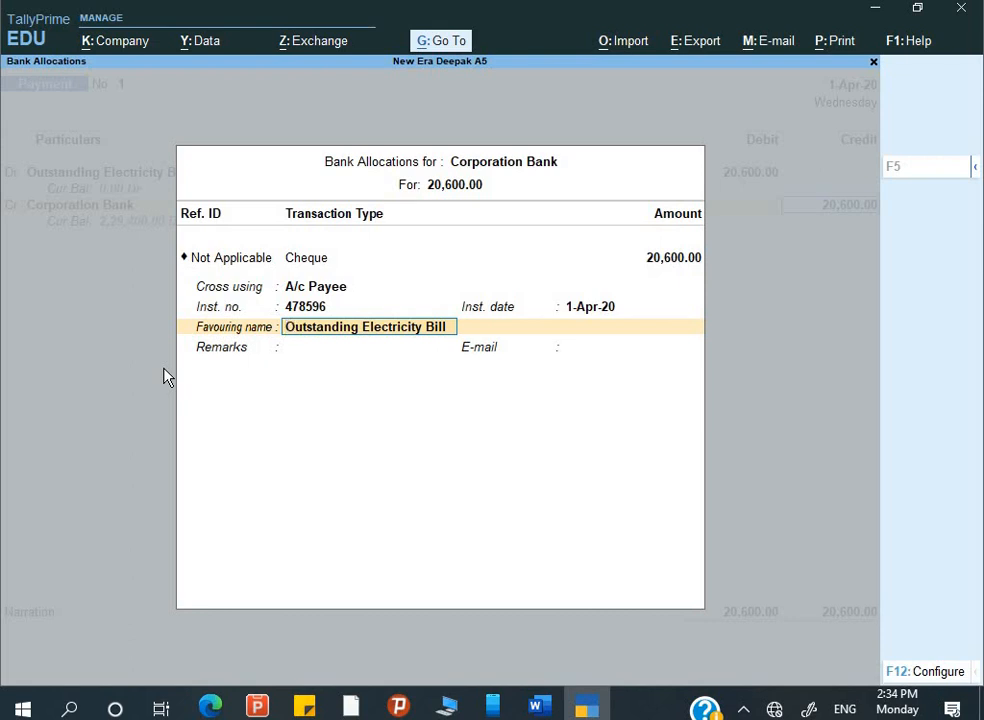
- Set the favouring name to UPPCL, close the cheque details, and begin the narration 'Being'
text(UPPCL)
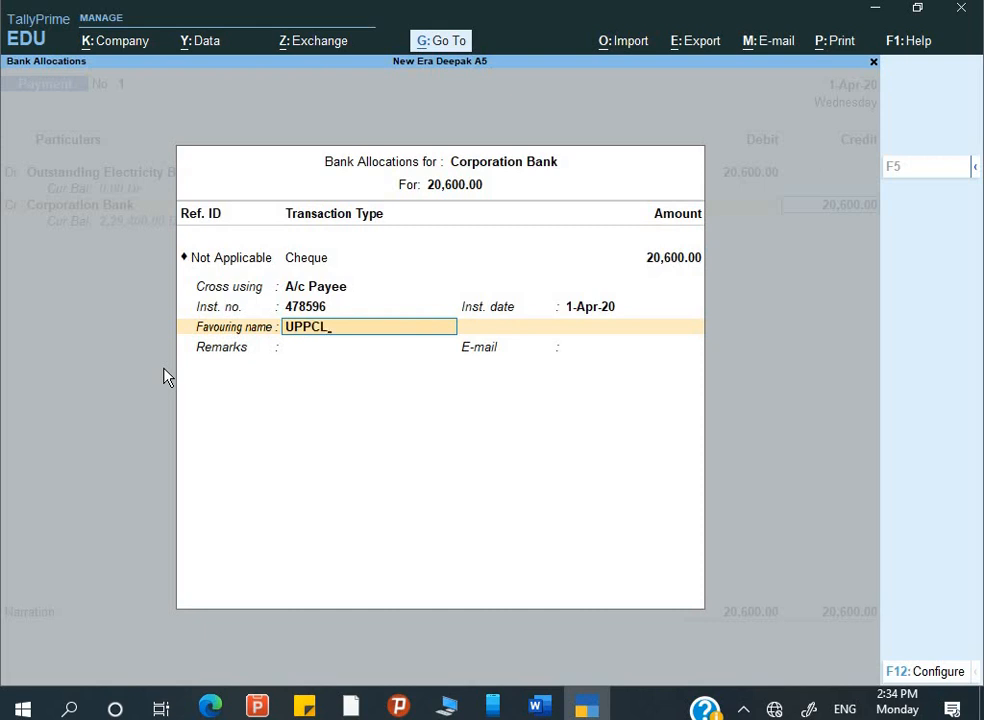
key(Return)
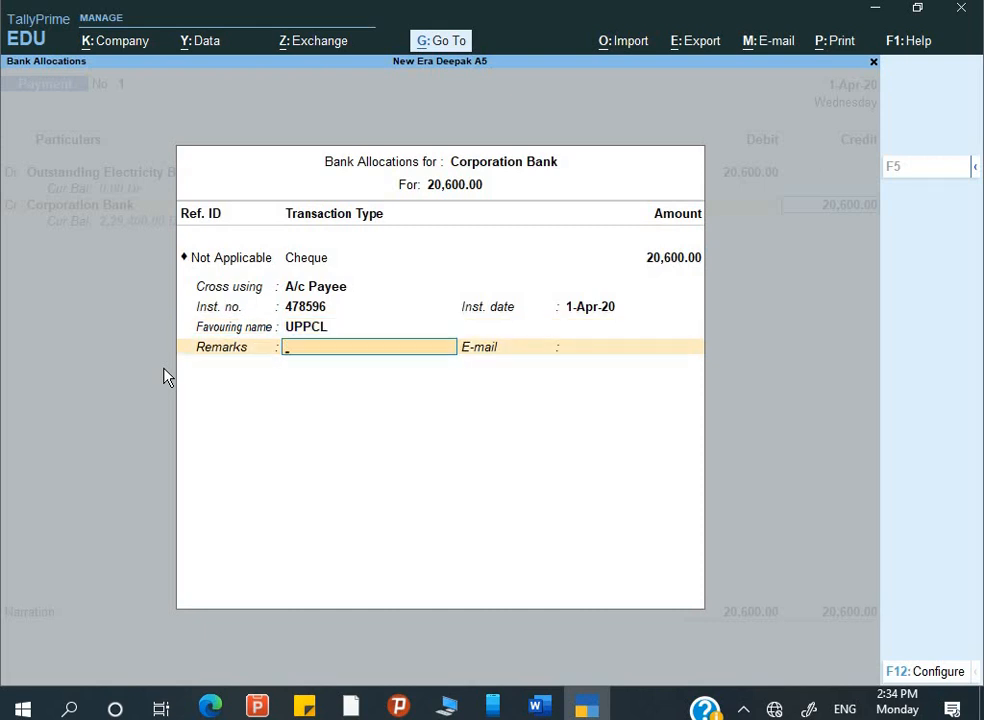
key(Return)
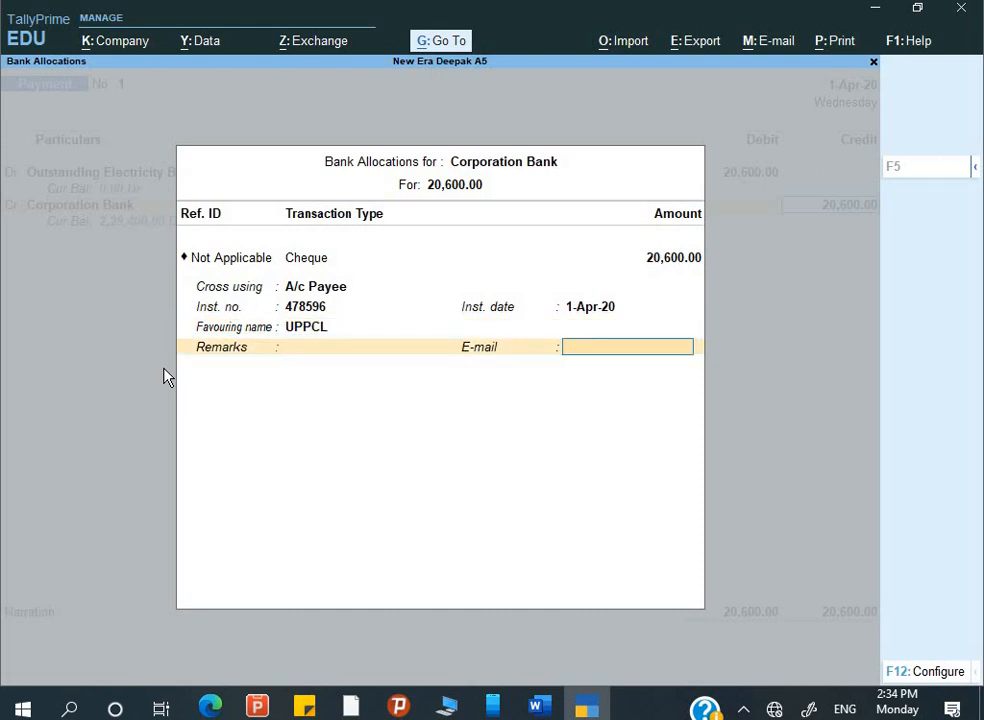
key(Return)
text(Being o/s electricity bi)
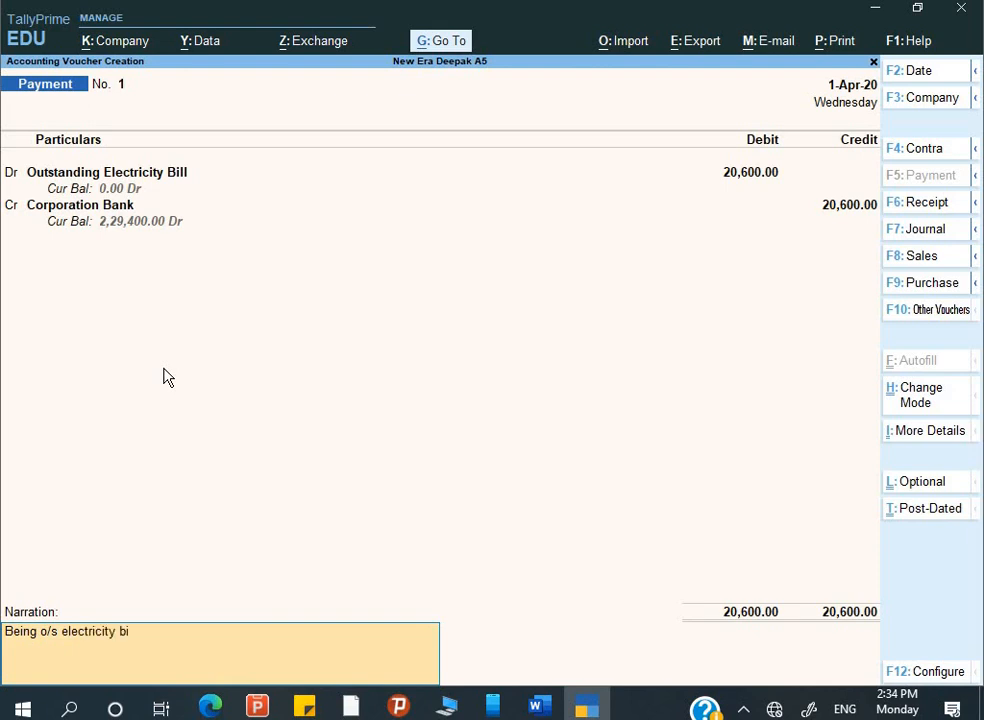
- Finish the narration 'Being o/s electricity bill paid', save Payment voucher No. 1, and return to Word
text(pai)
key(Return)
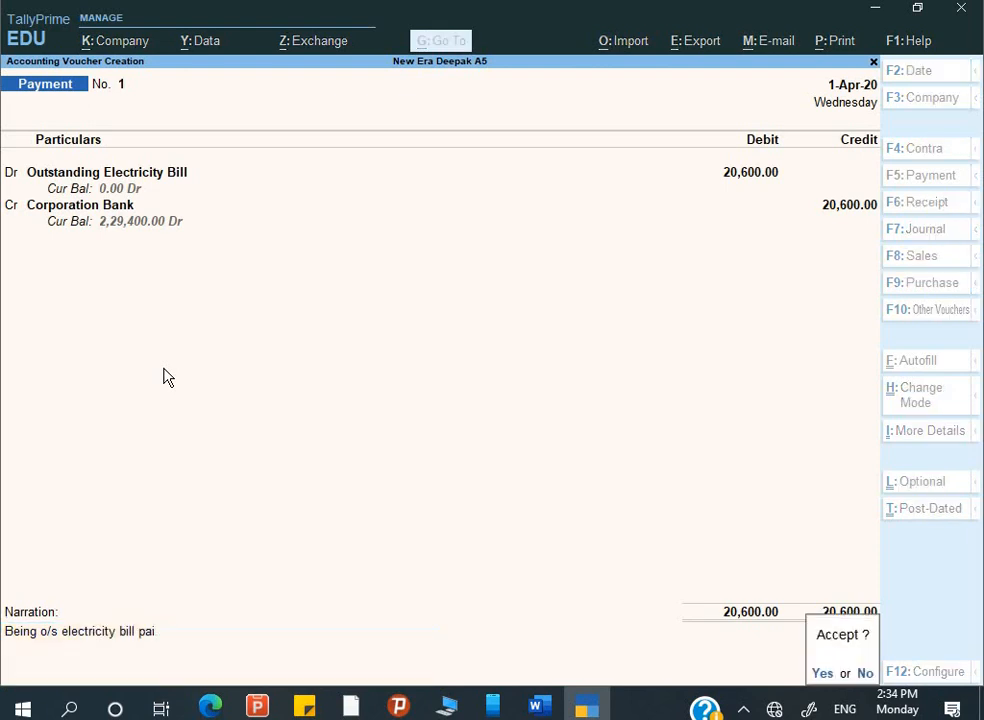
key(Escape)
text(i)
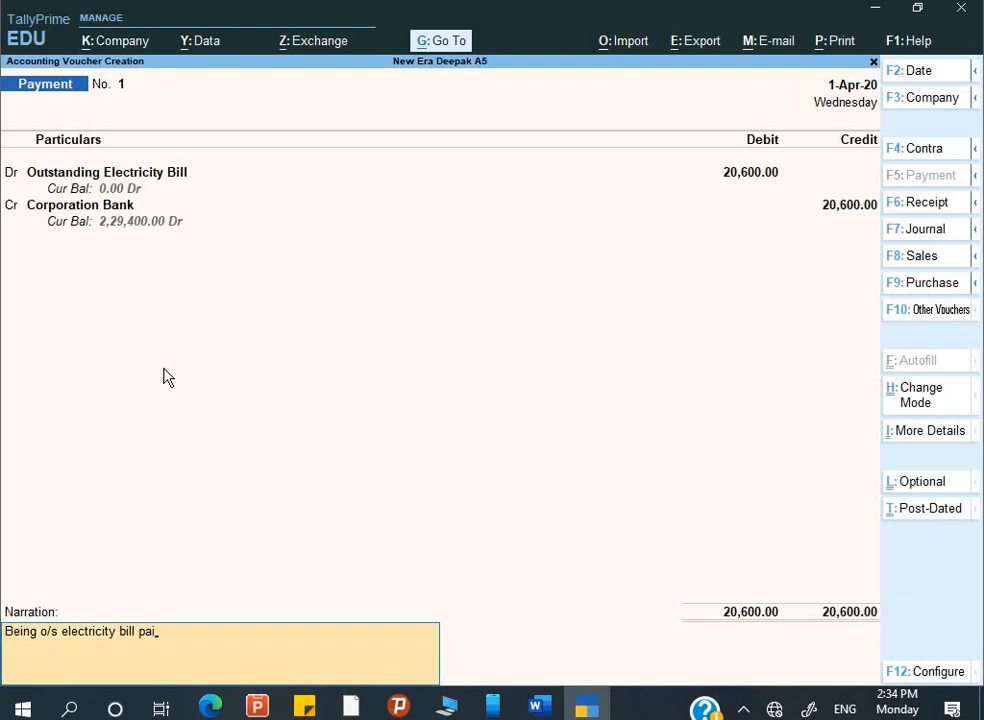
text(d)
key(Return)
key(Return)
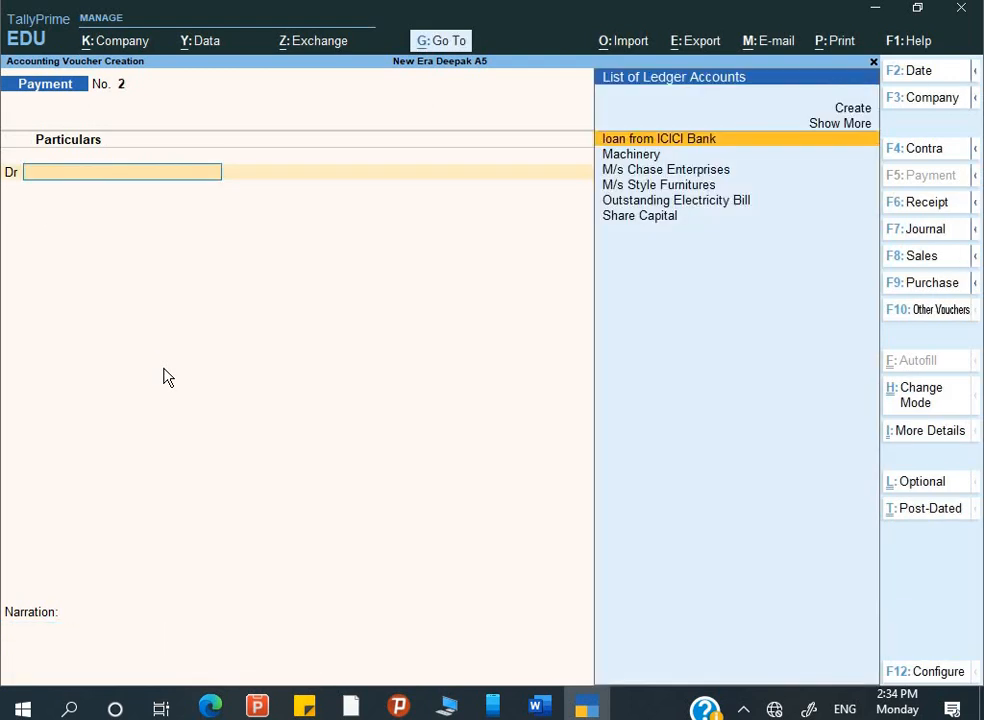
key(alt+Tab)
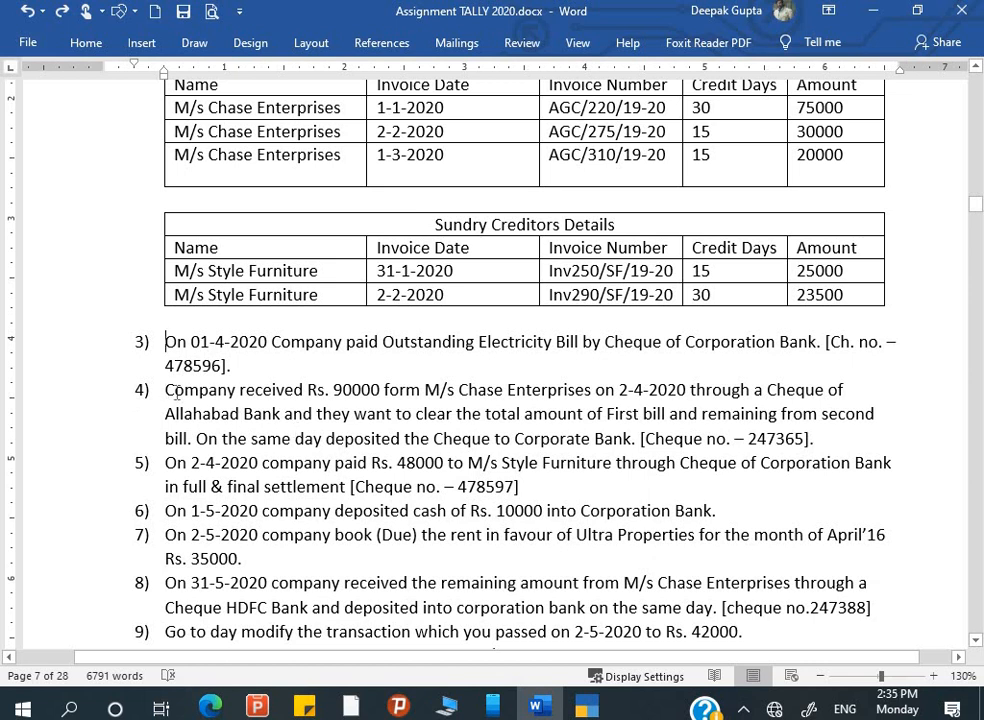
drag(165, 390, 590, 395)
scroll(568, 400, up, 2)
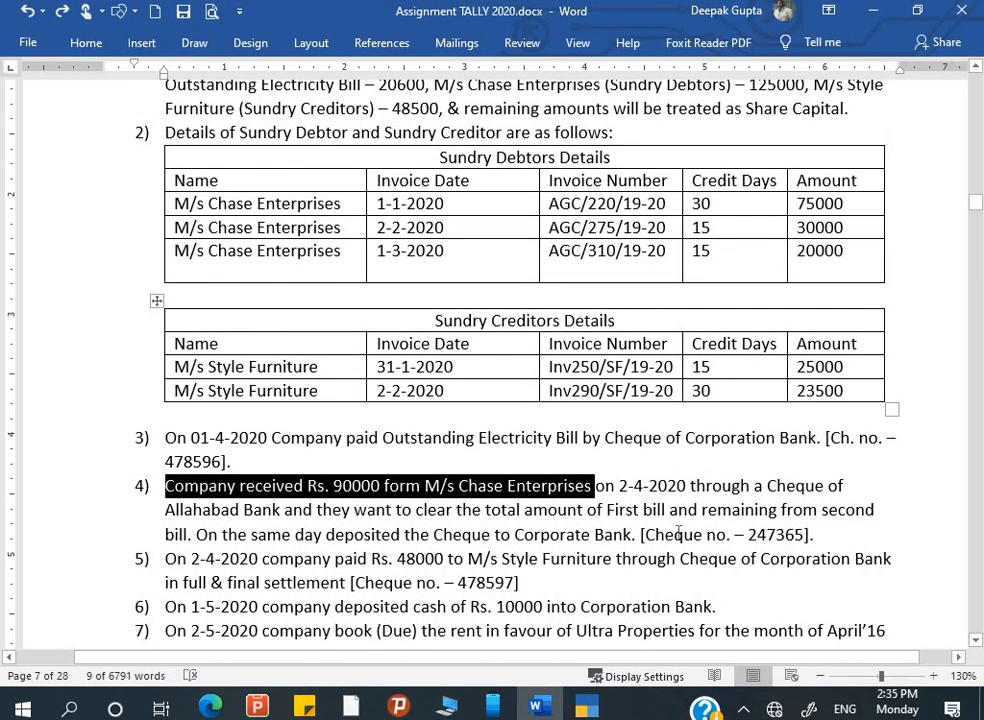
scroll(786, 250, up, 1)
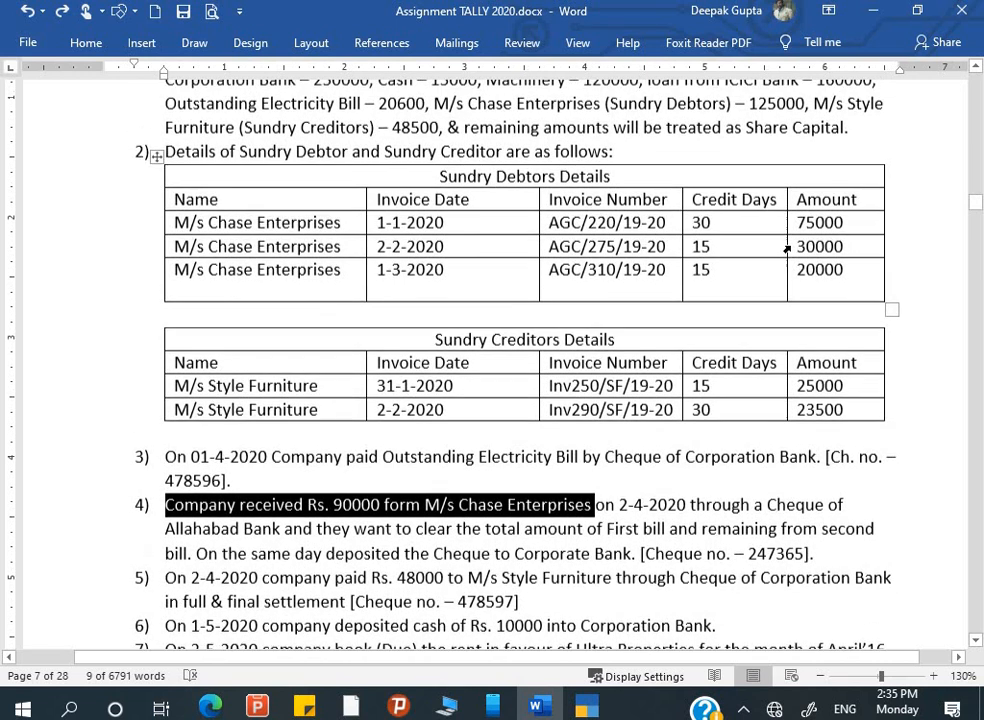
scroll(599, 543, down, 2)
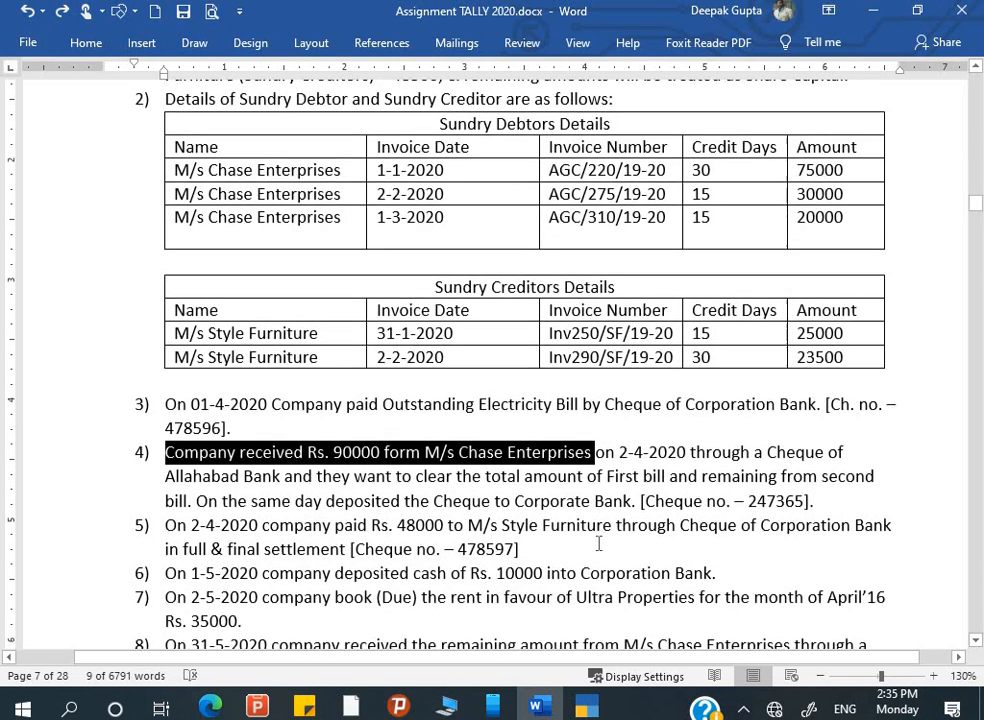
click(655, 452)
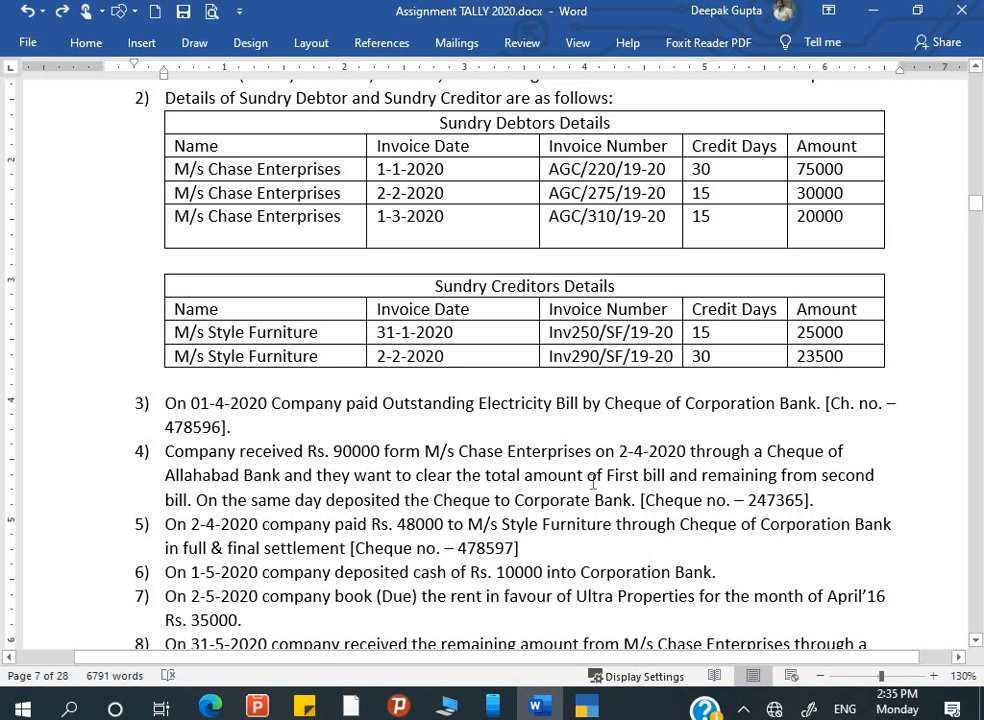
scroll(698, 480, up, 1)
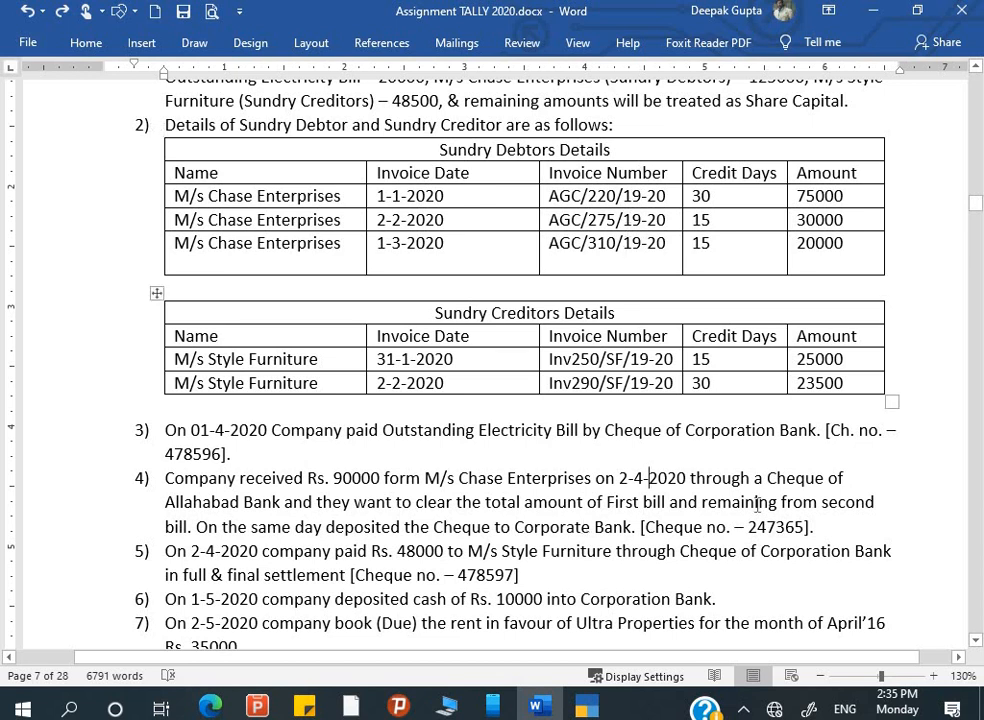
click(648, 478)
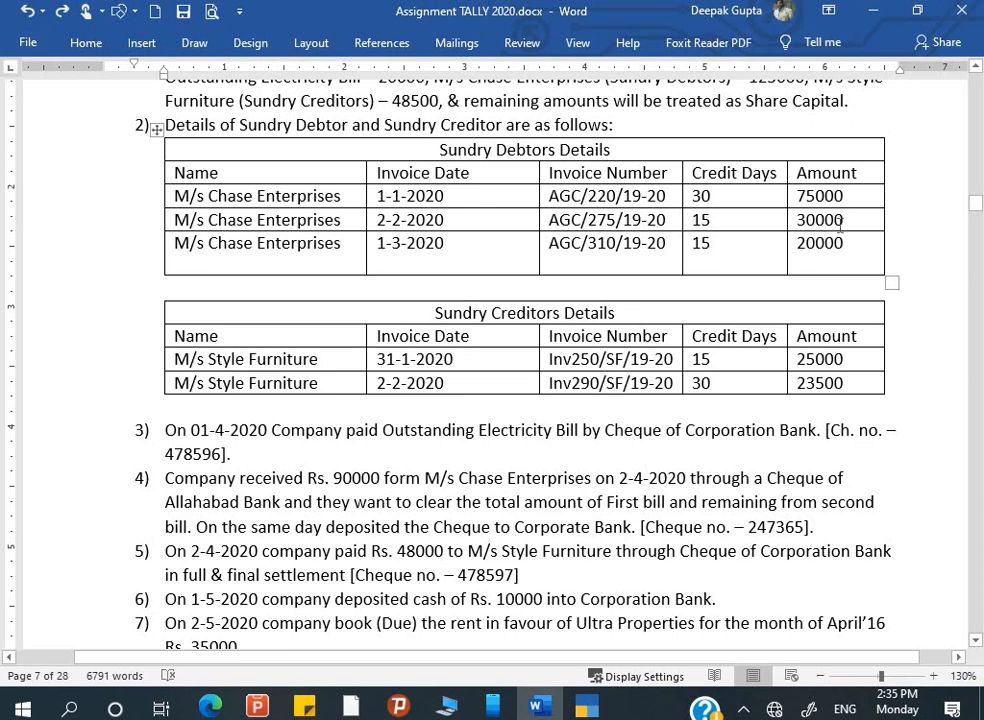
scroll(585, 512, down, 1)
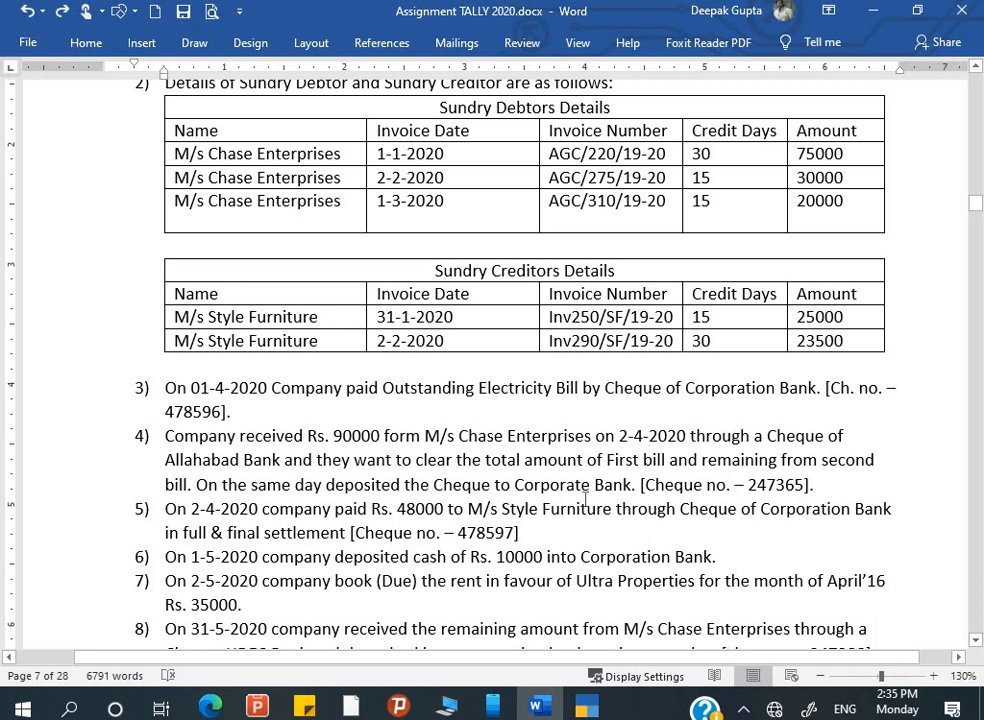
scroll(585, 497, up, 1)
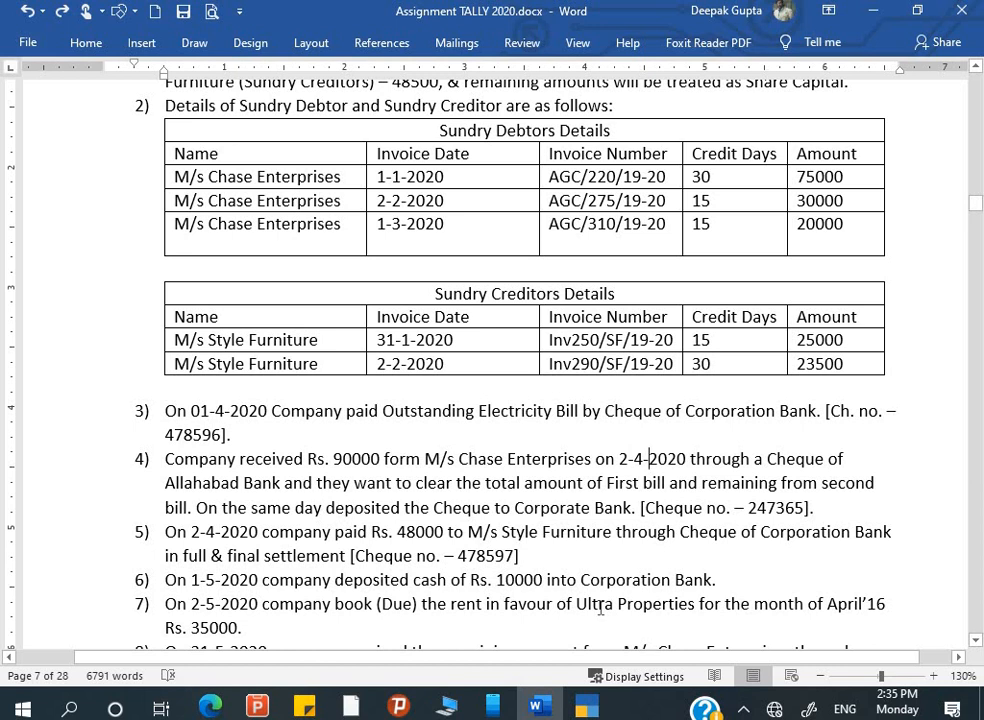
click(824, 513)
- Launch Notepad from the Run prompt and maximize its window
key(super+r)
text(n)
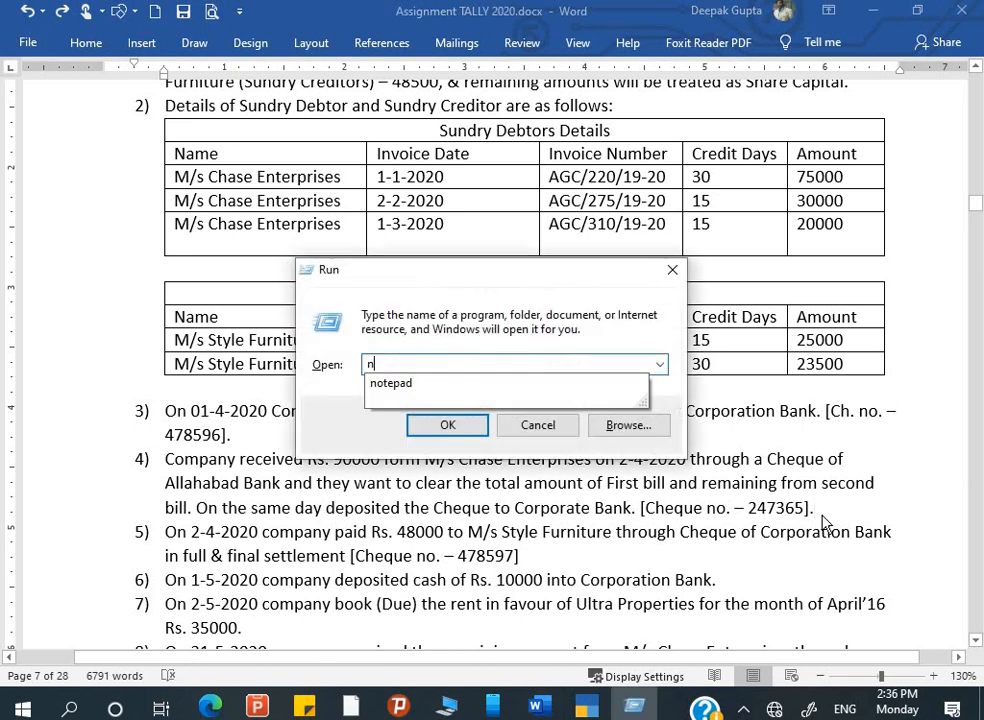
text(otepad)
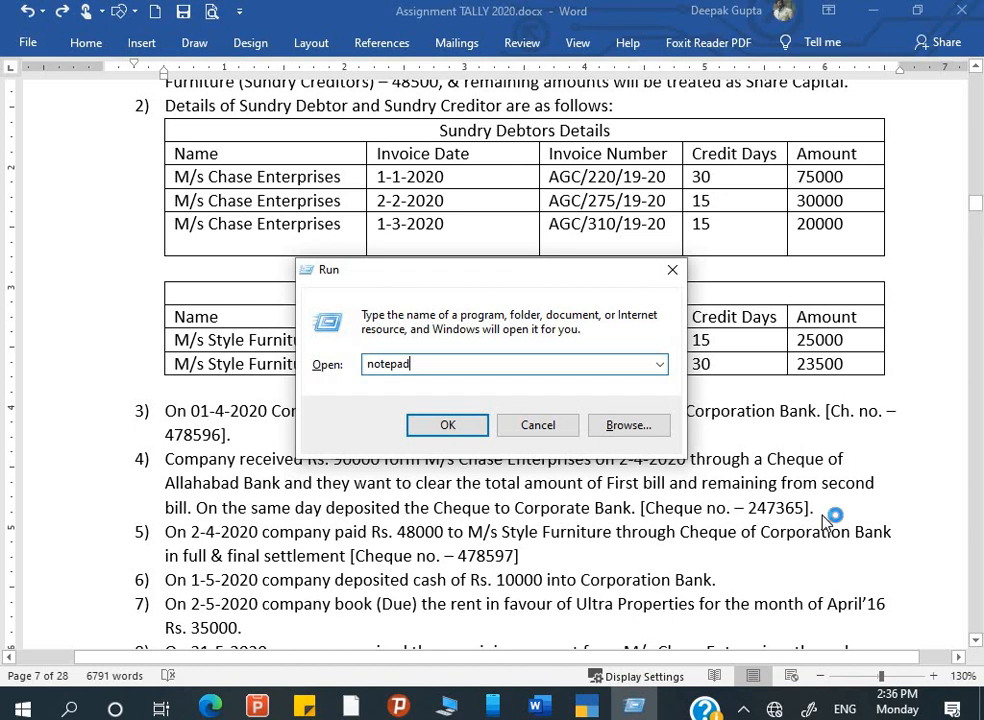
key(Return)
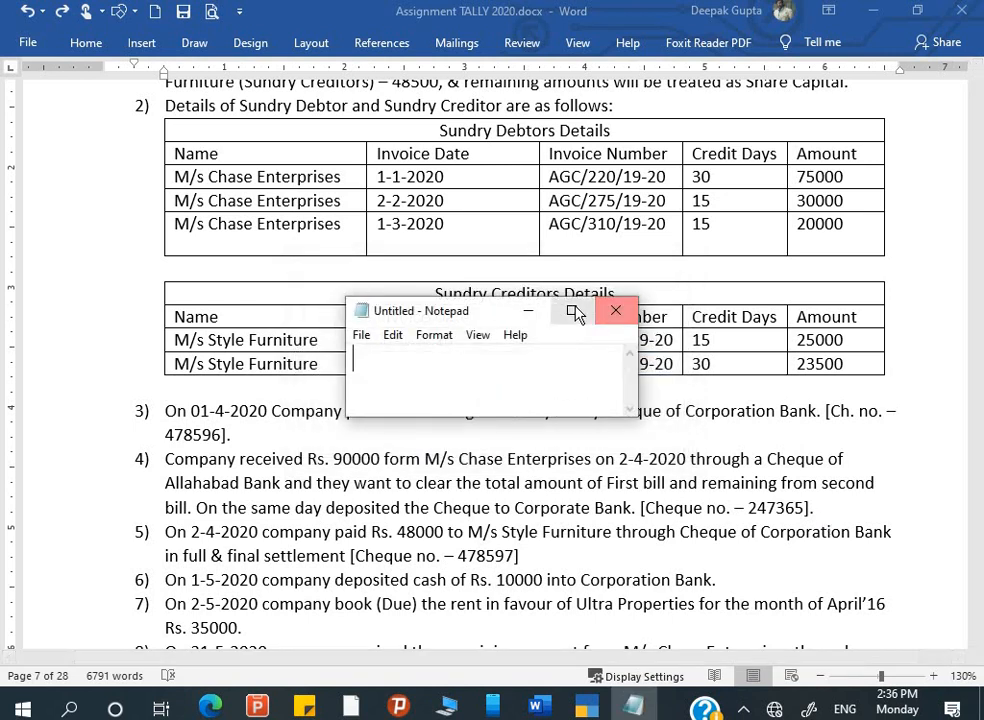
click(573, 311)
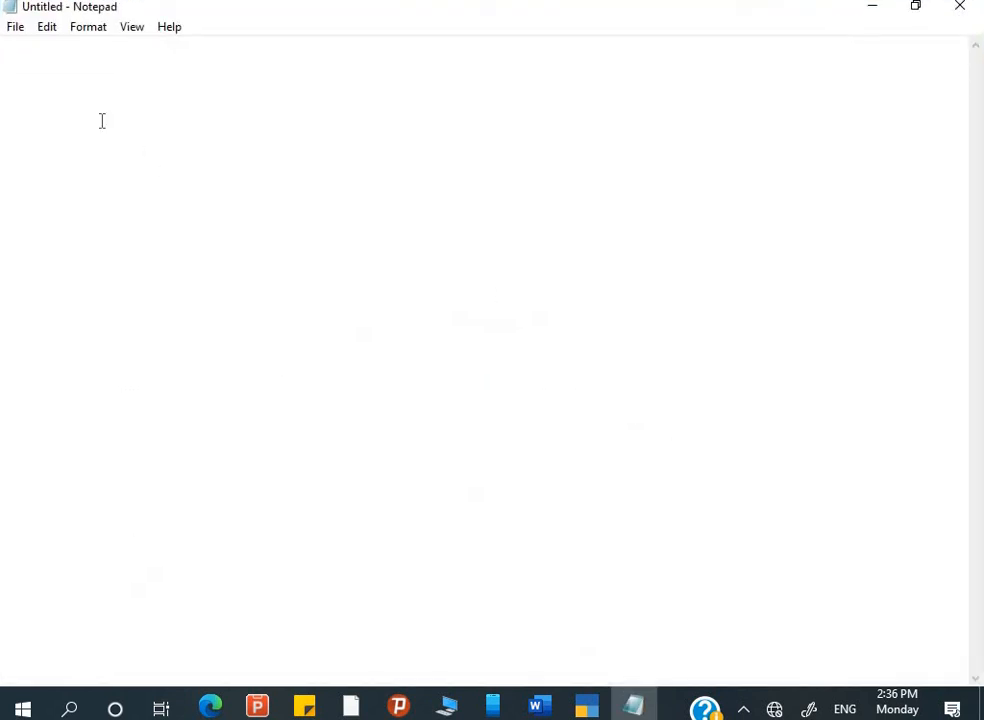
- Type the heading 'Cheque Rec.' with numbered lines 1. and 2. beneath it
text(Chequ)
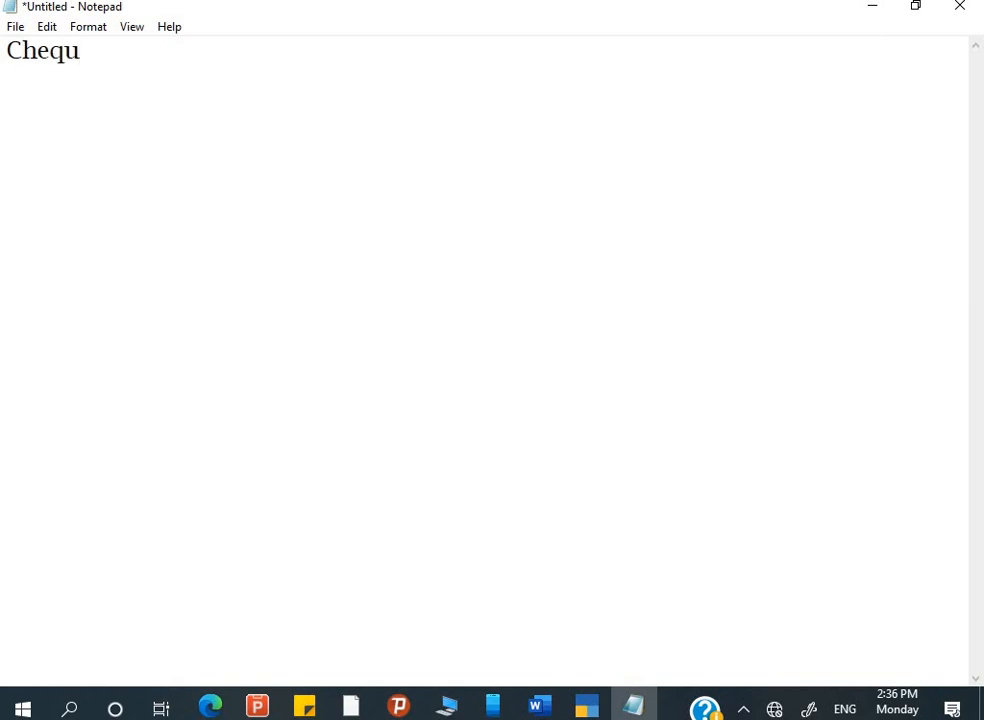
text(e Rec.=)
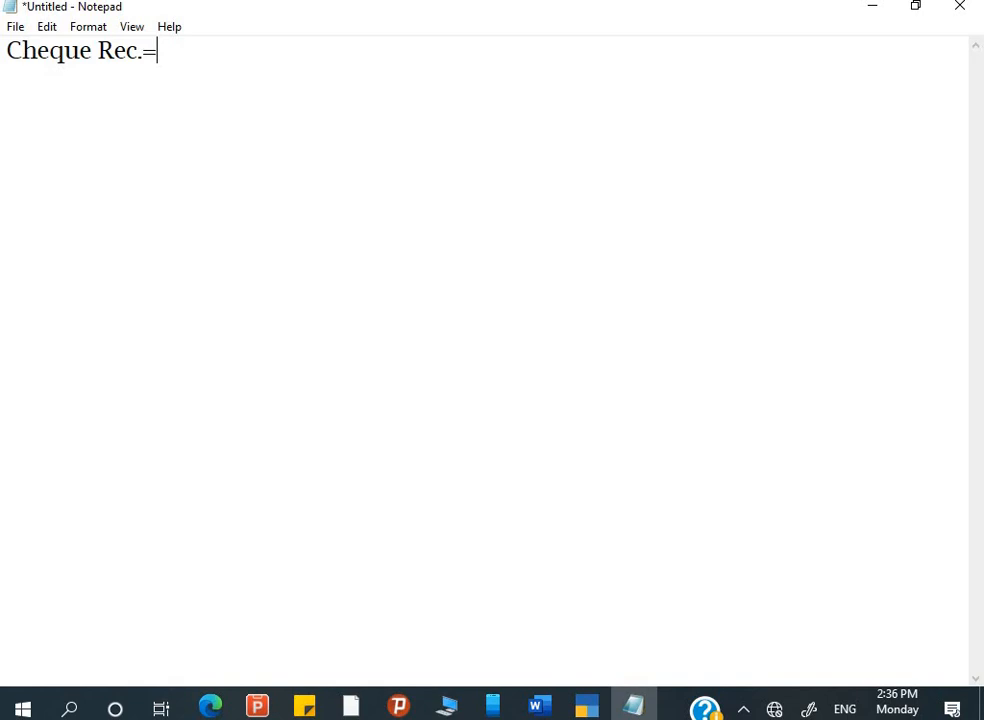
key(BackSpace)
key(Return)
key(Return)
text(1.)
key(Return)
text(2.)
- Fill in the list items 'Open Cheque' and 'Cross Cheque'
click(45, 106)
text(Op)
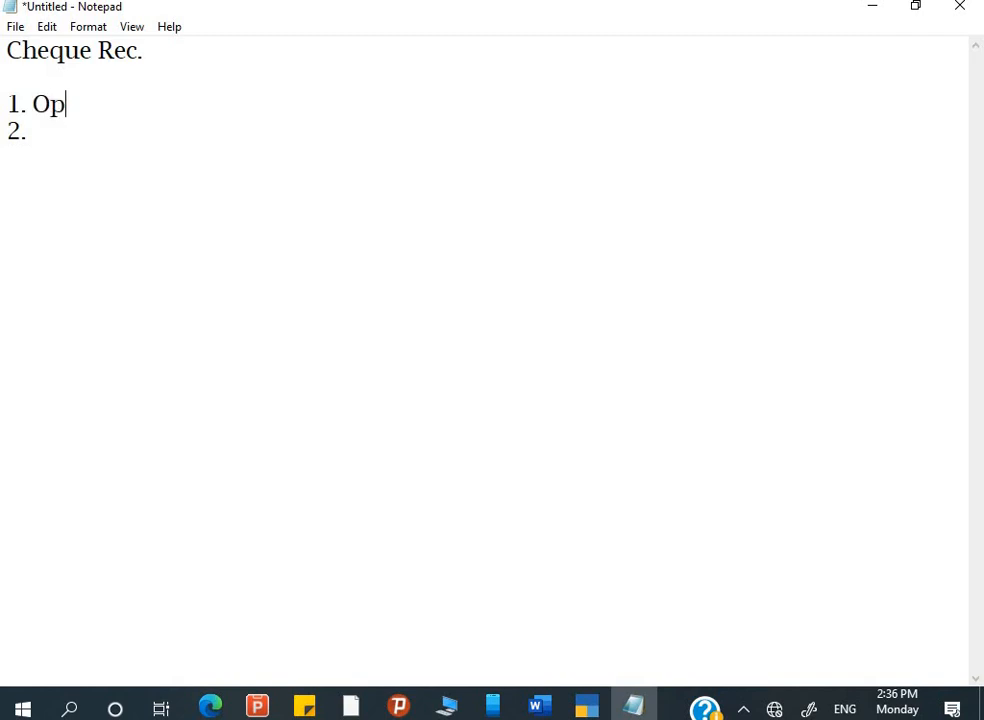
text(en Cheq)
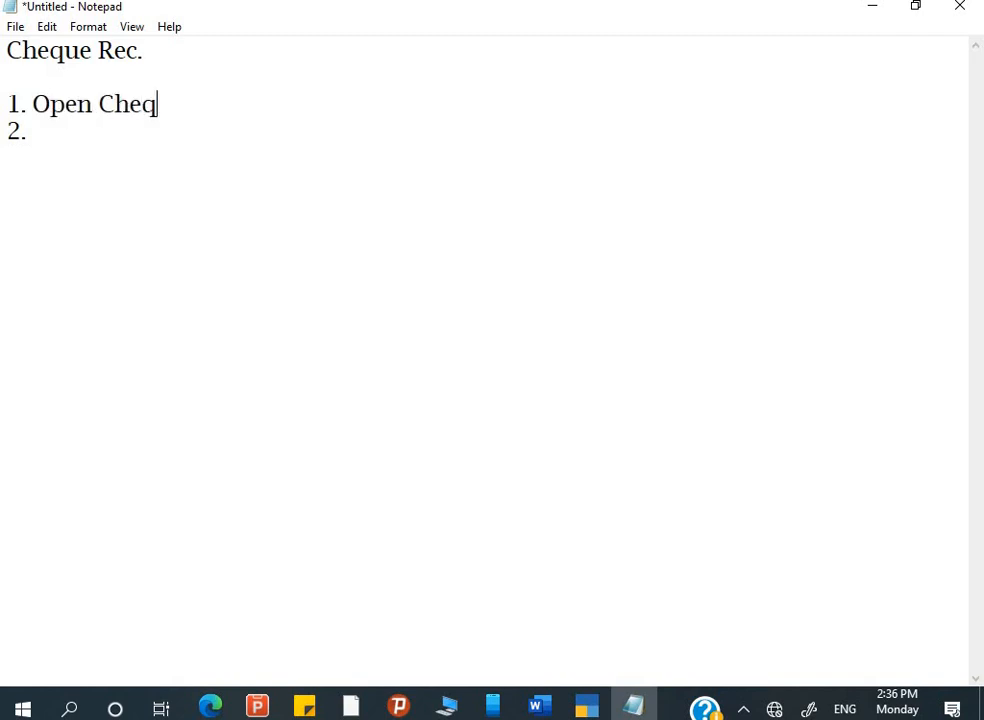
text(e)
key(BackSpace)
text(ue)
key(Down)
text(Cross )
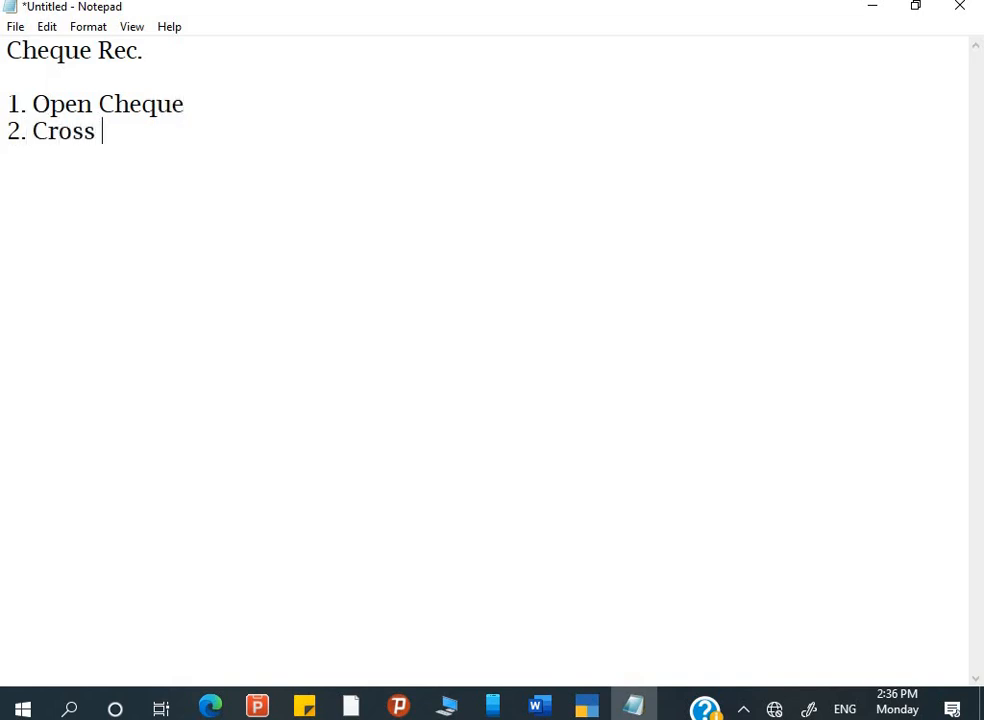
text(Cheque)
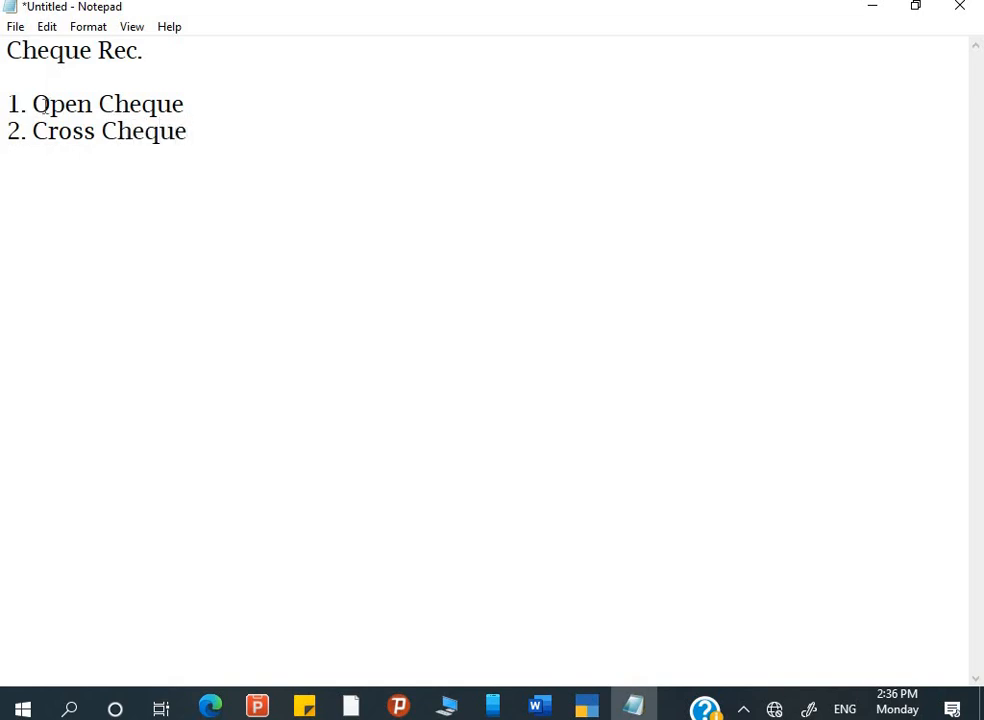
key(Up)
click(538, 707)
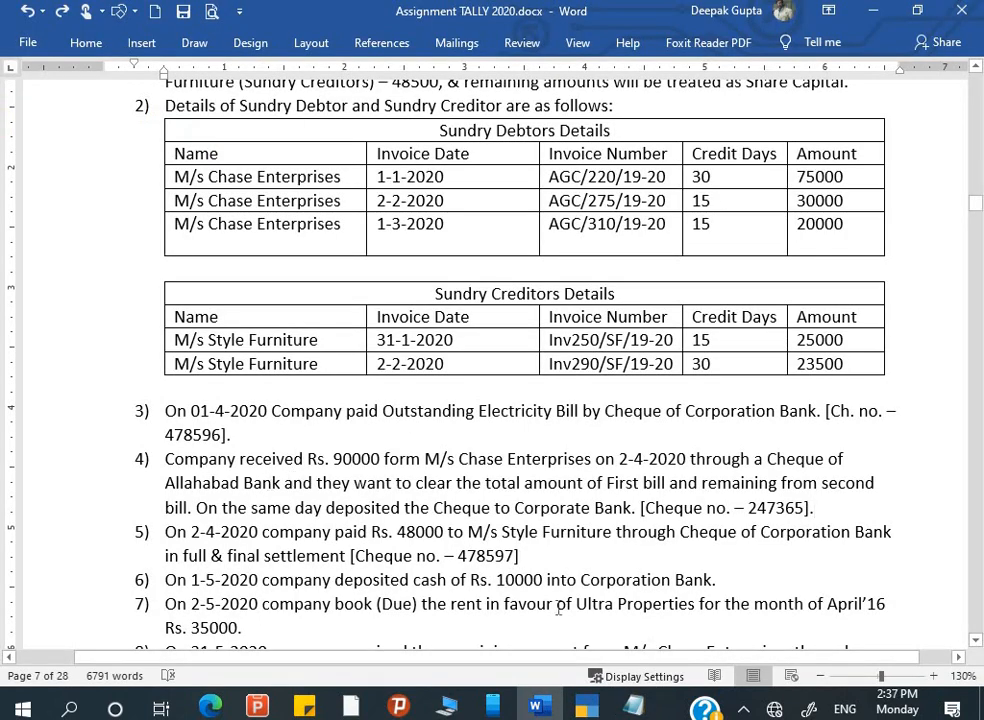
key(alt+Tab)
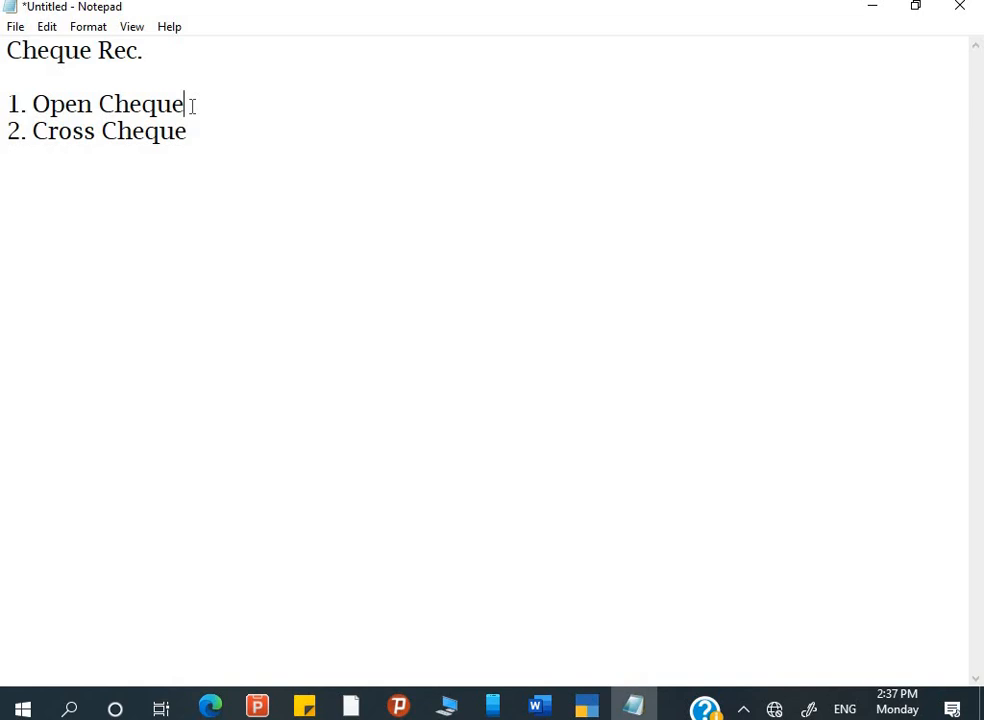
click(125, 140)
click(196, 132)
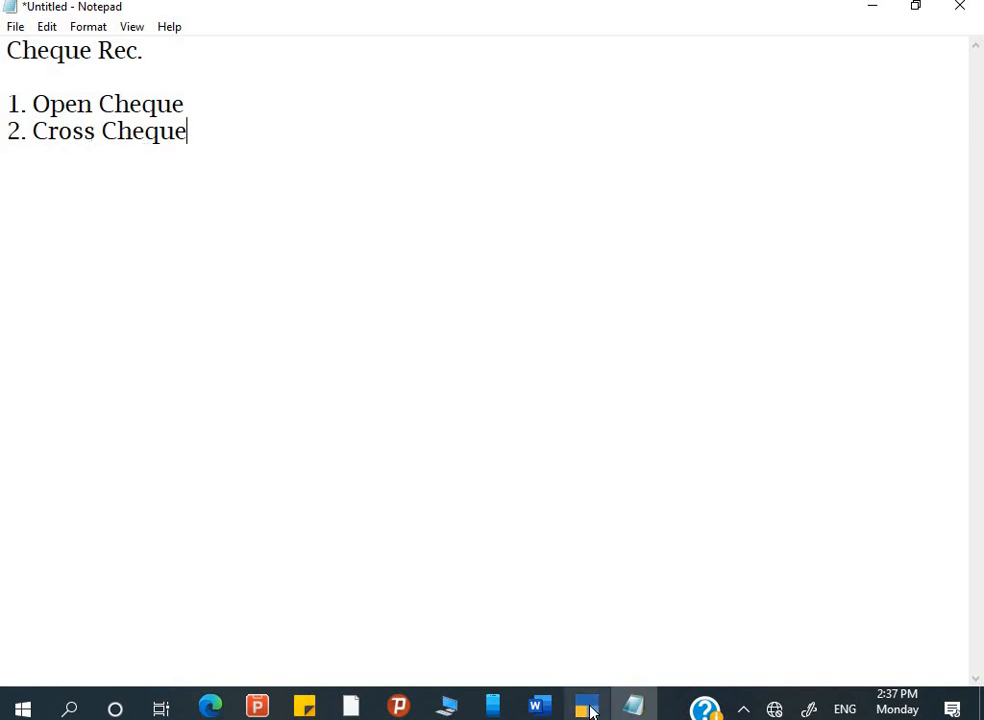
mouse_move(590, 710)
- Review transaction 4 in the Word assignment, cancelling a stray Run prompt for chrome
click(580, 710)
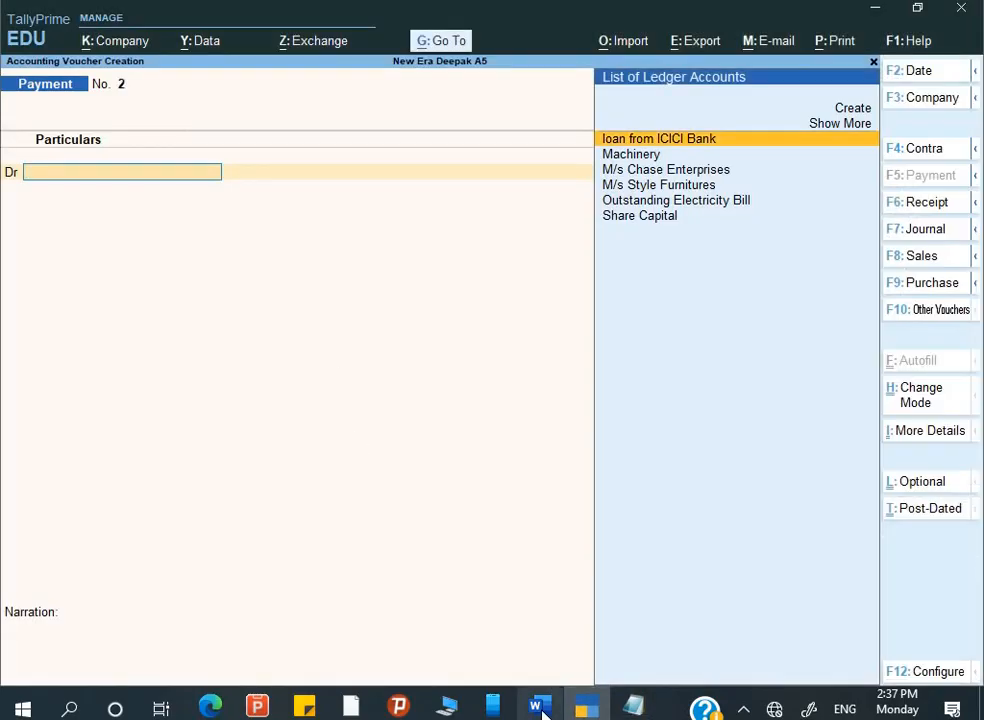
click(540, 710)
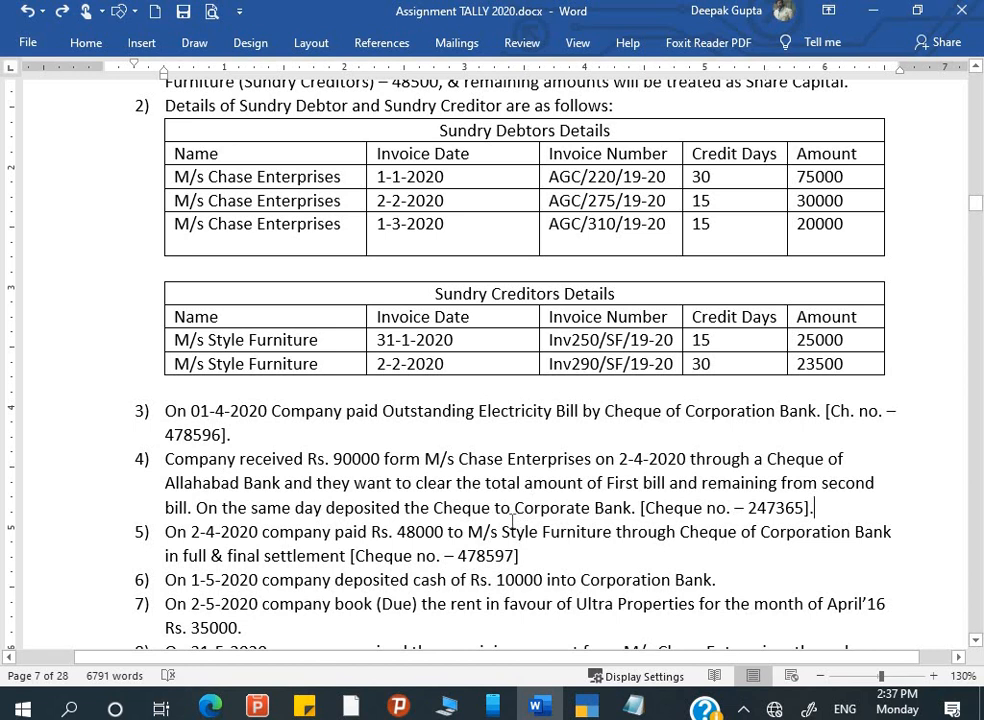
click(519, 510)
mouse_move(587, 706)
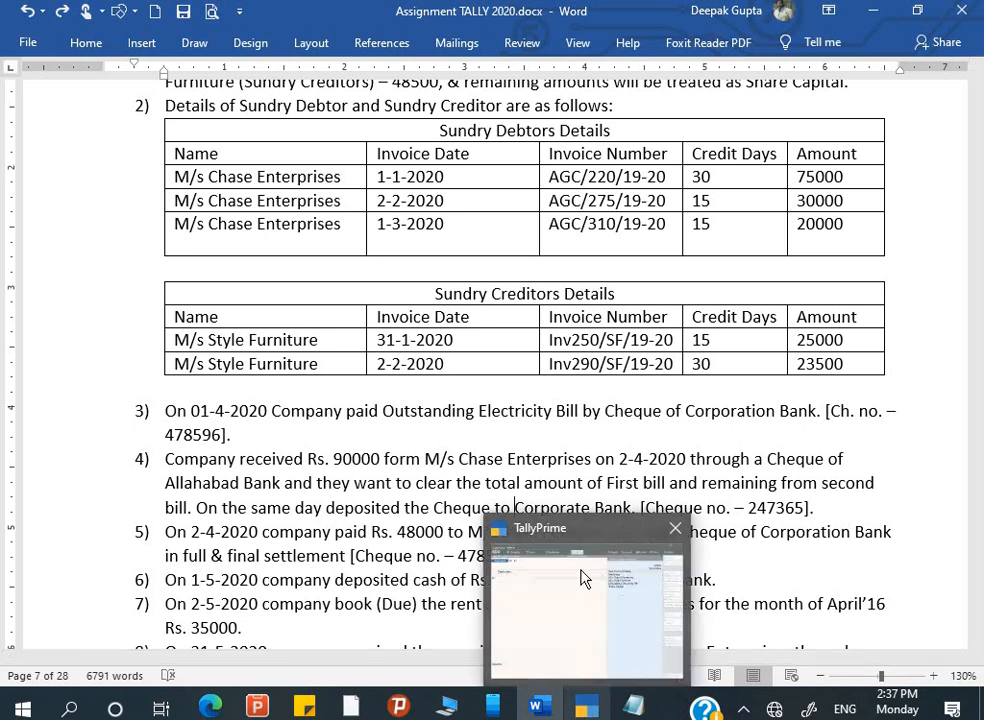
key(super+r)
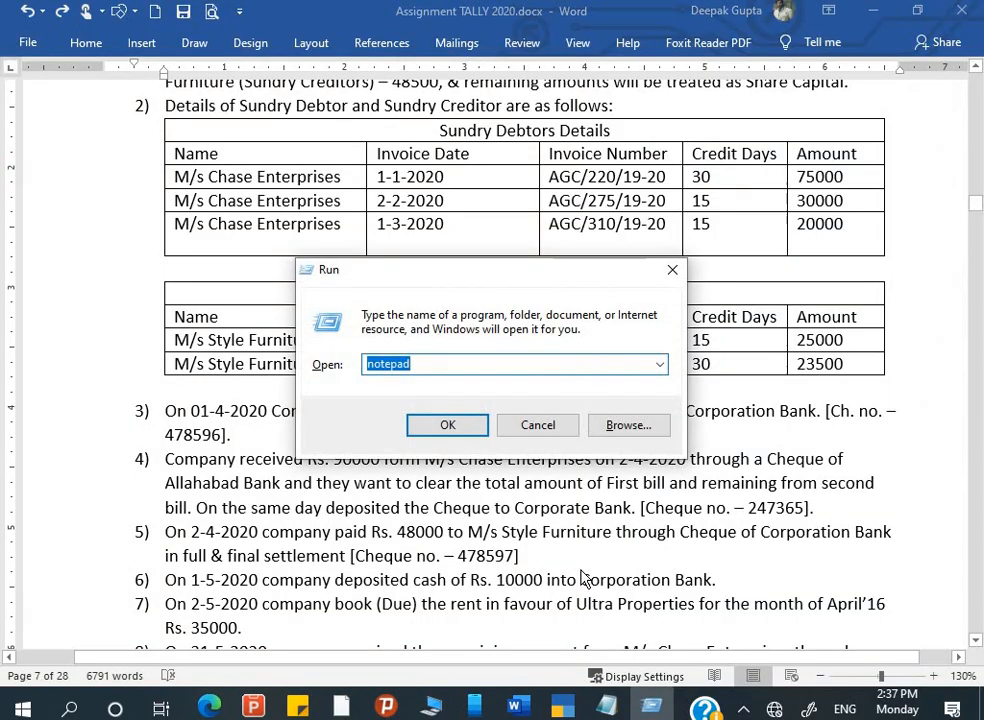
text(chro)
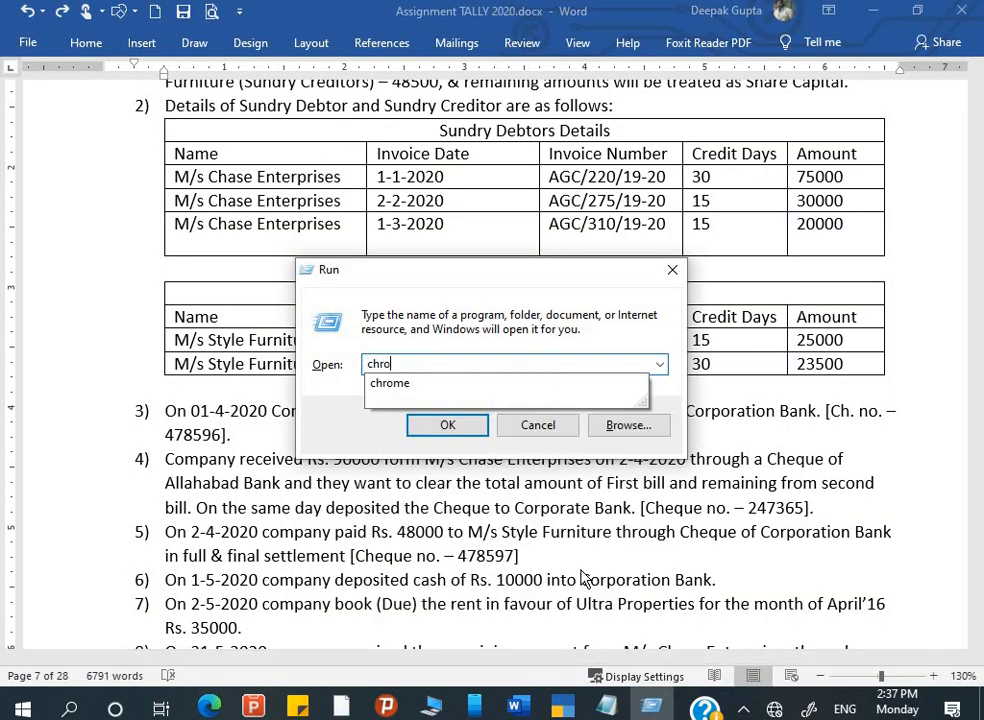
text(me)
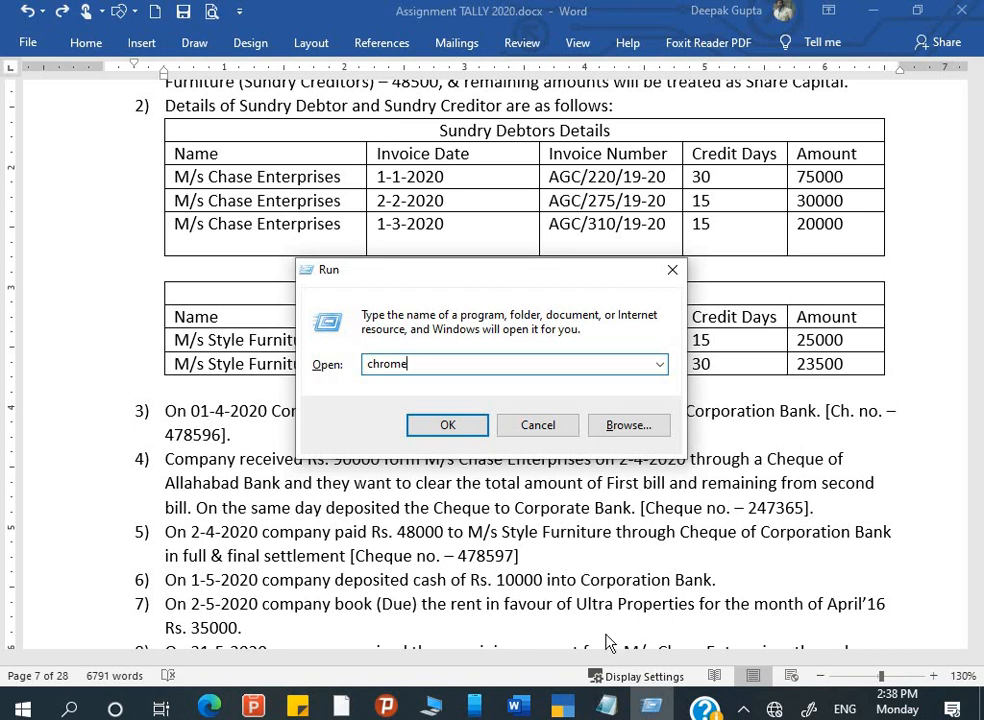
click(539, 428)
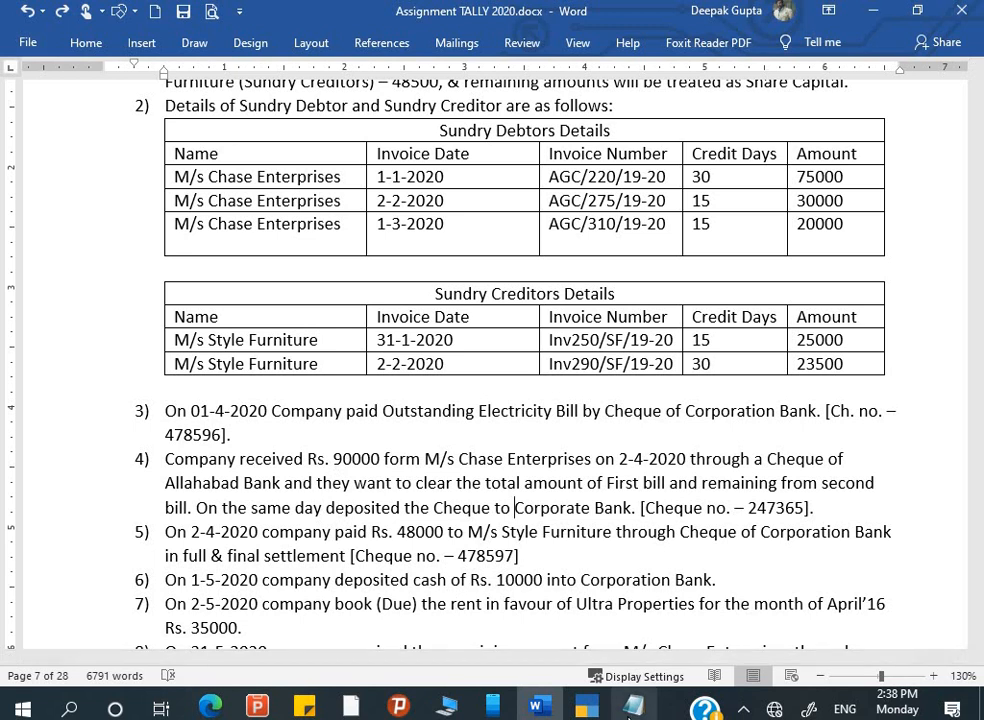
mouse_move(633, 706)
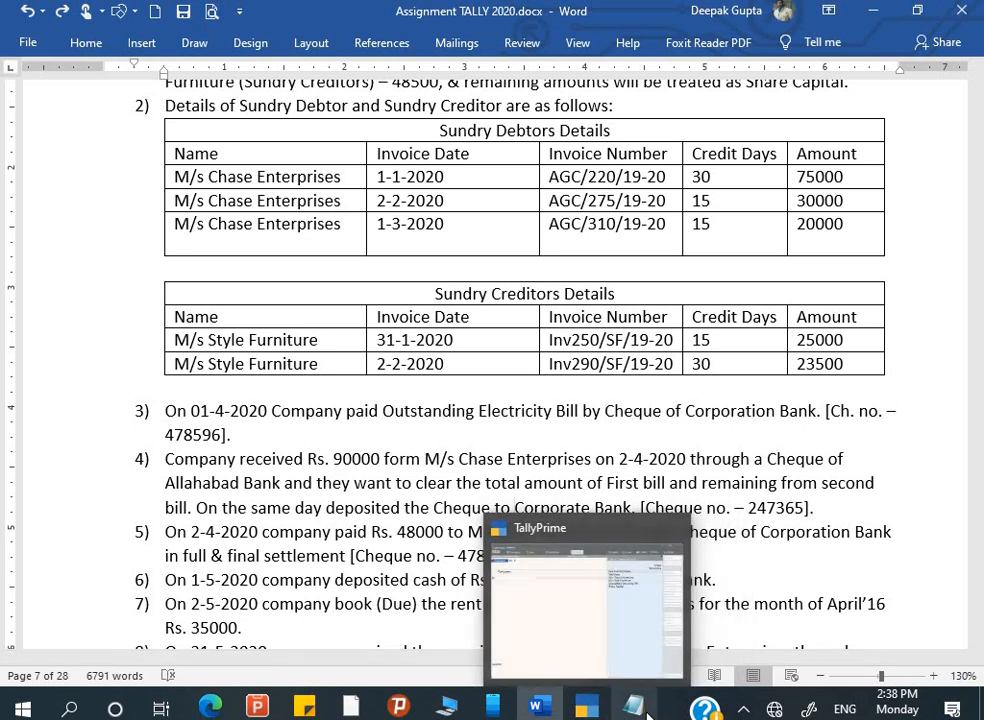
- Change TallyPrime's Payment voucher No. 2 into a Receipt voucher with F6
click(588, 708)
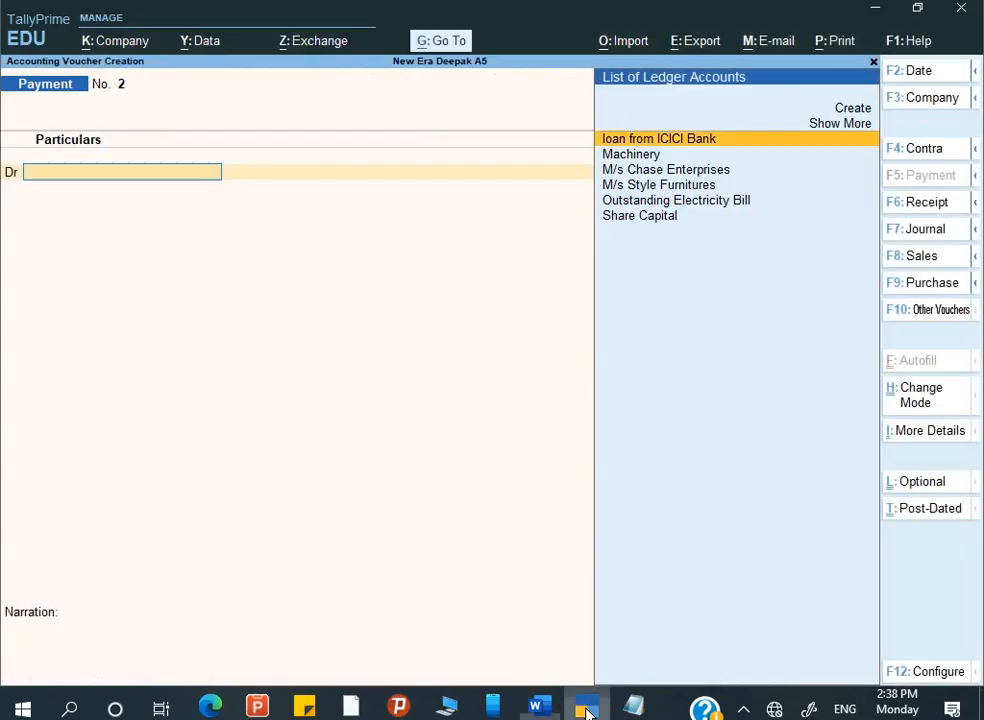
key(Down)
key(Down)
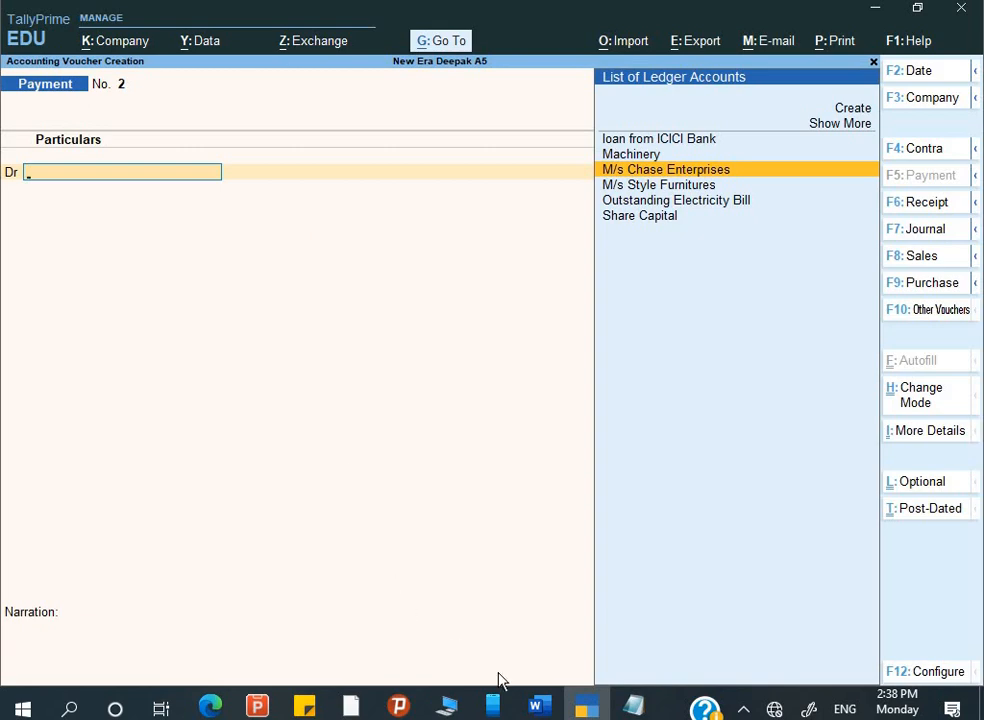
click(557, 713)
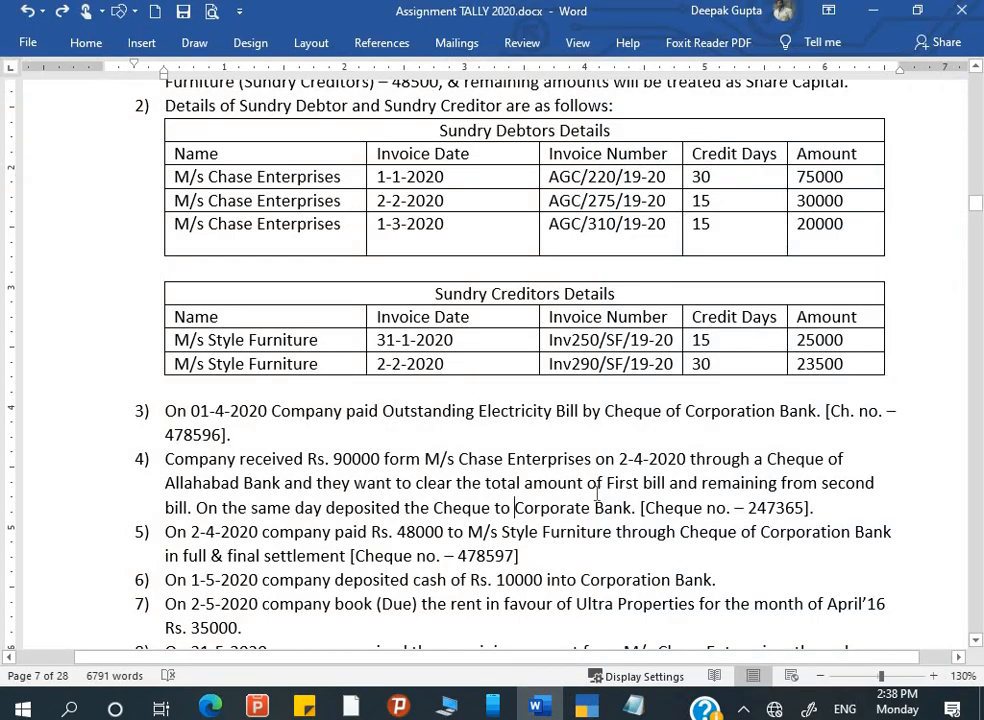
key(alt+Tab)
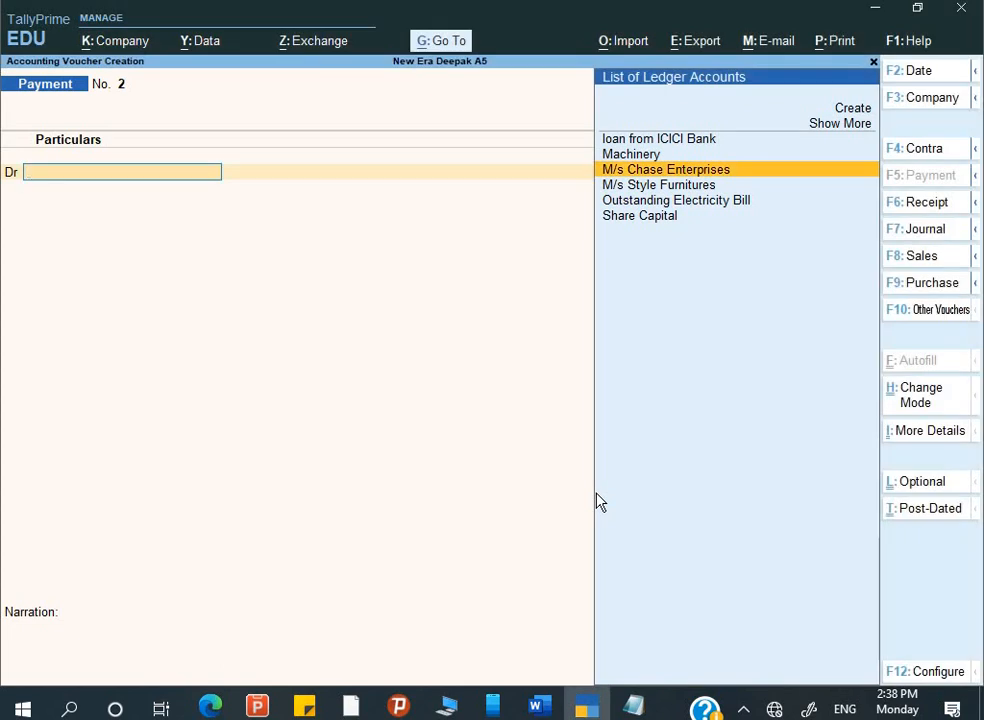
key(F6)
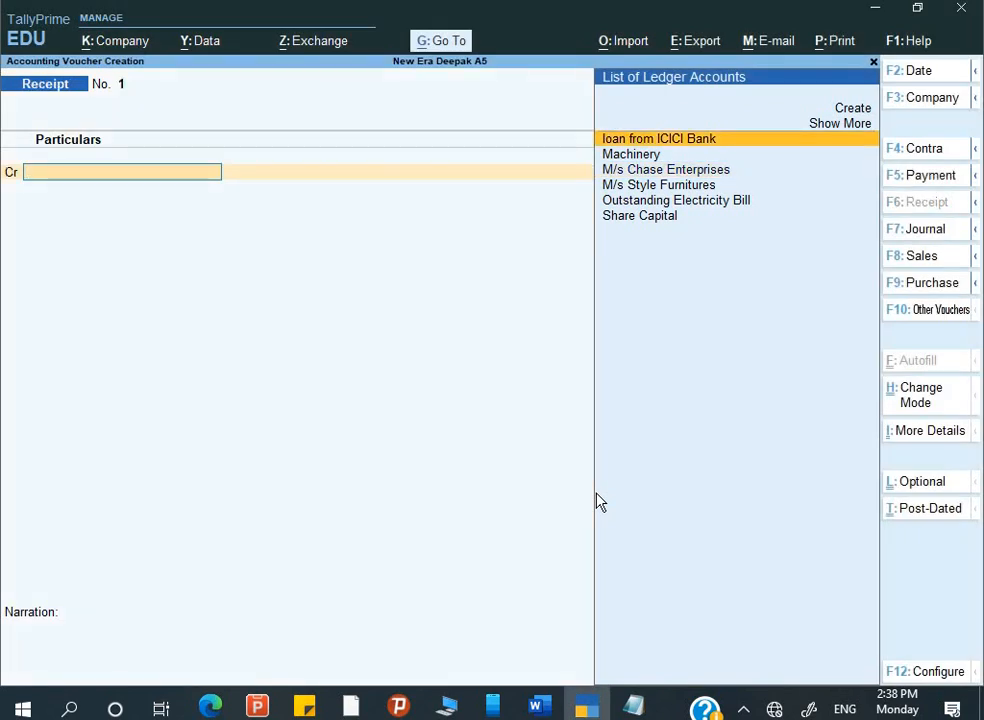
- Keep the date 2-4-2020 and credit M/s Chase Enterprises with 90,000
key(F2)
key(Return)
key(Down)
key(Down)
key(Down)
key(Up)
key(Return)
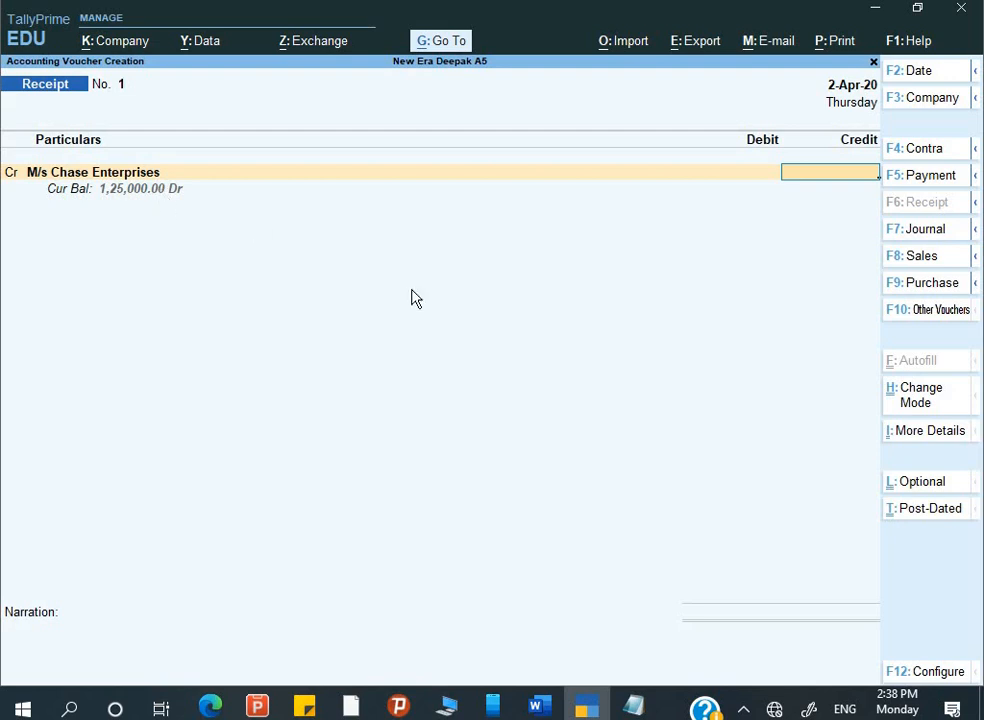
text(90000)
key(Return)
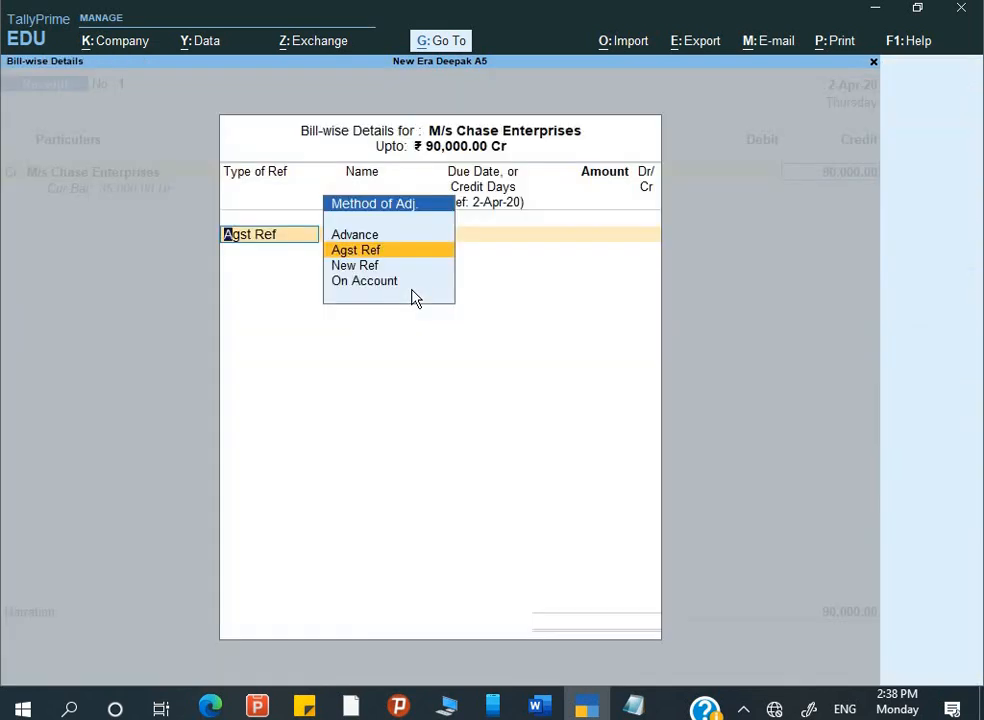
- Settle against bills AGC/220/19-20 (75,000) and AGC/275/19-20 (15,000), then debit Corporation Bank
key(Return)
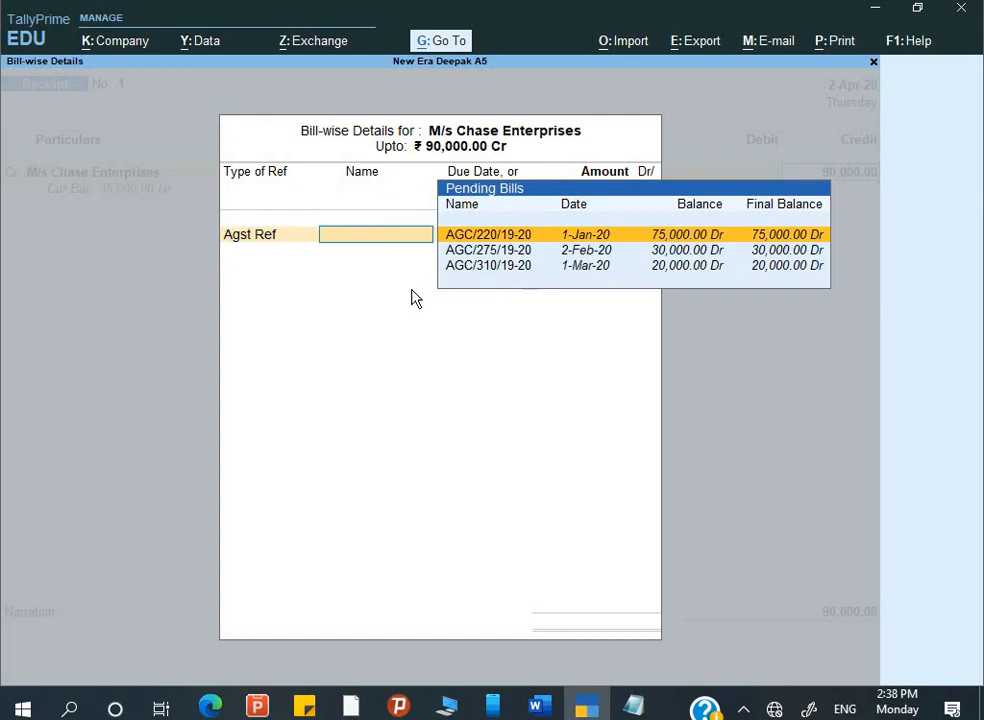
key(Return)
key(Return)
key(Return)
key(Return)
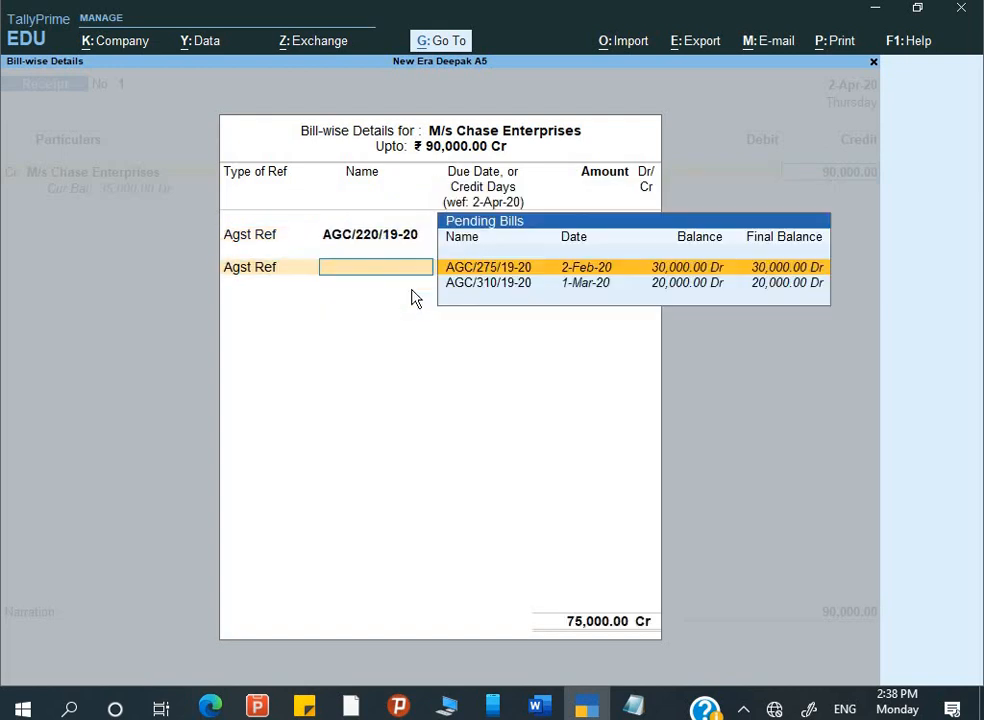
key(Return)
key(Return)
key(Return)
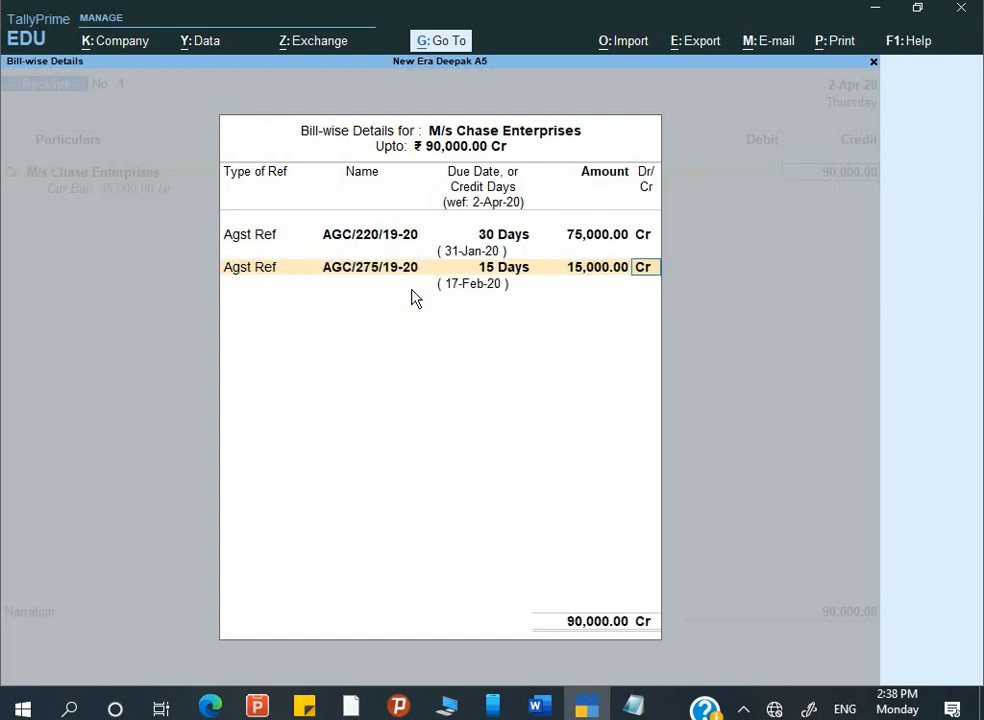
key(Return)
key(Return)
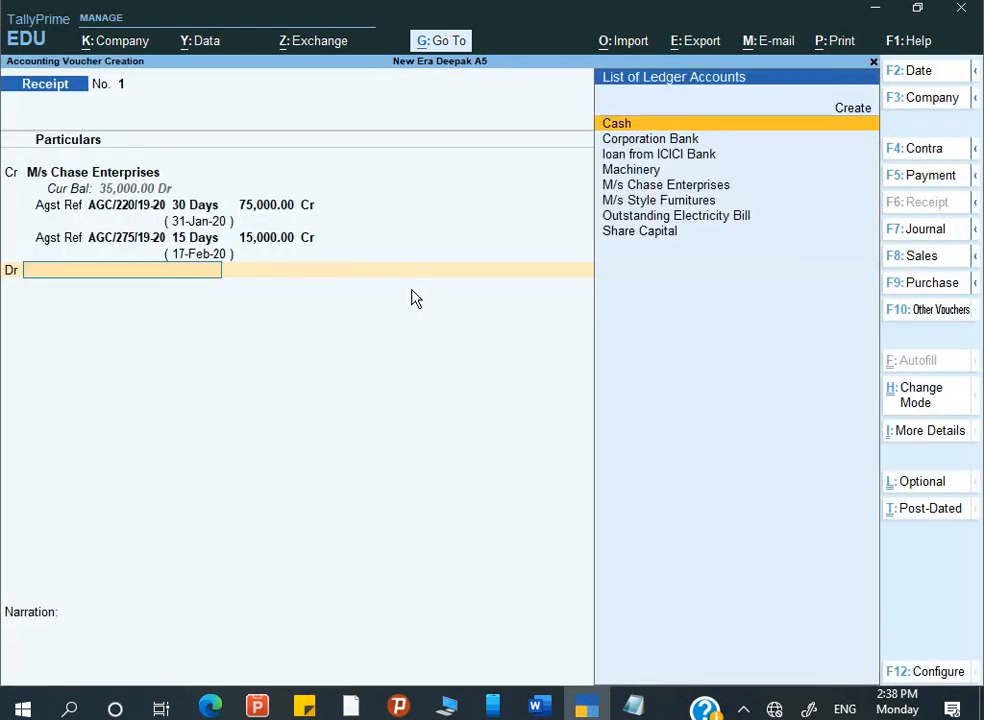
key(Down)
key(Return)
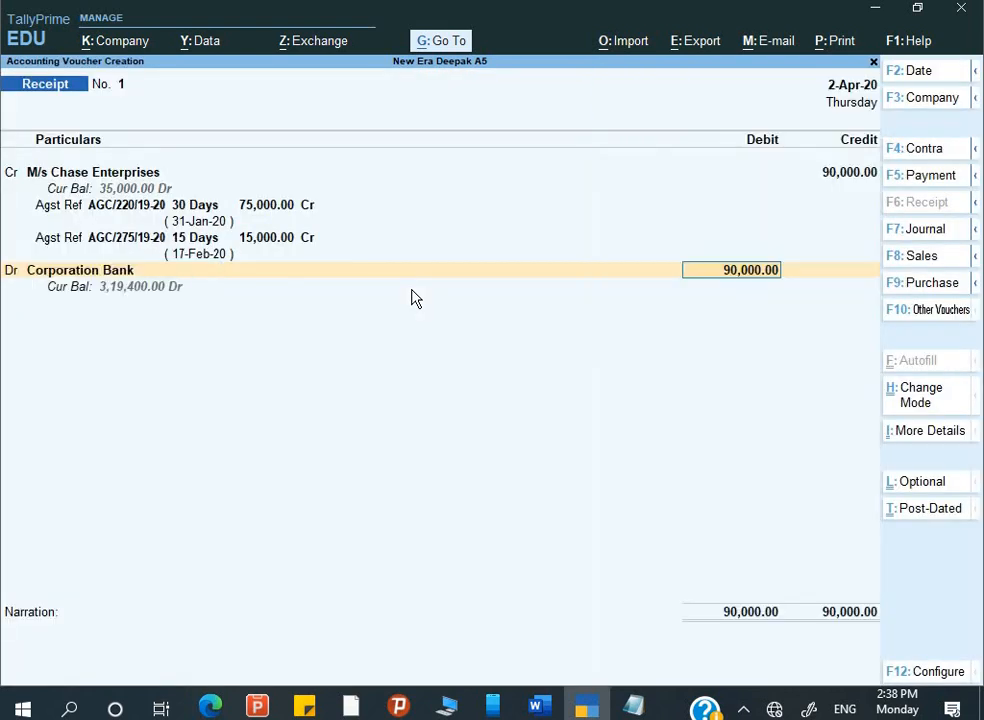
- Enter cheque 247365 dated 2-Apr-20, specifying Allahabad Bank as the issuing bank
key(Return)
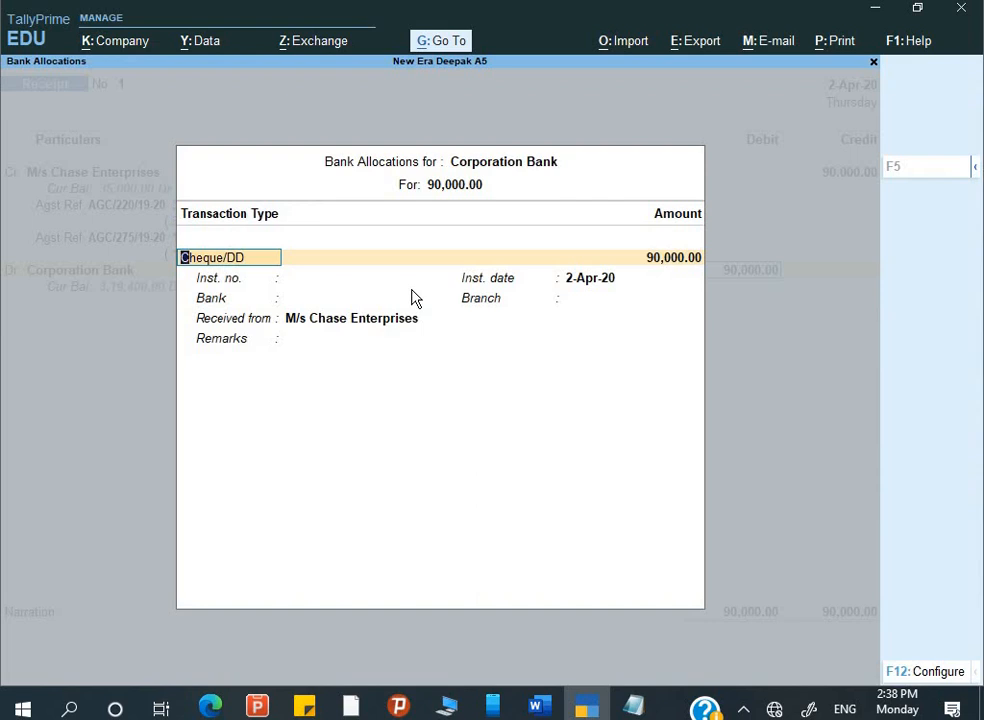
key(Return)
key(Return)
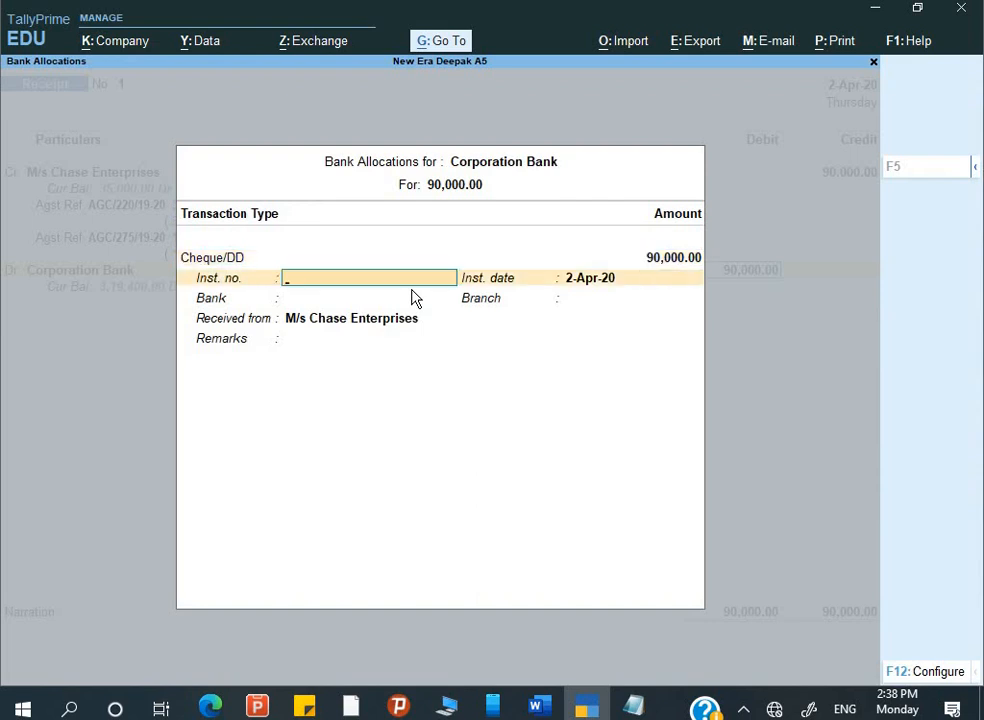
key(alt+Tab)
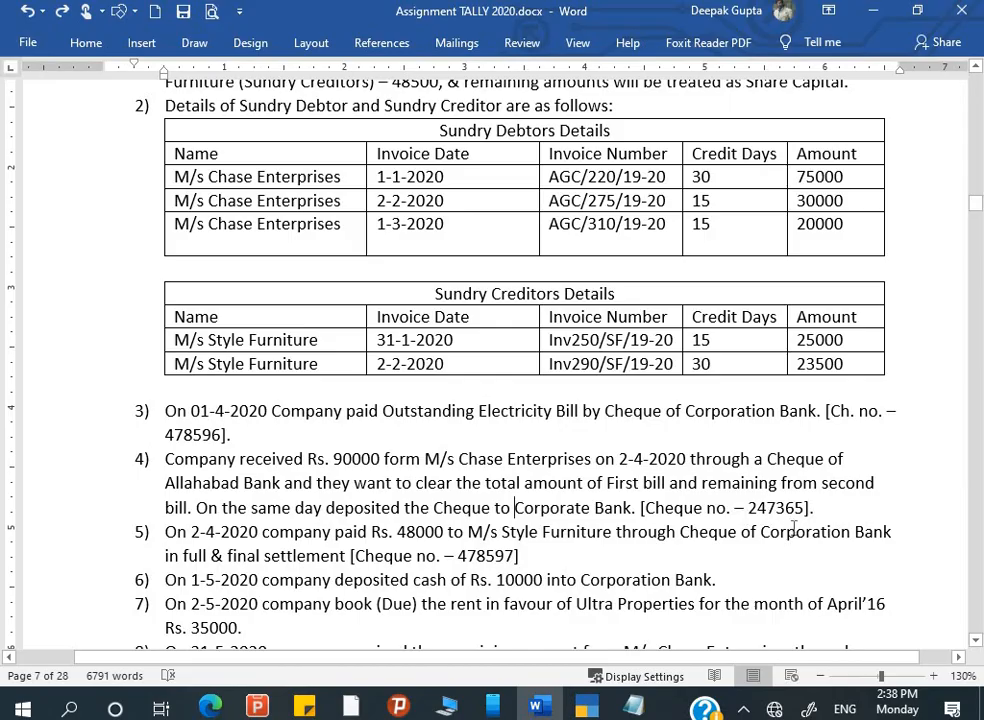
key(alt+Tab)
text(2)
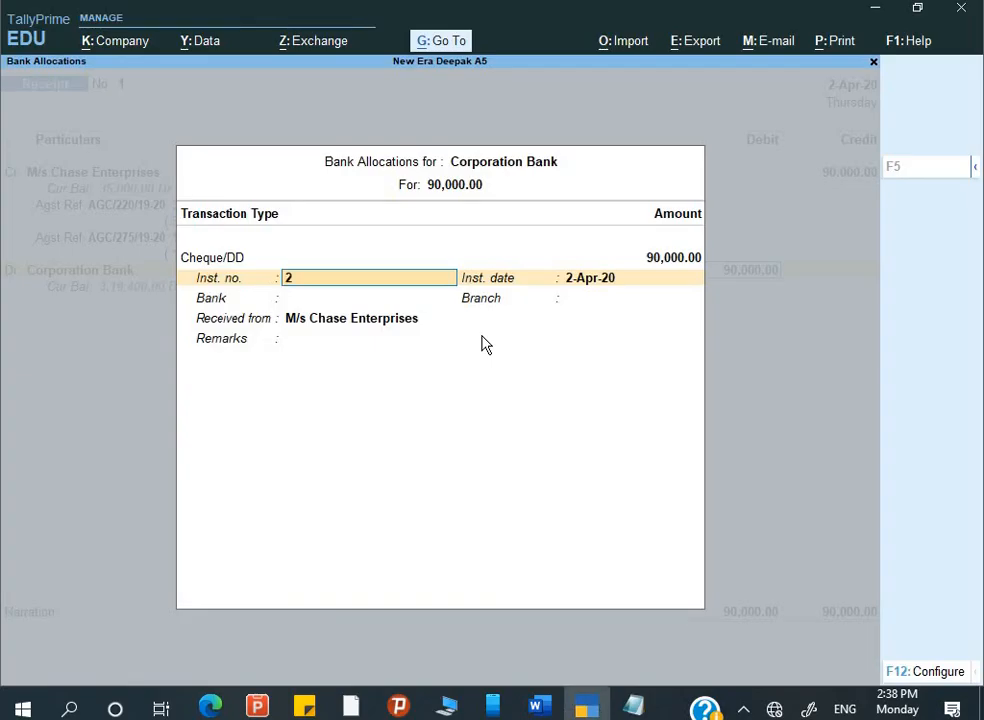
text(47365)
key(Return)
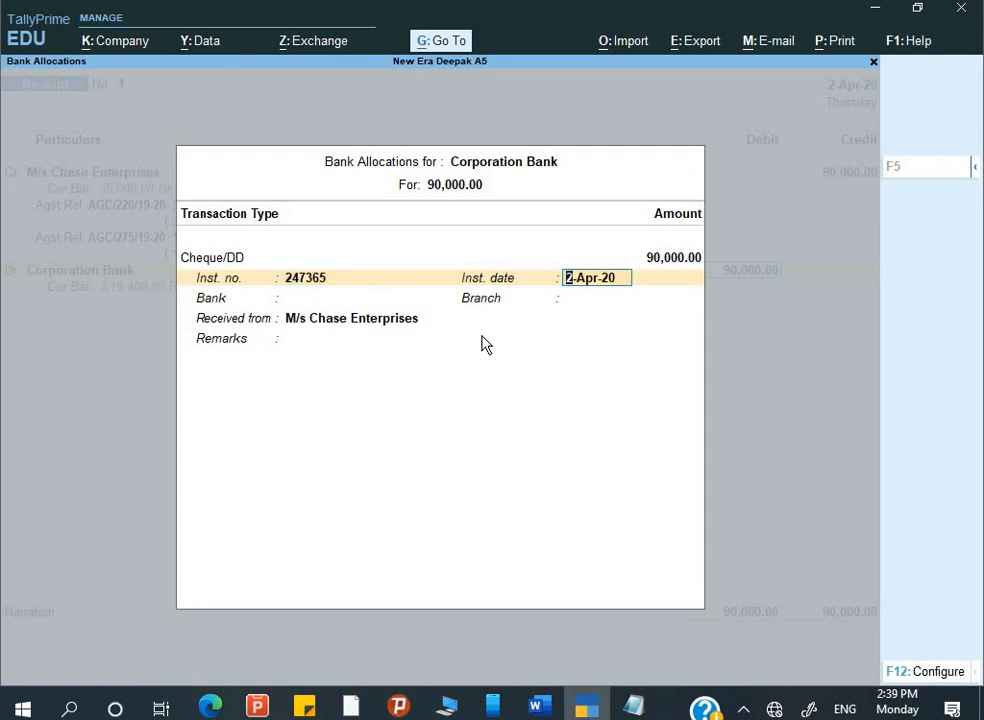
key(Return)
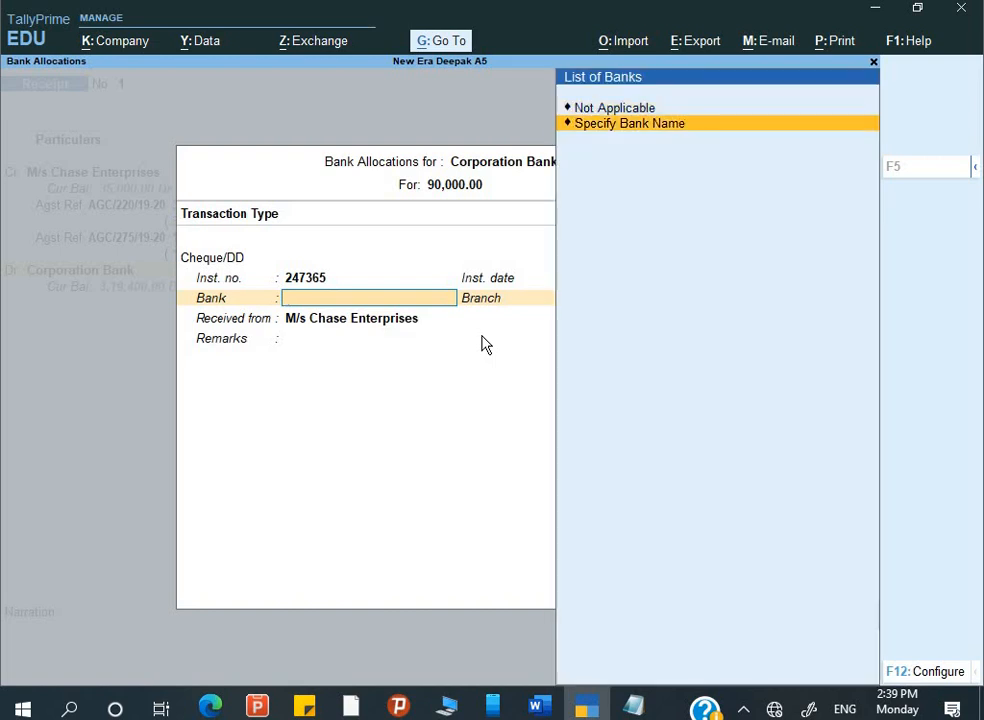
key(Return)
text(Al)
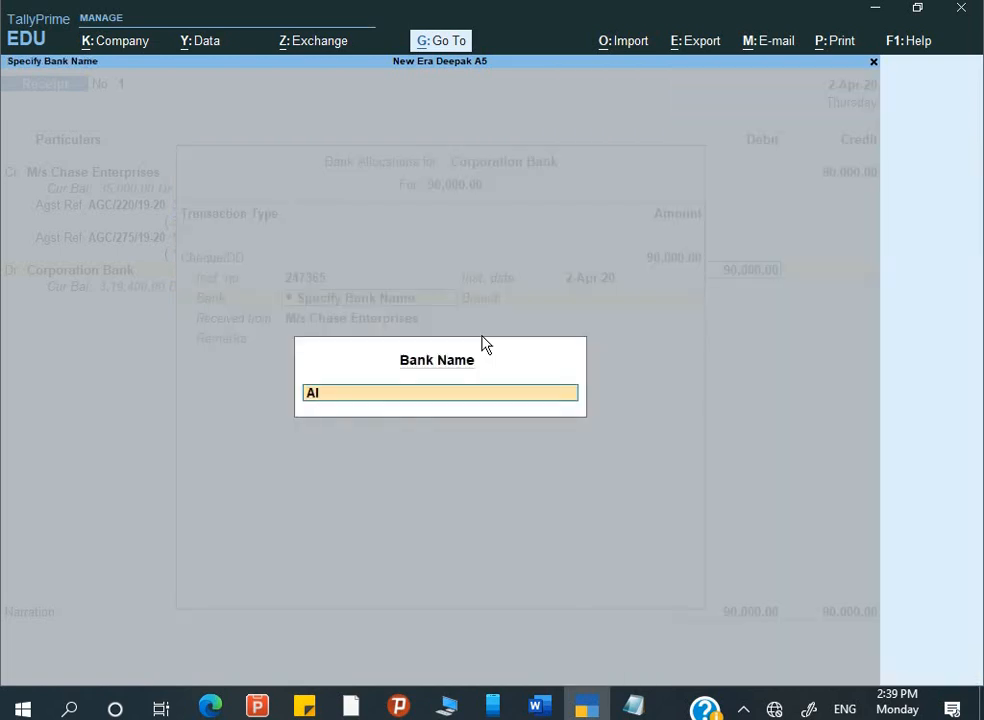
text(lahabad Bank)
key(Return)
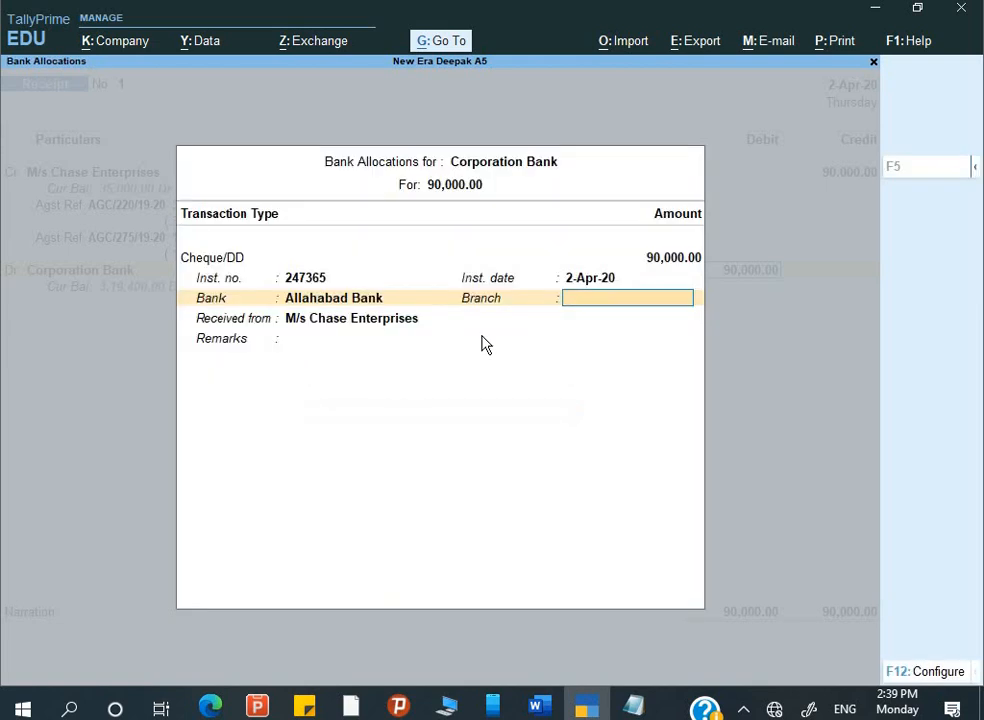
- Add remarks 'part payment' and narration 'Being amount rec.', then save the receipt
key(alt+Tab)
key(alt+Tab)
key(Return)
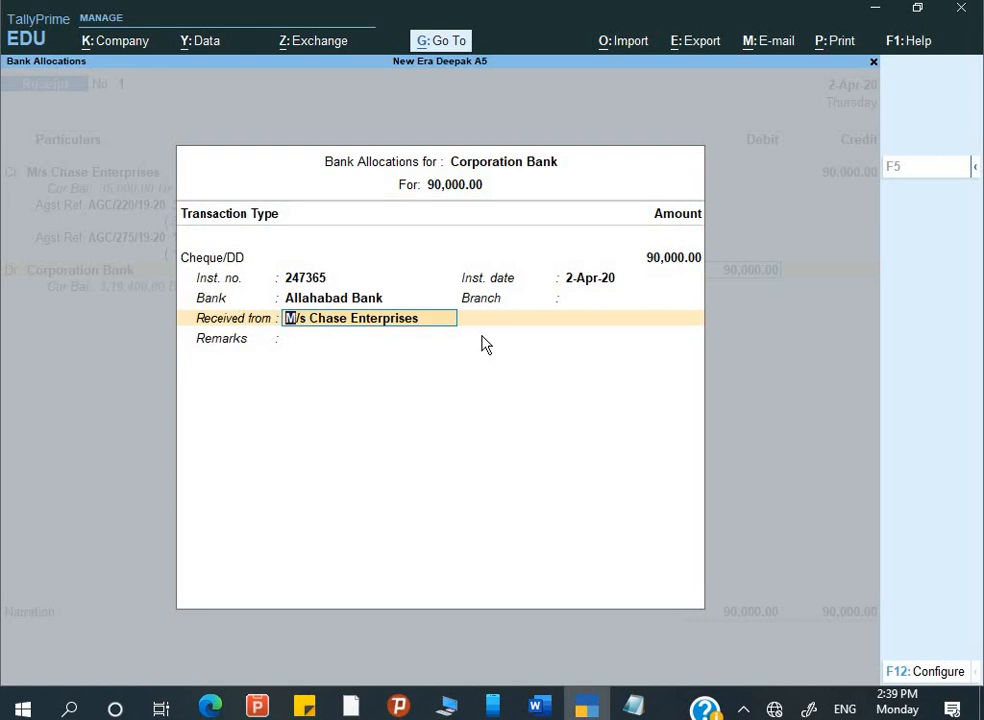
key(Return)
text(pa)
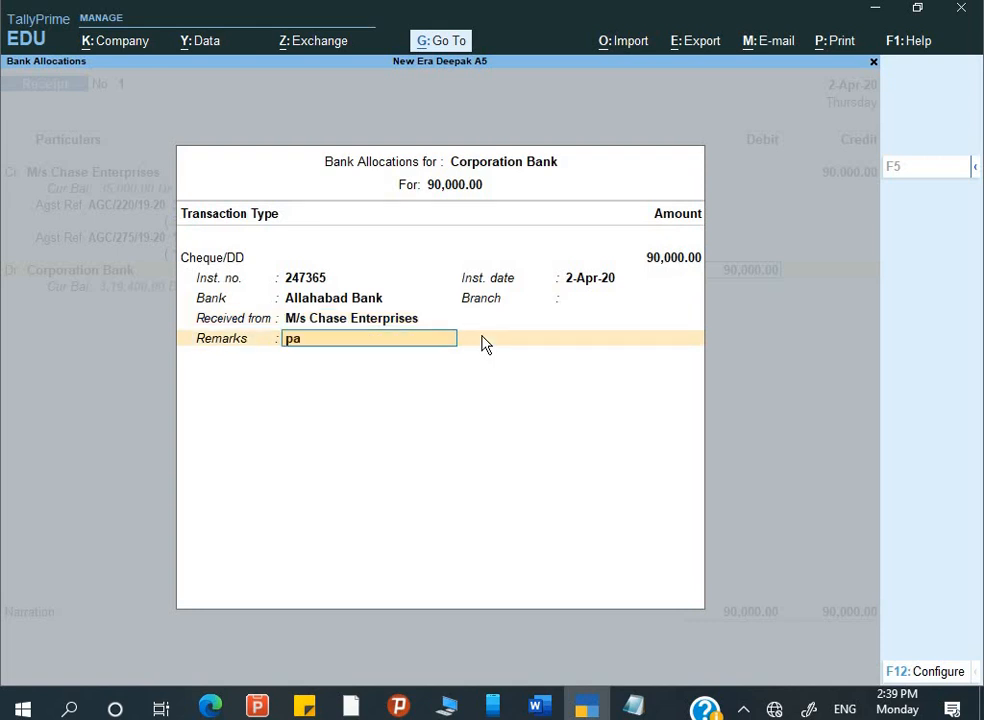
text(rt payment)
key(Return)
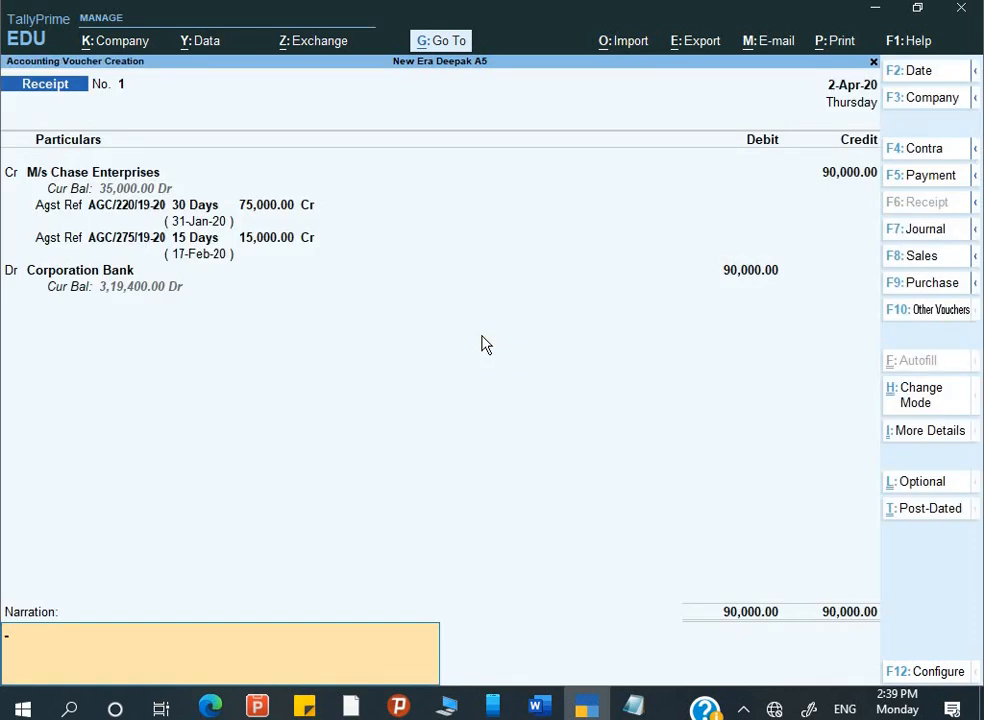
text(Being amount re)
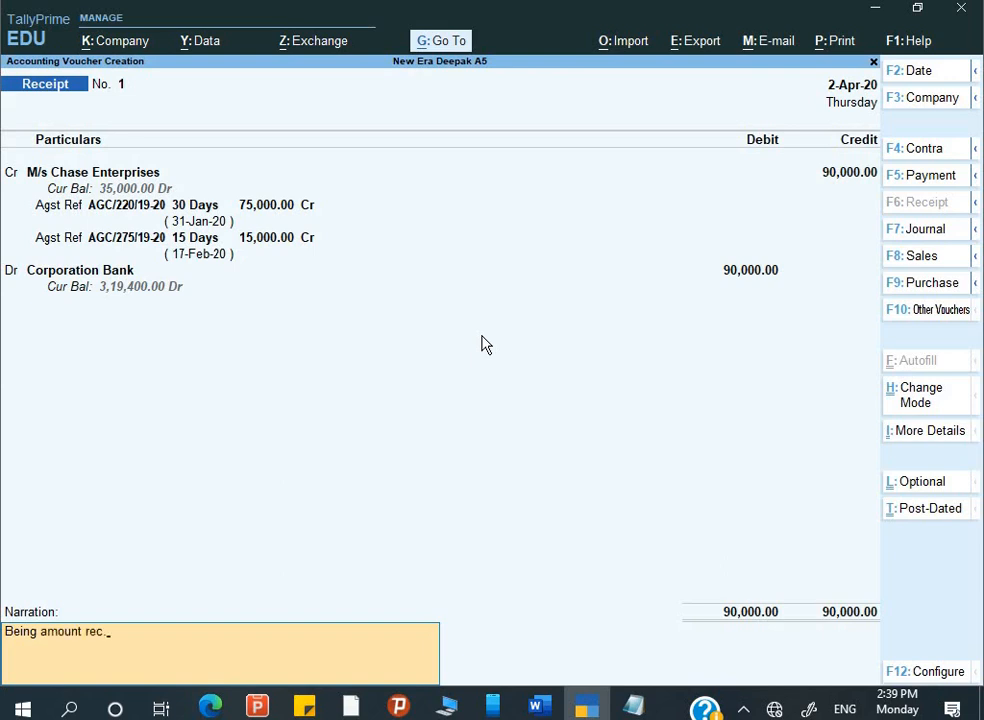
text(c.)
key(Return)
key(Return)
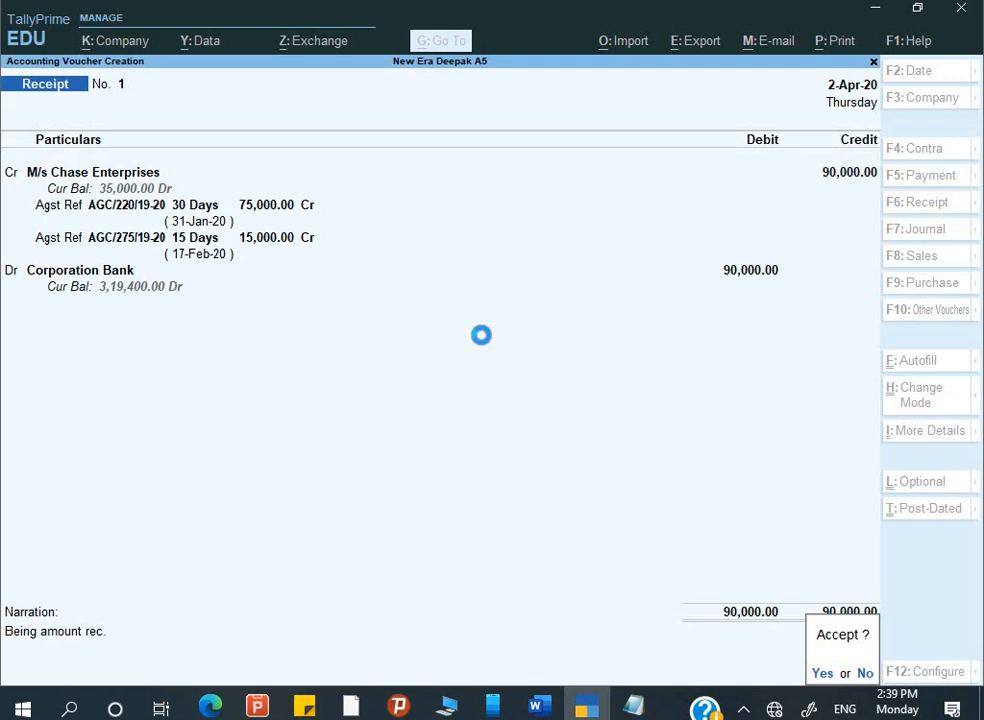
key(alt+Tab)
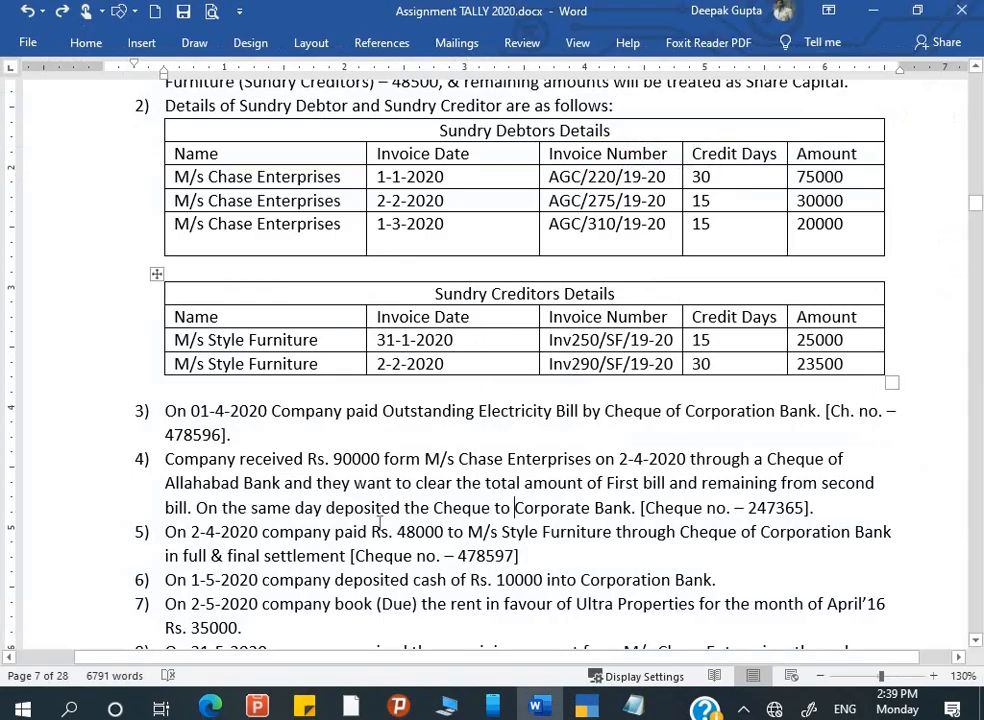
- Compare Style Furniture's 48500 opening balance with the 48000 payment in assignment item 5
scroll(378, 523, down, 1)
scroll(378, 523, down, 1)
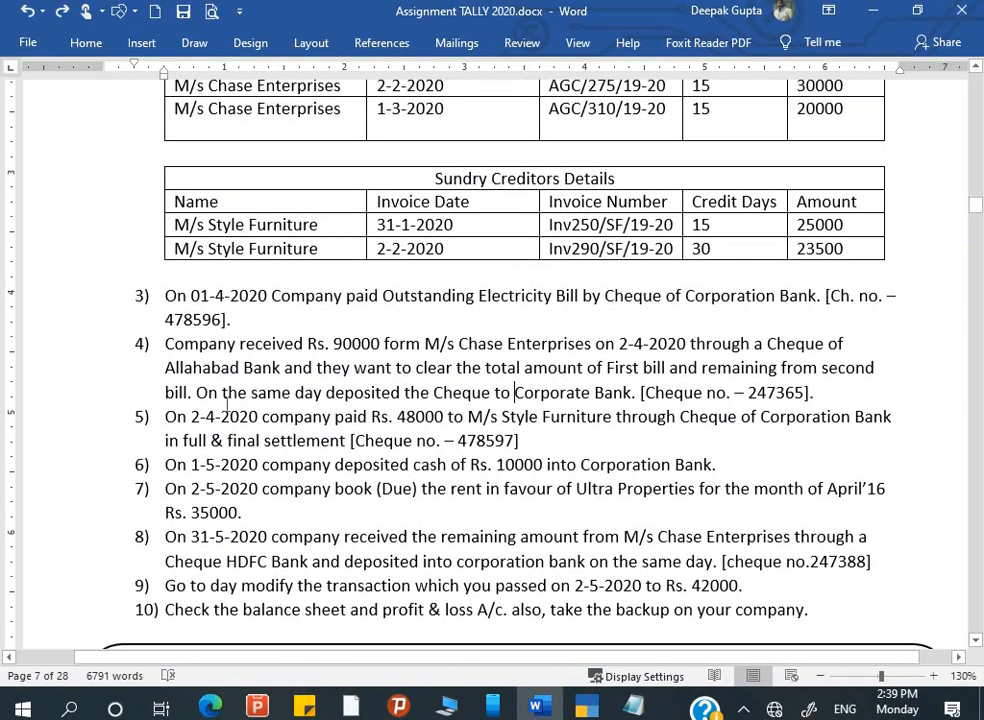
drag(166, 417, 348, 442)
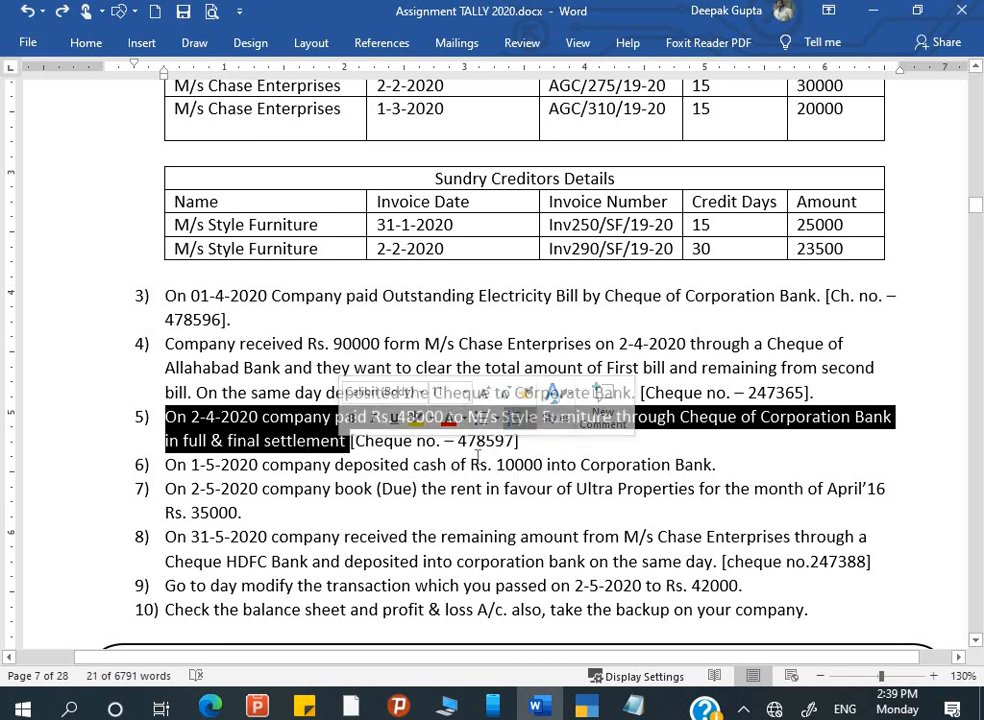
click(280, 455)
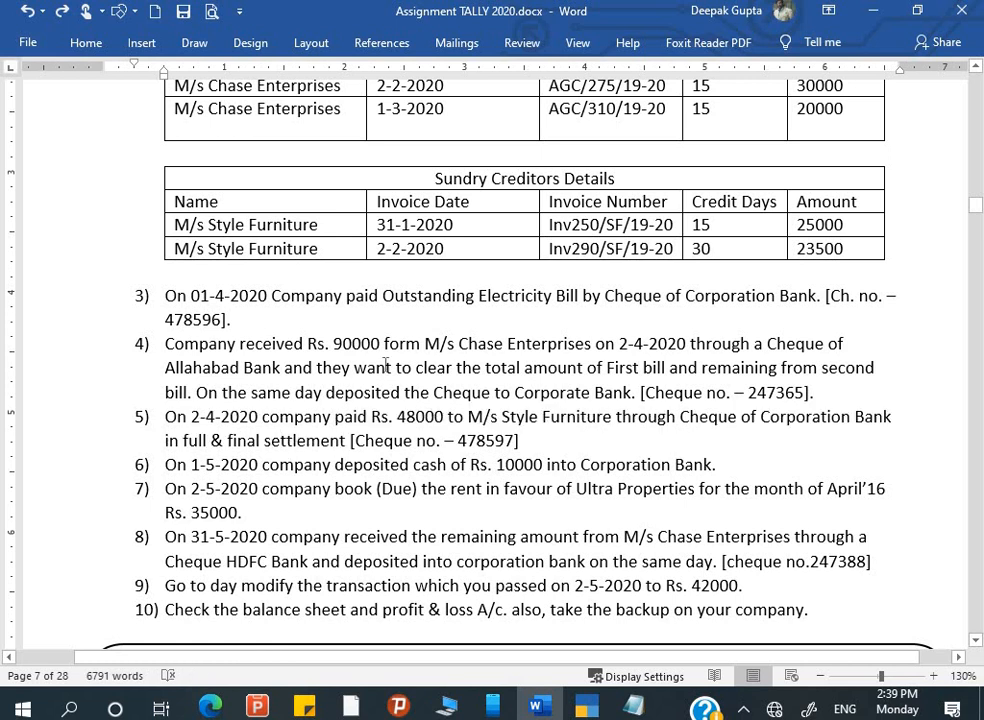
scroll(384, 362, up, 5)
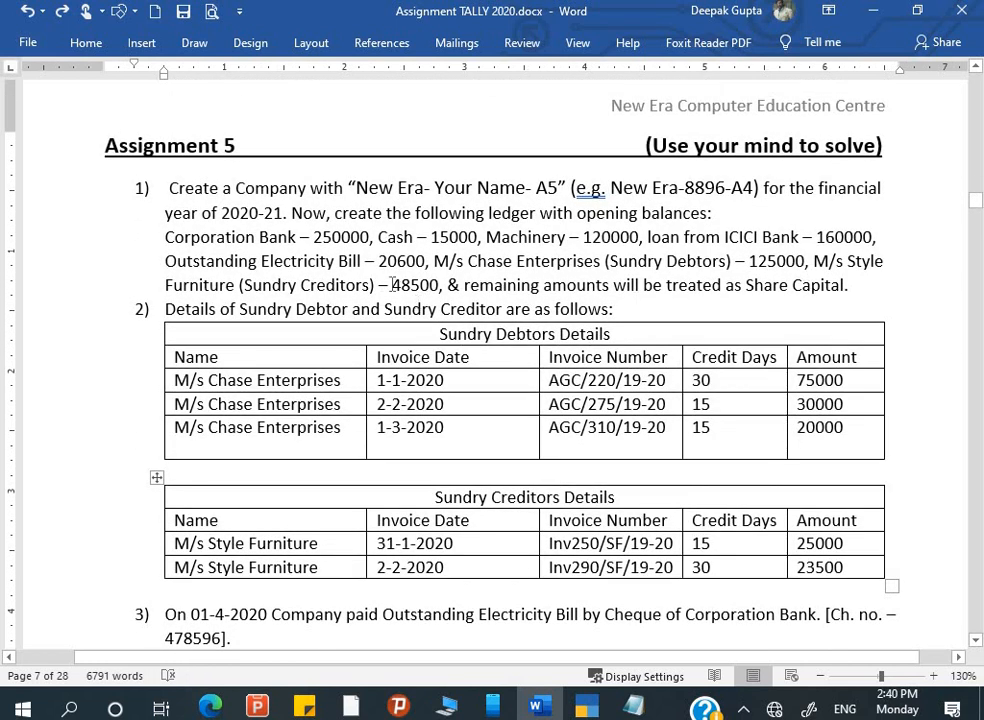
drag(392, 285, 440, 284)
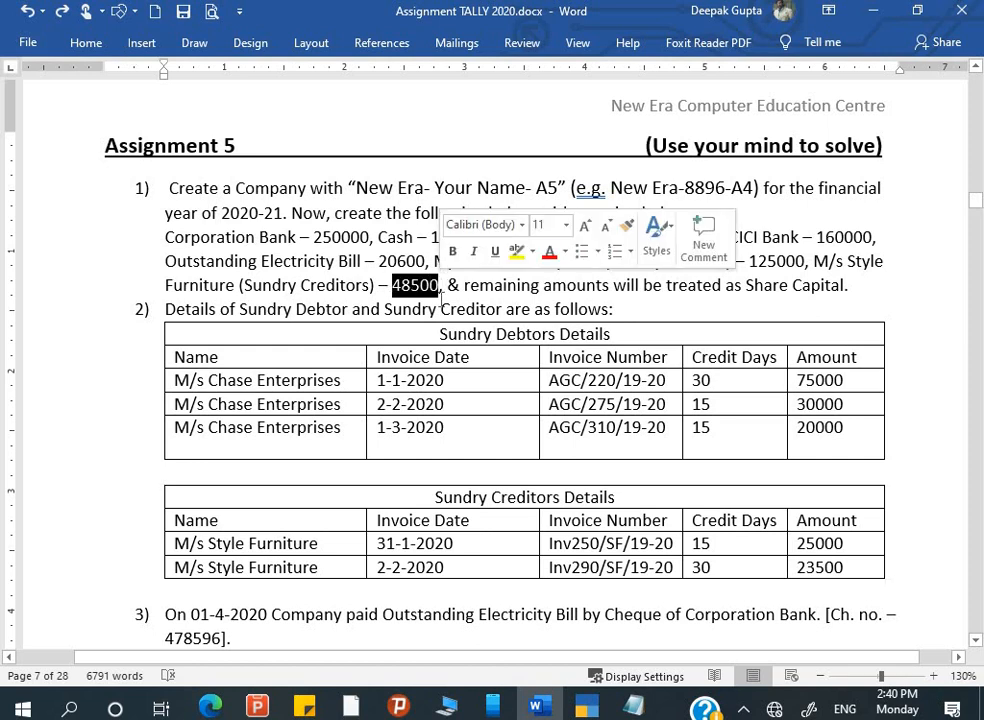
scroll(440, 425, down, 3)
scroll(440, 425, down, 1)
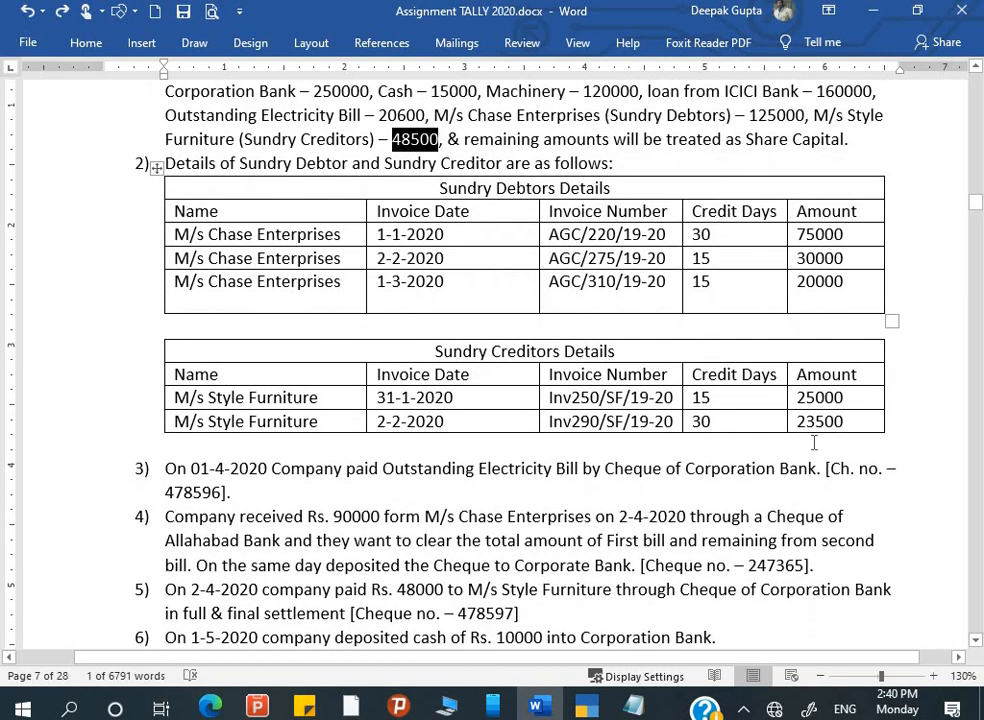
scroll(456, 410, down, 5)
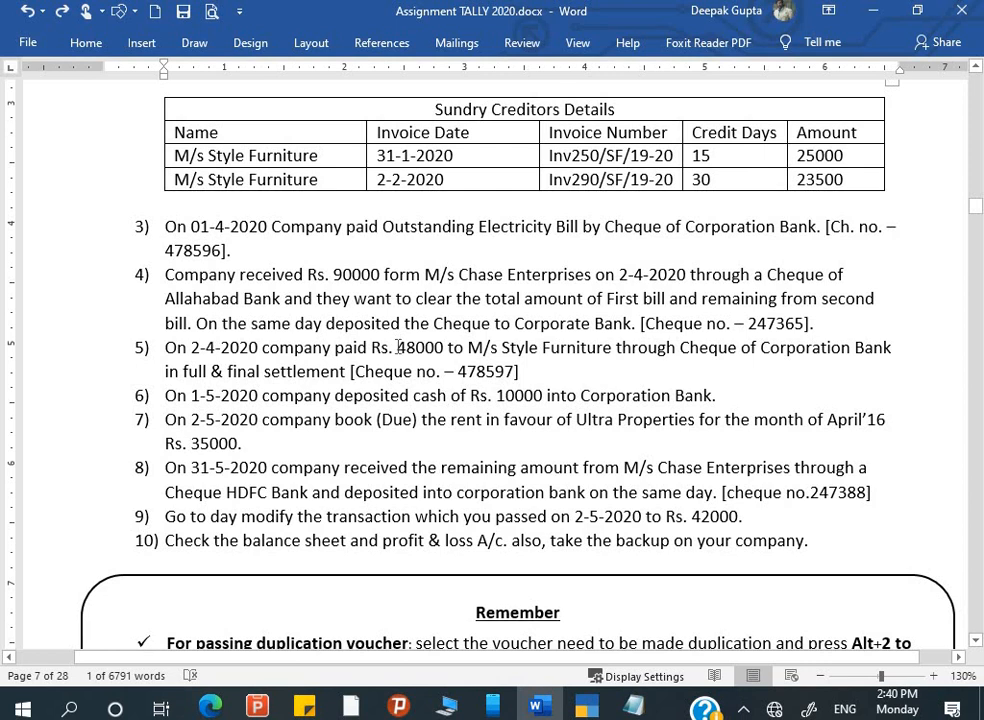
drag(398, 349, 446, 356)
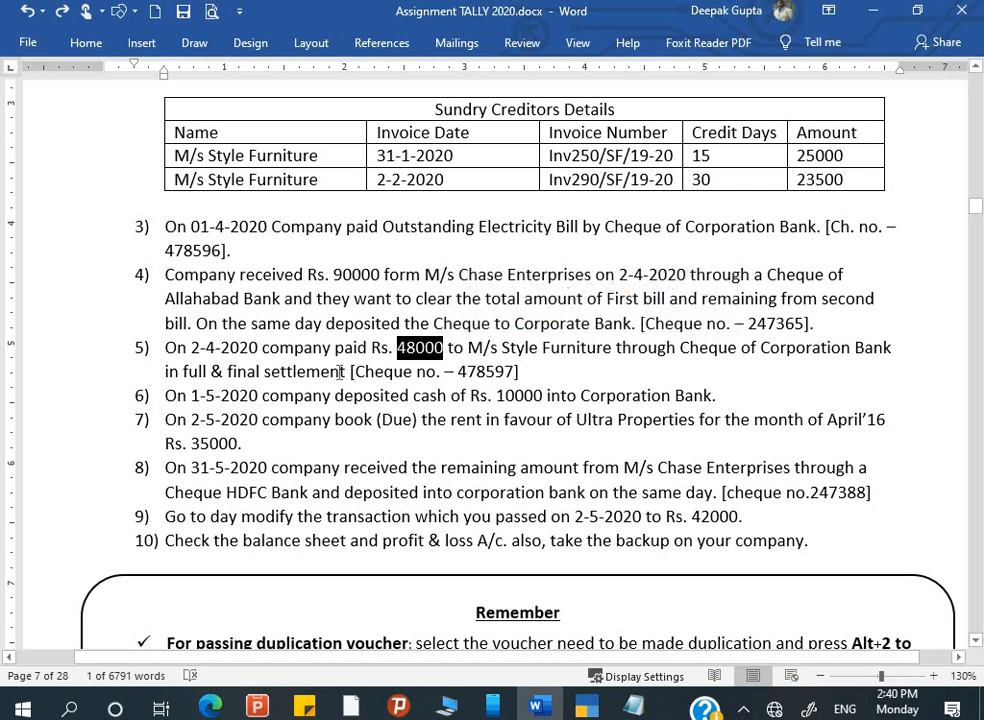
click(279, 372)
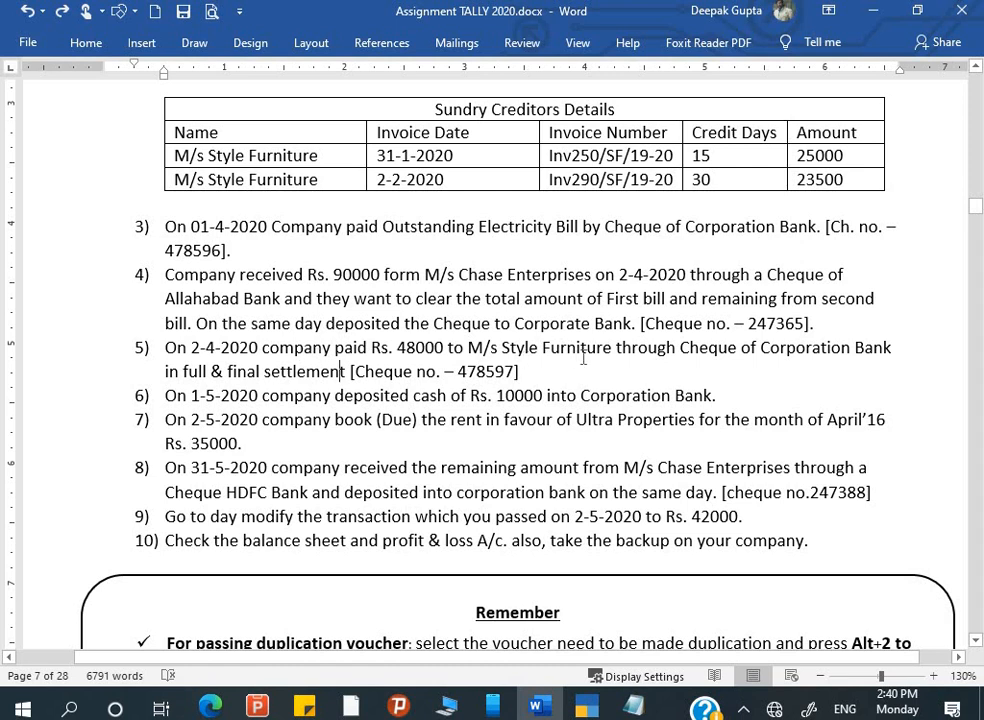
key(alt+Tab)
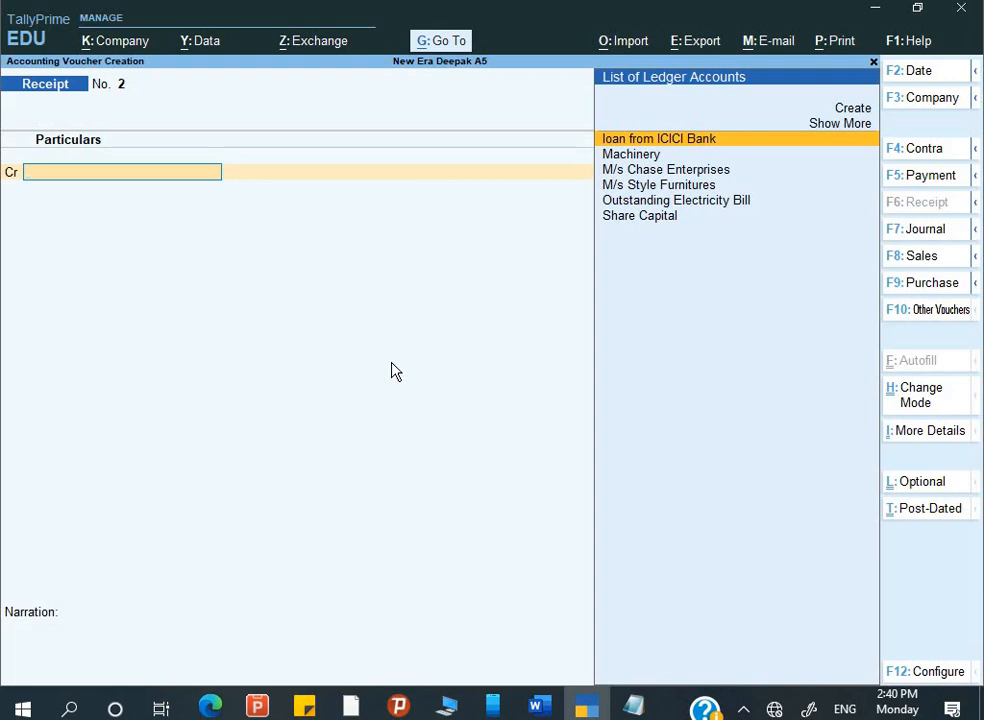
- Switch to a Payment voucher and debit M/s Style Furnitures, first entering 48,000
key(F5)
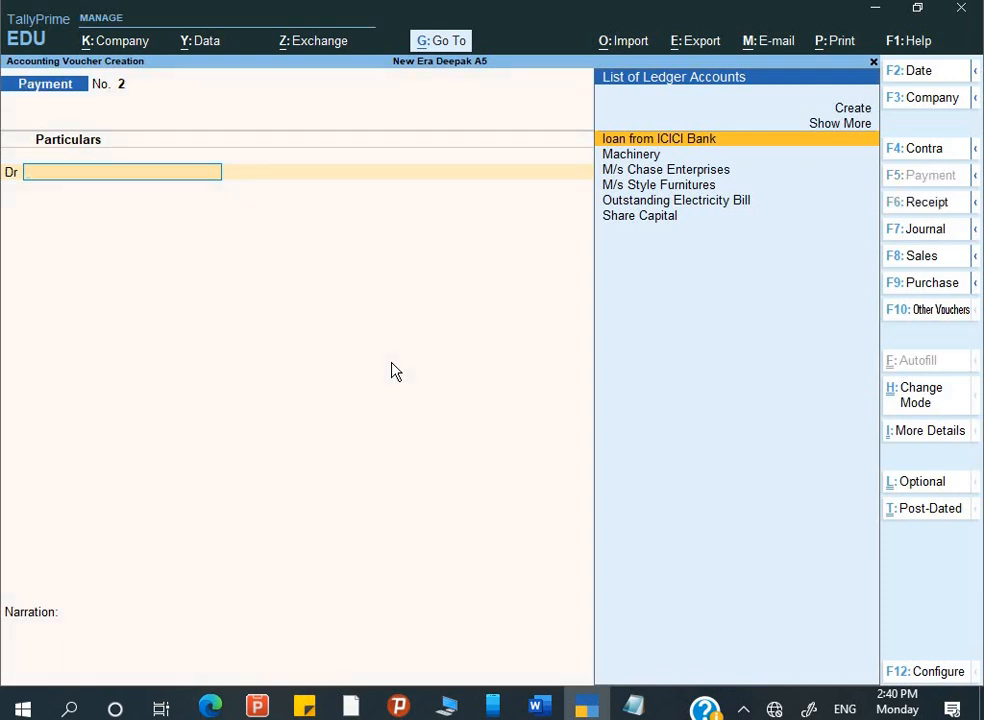
key(Down)
key(Down)
key(Down)
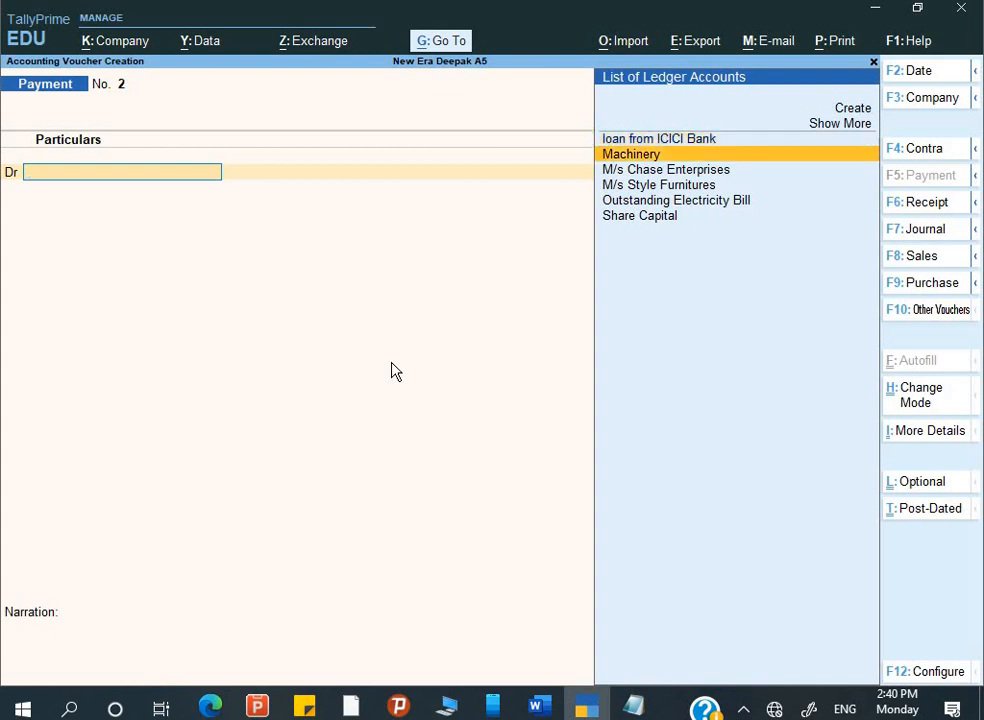
key(Return)
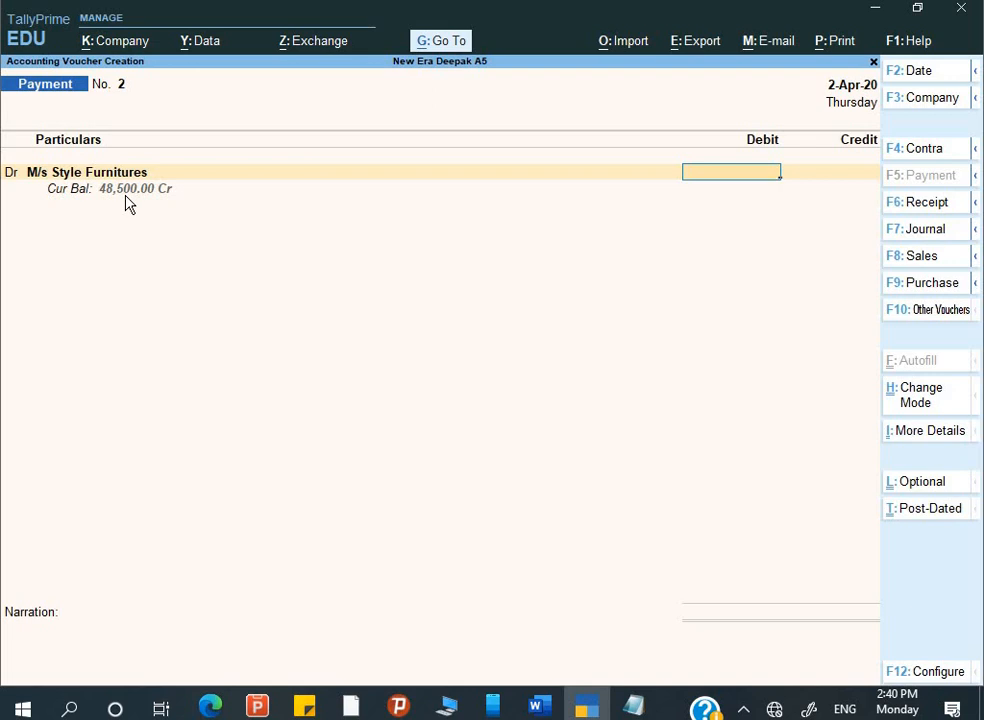
text(48)
text(500)
key(BackSpace)
key(BackSpace)
key(BackSpace)
text(000)
key(Return)
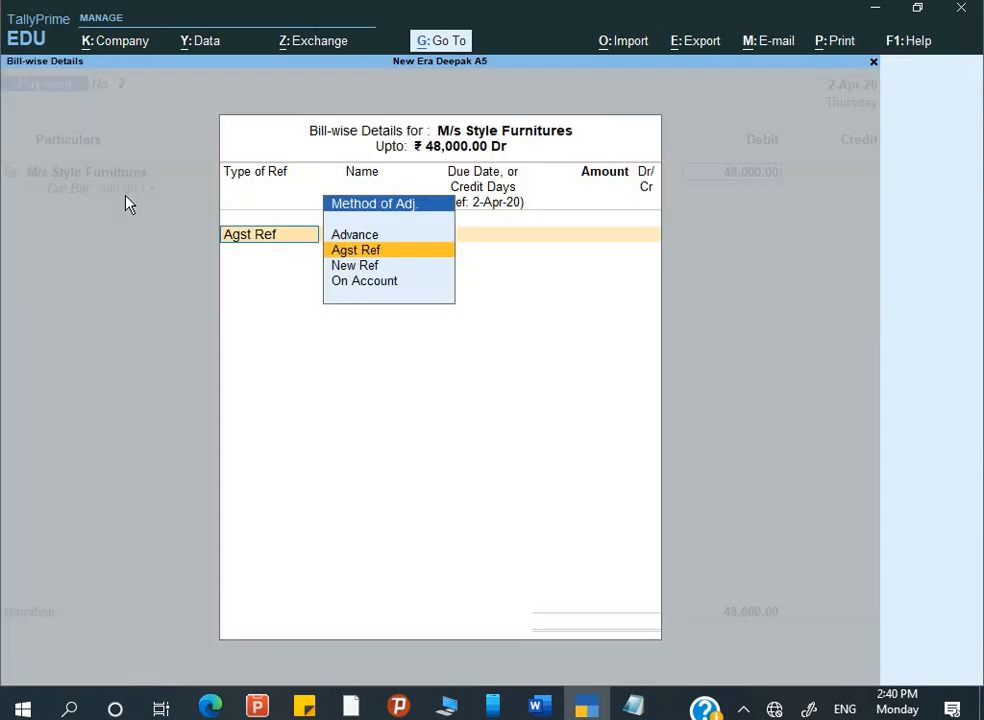
key(Escape)
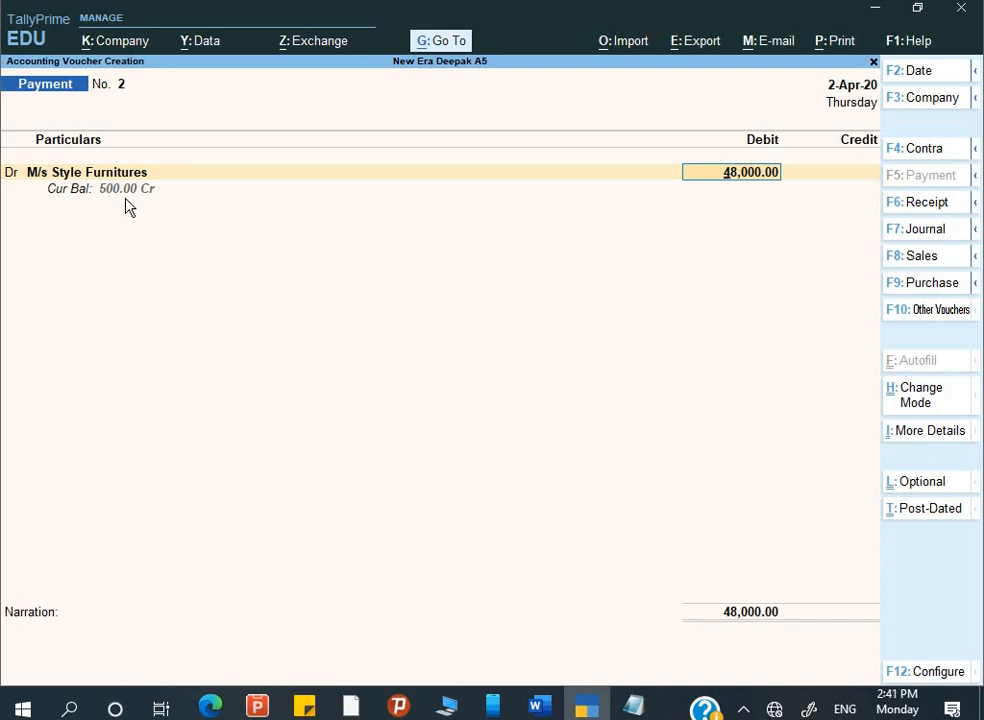
- Correct the debit to 48,500 and settle it against bills Inv250/SF/19-20 and Inv290/SF/19-20
text(48500)
key(Return)
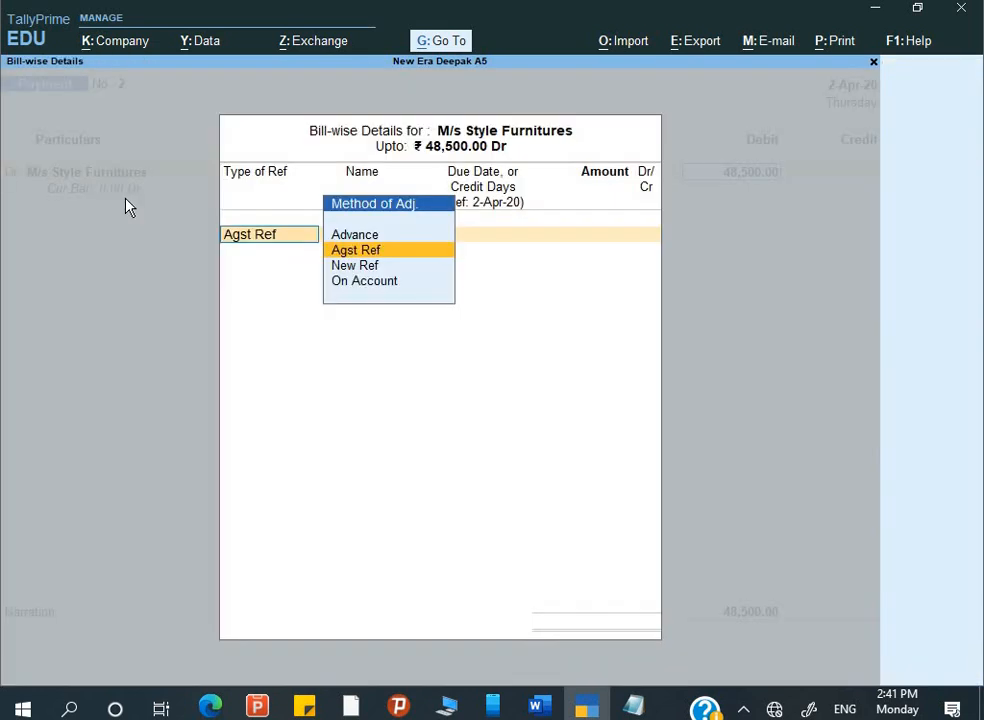
key(Return)
key(Return)
key(Return)
key(Return)
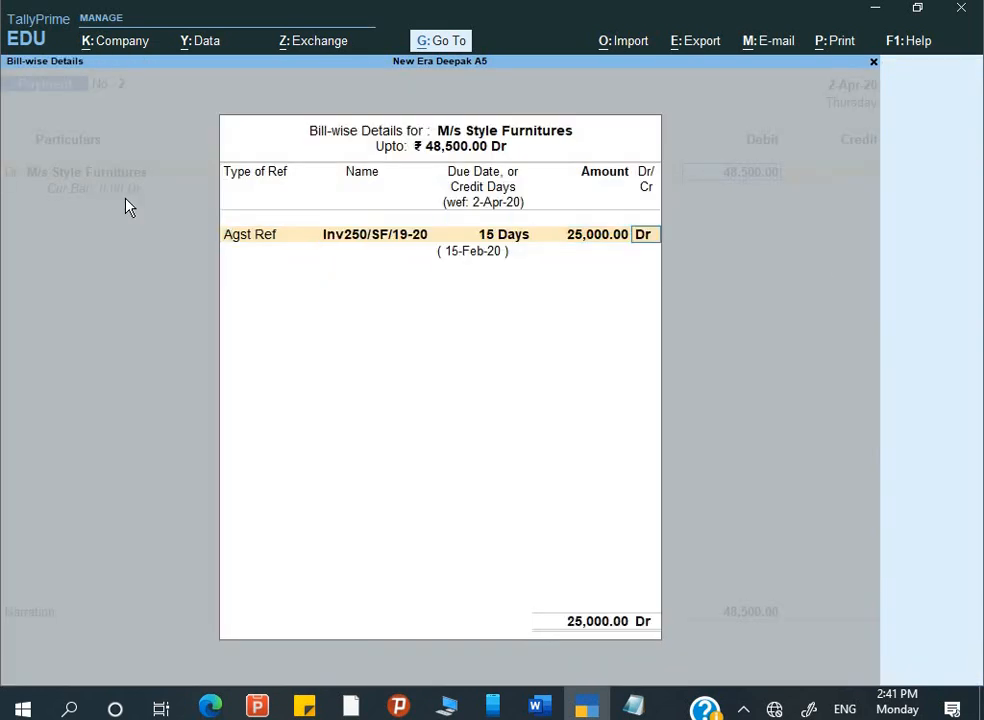
key(Return)
key(Return)
key(Return)
key(Return)
key(Return)
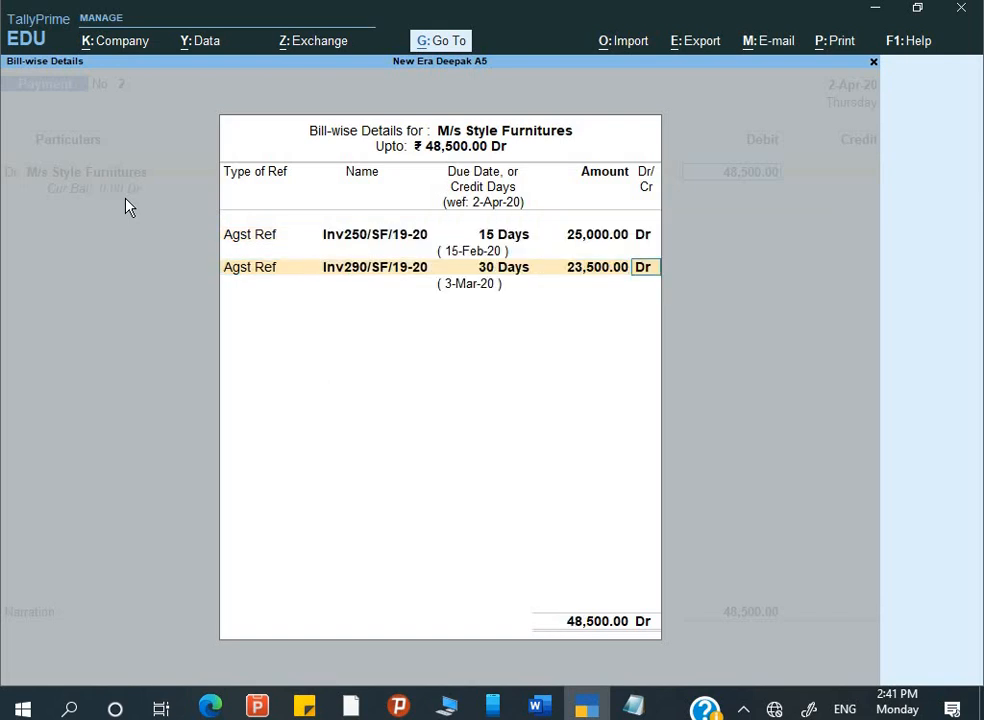
key(Return)
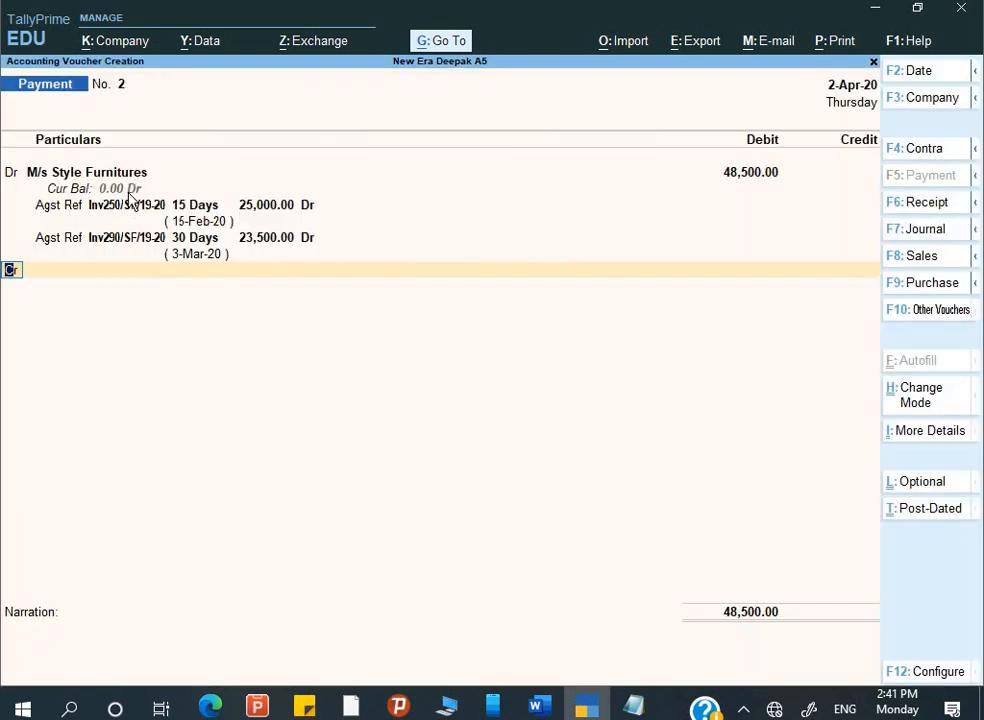
- Credit Corporation Bank with 48,000, keeping Cheque as the transaction type
key(Return)
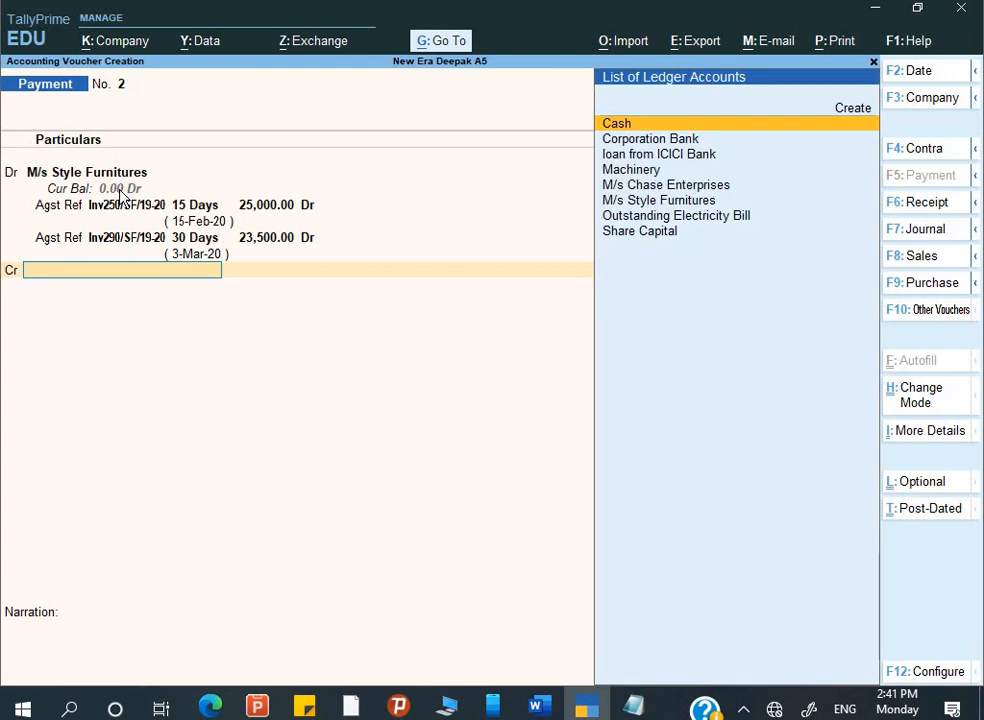
key(Down)
key(Return)
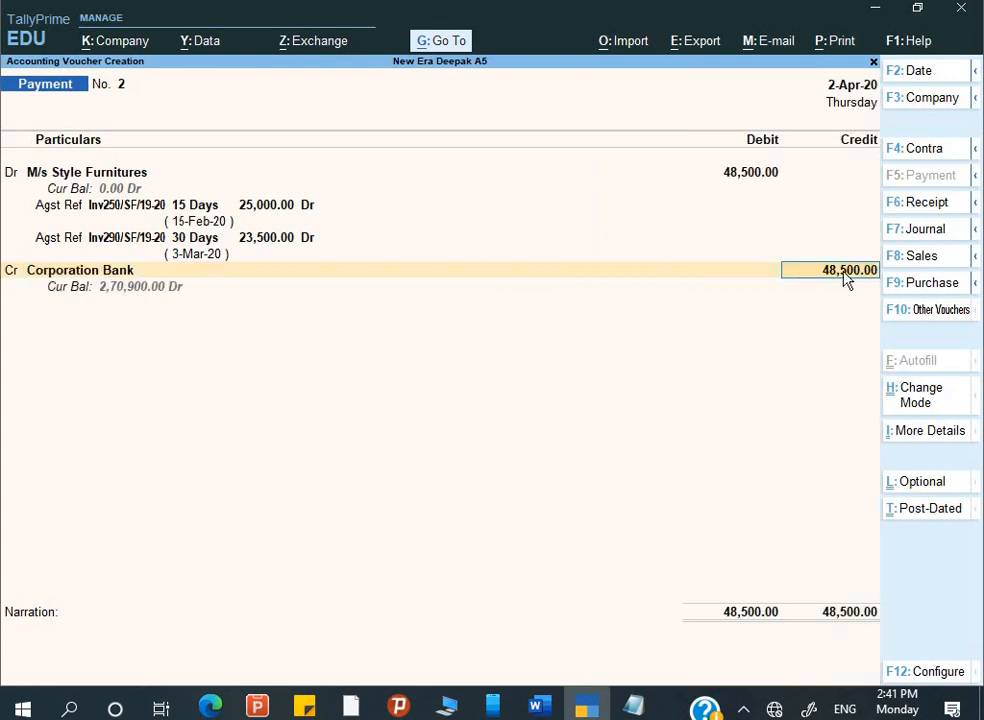
text(48000)
key(Return)
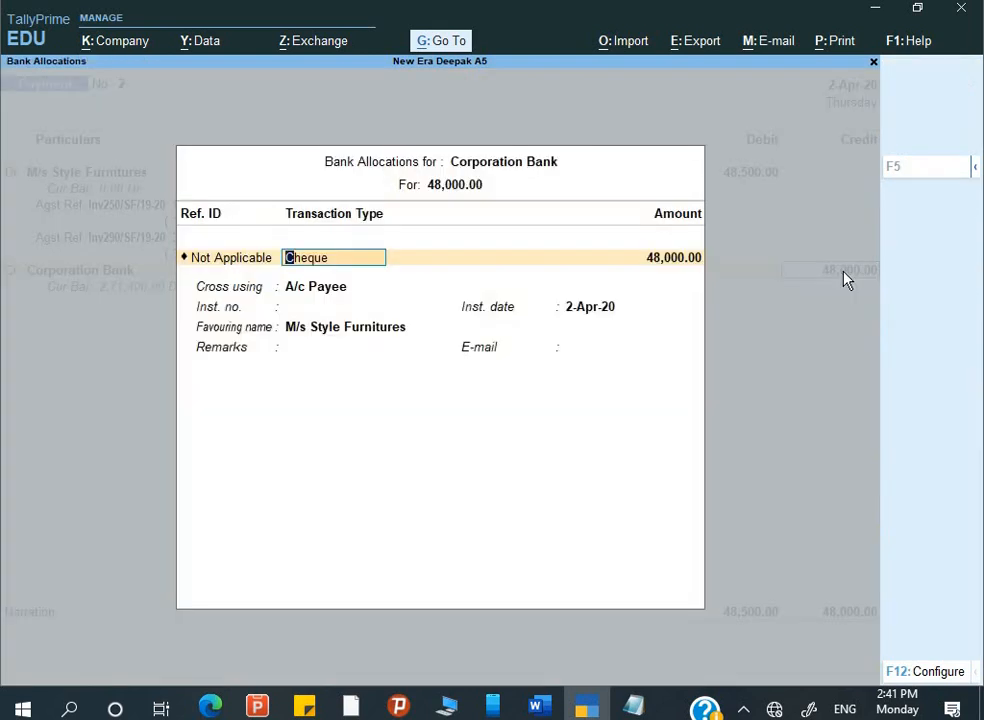
key(Return)
key(Return)
key(Return)
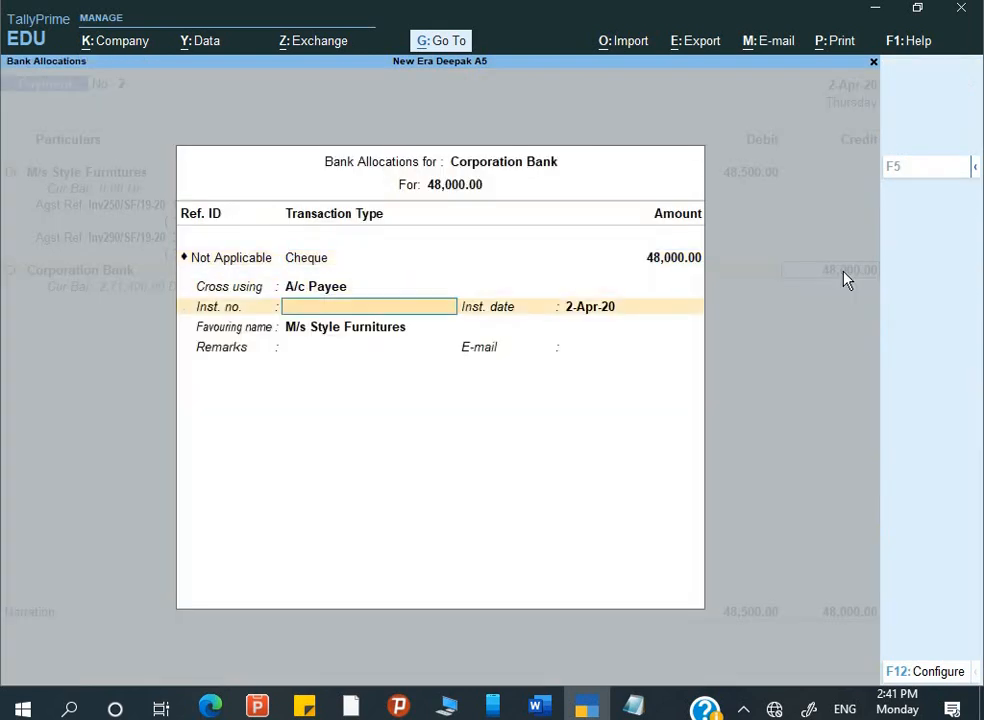
- Copy cheque number 478597 from item 5 of the Word assignment
key(alt+Tab)
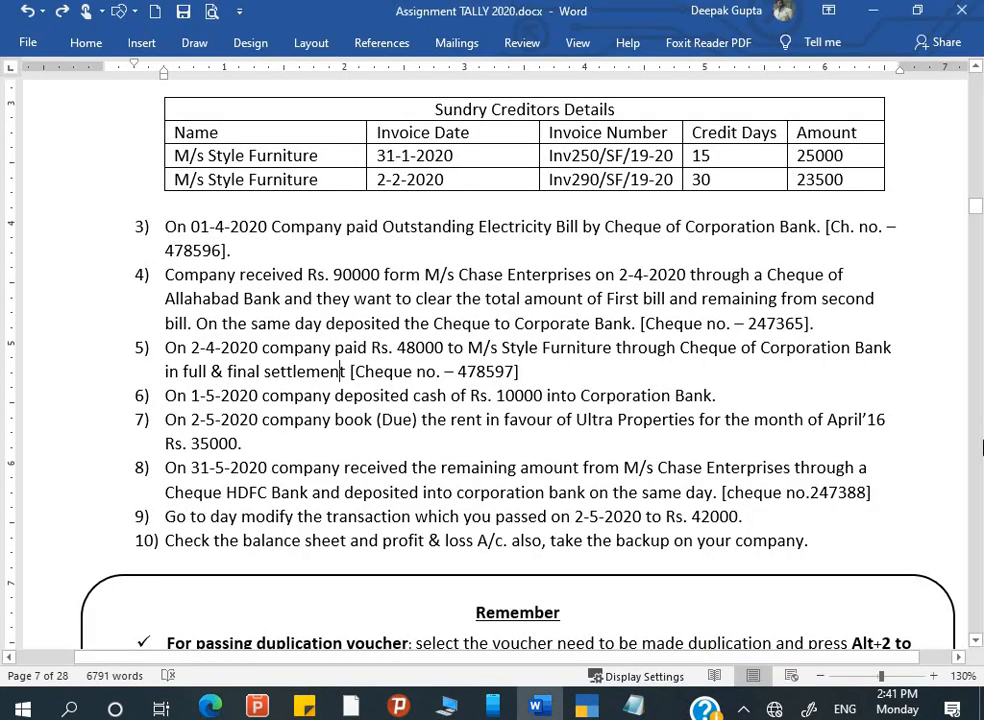
drag(748, 323, 804, 326)
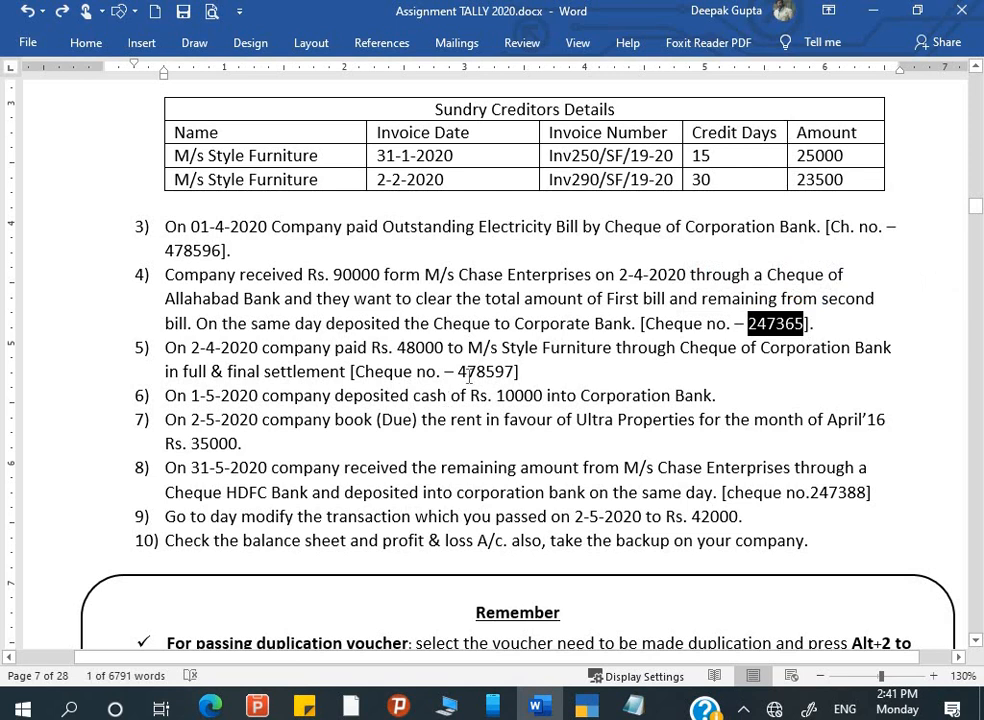
drag(458, 372, 515, 372)
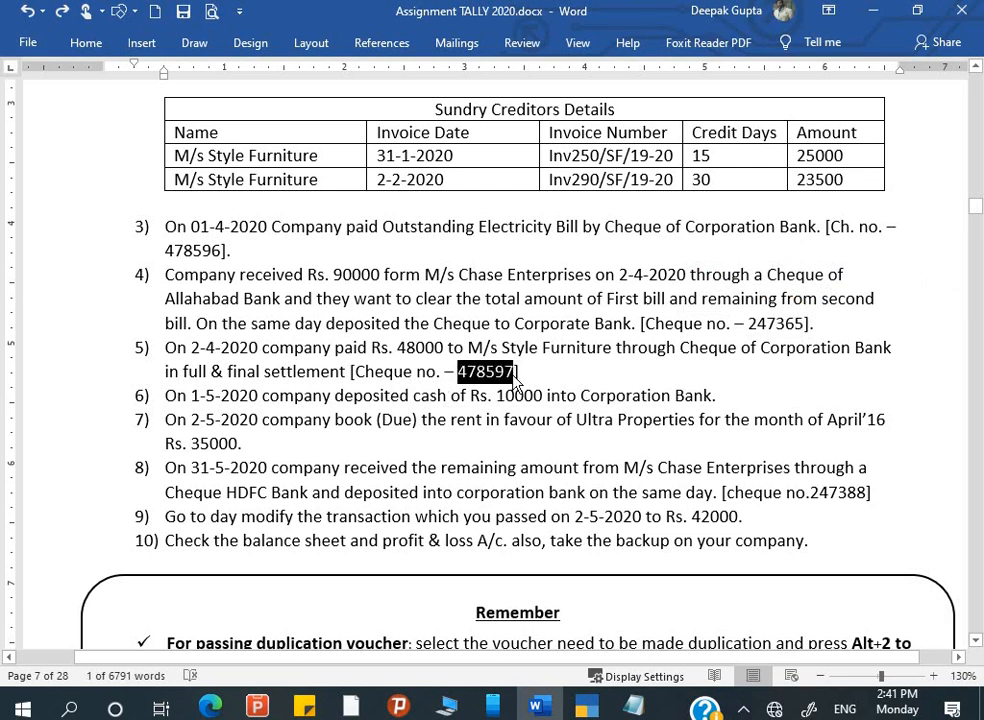
key(ctrl+c)
key(alt+Tab)
- Paste instrument number 478597, keep date 2-Apr-20 and favouring M/s Style Furnitures, and close allocations
key(ctrl+alt+v)
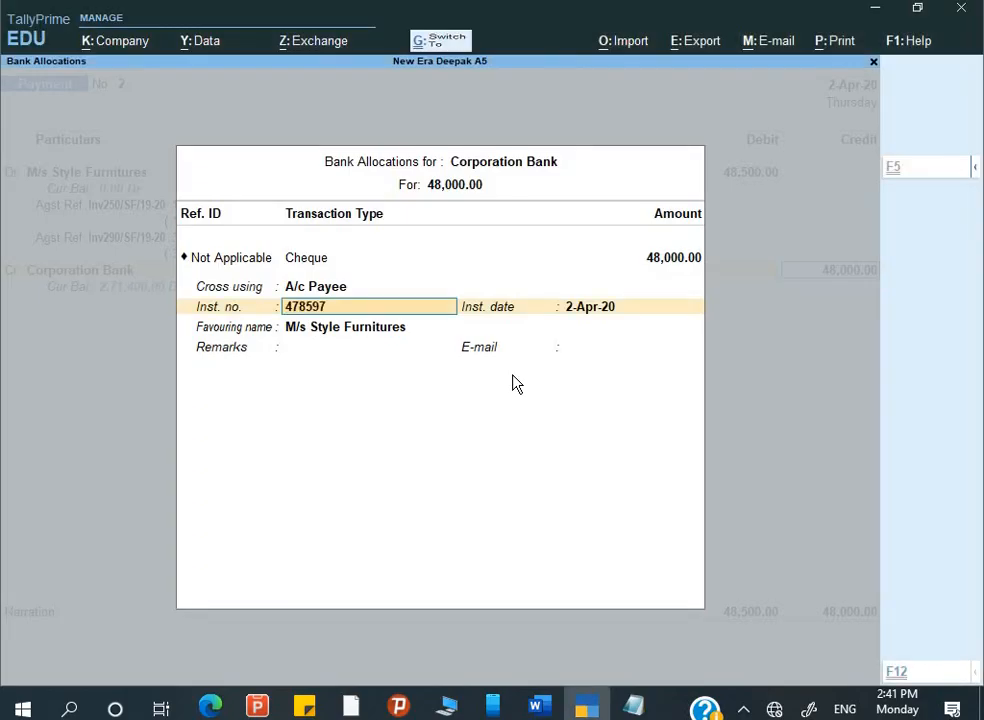
key(Return)
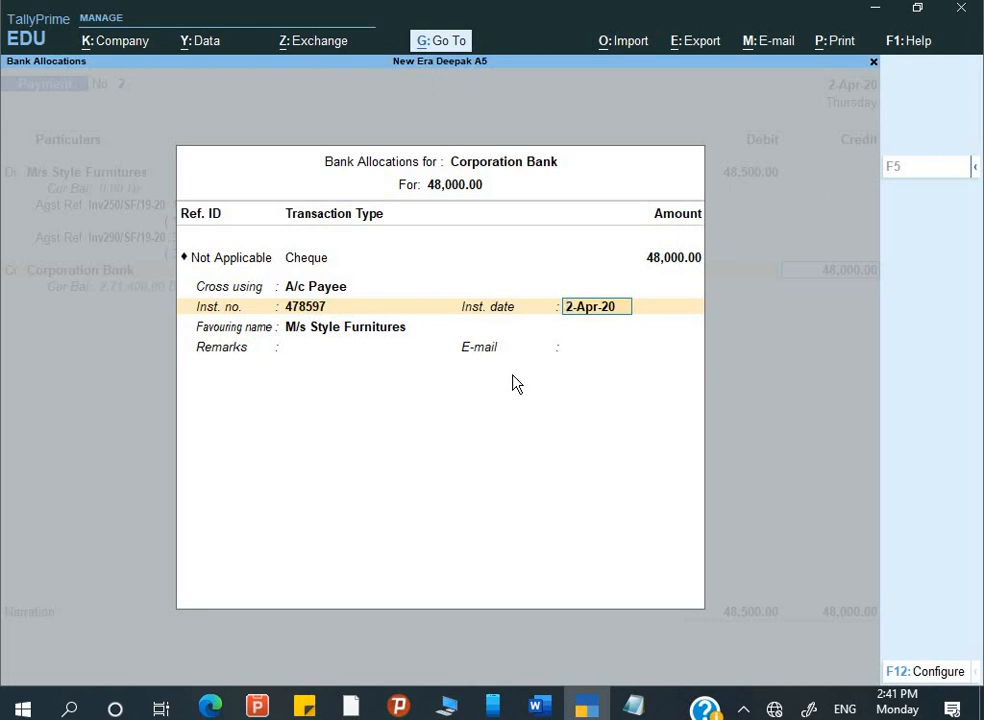
key(Return)
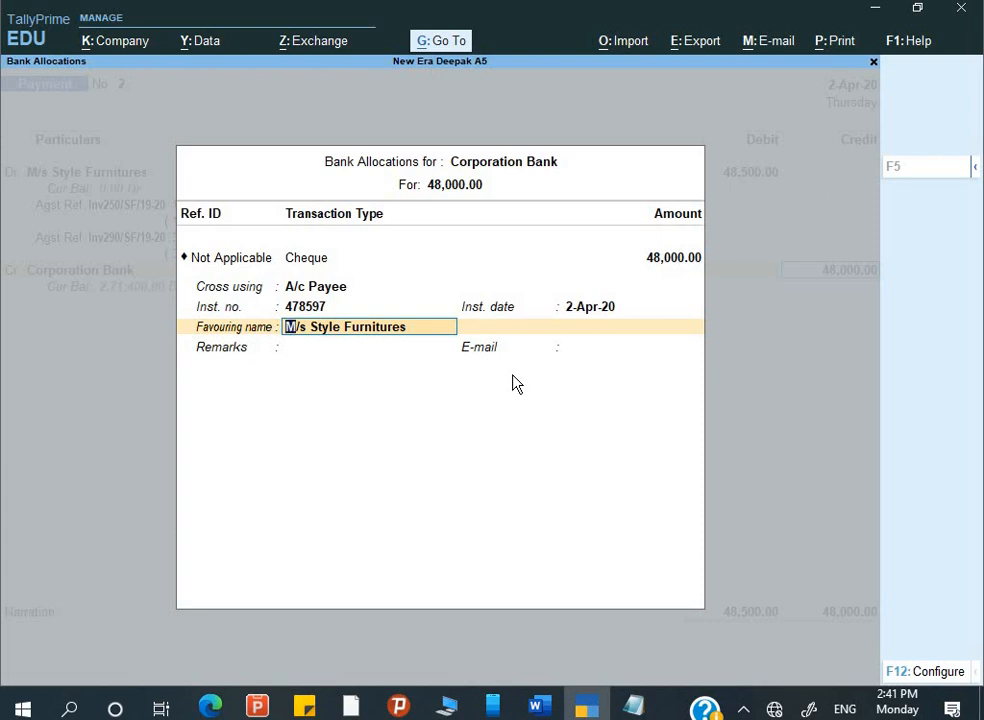
key(Return)
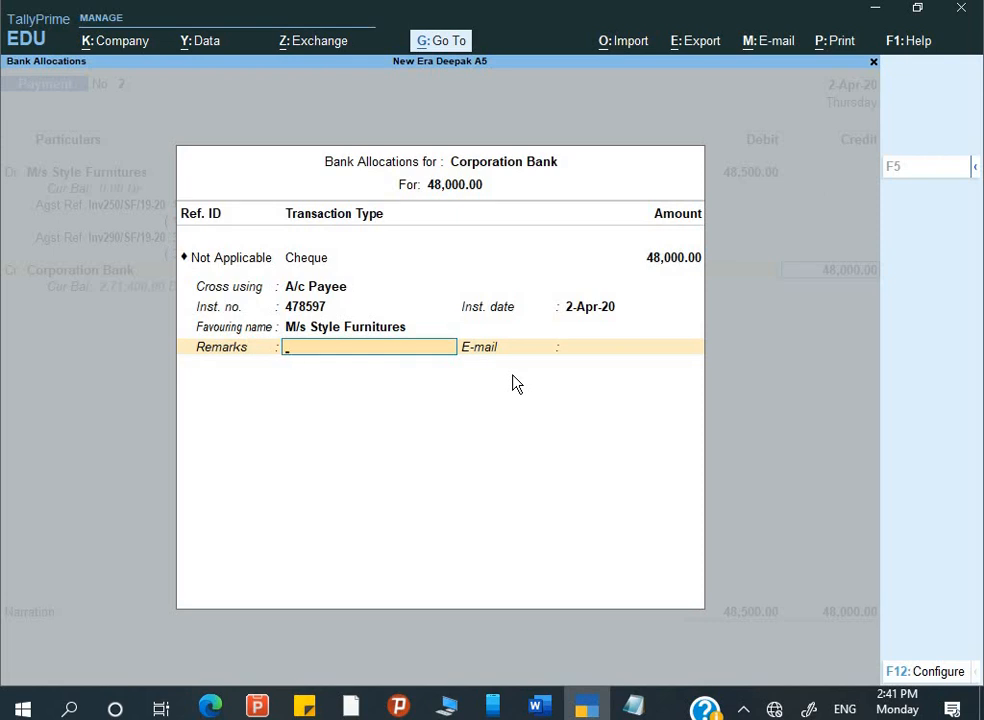
key(Return)
key(Return)
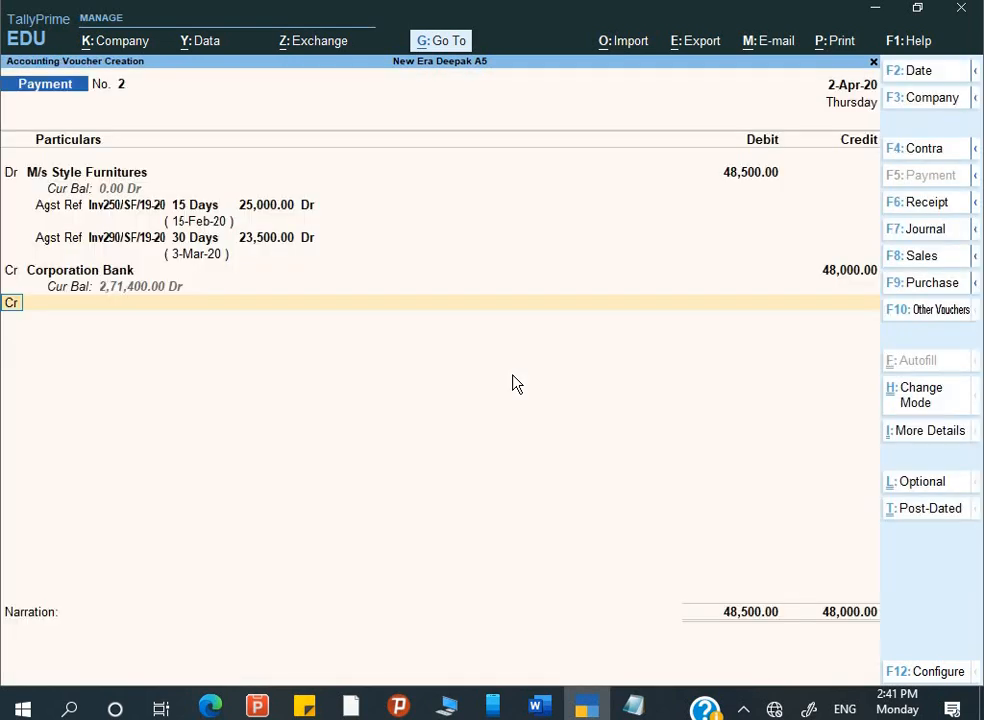
key(Return)
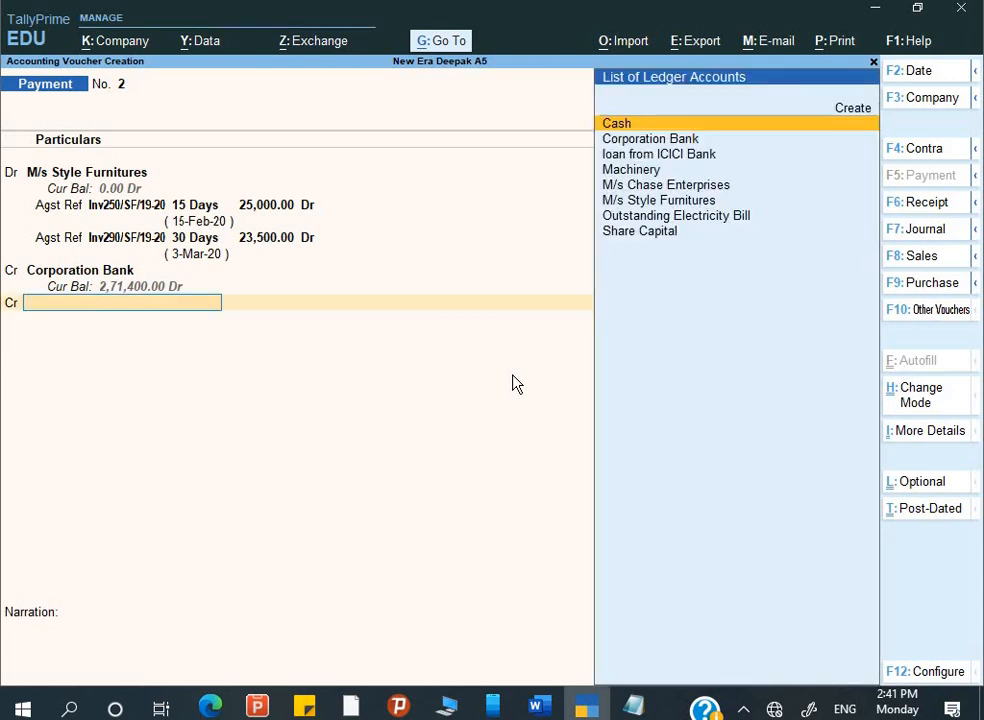
- Create and save a 'Discount Rec.' ledger under Indirect Incomes so it credits 500 in Payment voucher No. 2
key(alt+c)
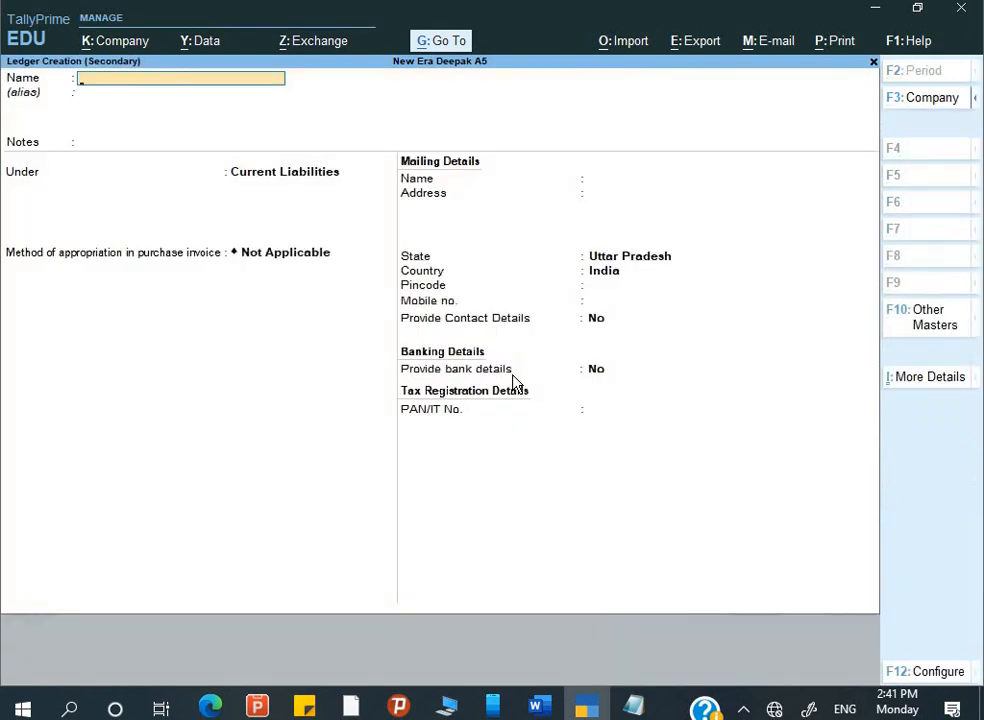
text(Discoun)
text(t)
text( Frec)
key(BackSpace)
key(BackSpace)
key(BackSpace)
key(BackSpace)
key(BackSpace)
text(Rec.)
key(Return)
key(Return)
key(Return)
text(I)
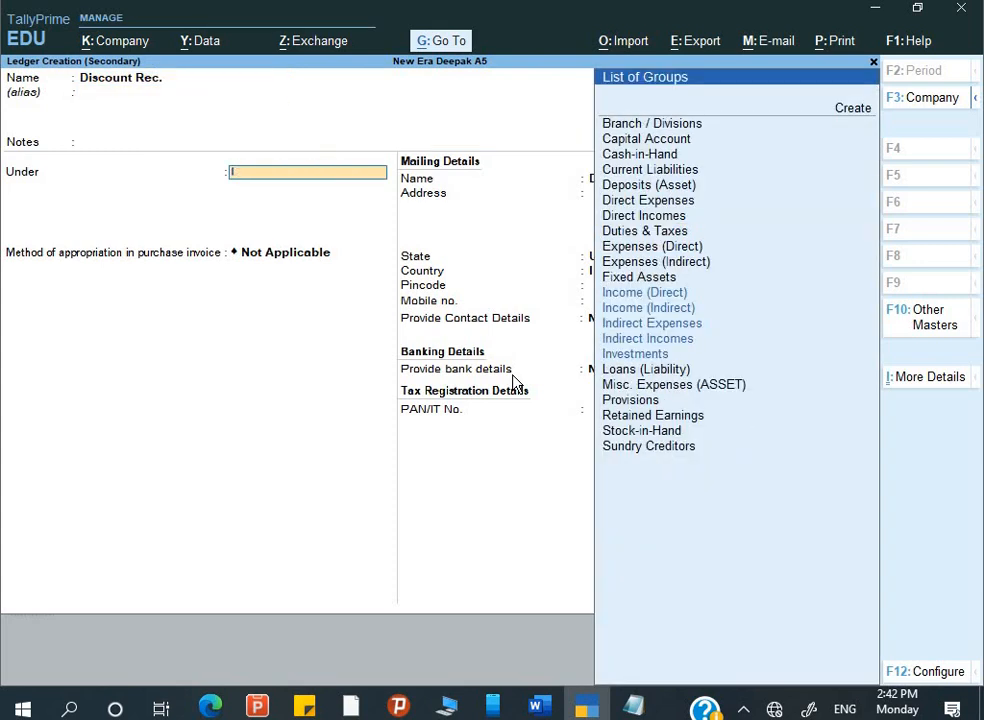
key(Down)
key(Return)
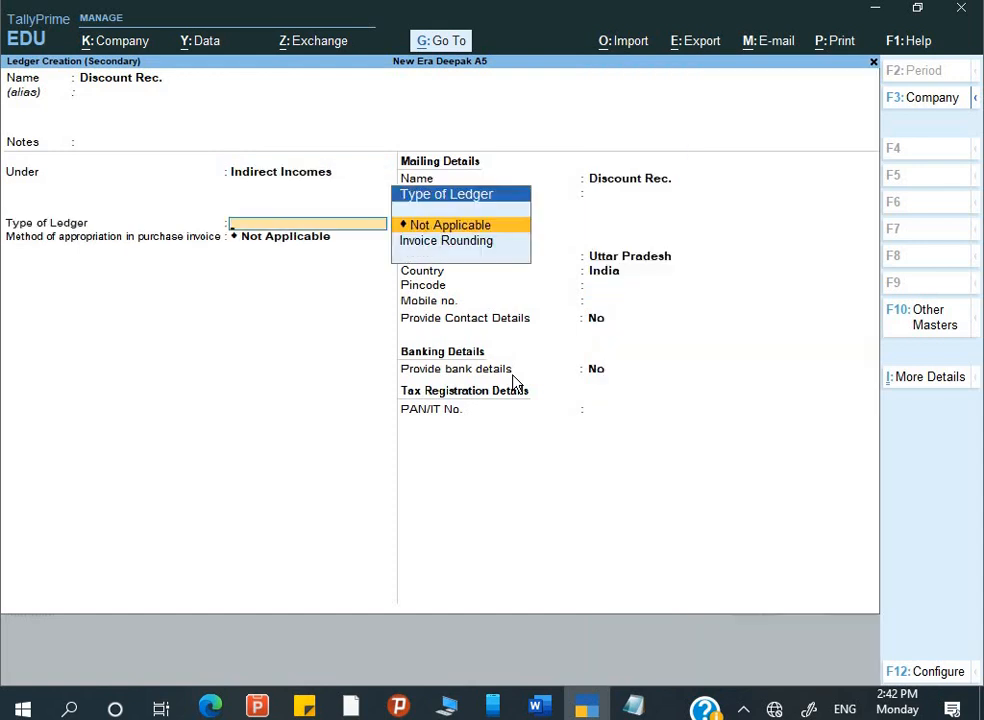
key(ctrl+a)
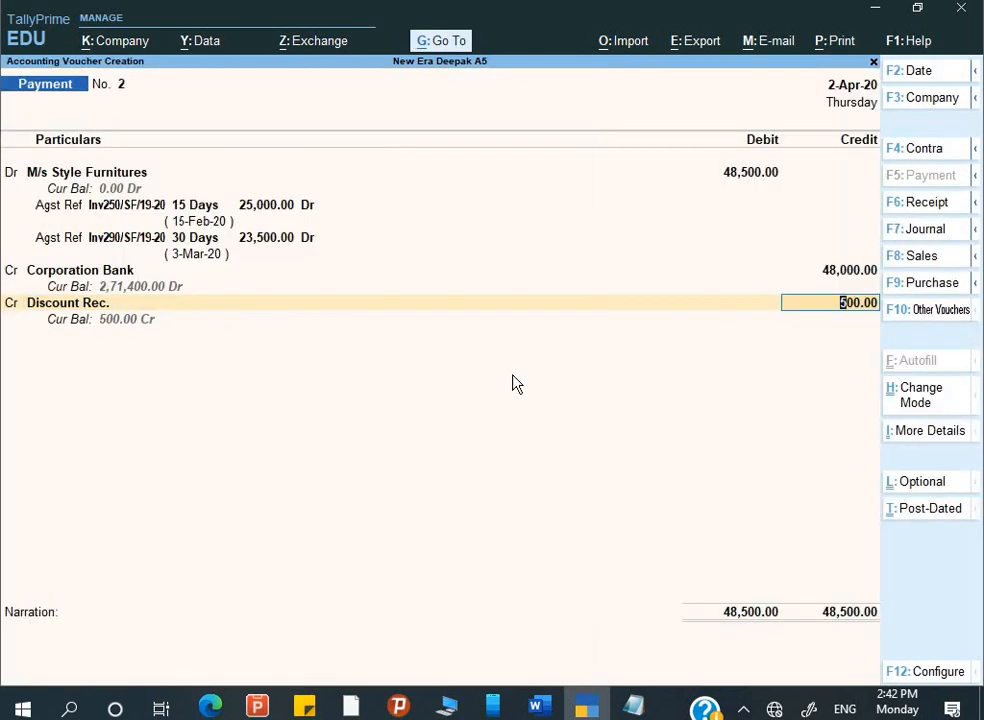
- Keep the 500 discount credit and enter the narration 'Being payment made & discount rec.'
key(Return)
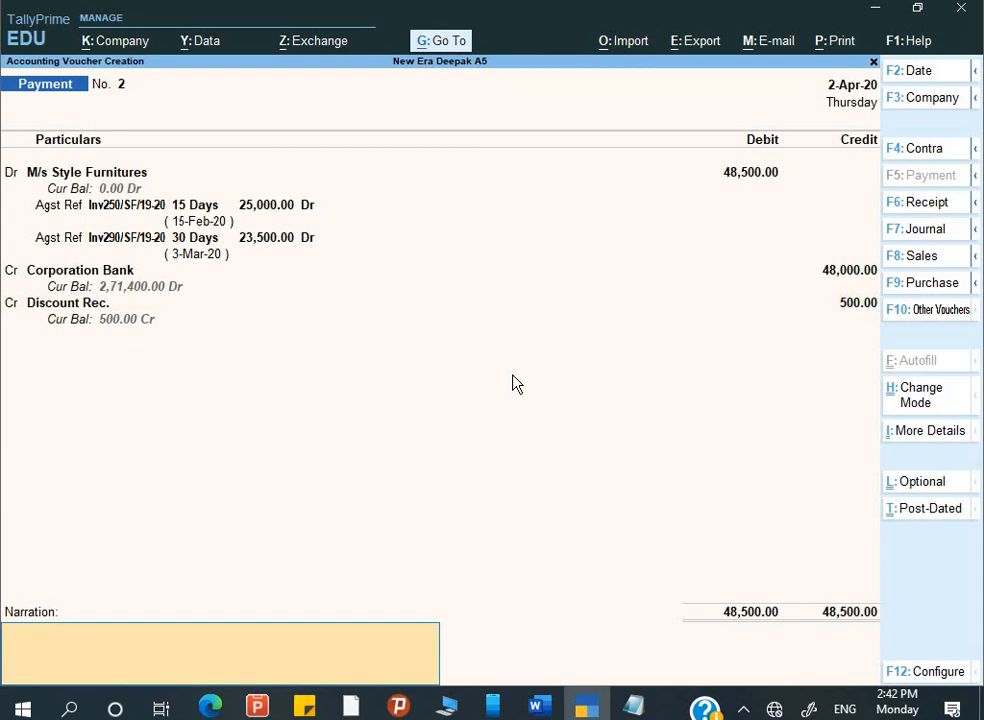
text(Being discount rec.)
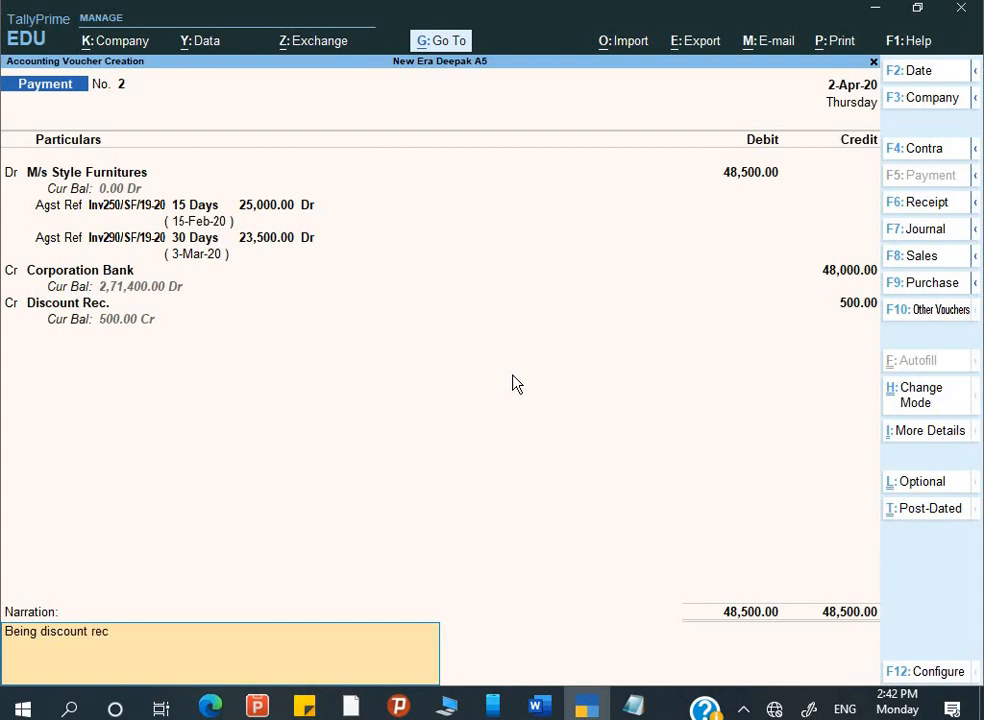
key(BackSpace)
key(BackSpace)
key(BackSpace)
key(BackSpace)
key(BackSpace)
key(BackSpace)
key(BackSpace)
key(BackSpace)
key(BackSpace)
key(BackSpace)
key(BackSpace)
text(payment made &)
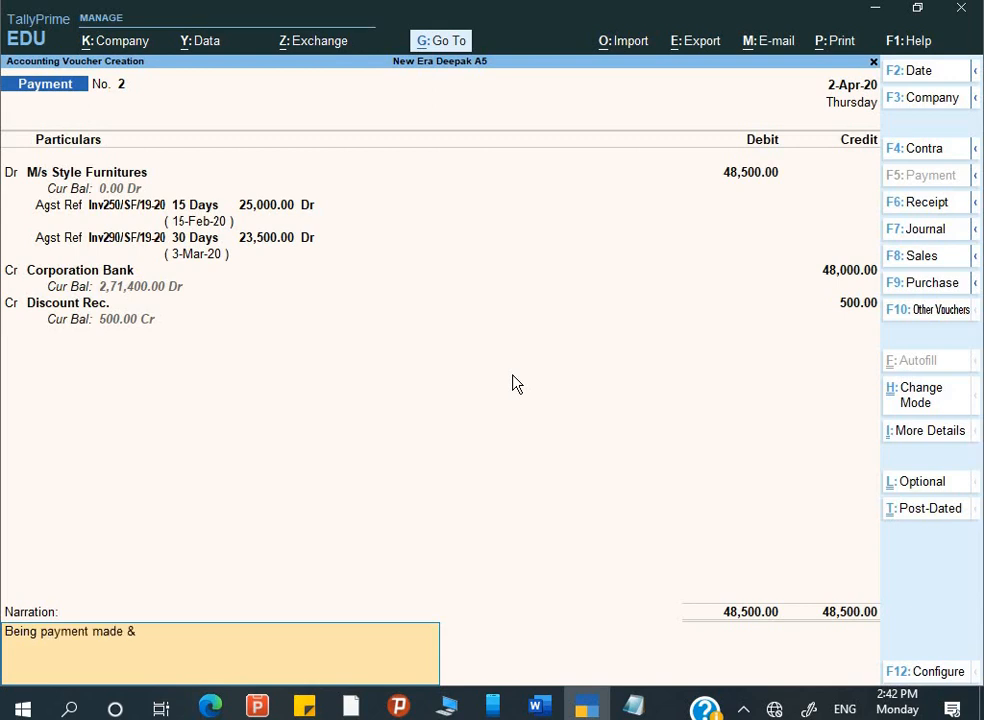
text( discount rec.)
key(Return)
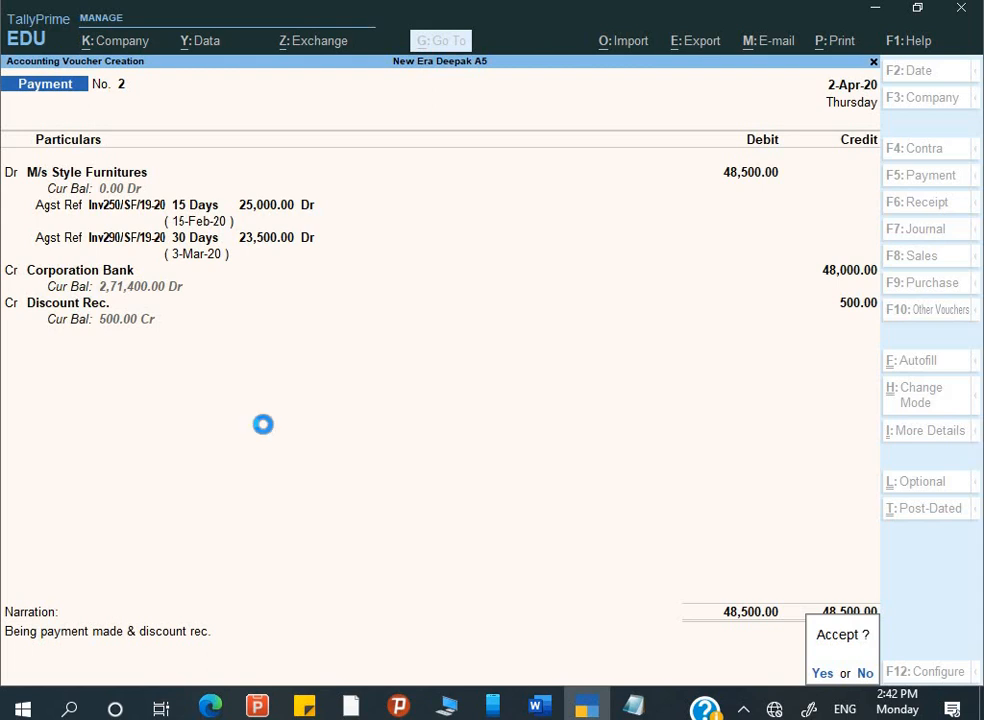
- Accept Payment voucher No. 2 (48,500 to M/s Style Furnitures, 500 discount)
key(Return)
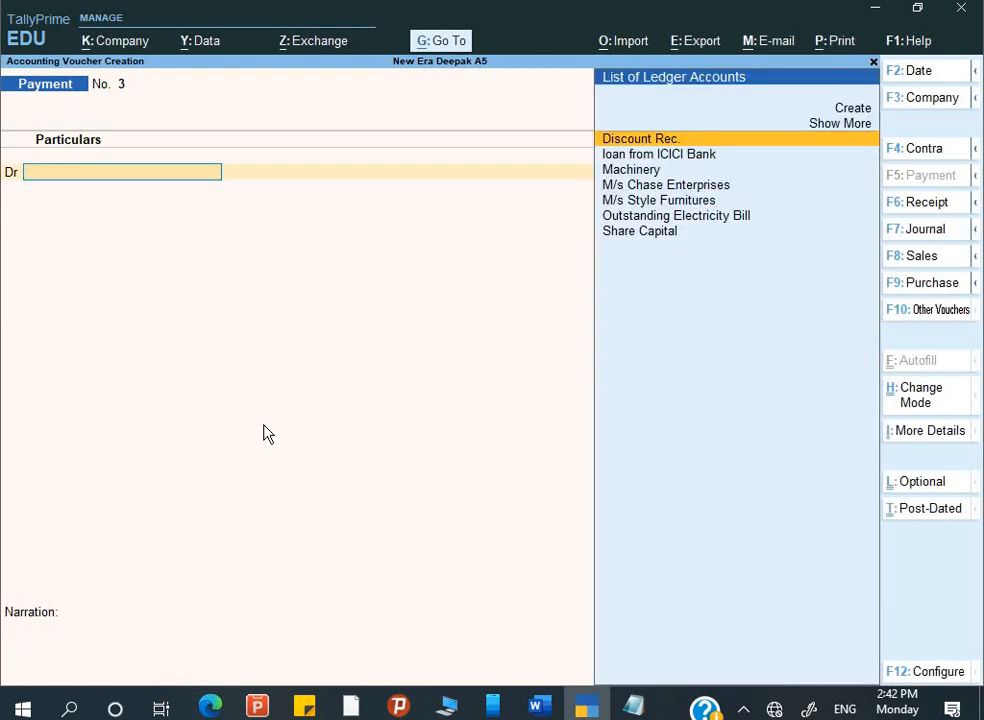
key(alt+Tab)
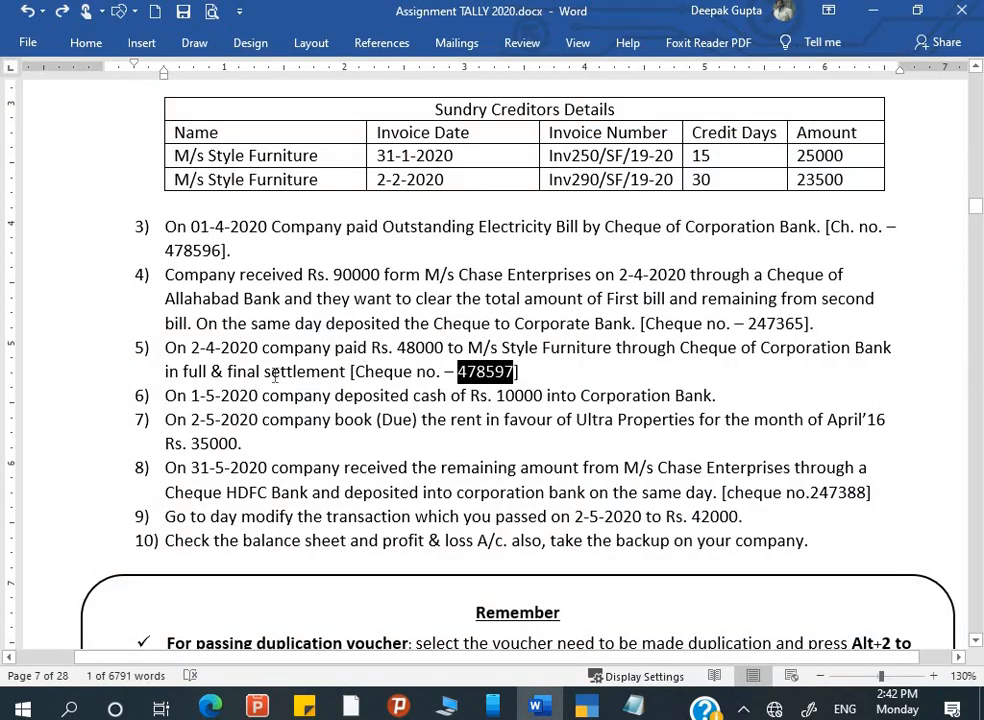
- Read assignment item 6: deposit Rs. 10000 cash into Corporation Bank
double_click(195, 371)
shift+click(347, 371)
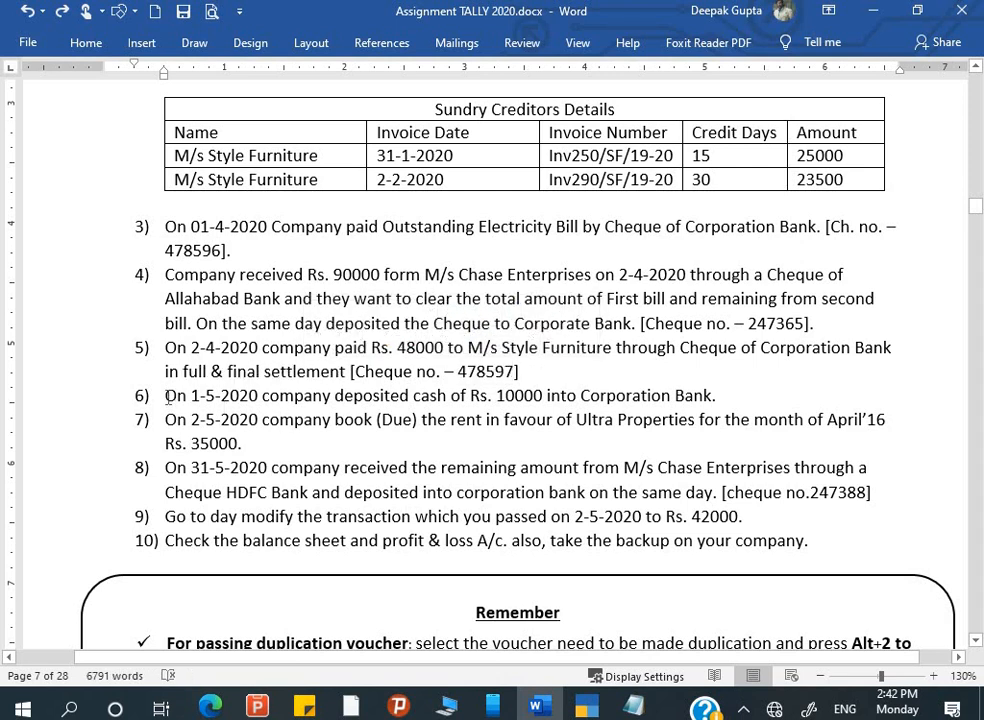
drag(165, 396, 677, 396)
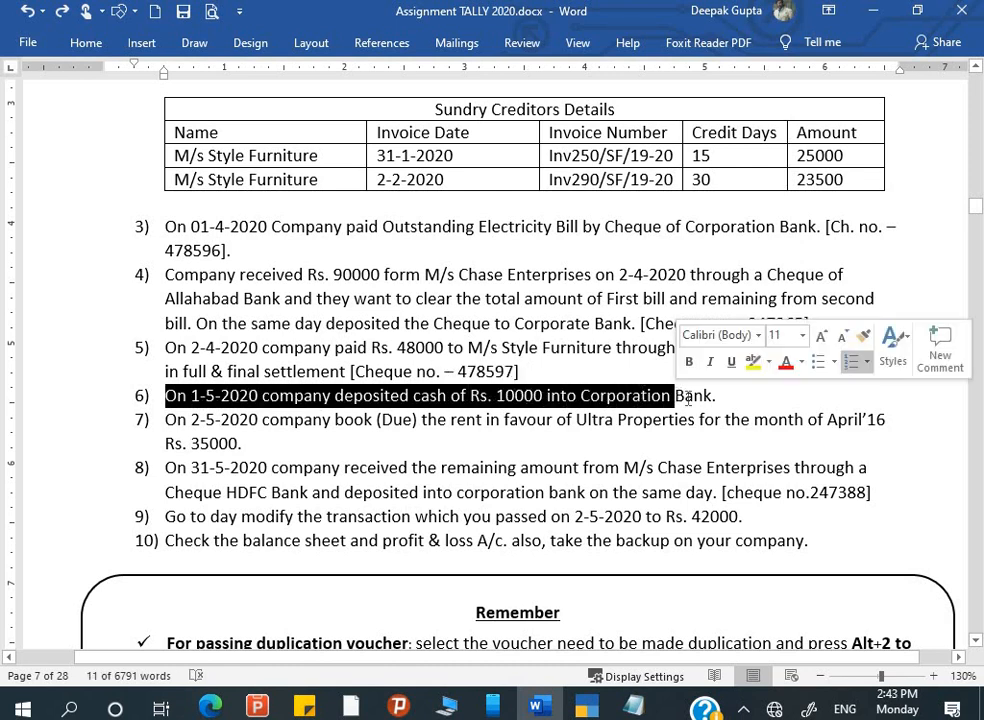
click(716, 419)
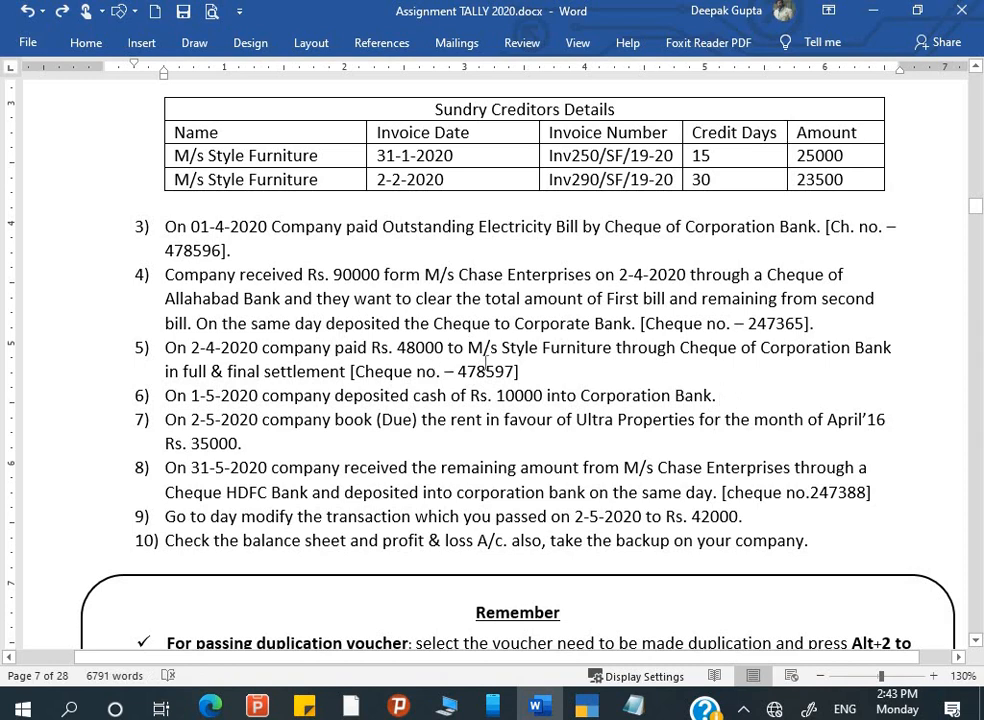
key(alt+Tab)
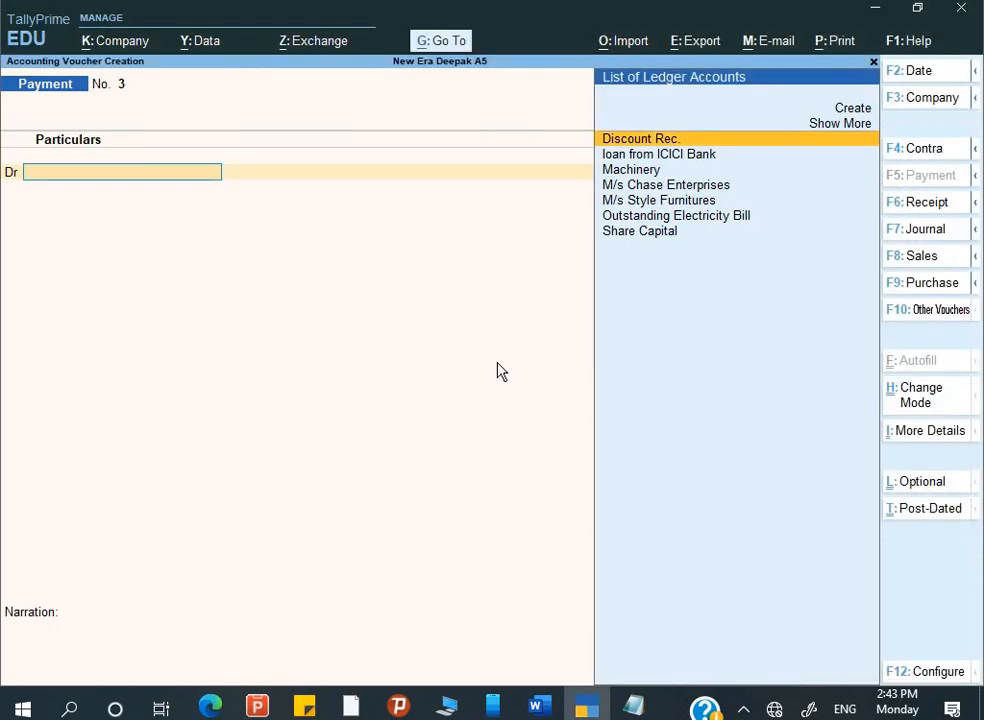
- Switch to a Contra voucher dated 1-May-20
key(F4)
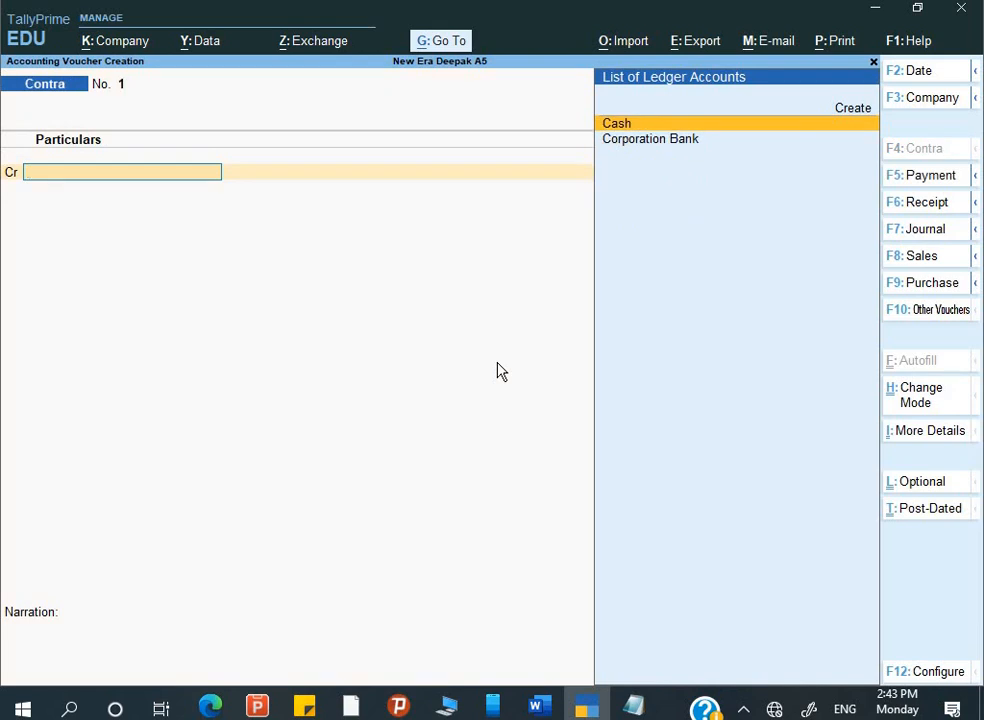
key(F2)
text(1-5)
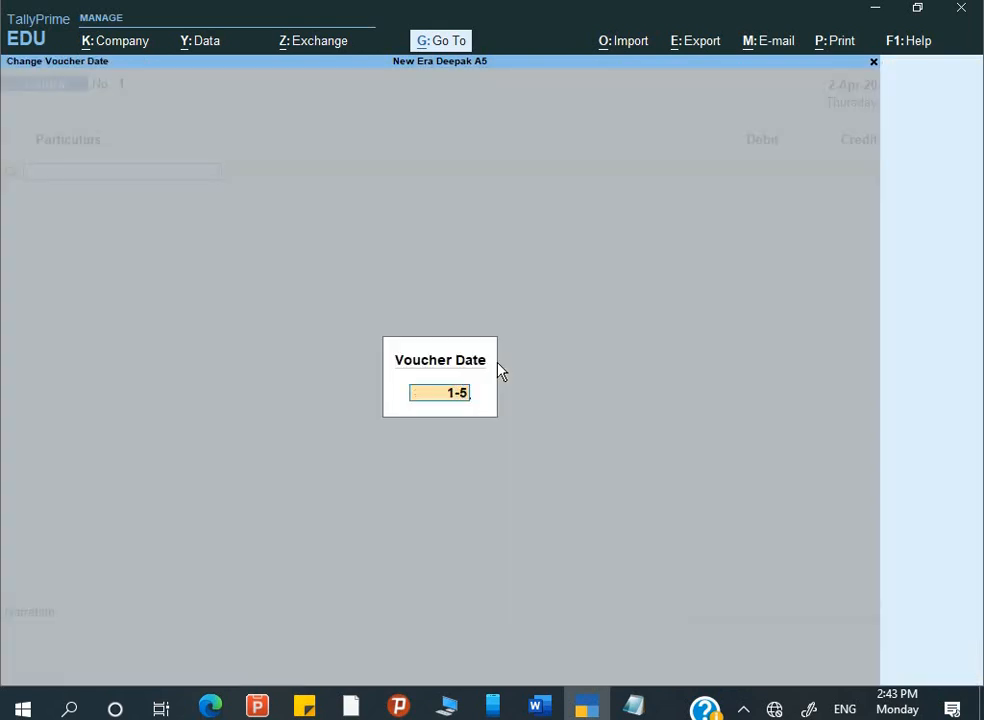
key(Return)
- Credit Cash with 10,000, correcting the ledger from Corporation Bank to Cash
key(Down)
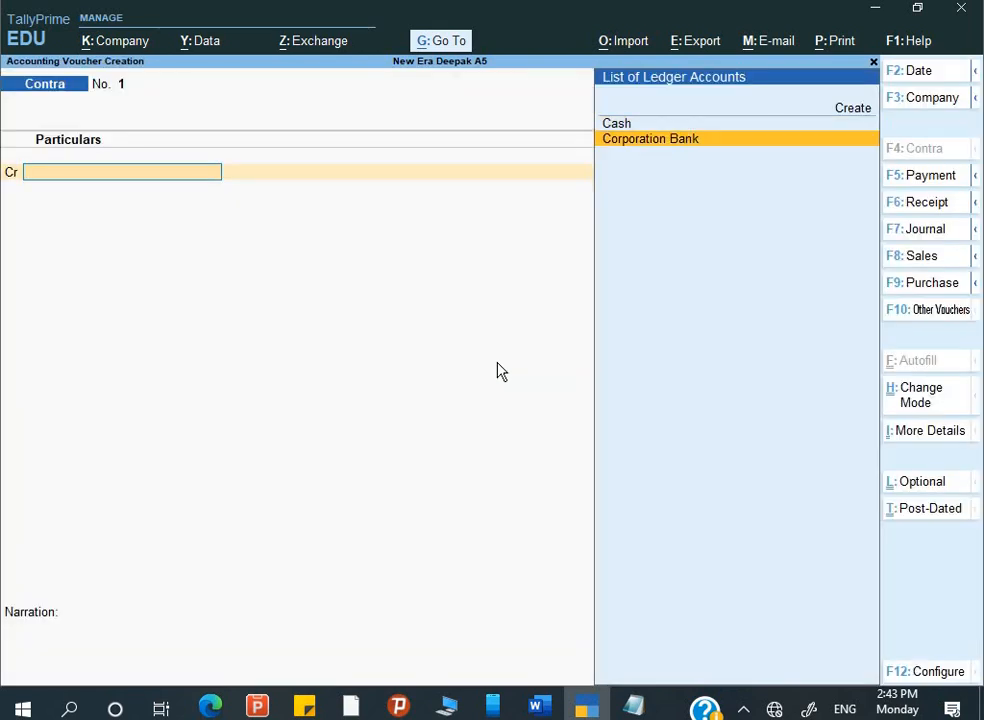
key(Return)
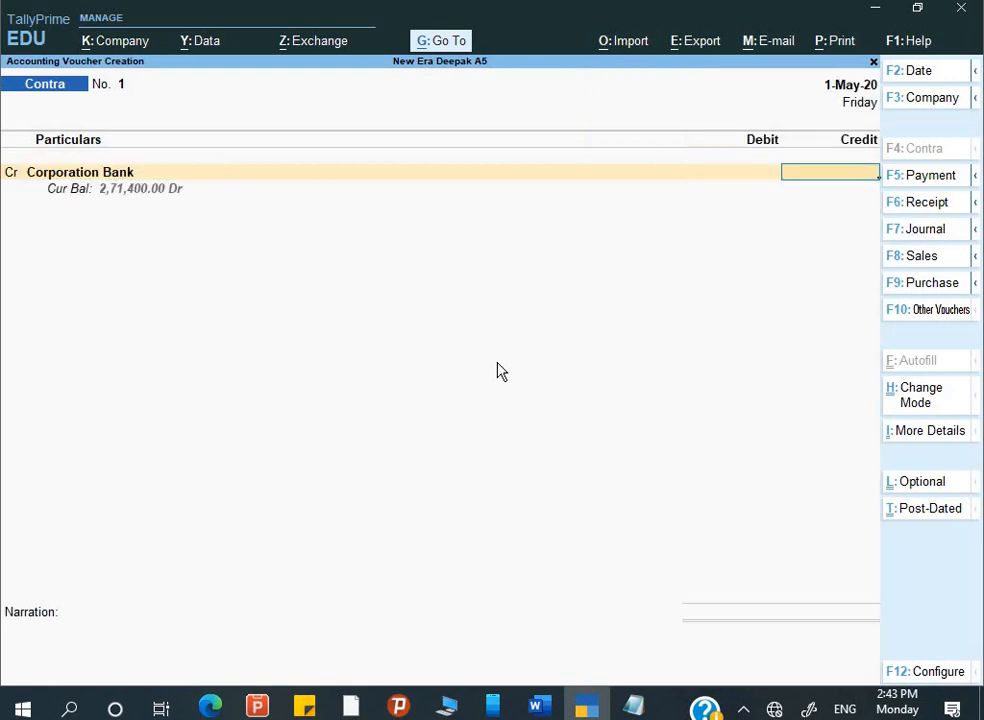
text(10000)
key(Return)
key(Return)
key(Return)
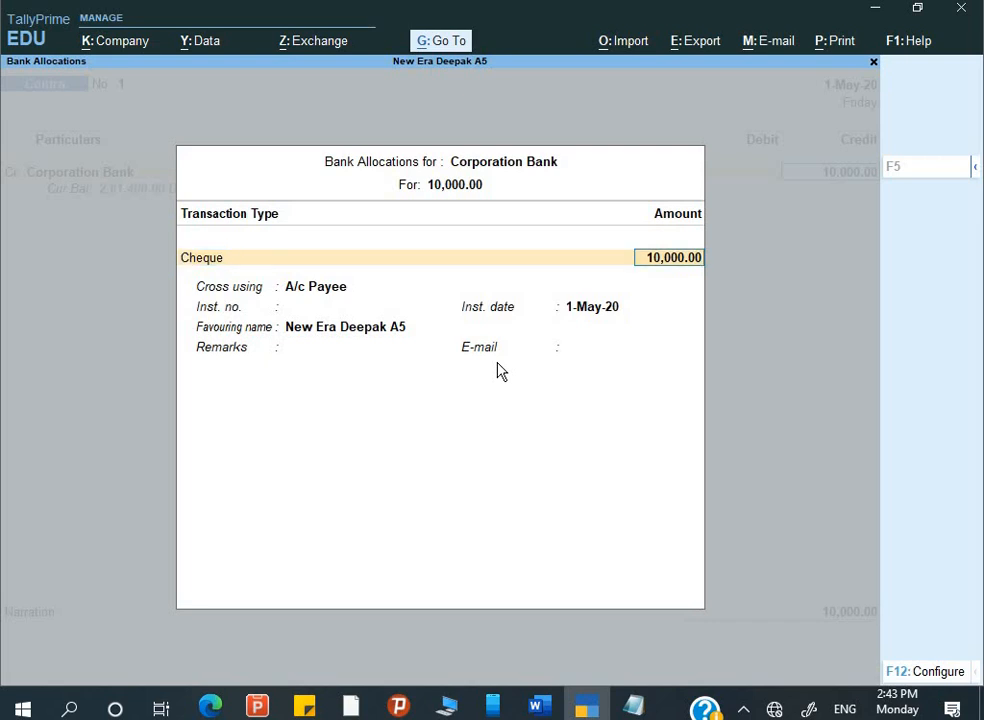
key(Return)
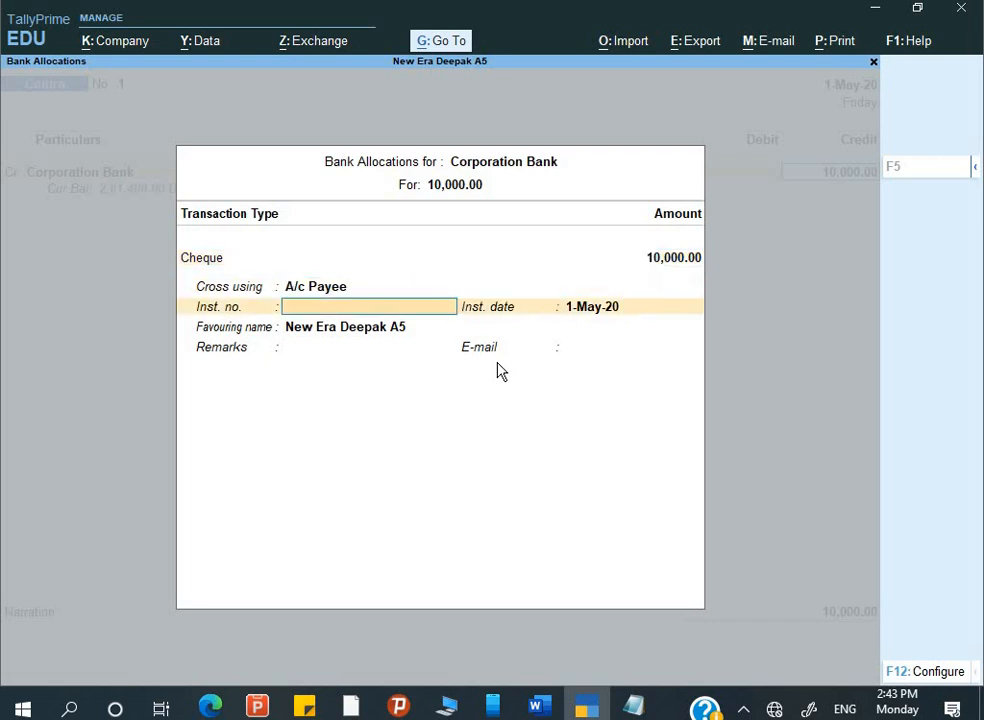
key(Return)
key(Return)
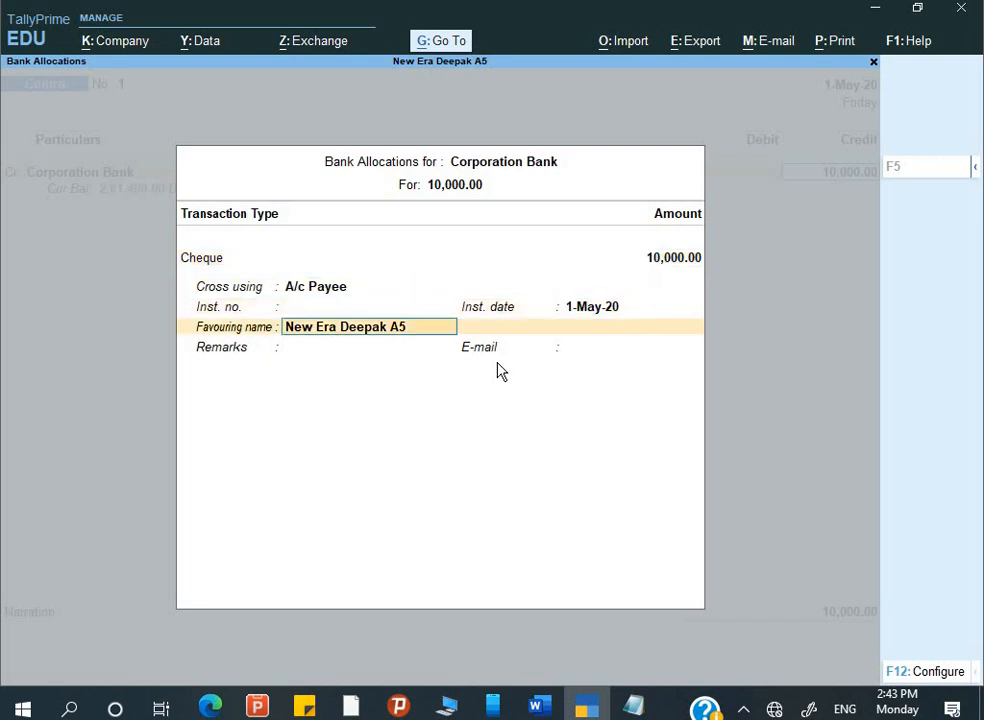
key(BackSpace)
key(BackSpace)
key(BackSpace)
key(BackSpace)
key(BackSpace)
key(BackSpace)
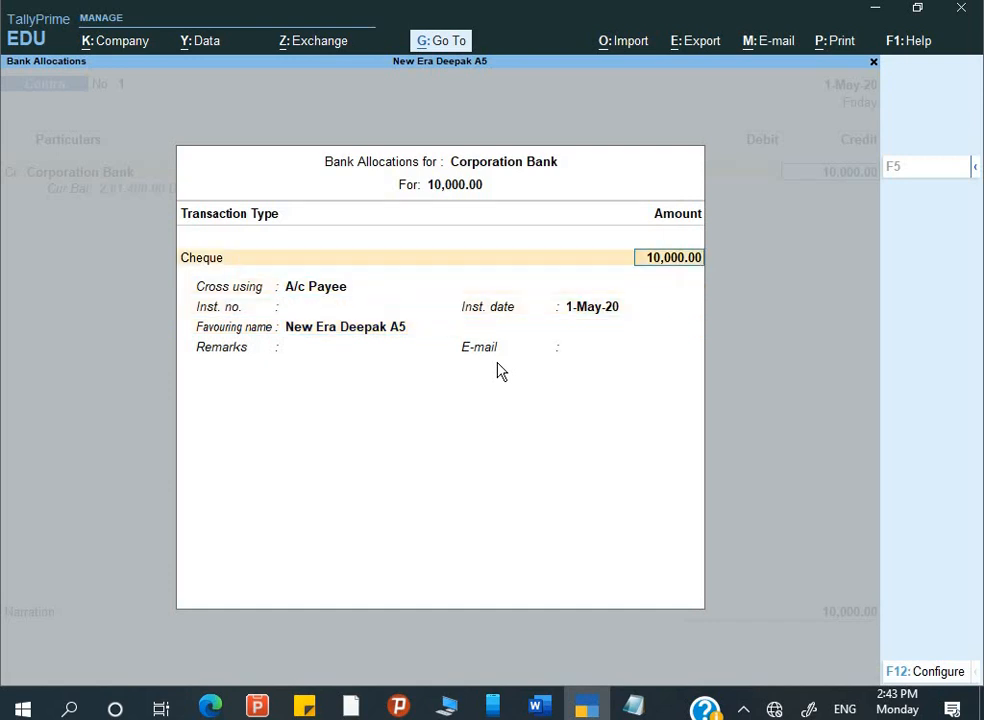
key(Up)
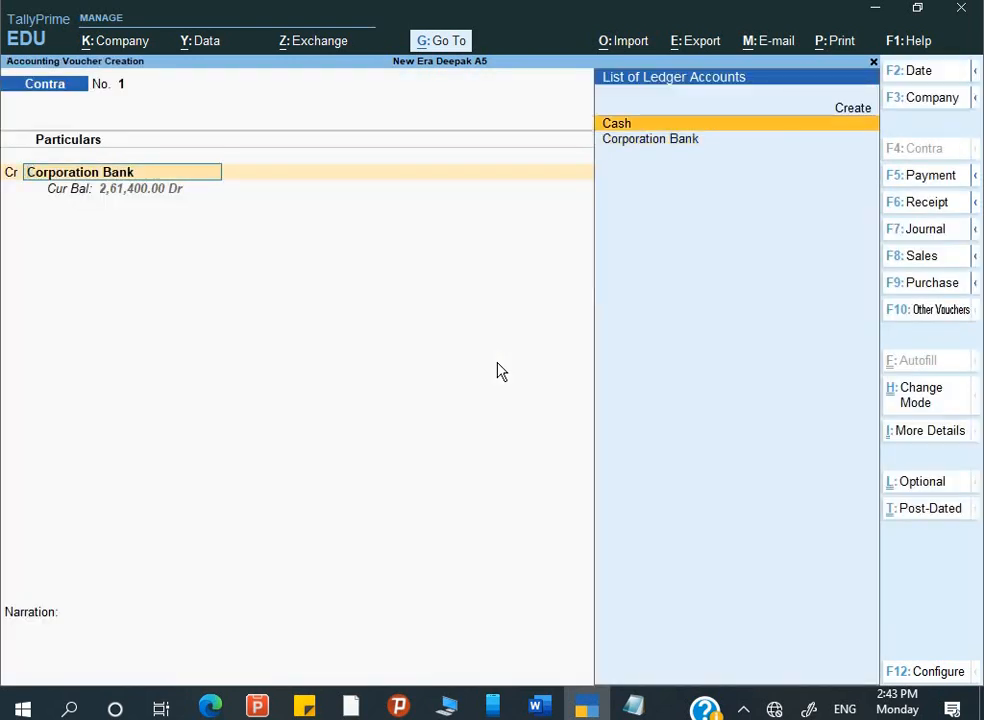
key(Return)
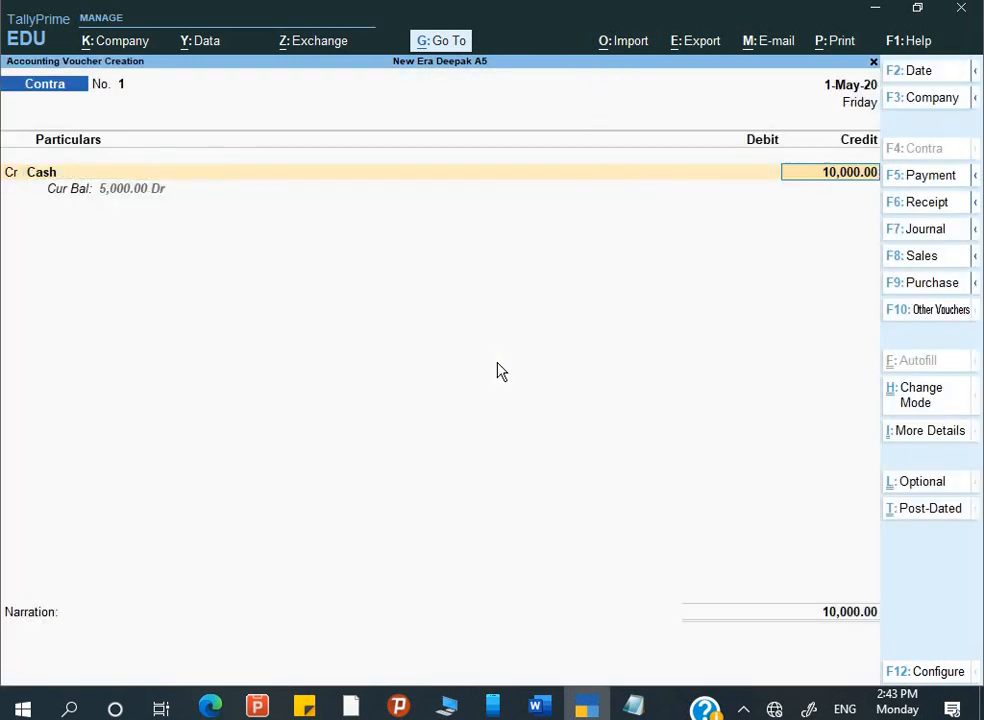
key(Return)
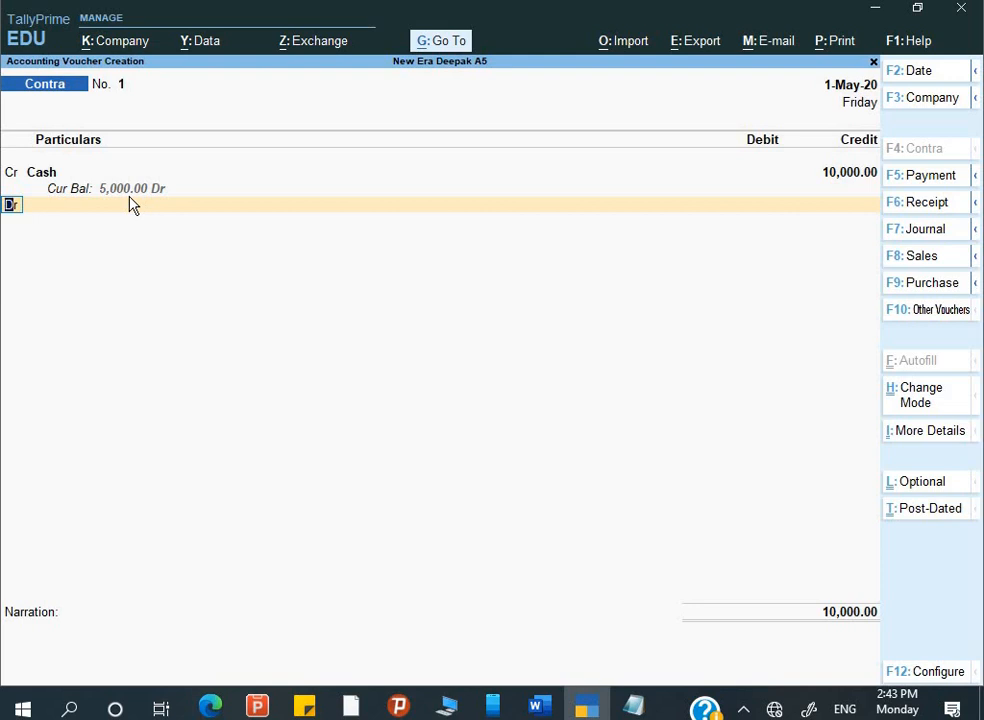
- Debit Corporation Bank 10,000, recording the cash as five 2000 notes
key(Return)
text(C)
key(Down)
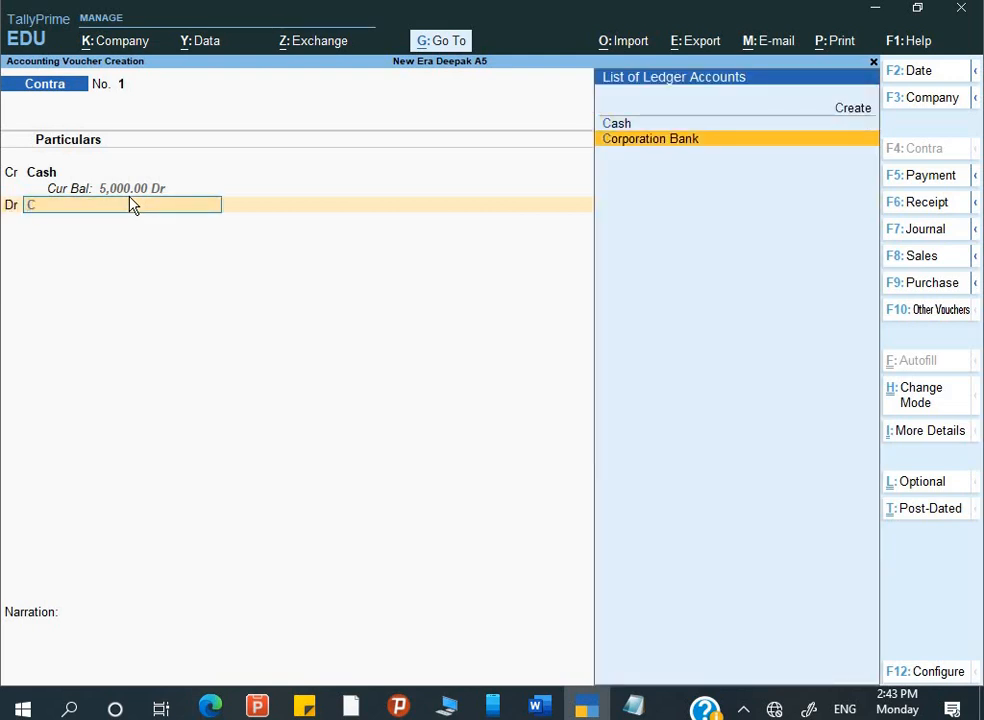
key(Return)
key(Return)
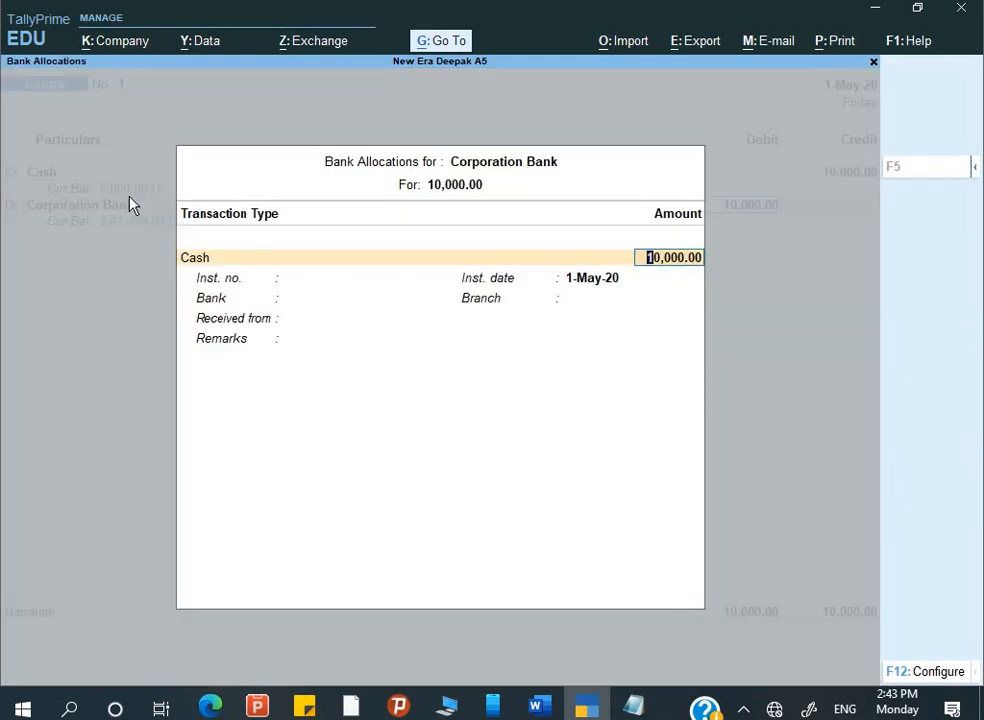
key(Return)
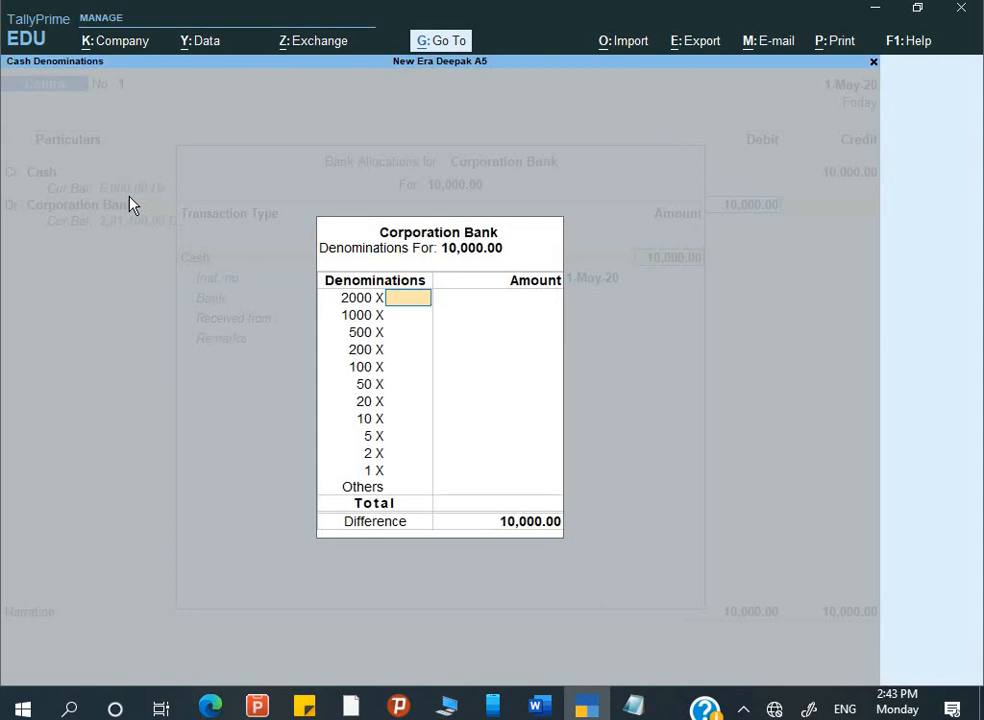
key(alt+Tab)
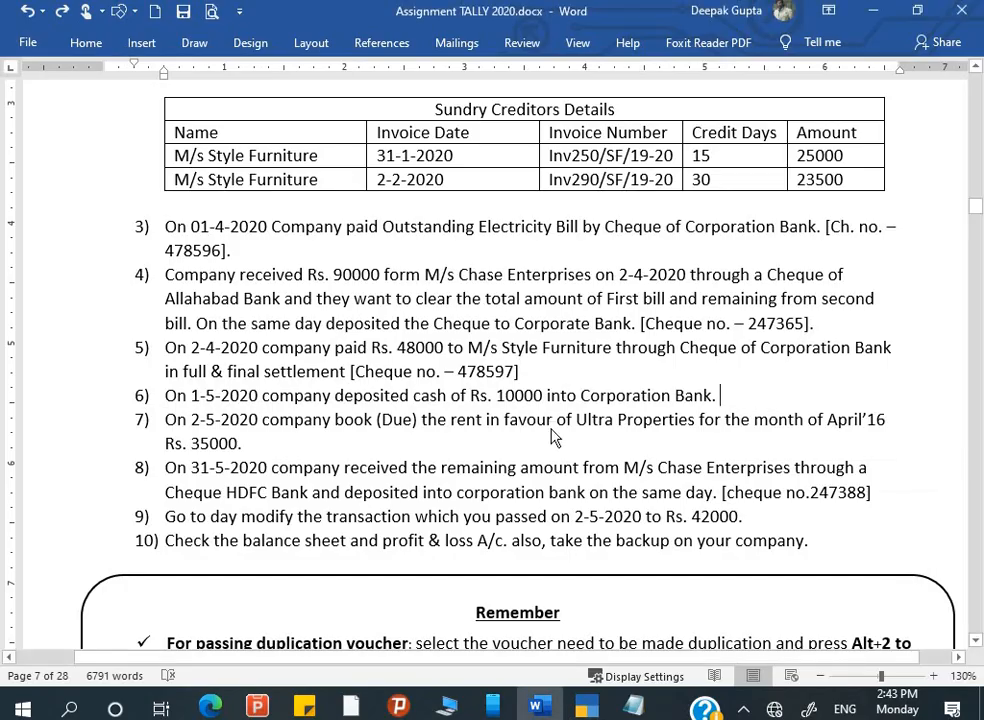
key(alt+Tab)
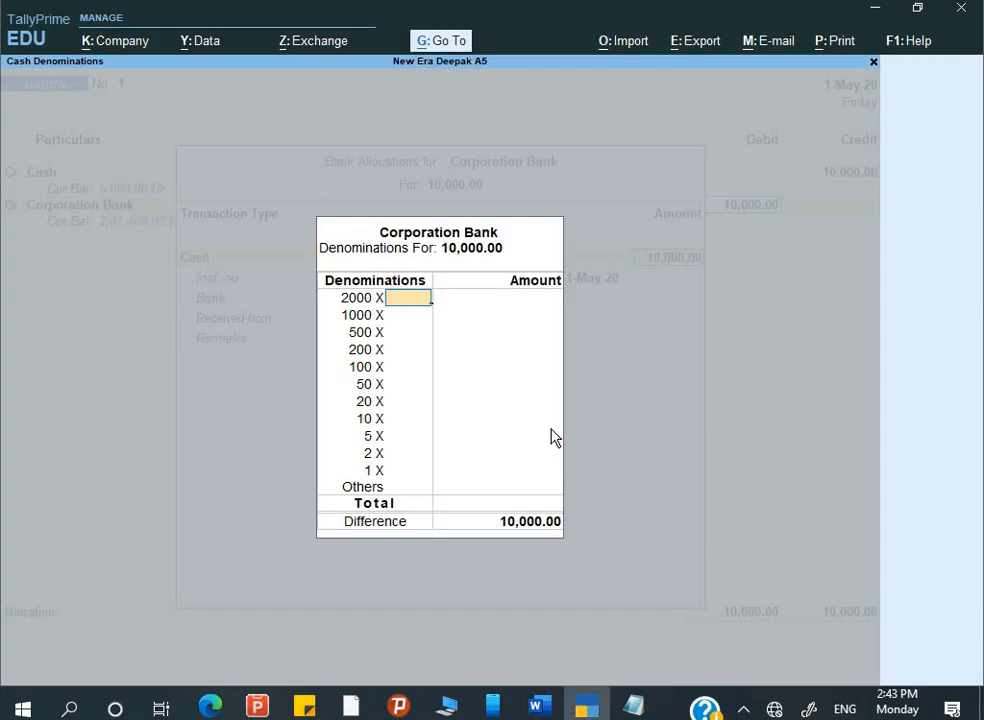
text(5)
key(Return)
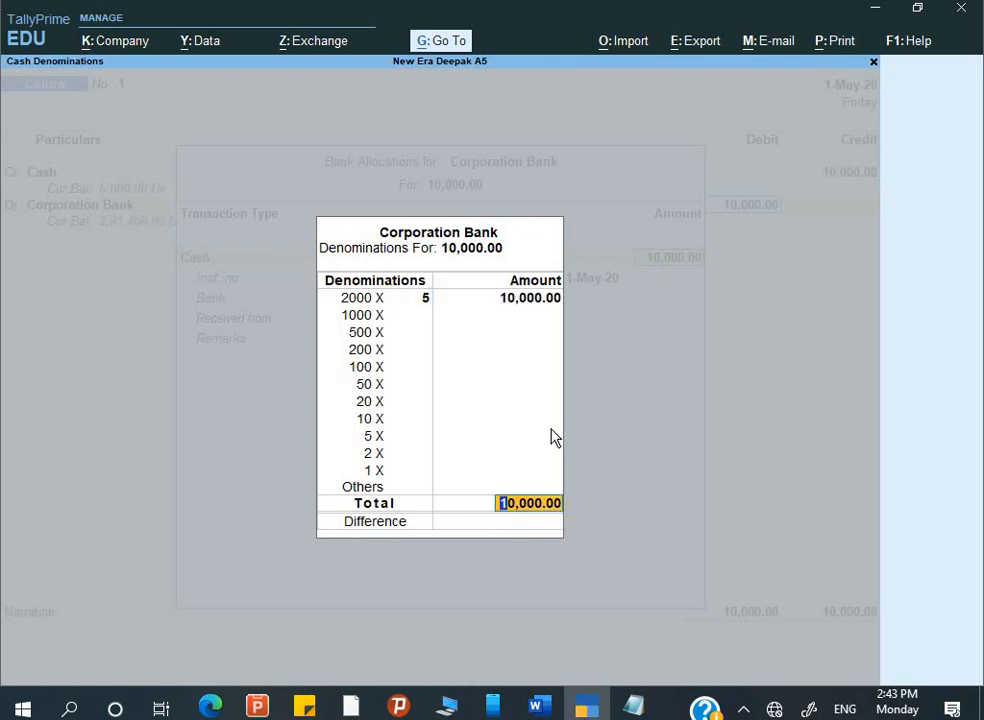
key(Return)
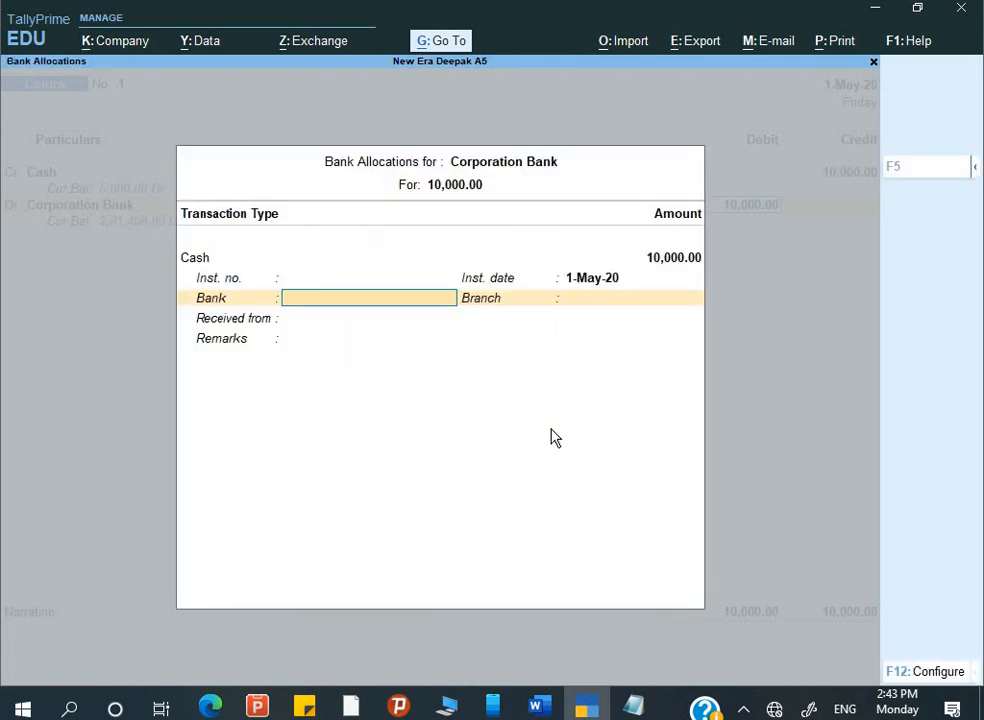
- Set the bank allocation to Not Applicable and begin the narration 'Being cash deposited'
key(BackSpace)
key(BackSpace)
key(Return)
key(Return)
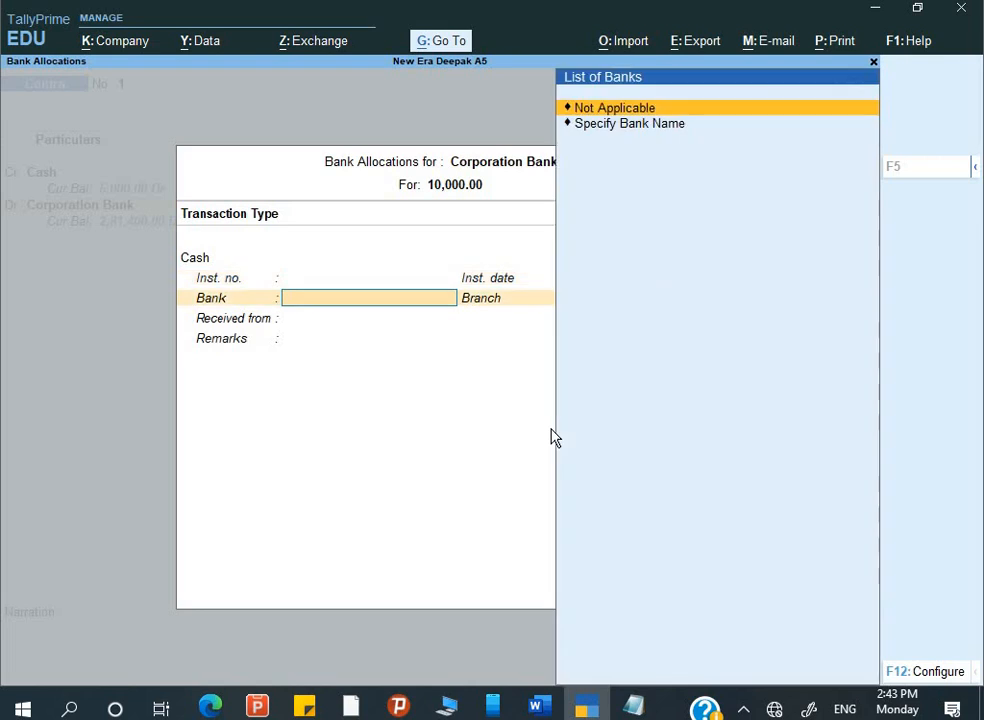
key(Return)
key(Return)
key(Return)
key(Return)
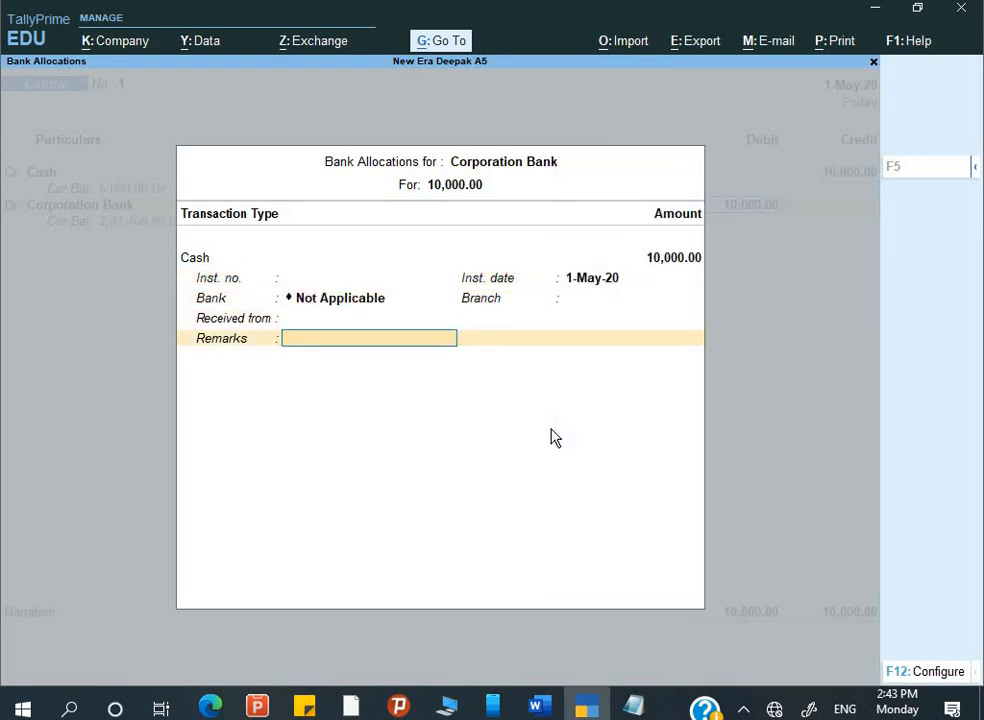
key(BackSpace)
key(BackSpace)
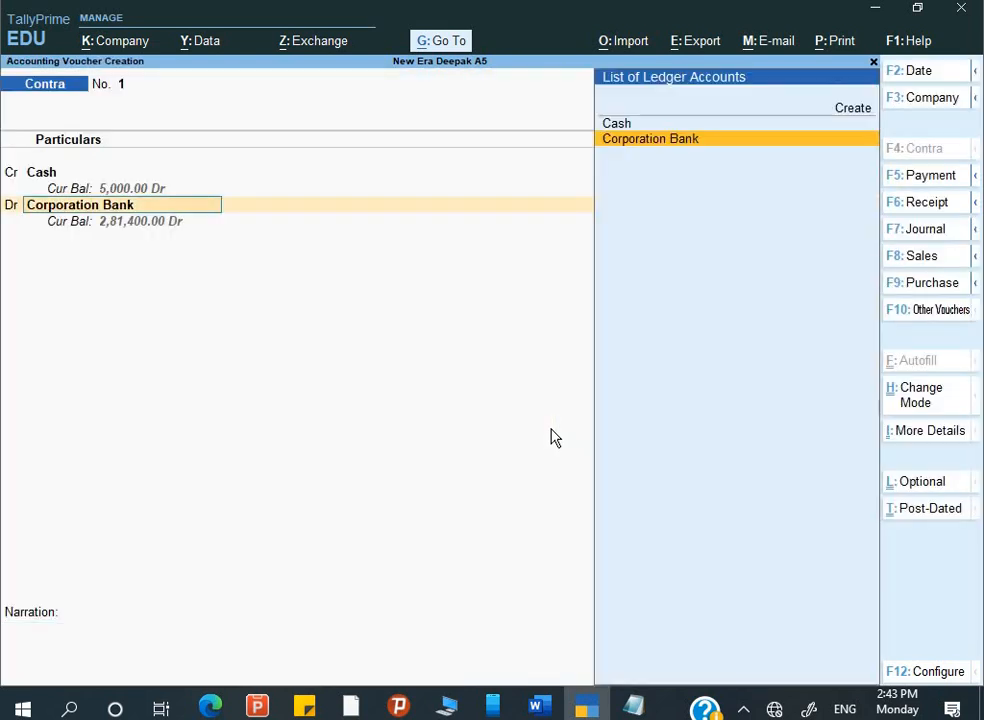
key(Return)
key(Return)
key(Return)
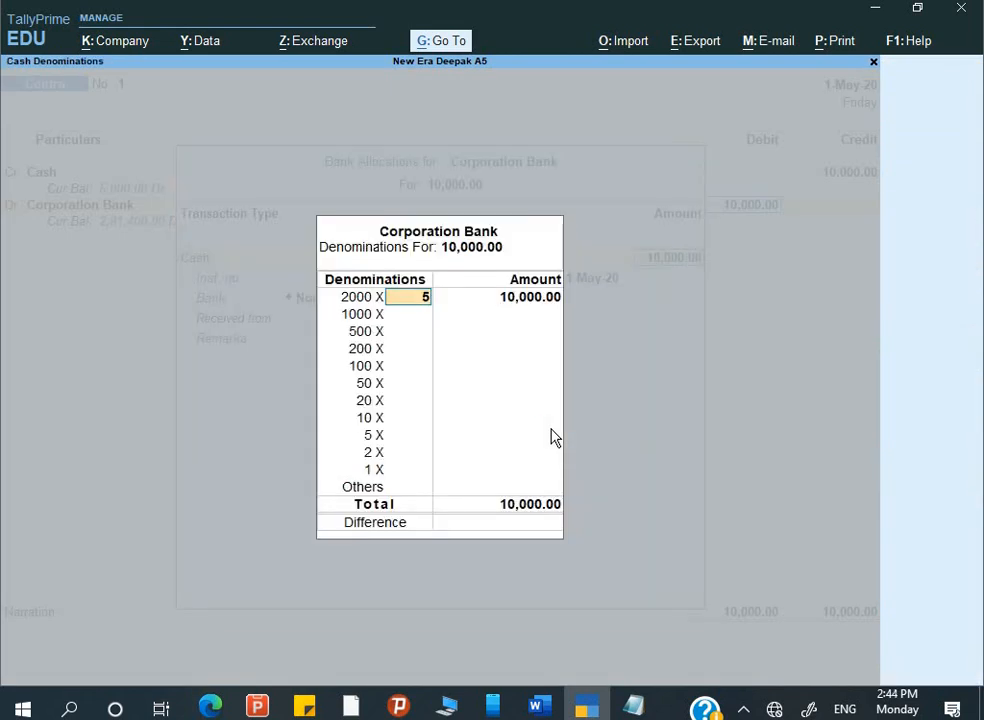
key(Return)
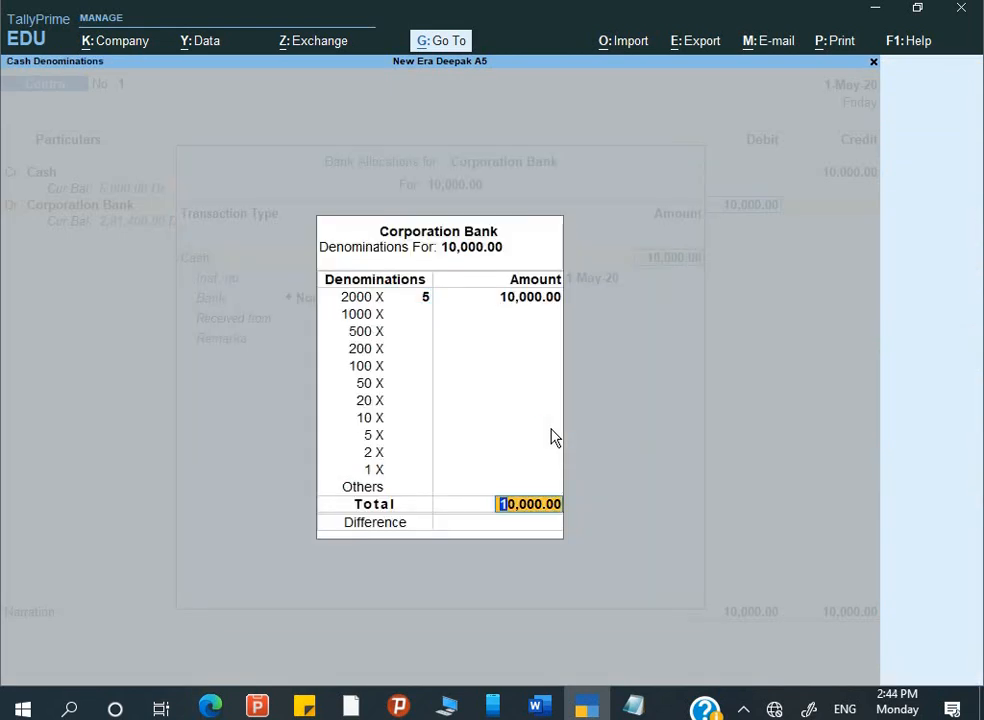
key(Return)
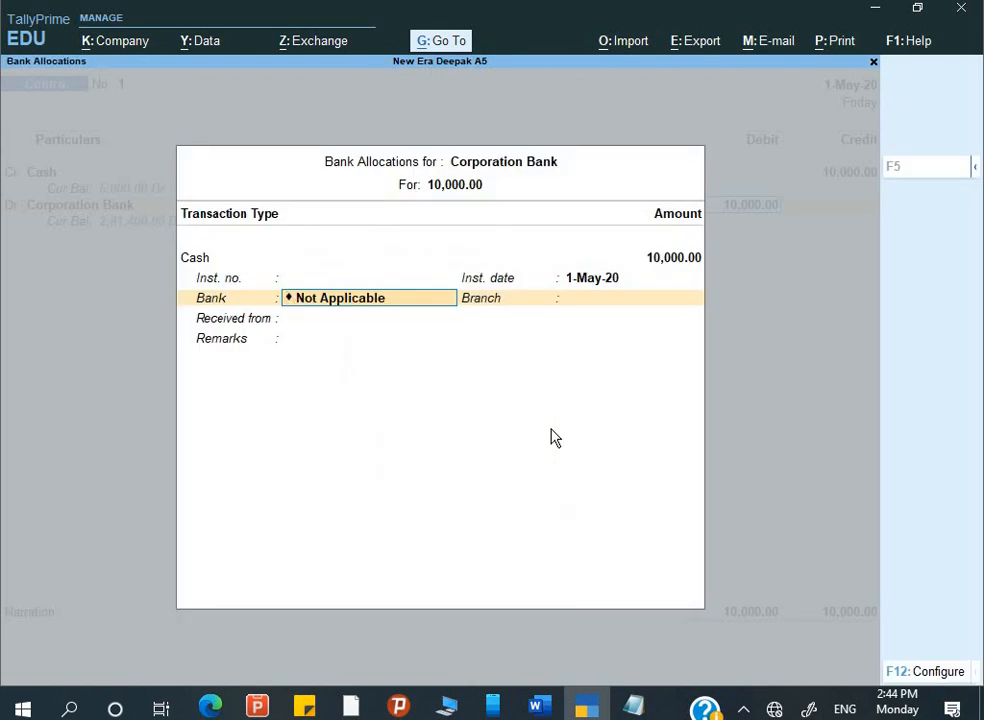
key(Return)
key(Return)
key(Return)
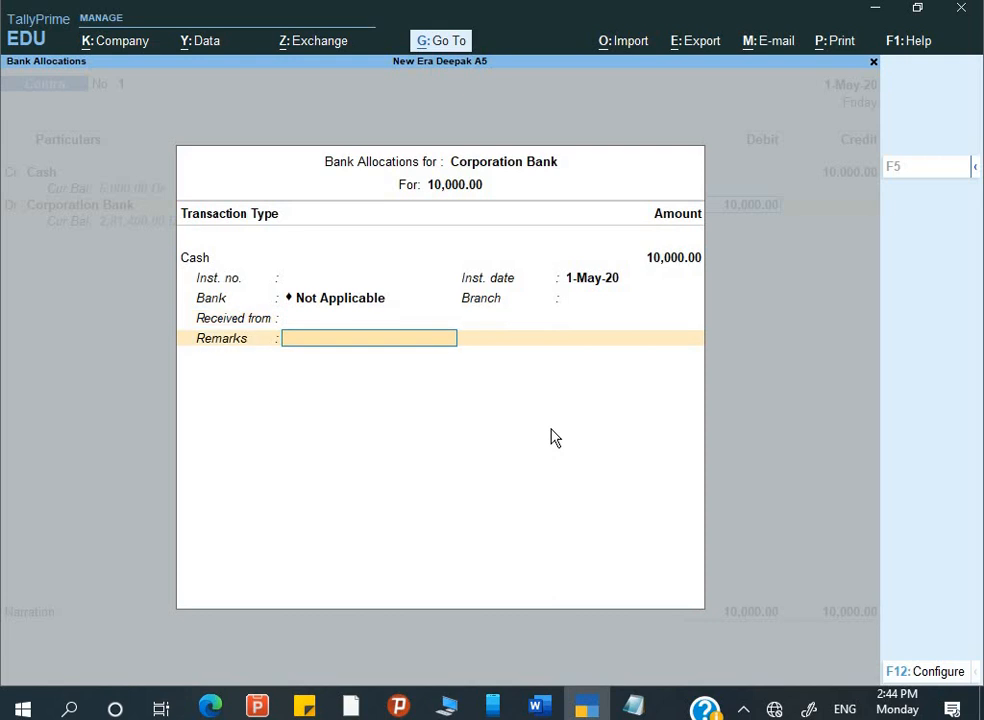
key(Return)
text(B)
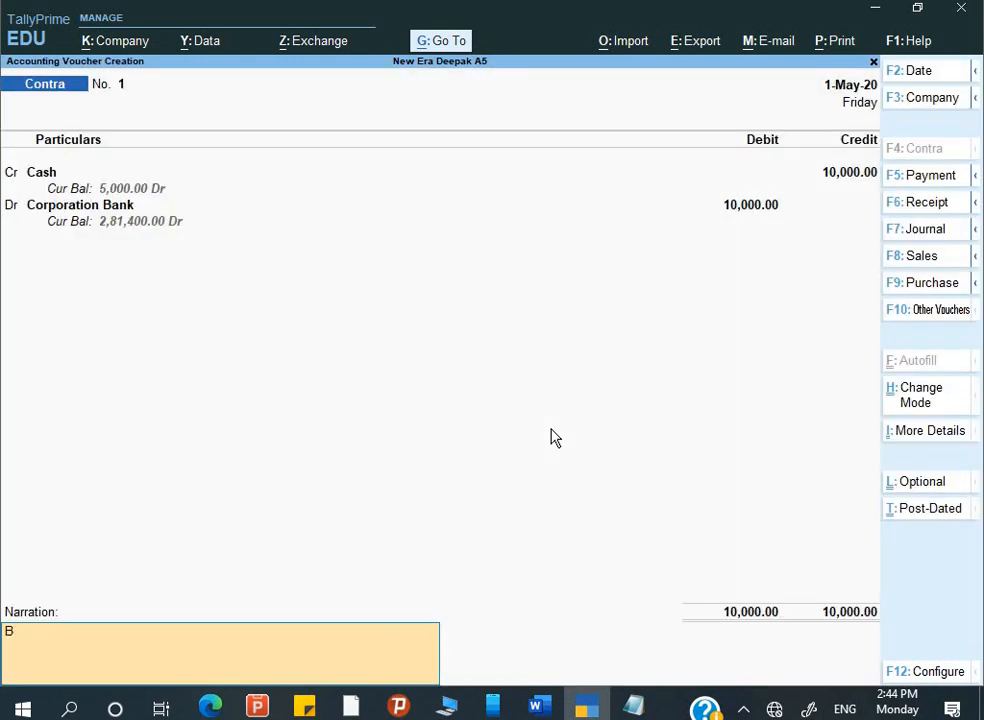
text(Eing cashj deposi)
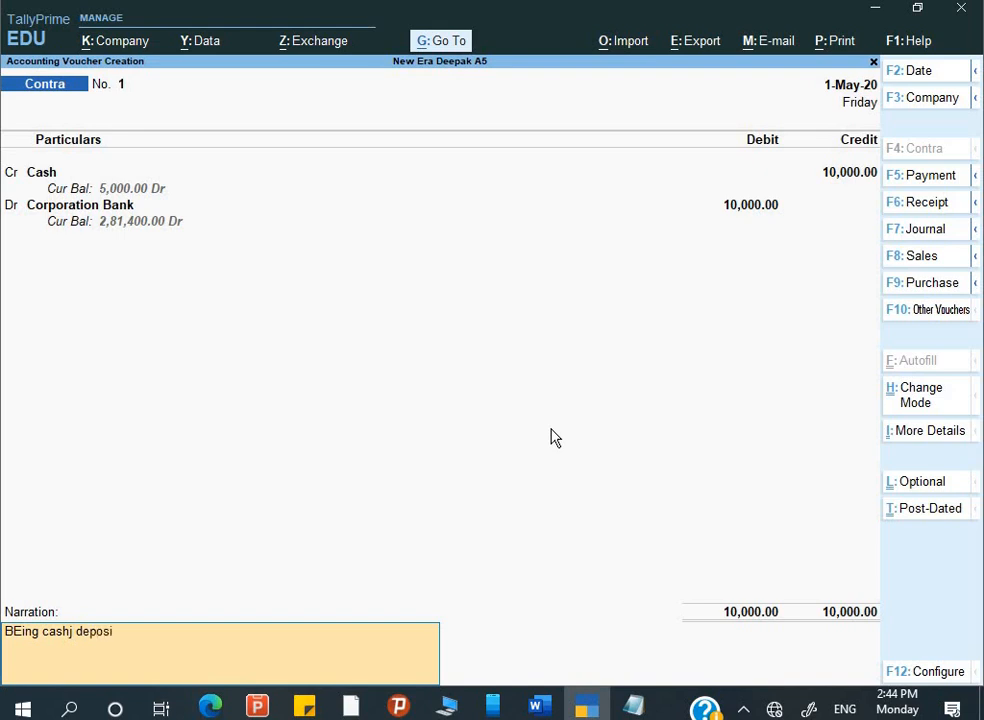
text(ted)
- Fix the narration typo to 'BEing cash deposited' and save Contra voucher No. 1
key(Return)
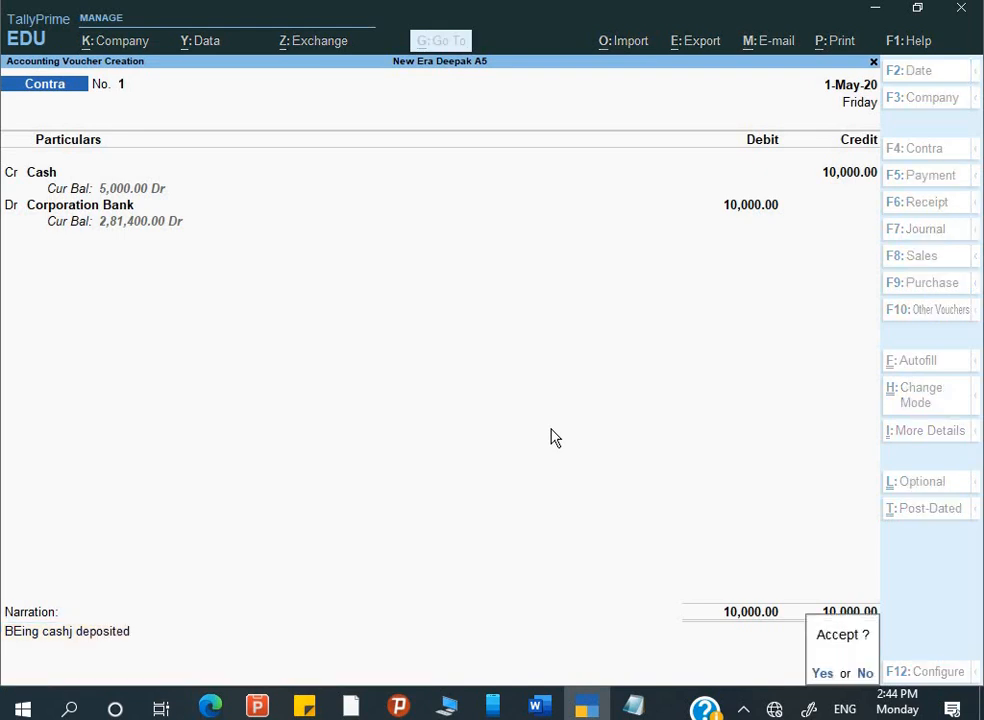
key(n)
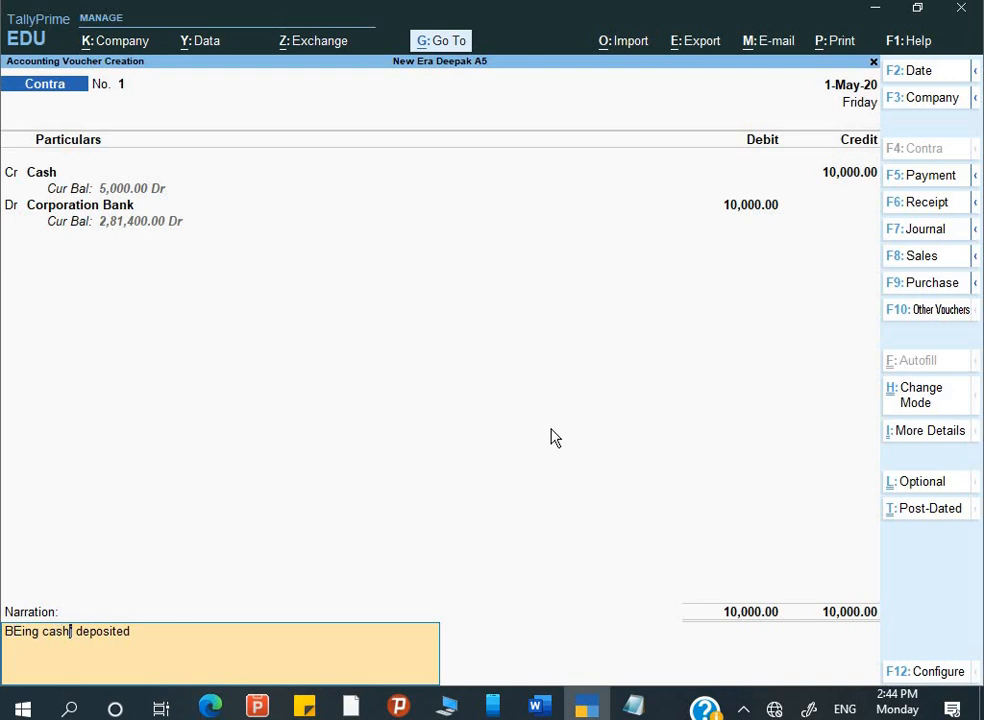
key(BackSpace)
key(Return)
key(y)
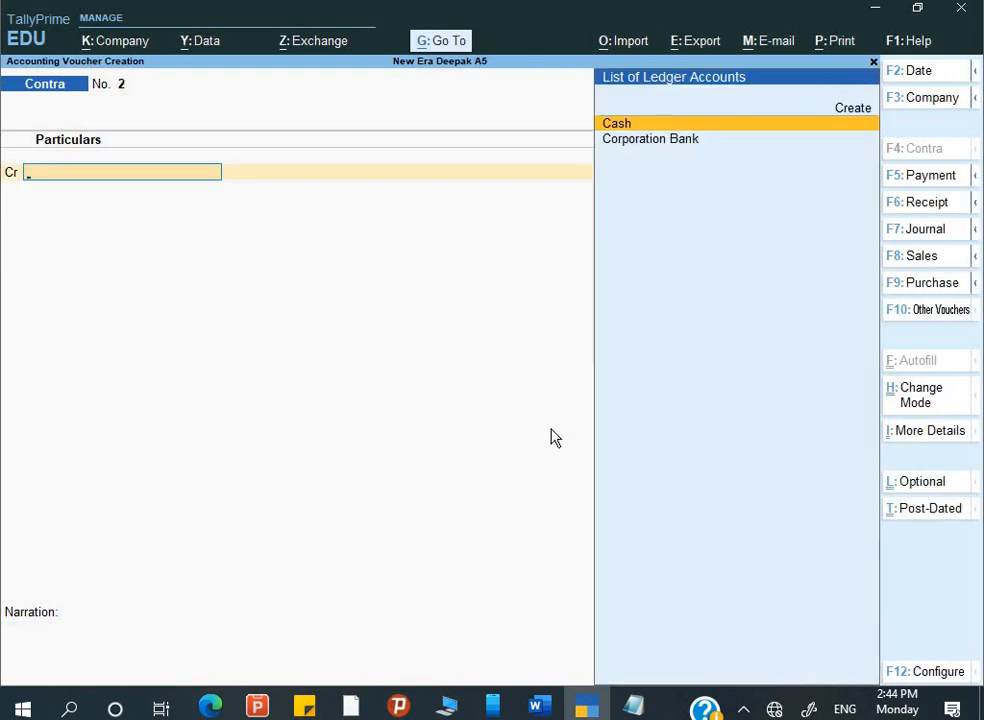
key(alt+Tab)
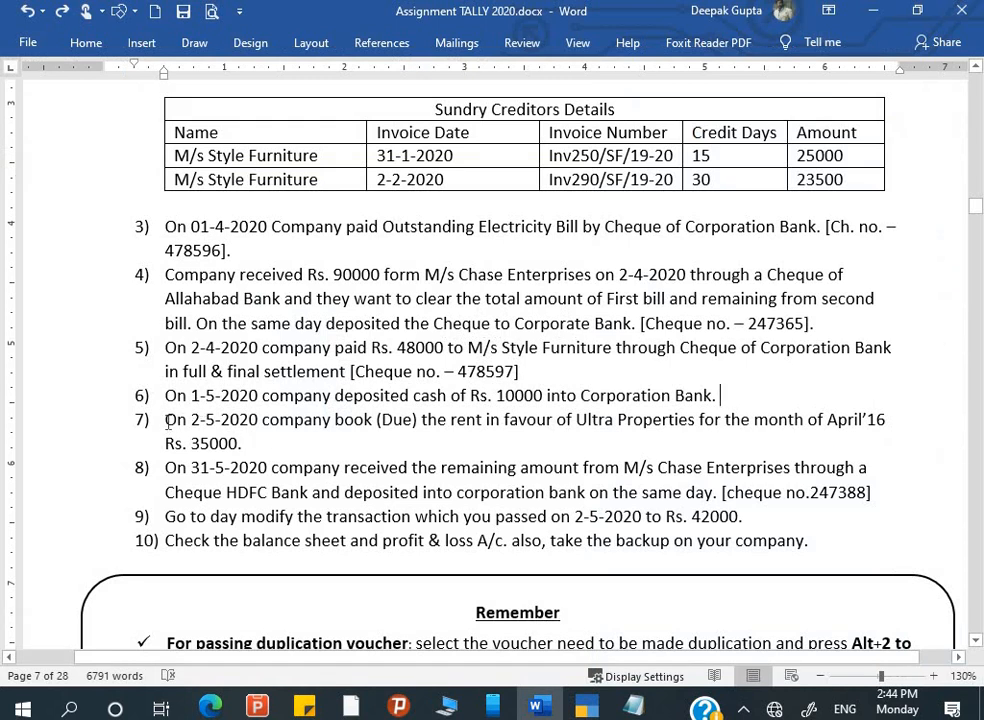
- Read assignment item 7: Rs. 35000 rent due to Ultra Properties on 2-5-2020
drag(166, 420, 445, 418)
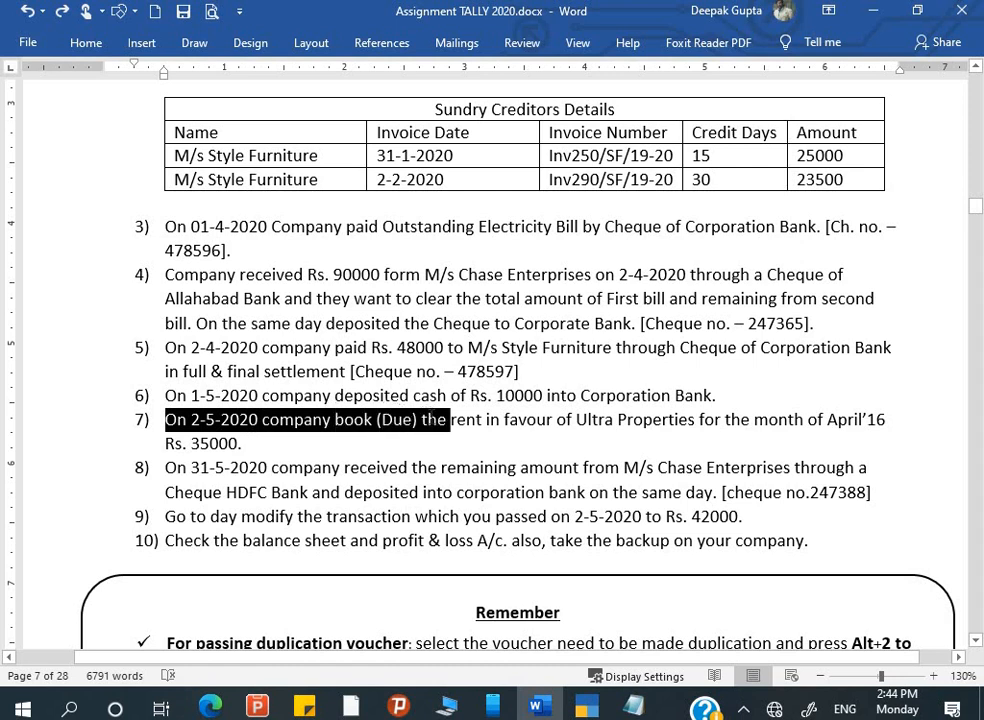
click(380, 419)
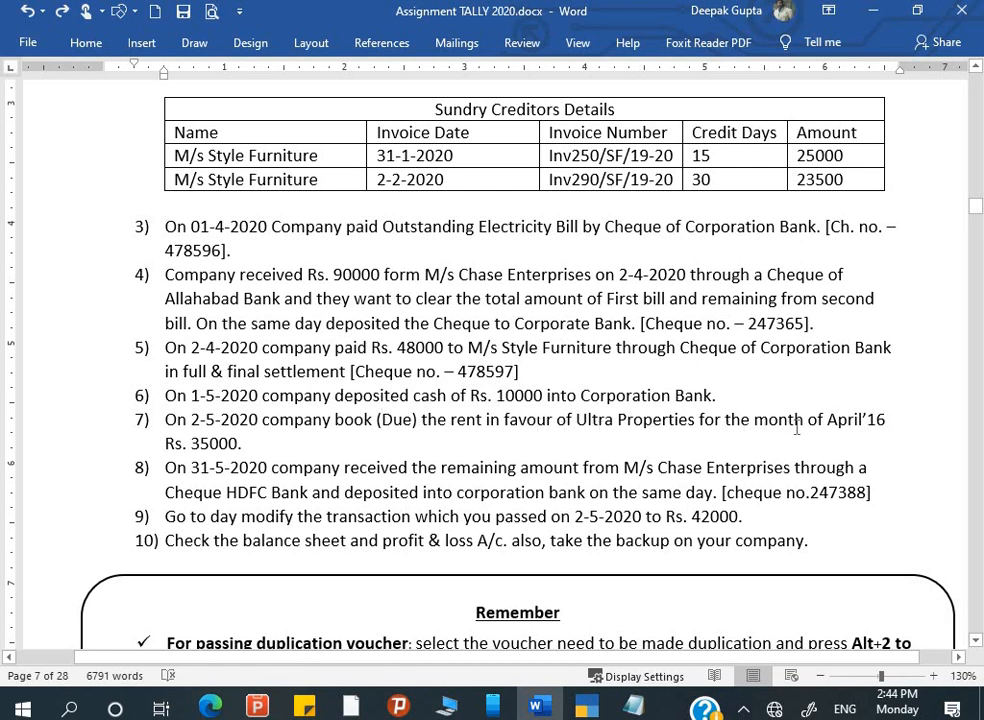
click(239, 444)
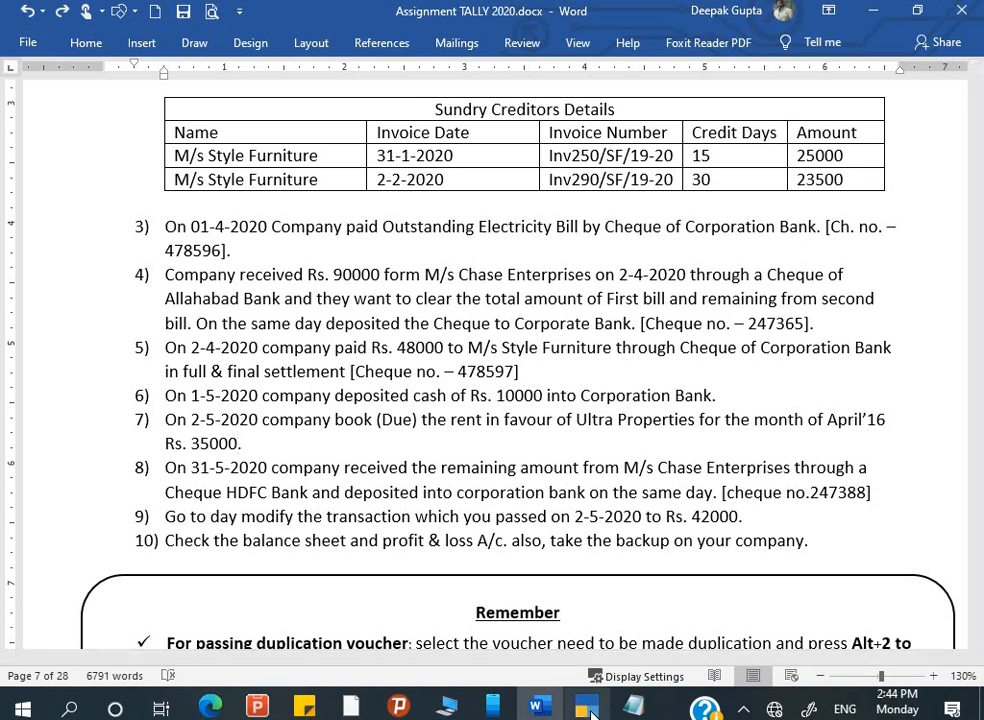
click(598, 708)
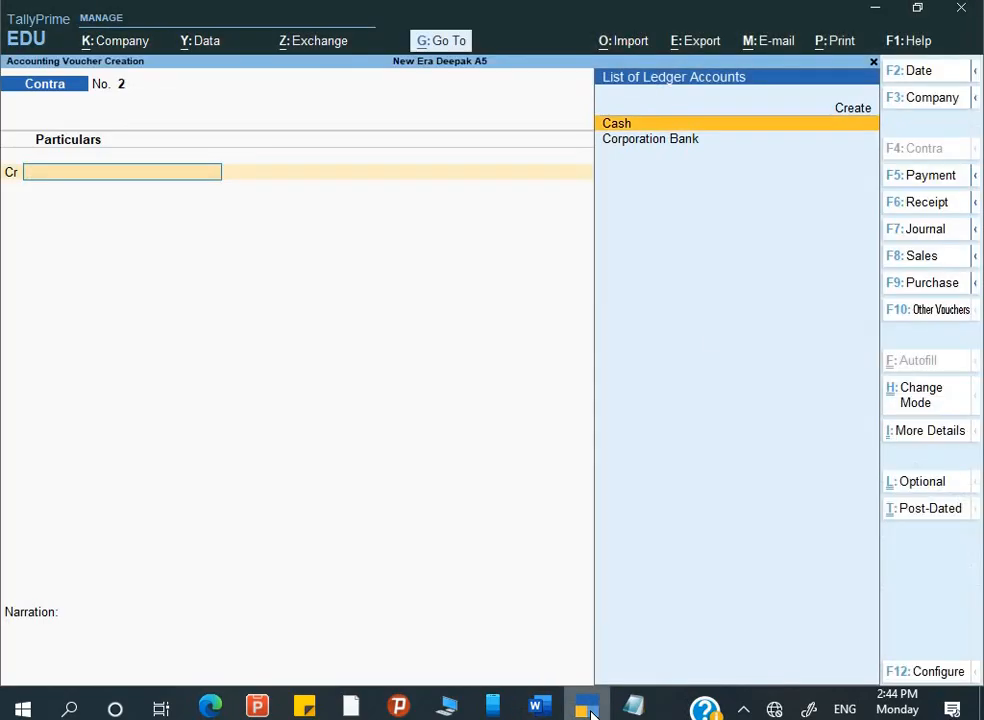
- Change the new voucher to Journal No. 1 and recheck the assignment
click(913, 236)
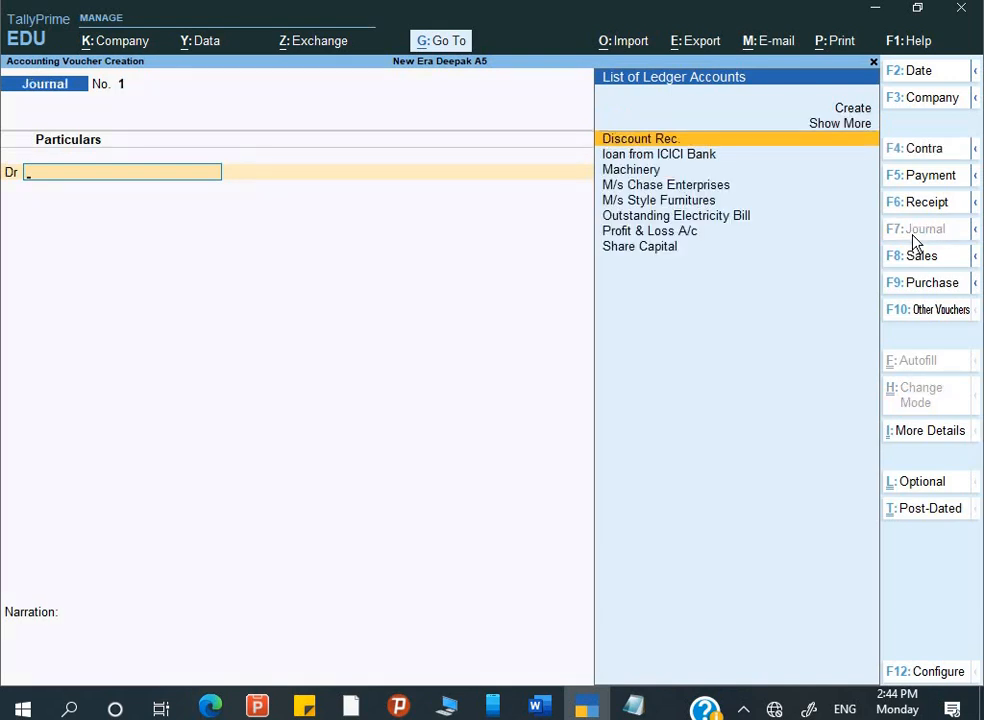
click(545, 710)
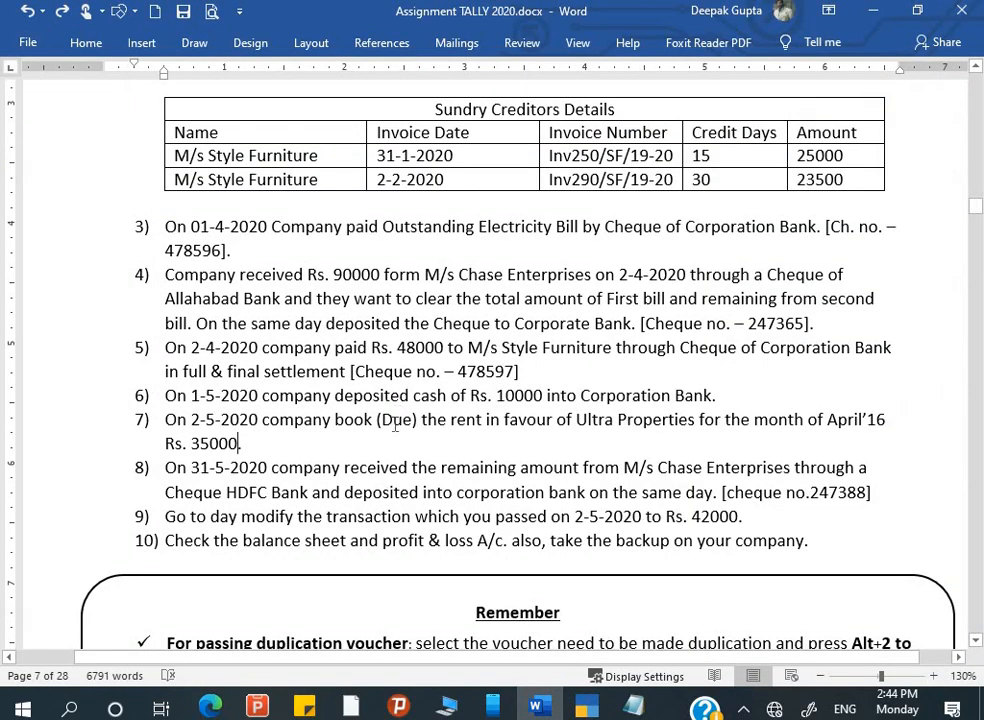
click(394, 422)
drag(379, 422, 424, 422)
double_click(400, 422)
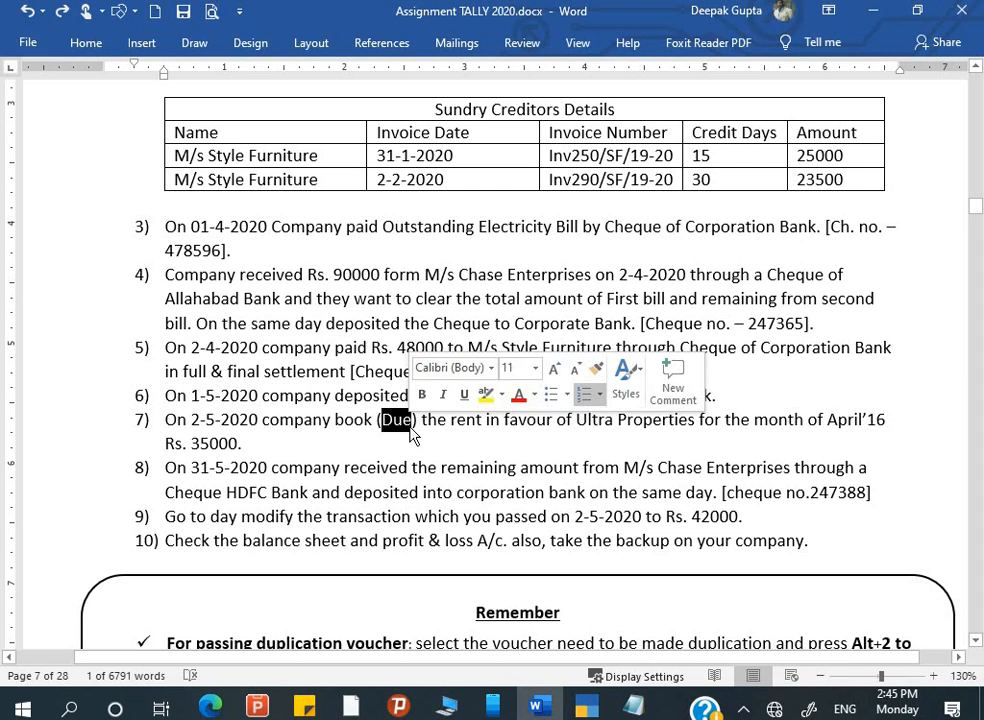
drag(413, 421, 421, 421)
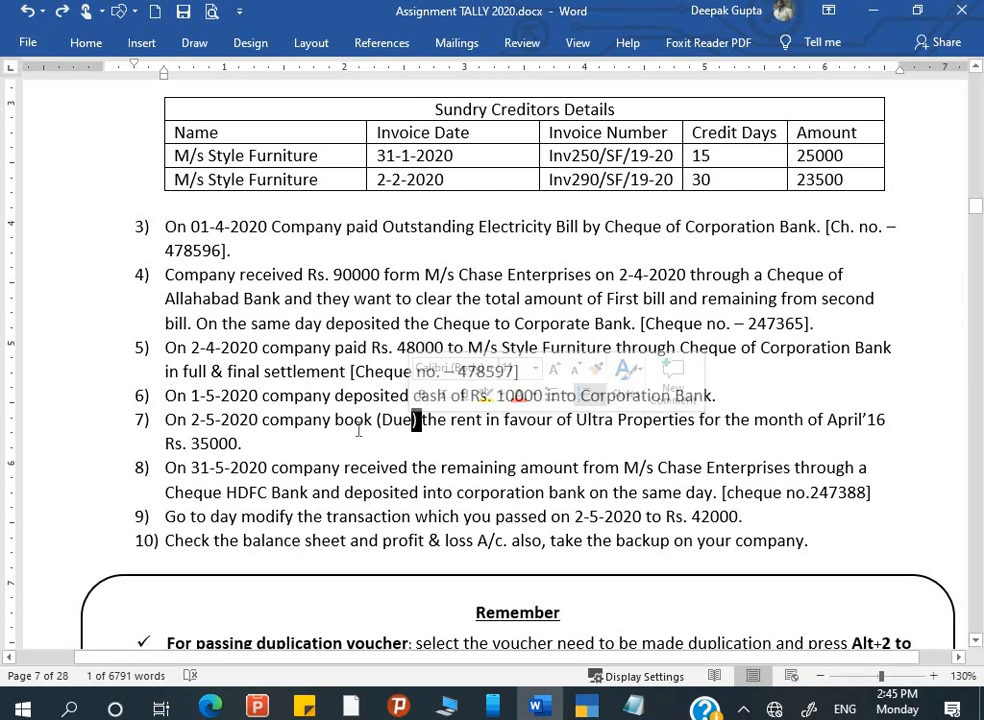
click(451, 421)
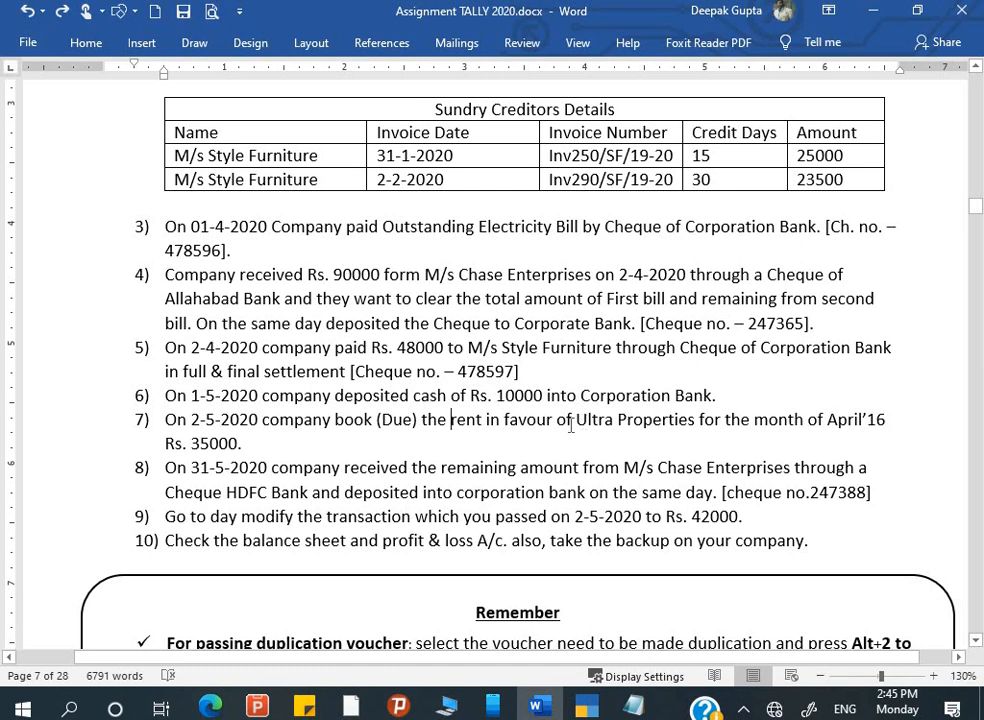
drag(577, 423, 686, 421)
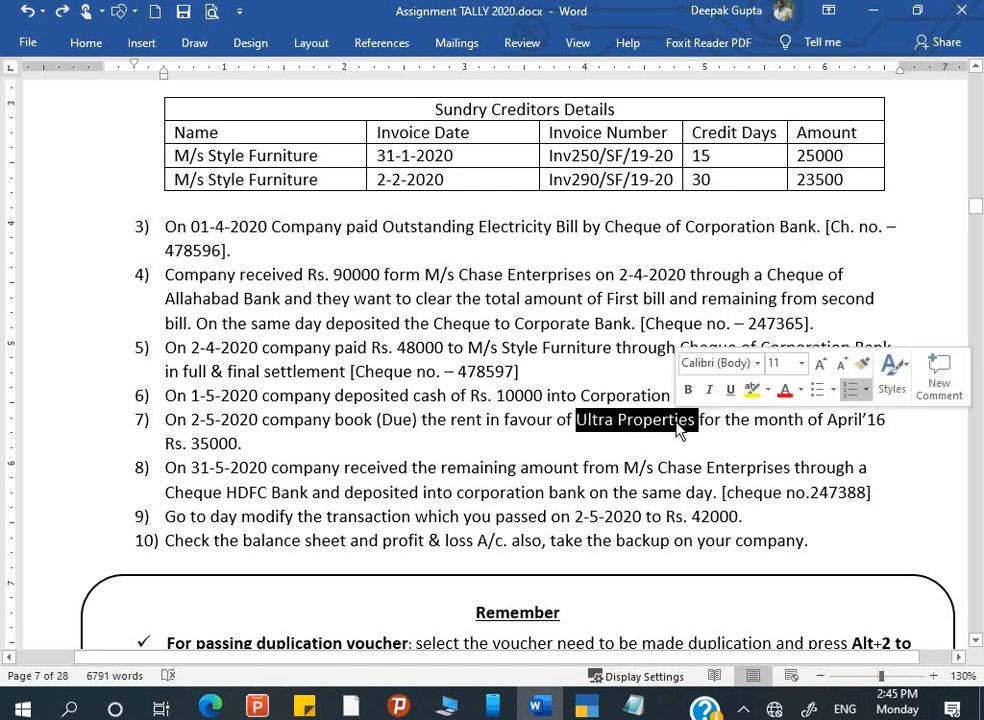
- Create a Rent ledger under Indirect Expenses for the journal's debit line
key(alt+Tab)
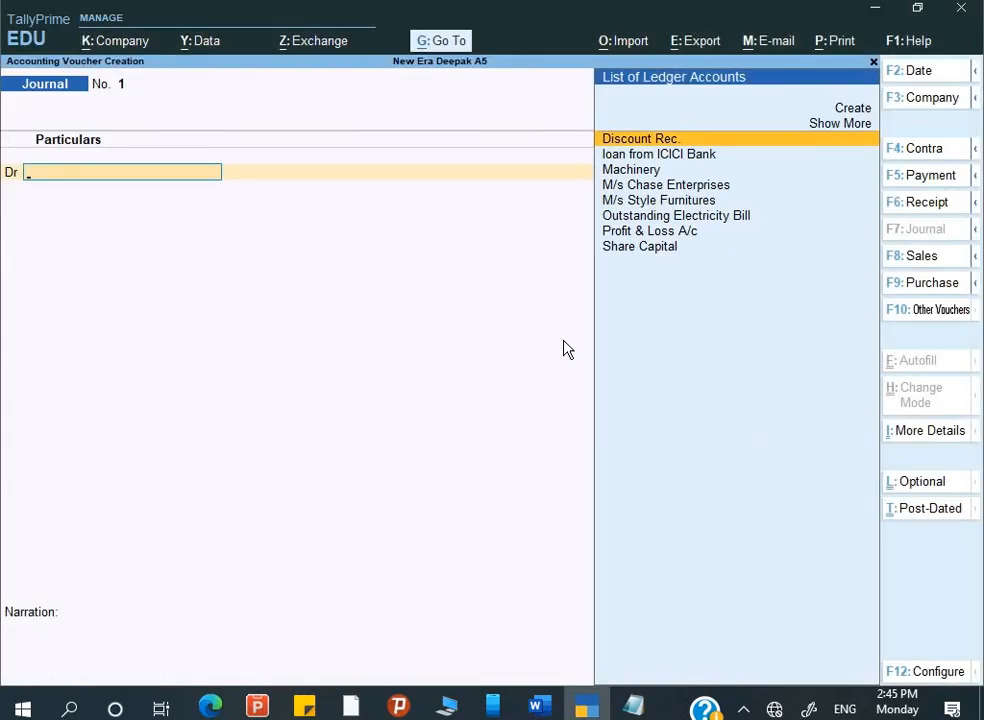
text(R)
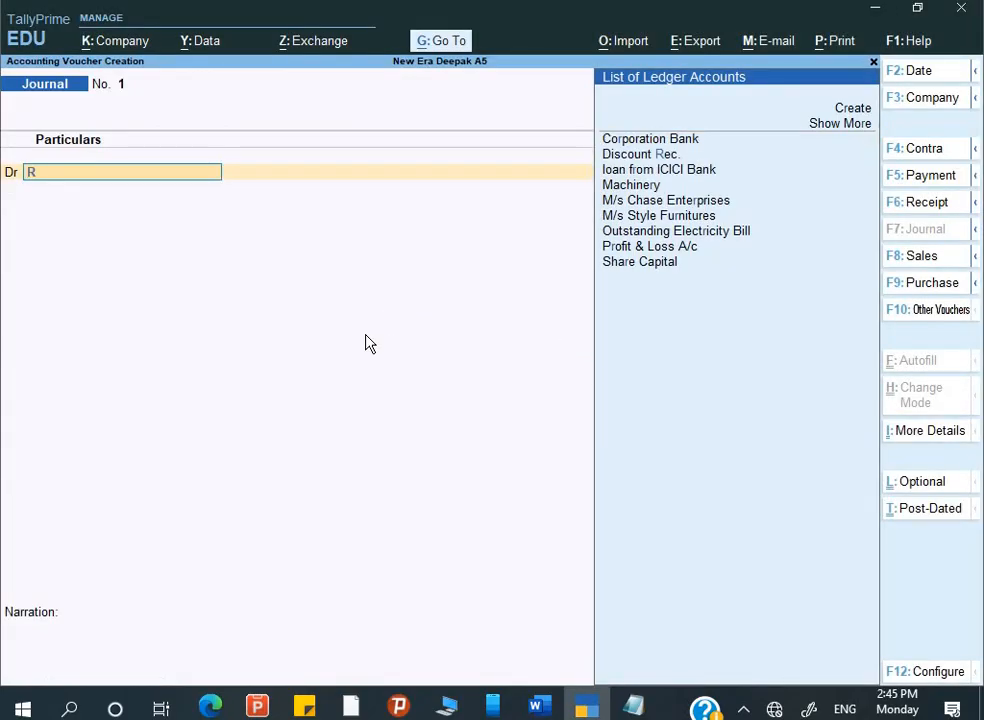
key(alt+c)
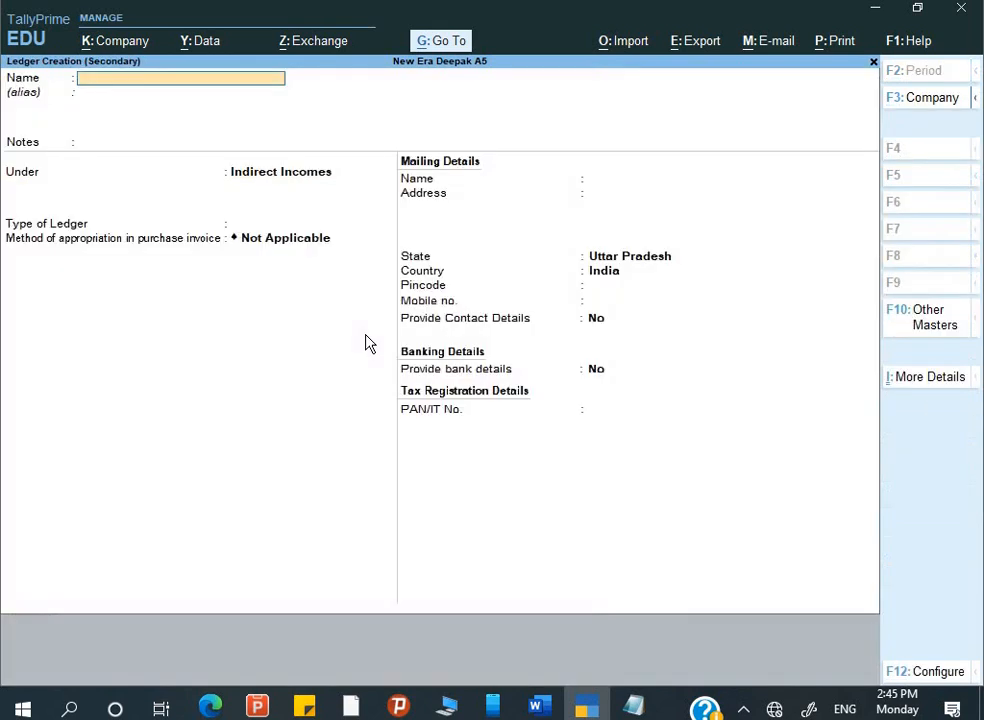
text(Re)
key(Return)
key(Return)
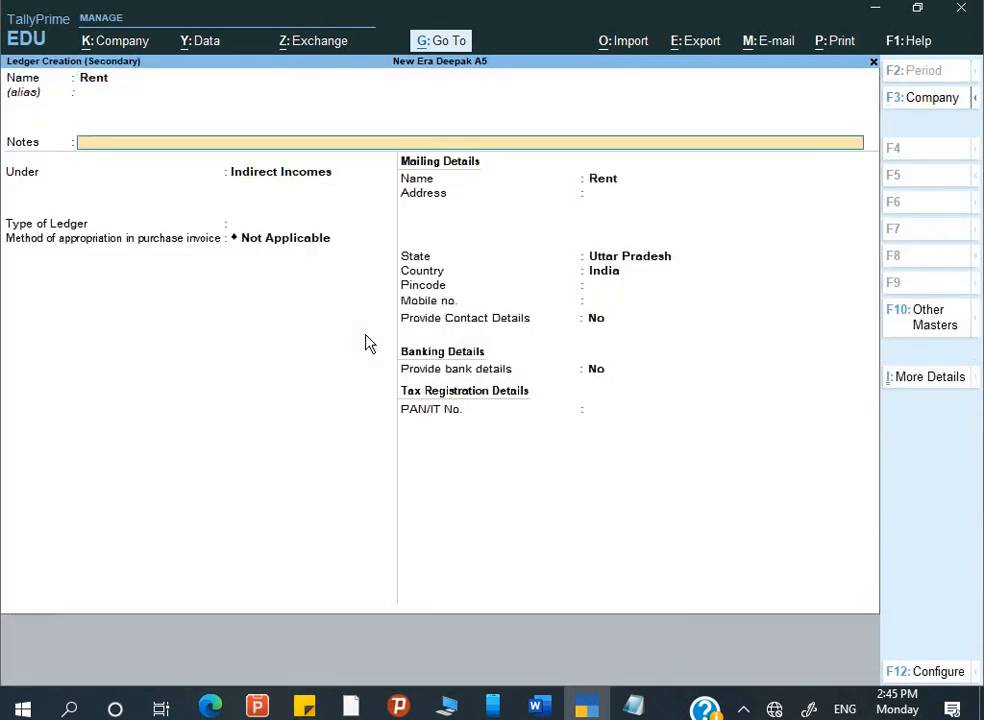
key(Return)
text(i)
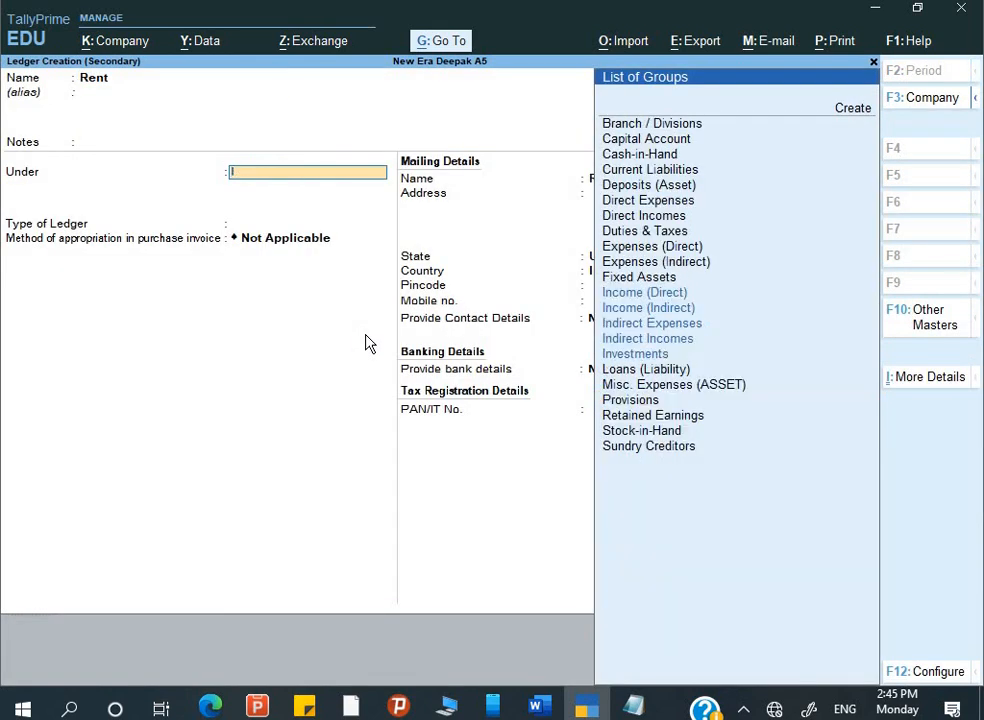
key(Down)
key(Down)
key(Return)
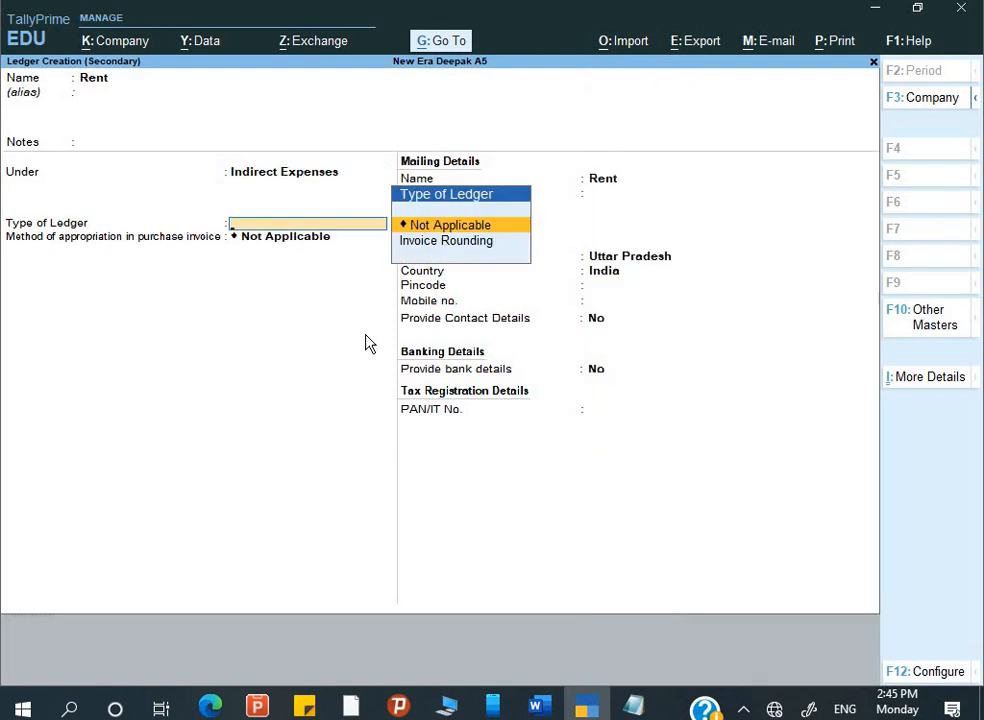
key(ctrl+a)
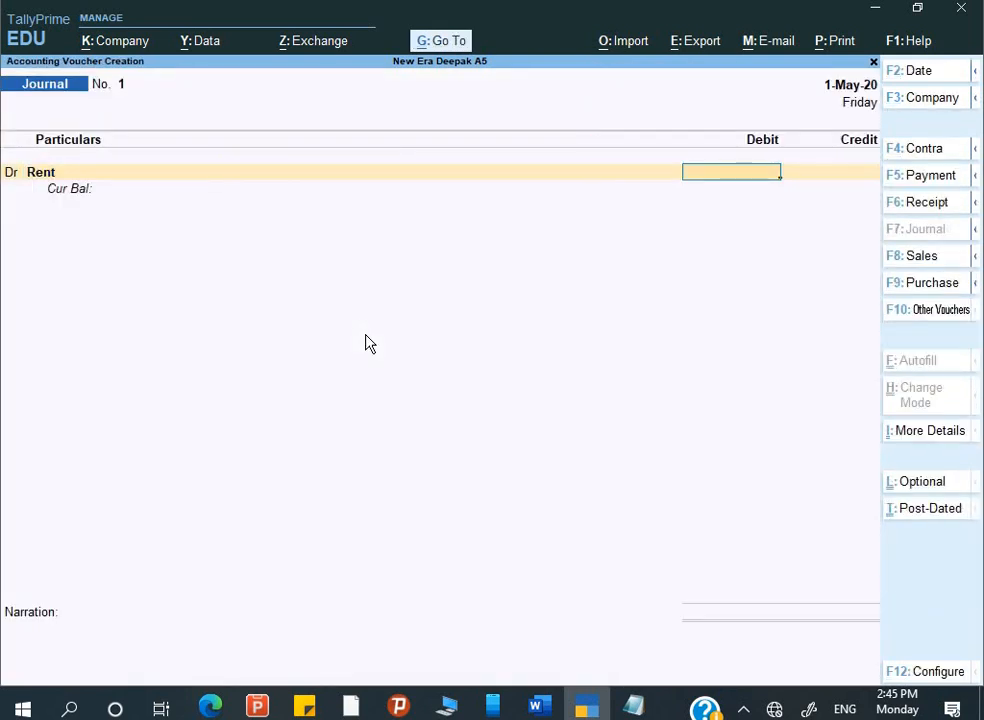
- Debit Rent 35,000 and start a new ledger for the credit line
text(35,000)
key(Return)
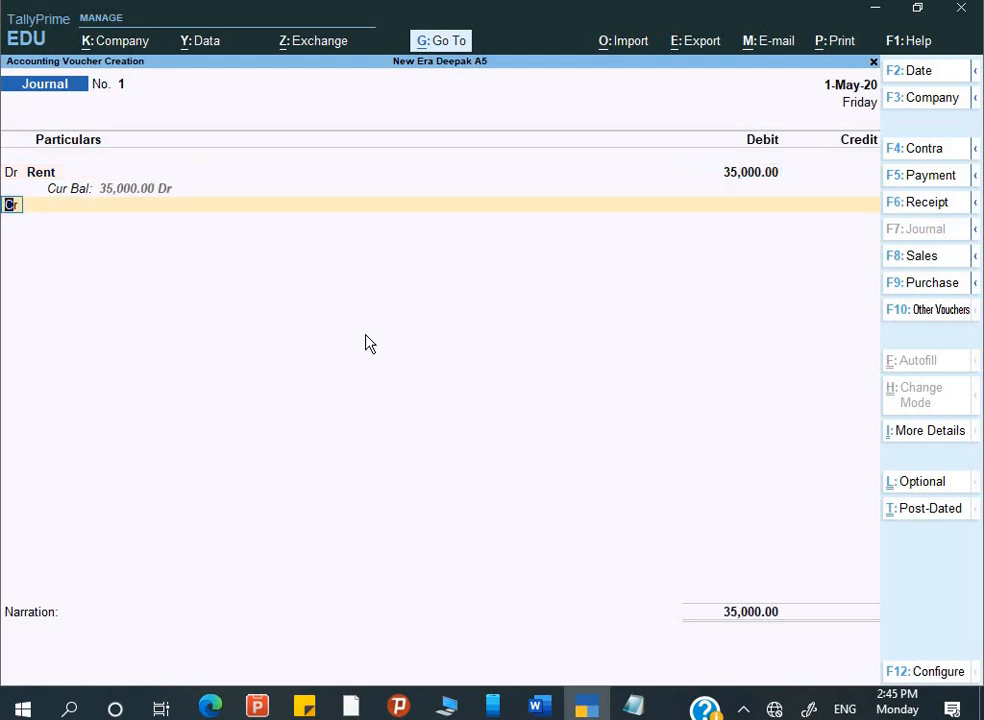
key(Return)
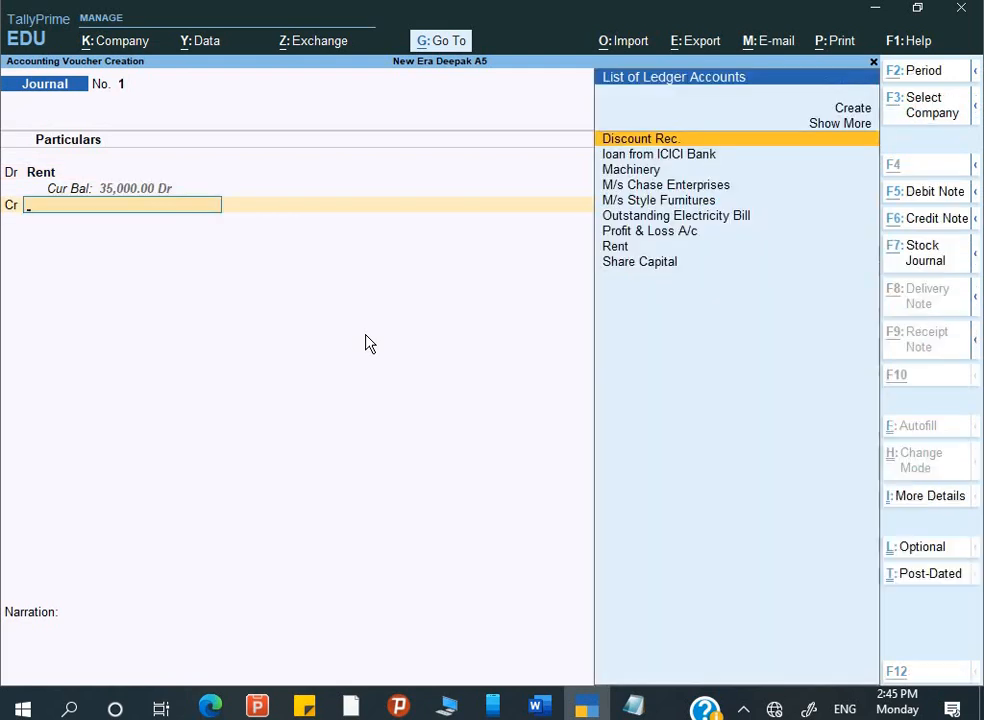
key(alt+c)
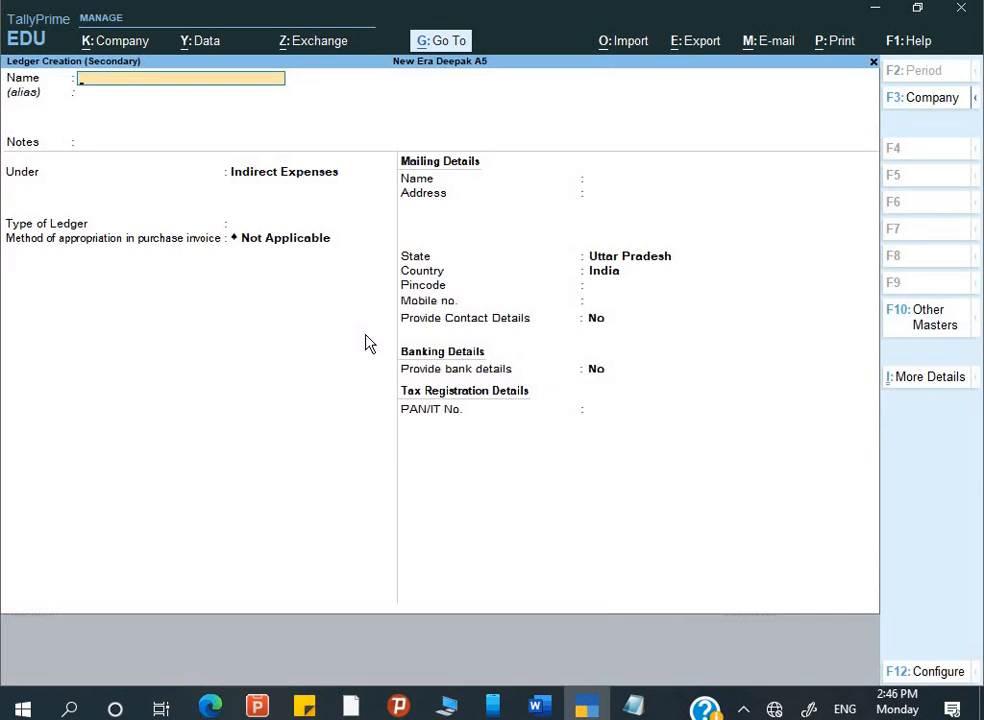
- Create Ultra Properties under Sundry Creditors and credit it 35,000
text(Ultra Prop)
key(Return)
key(Return)
key(Return)
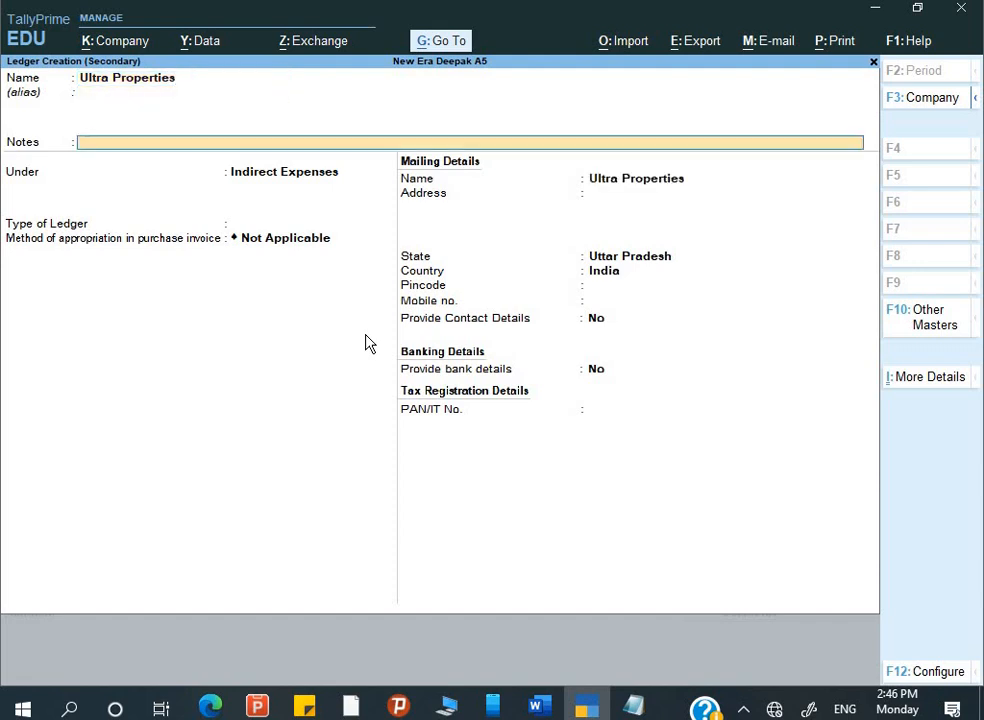
text(S)
key(Down)
key(Down)
key(Down)
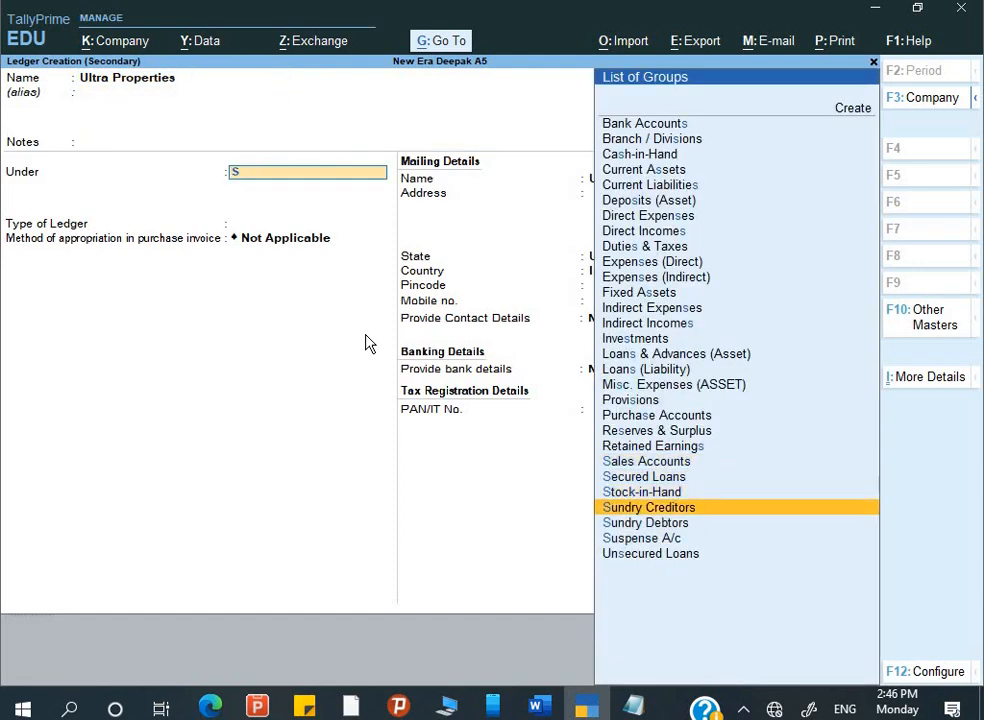
key(Return)
key(Return)
key(Return)
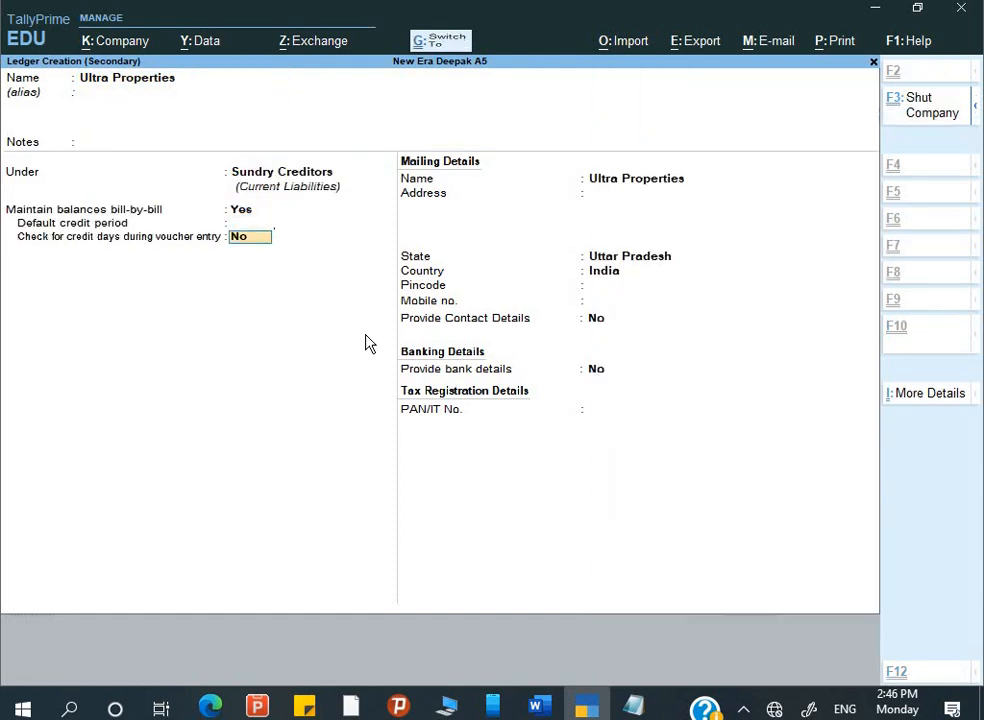
key(Return)
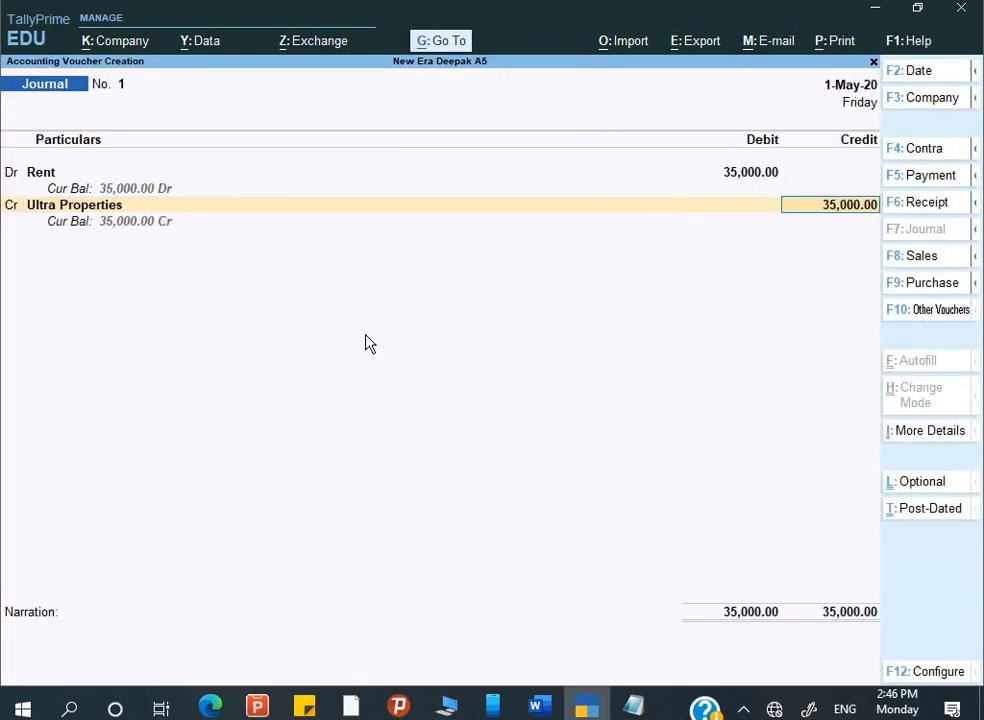
key(Return)
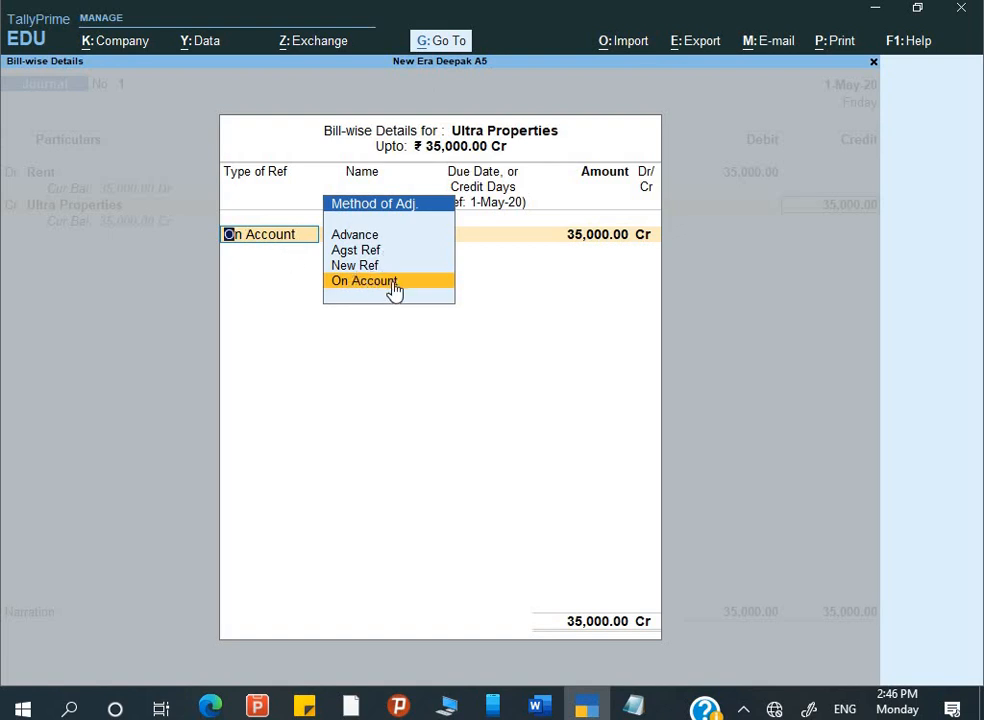
key(alt+Tab)
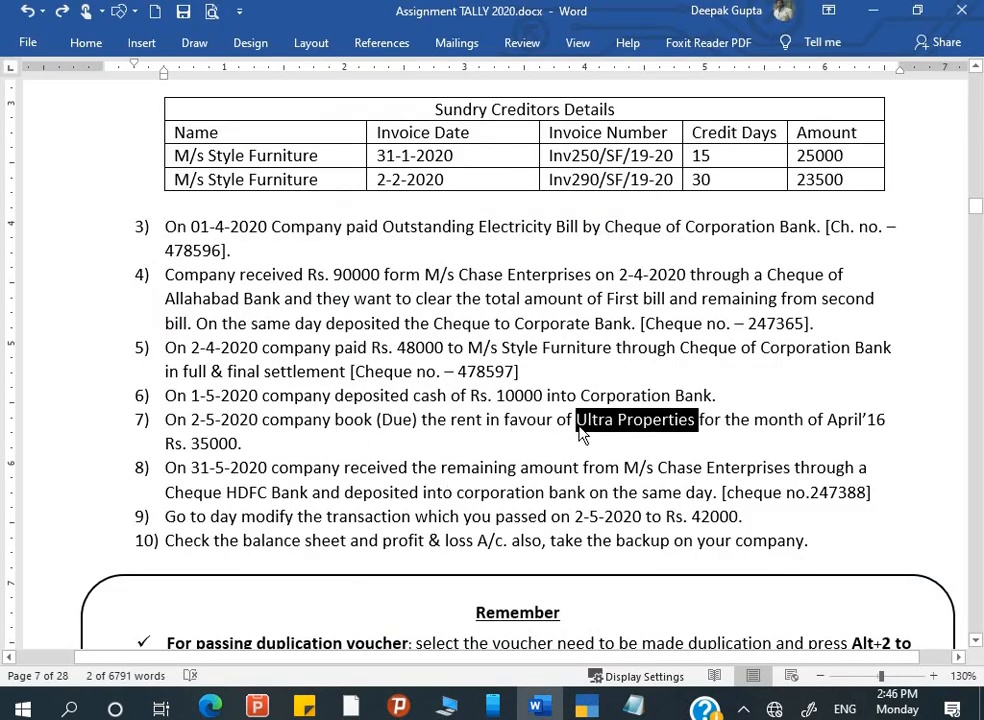
key(alt+Tab)
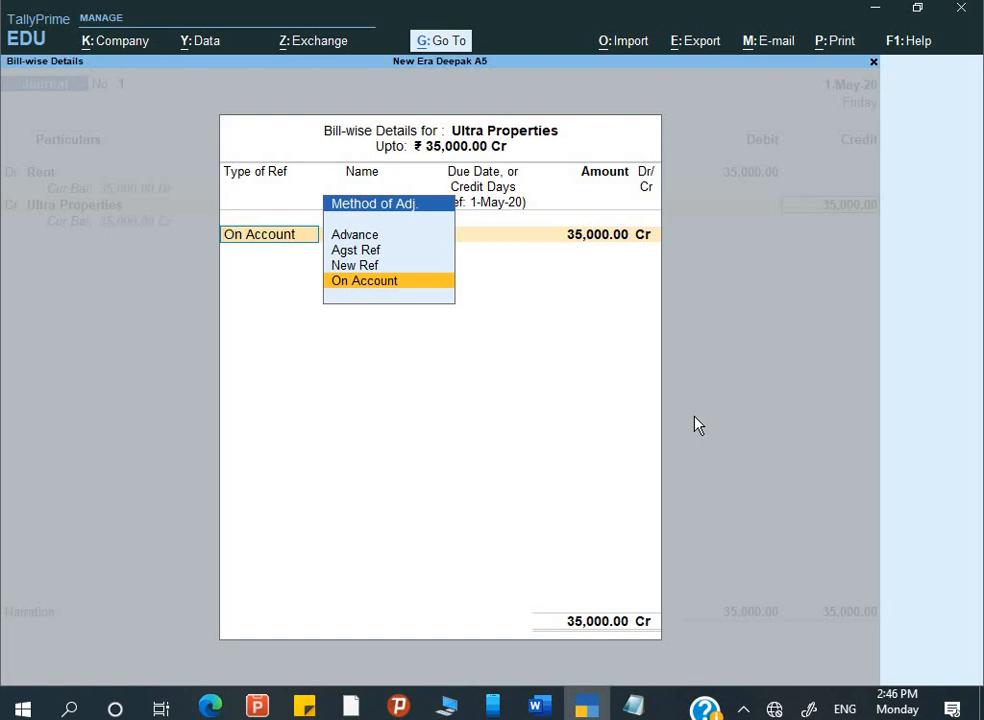
- Allocate the 35,000 On Account and enter narration 'Being rent Due.'
key(Return)
key(Return)
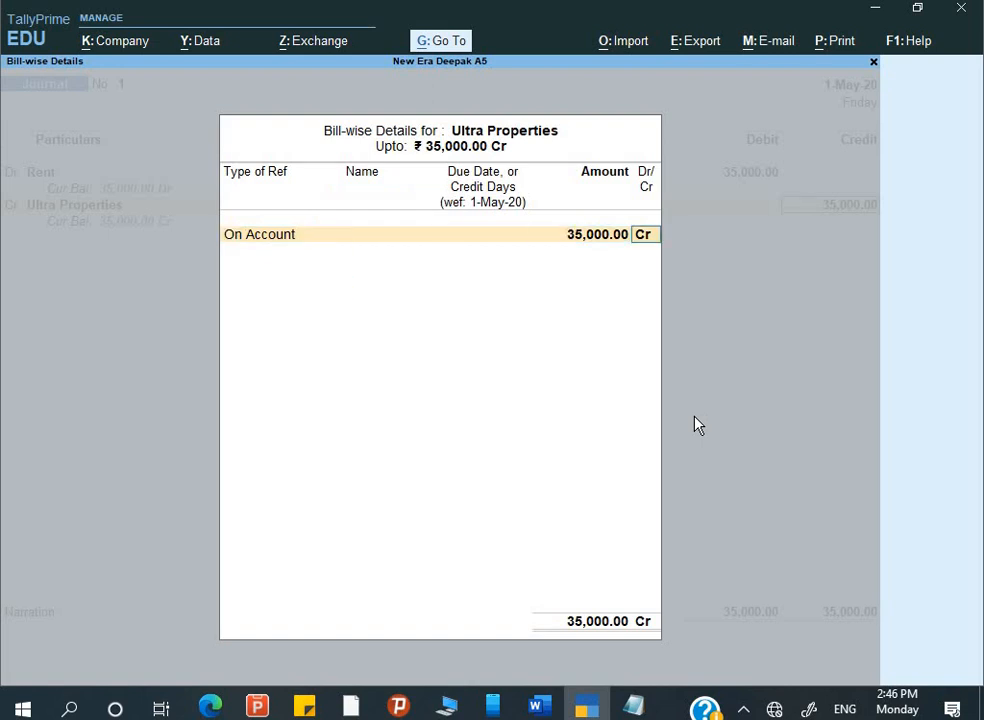
key(Return)
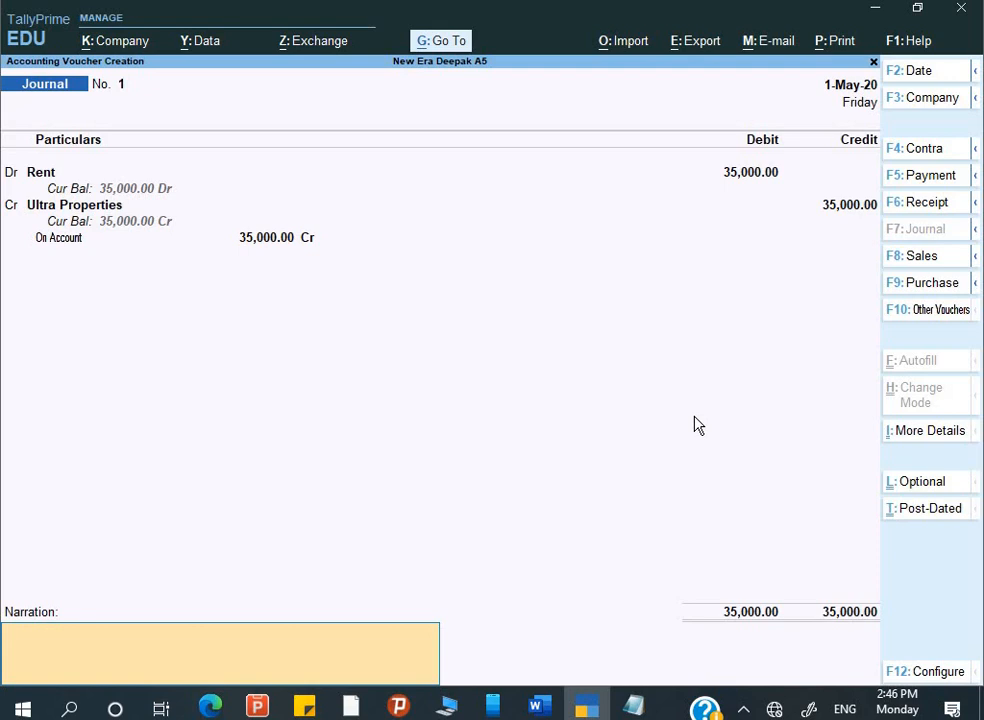
text(Being rent Due.)
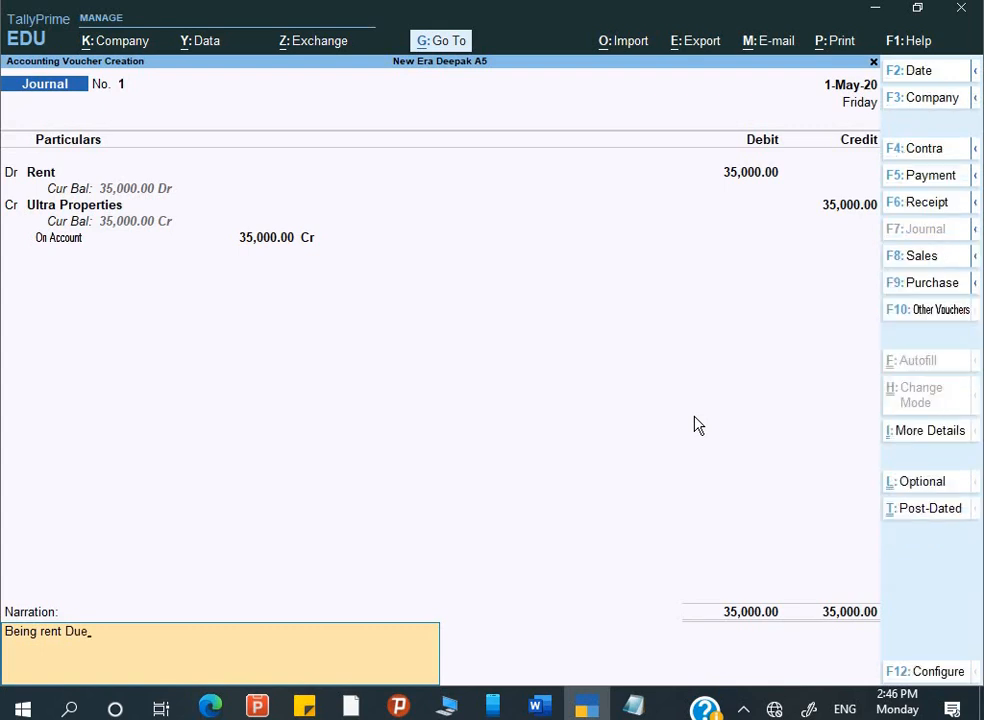
key(alt+Tab)
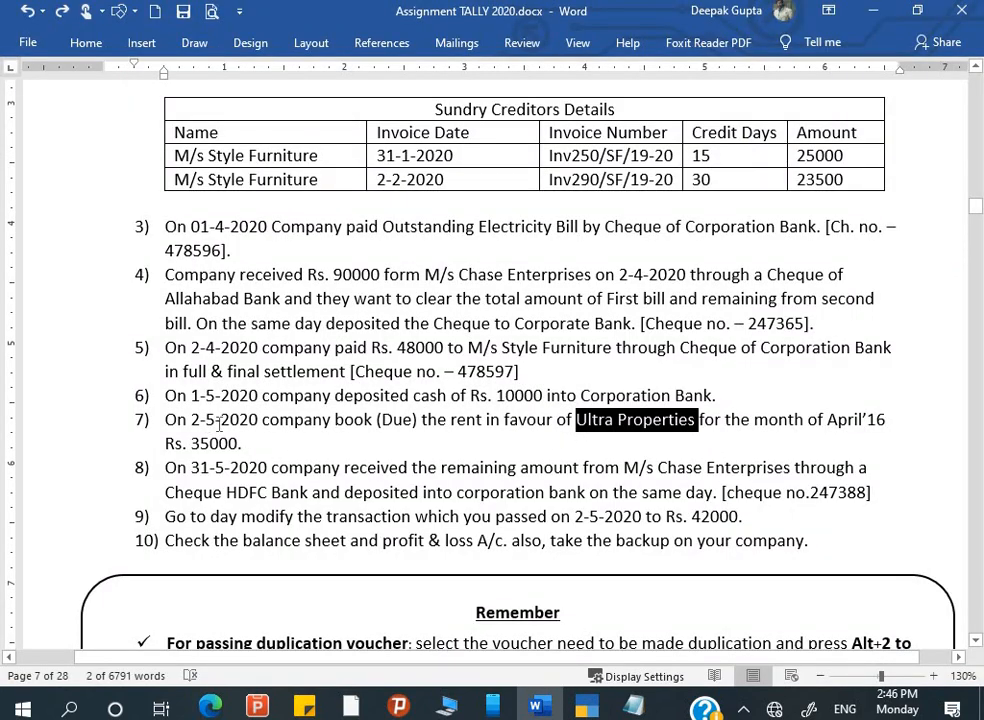
key(alt+Tab)
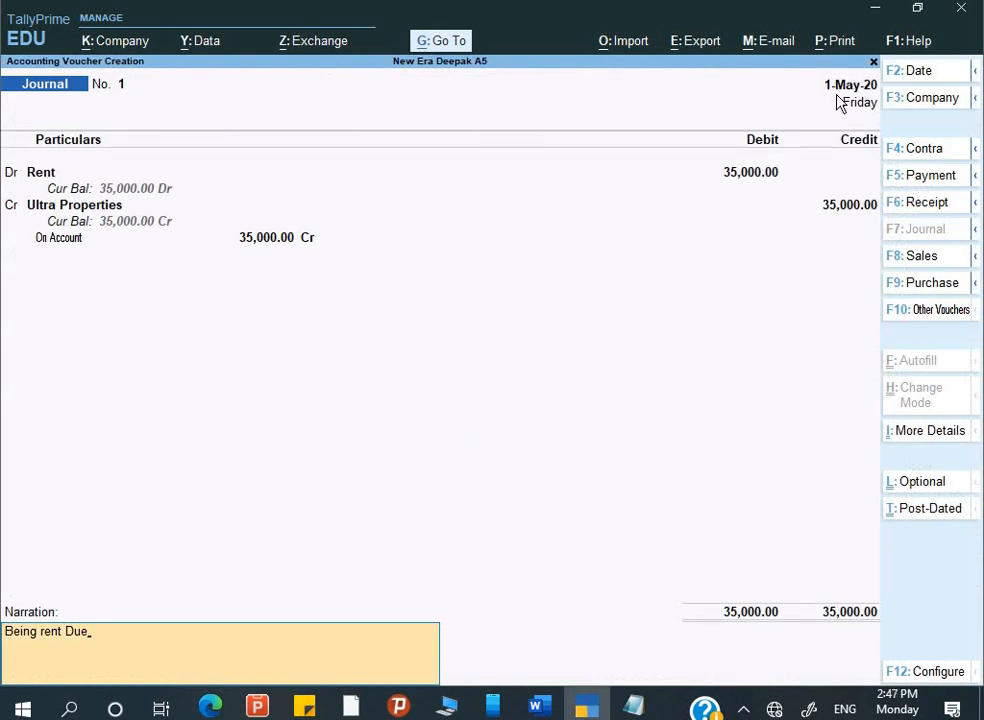
- Date the rent journal 2-May-20 and save it
key(F2)
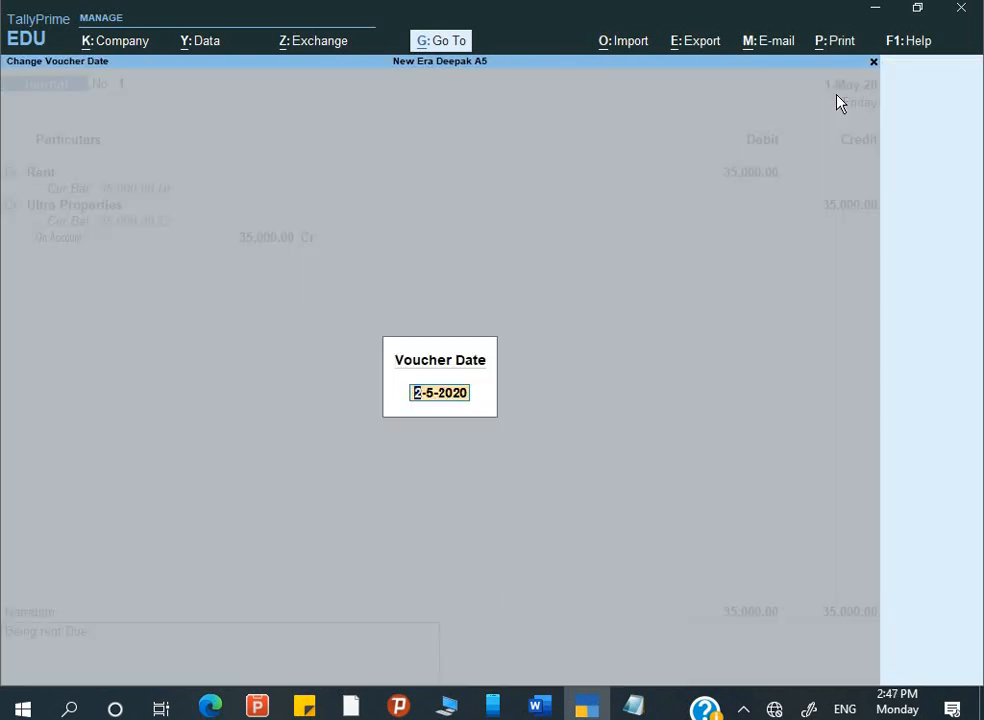
key(Return)
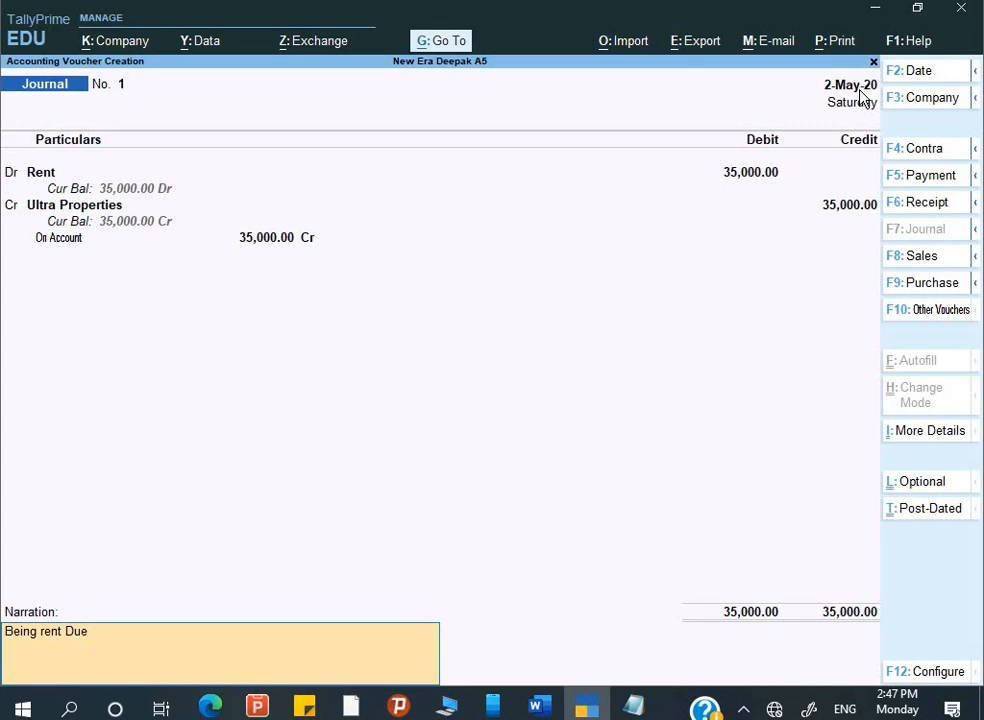
key(Return)
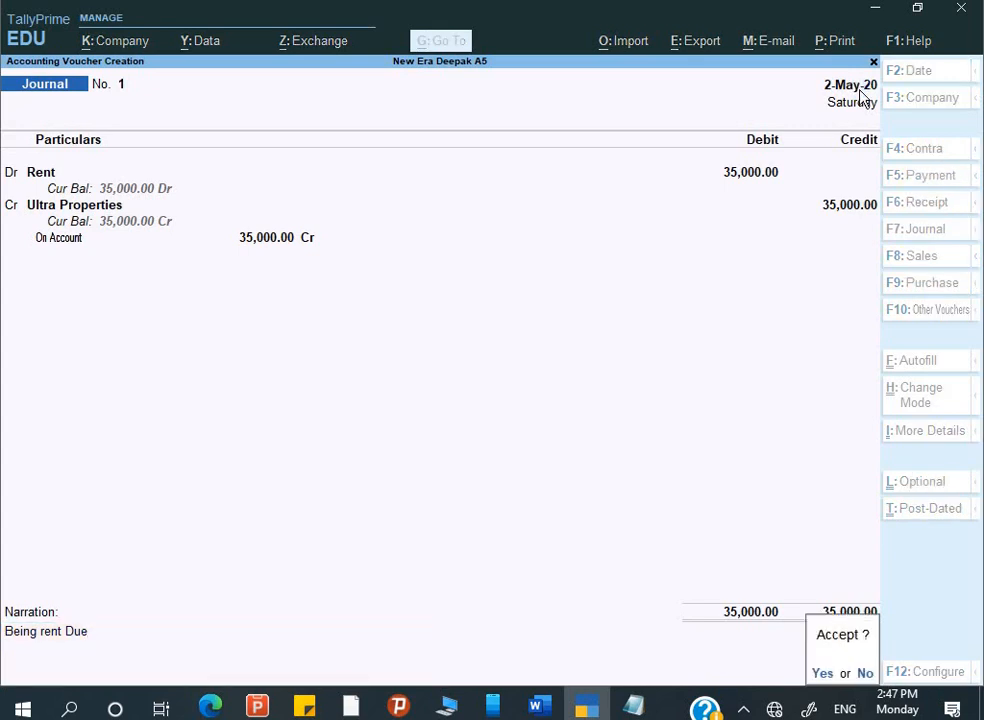
key(Return)
key(alt+Tab)
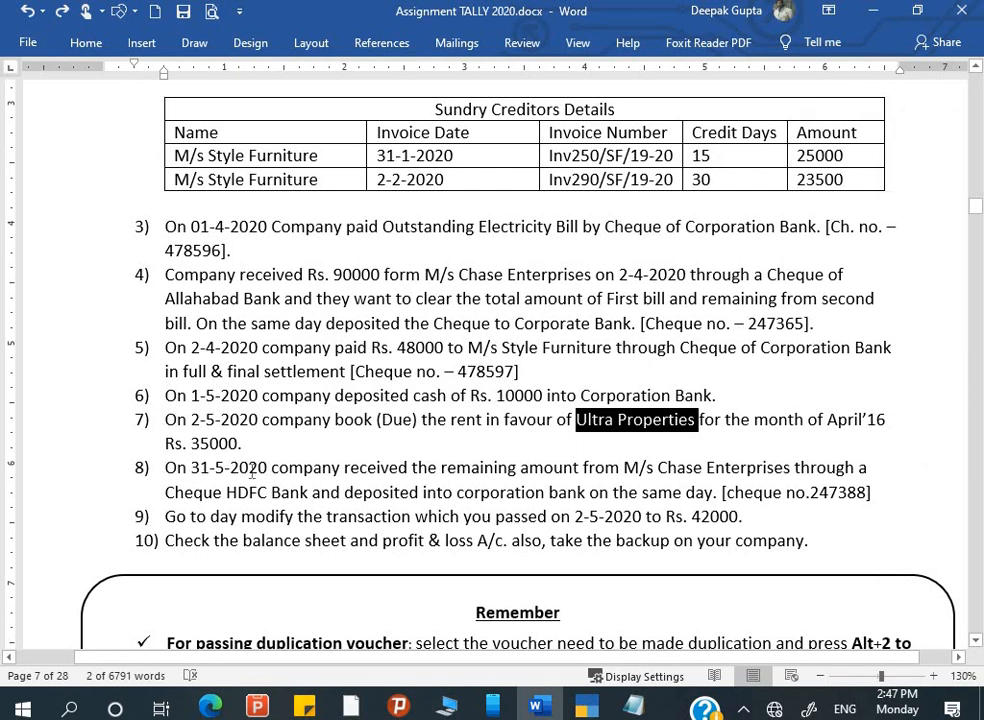
- Read item 8 in Word, the 31-5-2020 receipt from M/s Chase Enterprises, then return to TallyPrime
drag(166, 468, 343, 468)
drag(166, 468, 797, 470)
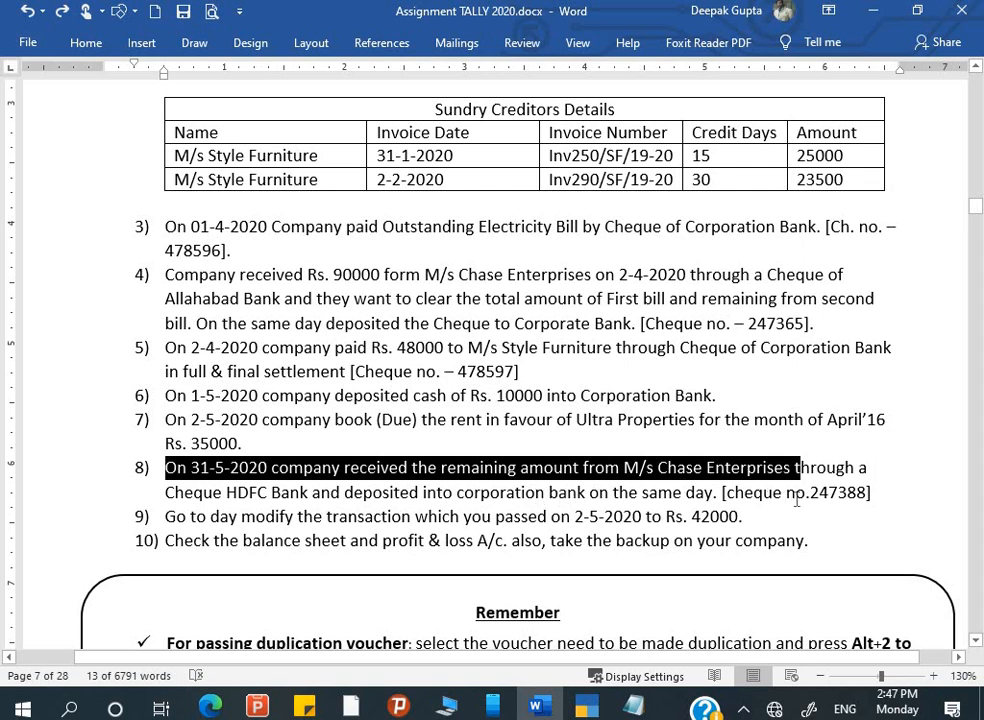
key(alt+Tab)
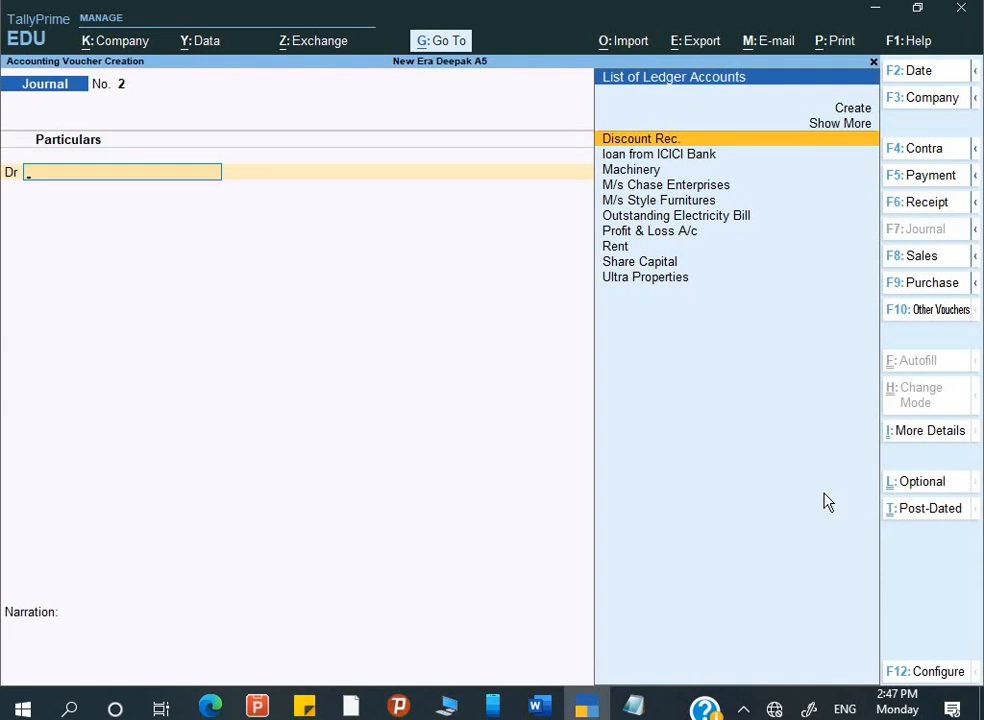
- Credit M/s Chase Enterprises 35,000 against AGC/275/19-20 and AGC/310/19-20, debiting Corporation Bank
key(F6)
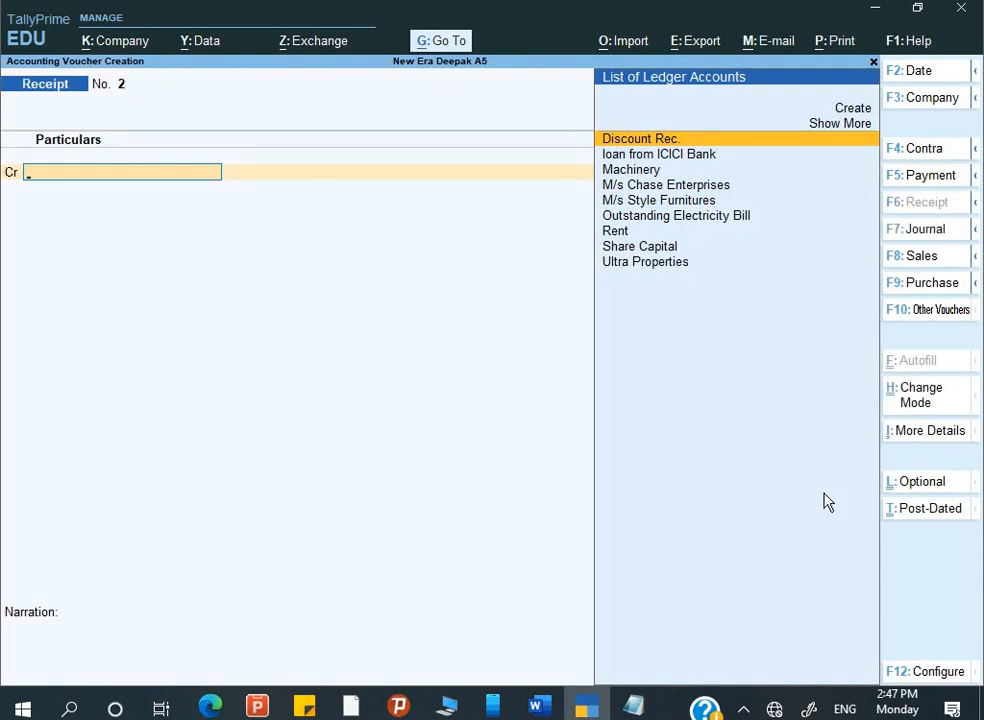
text(M)
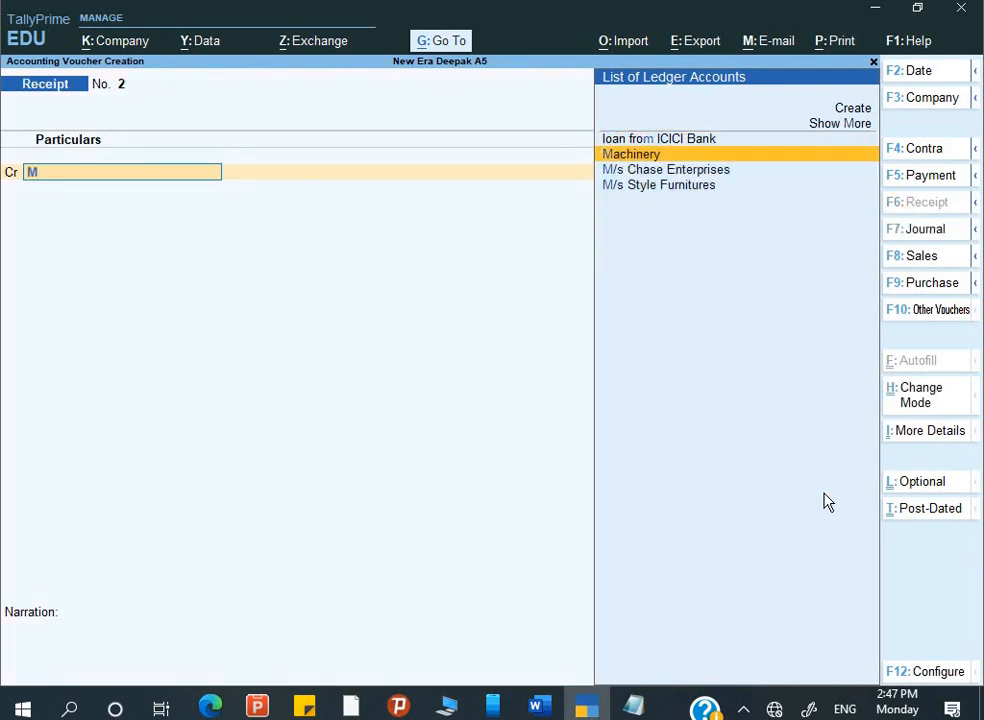
key(Down)
key(Return)
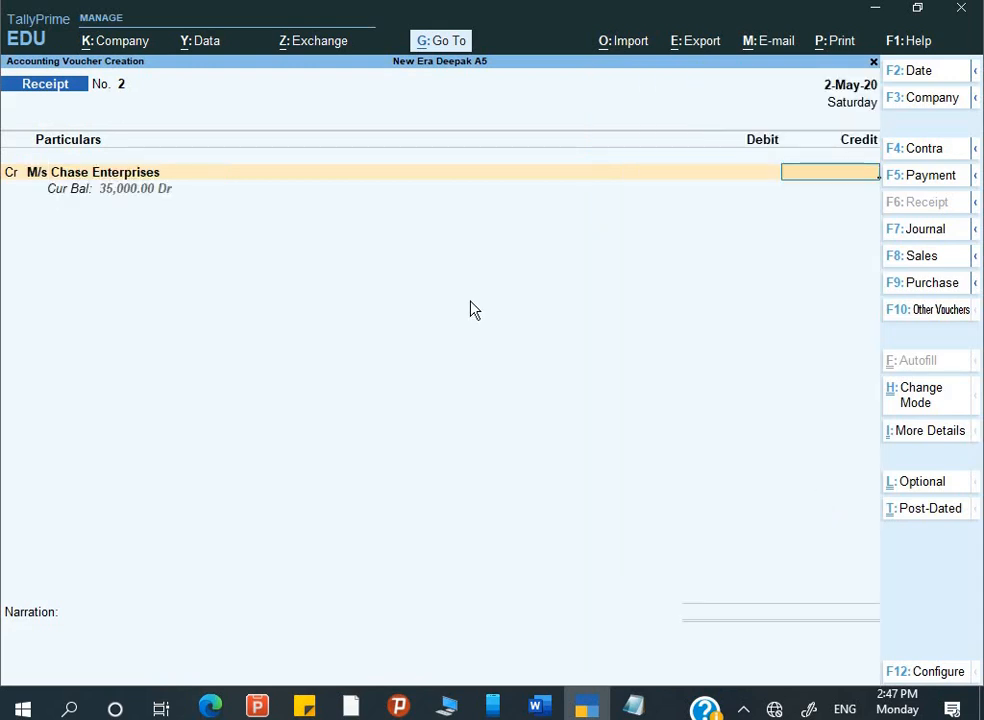
text(35,000)
key(Return)
key(Return)
key(Return)
key(Return)
key(Return)
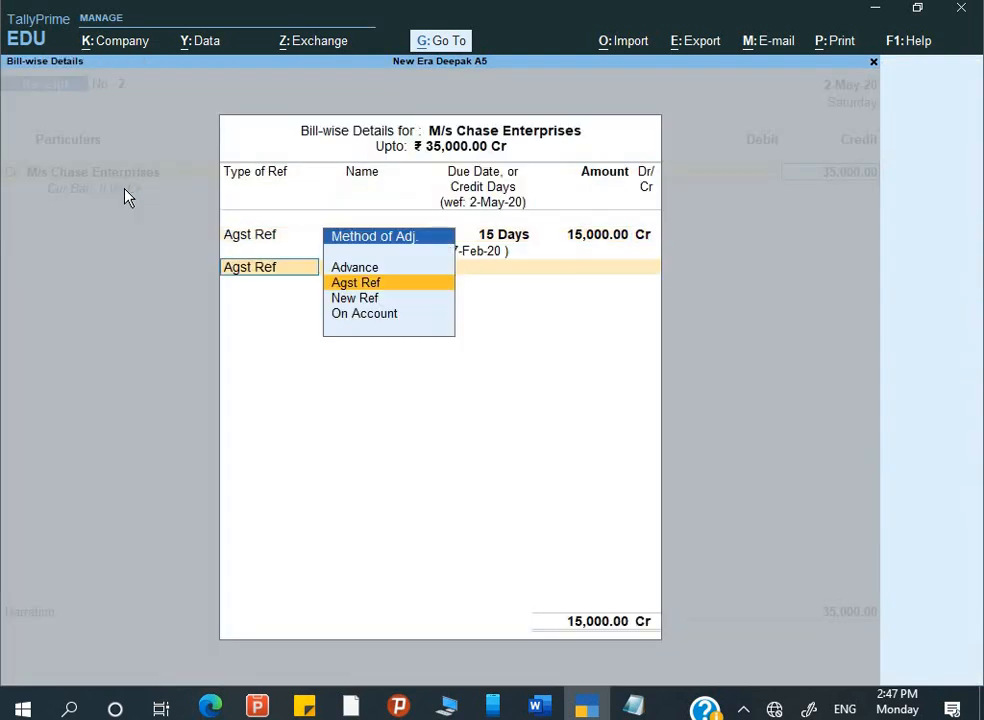
key(Return)
key(Return)
key(Return)
key(Return)
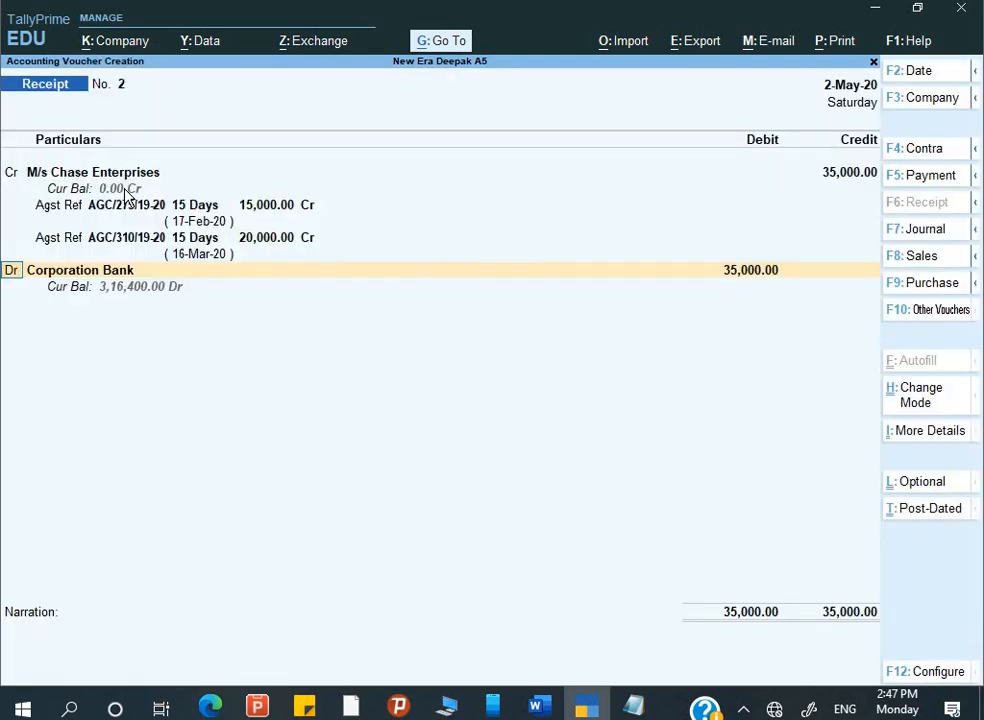
key(Return)
key(Return)
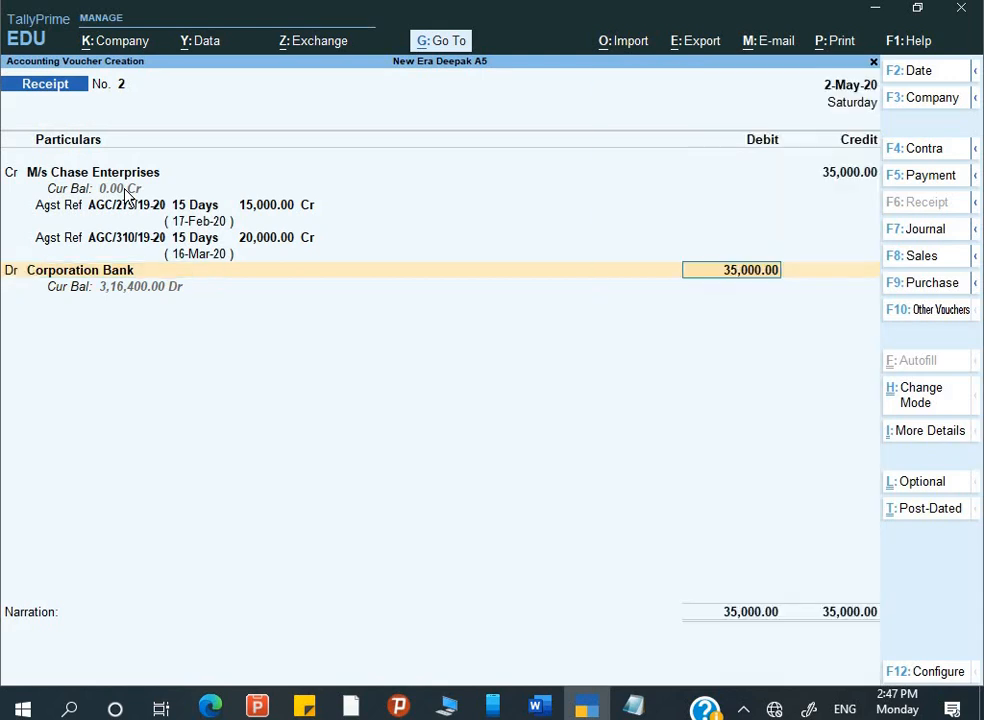
key(Return)
- Fill the bank allocation with cheque number 247388, copied from the assignment, drawn on HDFC Bank
key(Return)
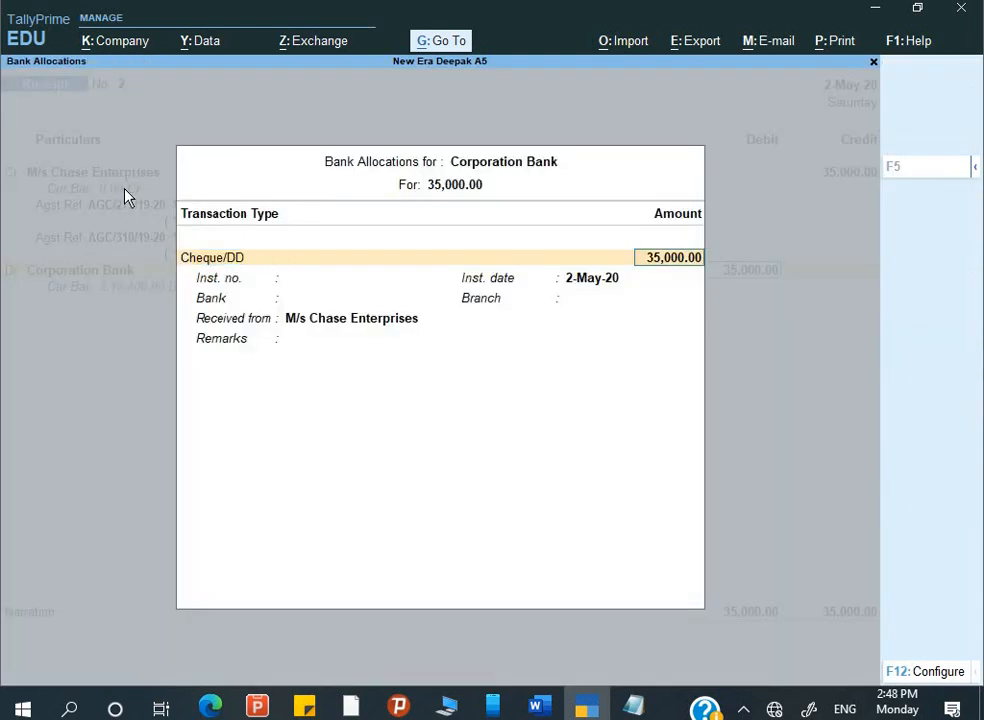
key(Return)
key(alt+Tab)
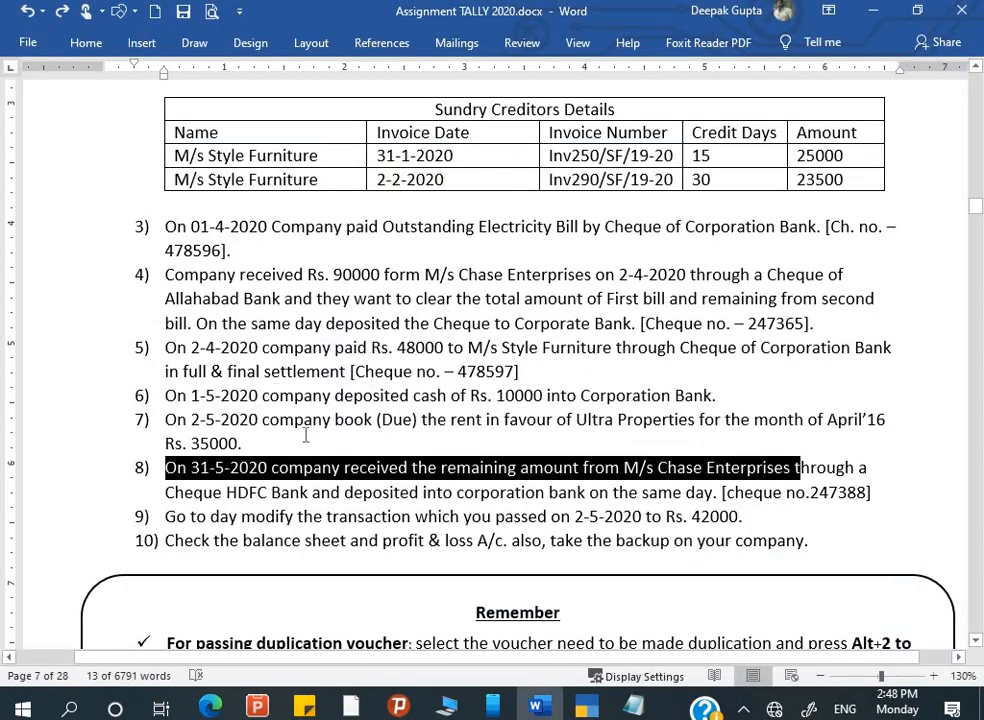
drag(811, 492, 868, 493)
key(ctrl+c)
key(alt+Tab)
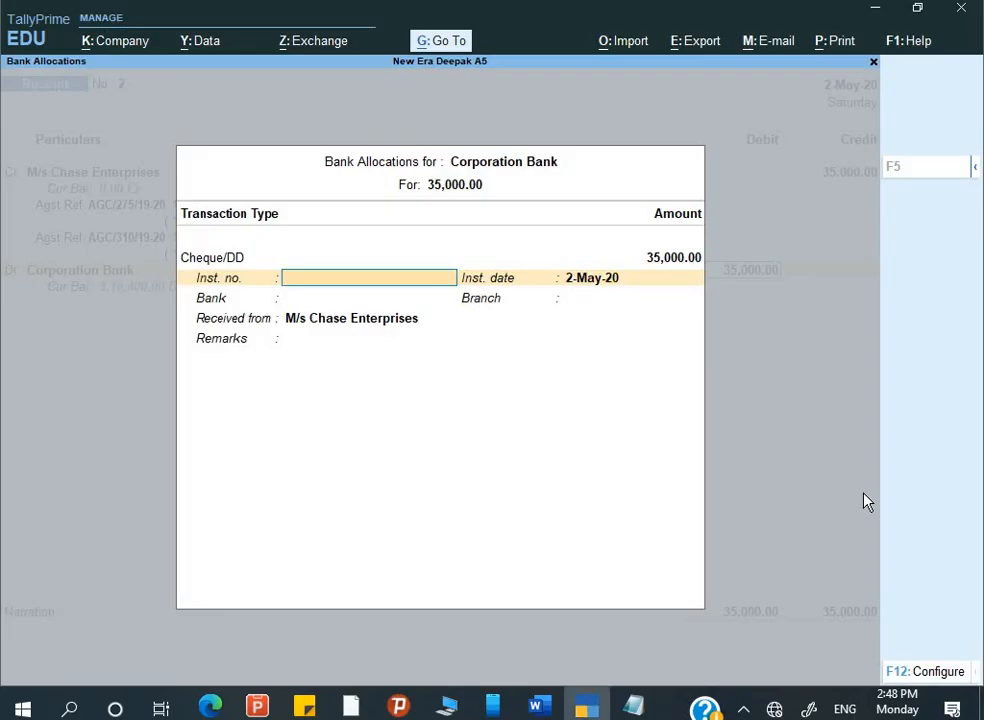
key(ctrl+alt+v)
key(Return)
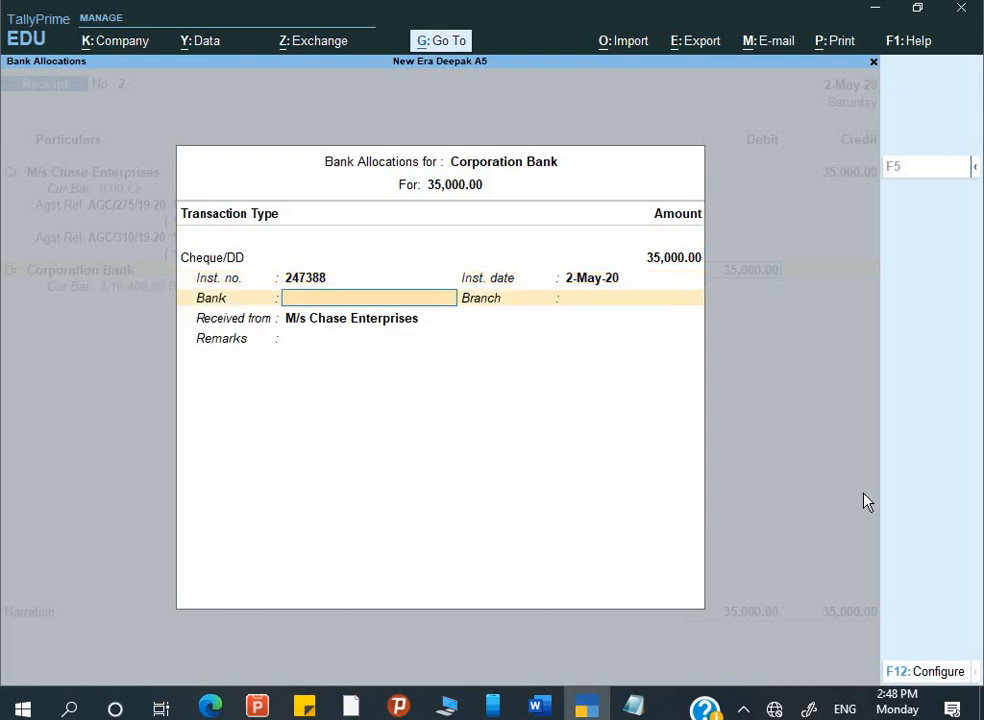
key(Down)
key(Return)
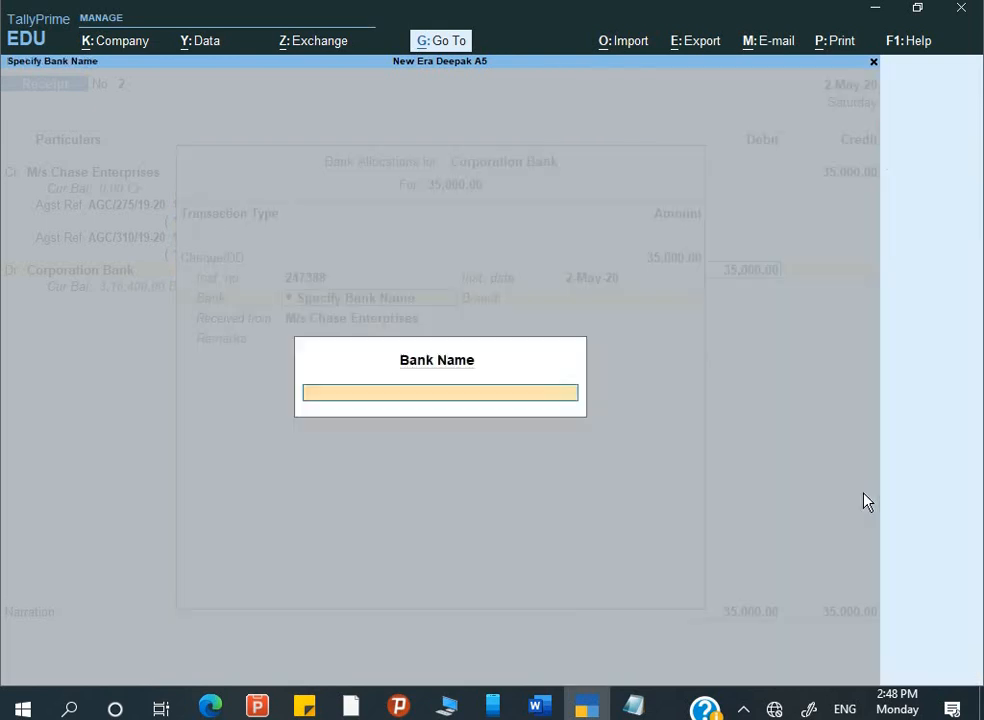
text(HDFC Bank)
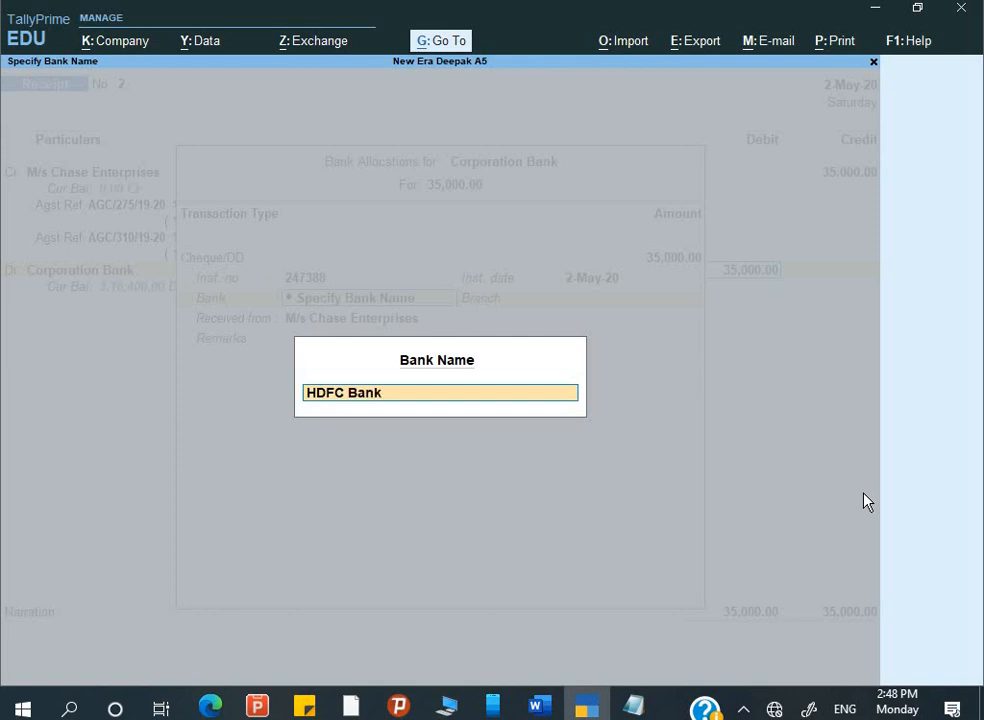
key(Return)
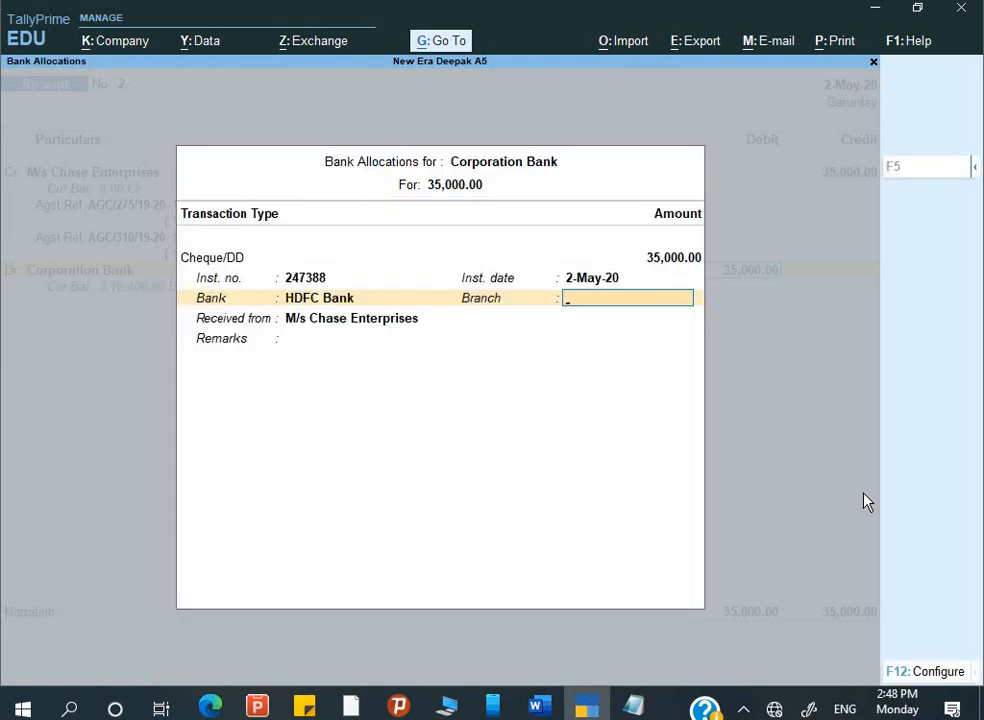
key(Return)
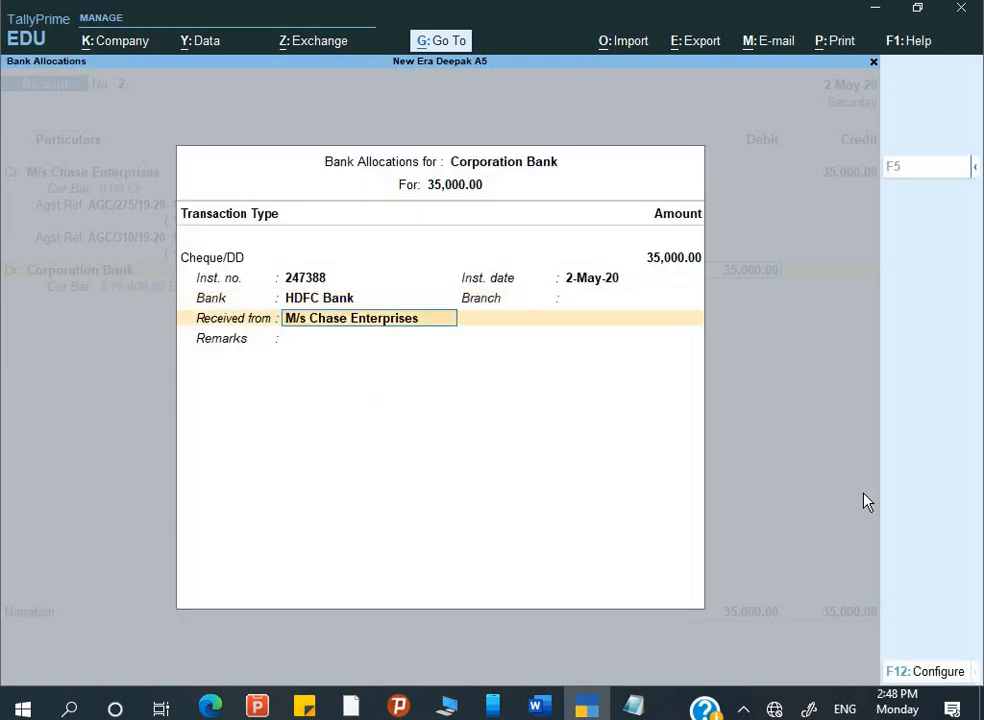
- Add the narration 'Being balance amount rec.' and save Receipt No. 2
key(Return)
key(Return)
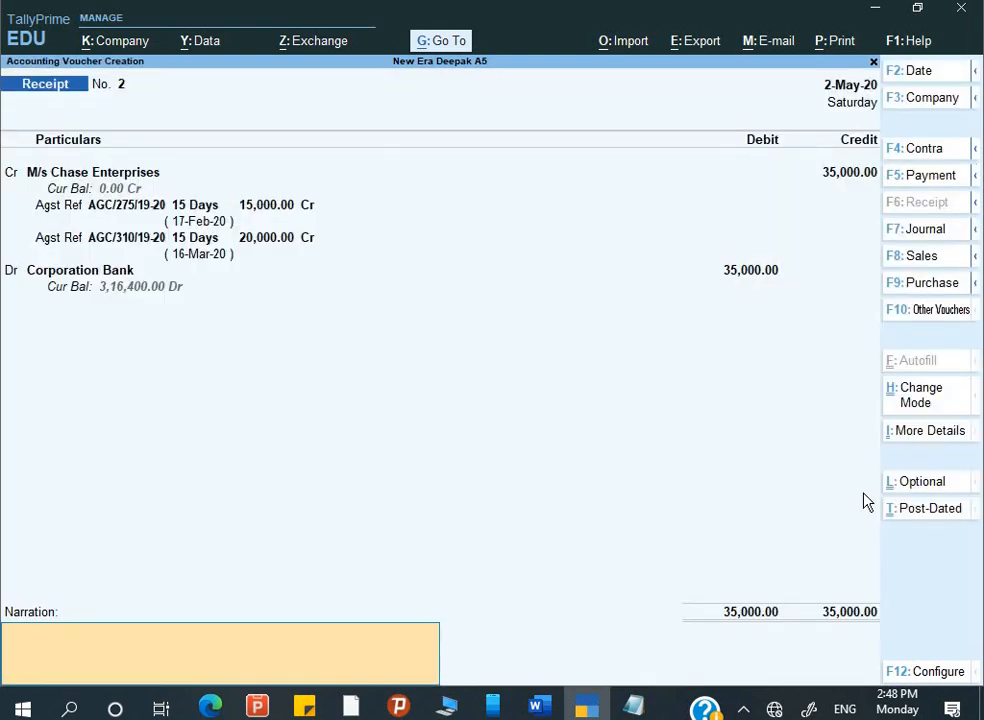
text(Being balance amou)
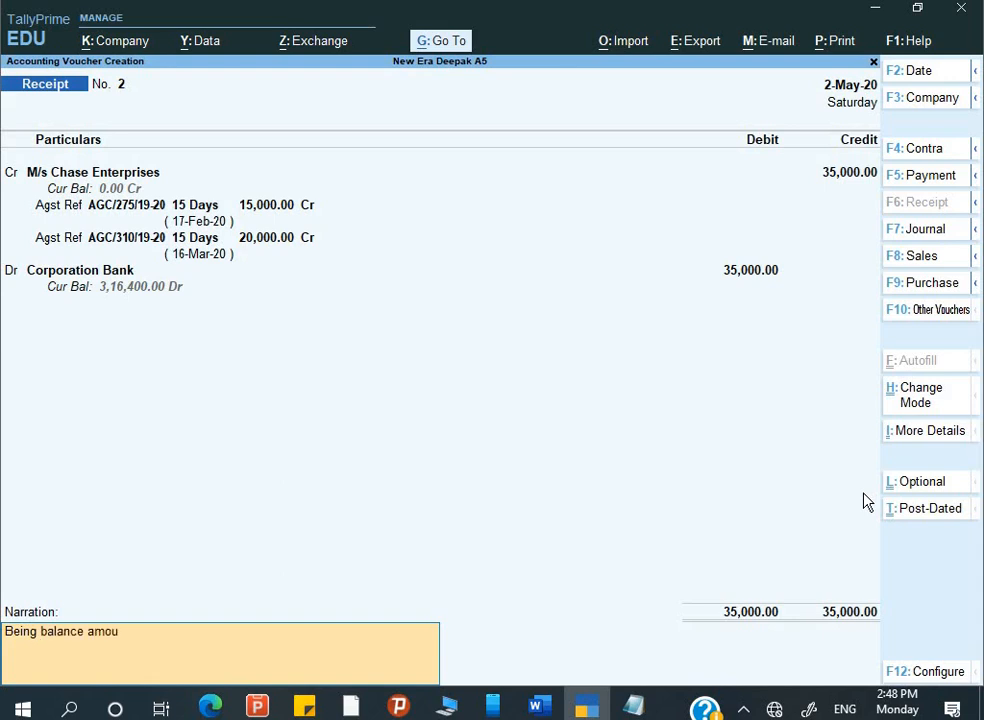
text(nt rec.)
key(Return)
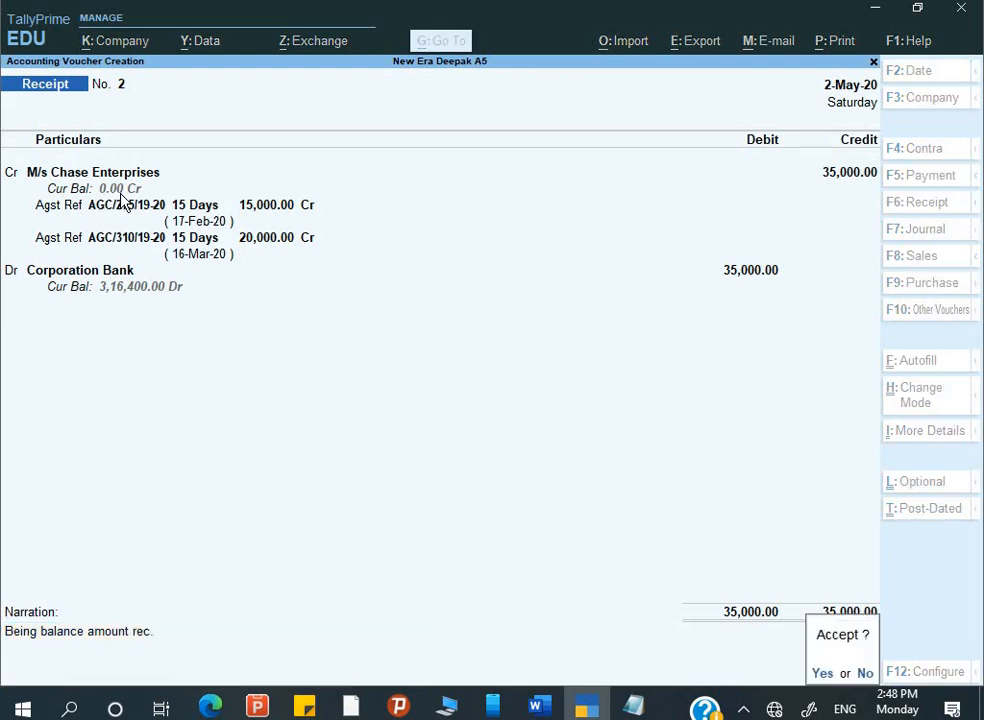
key(Return)
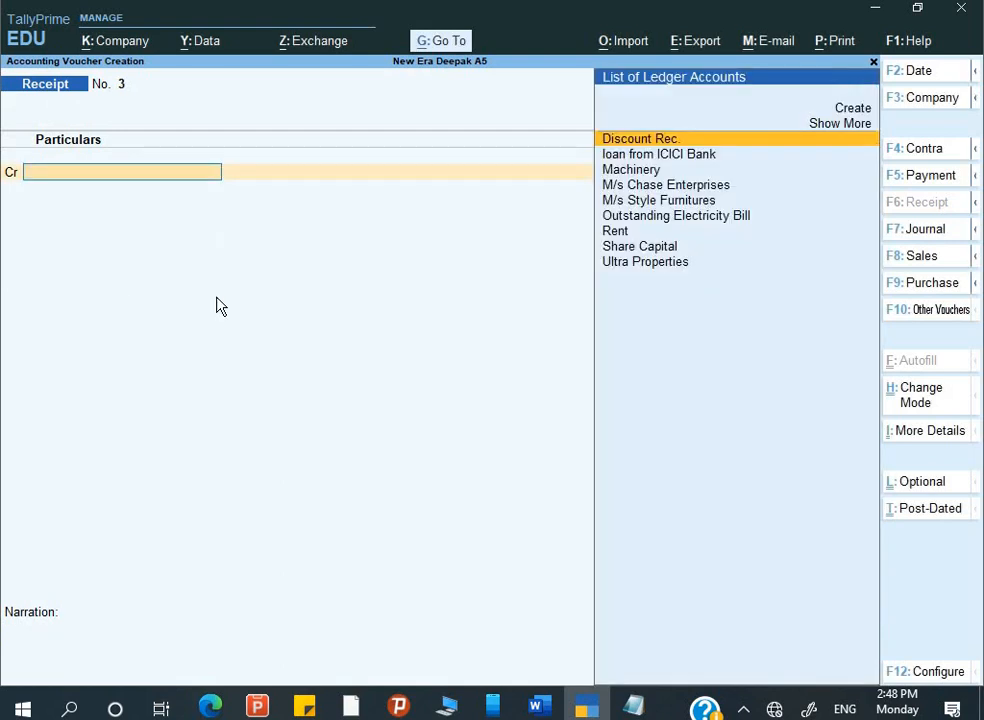
- Reopen saved Receipt No. 2, compare it with the assignment, and leave it unchanged
key(Page_Up)
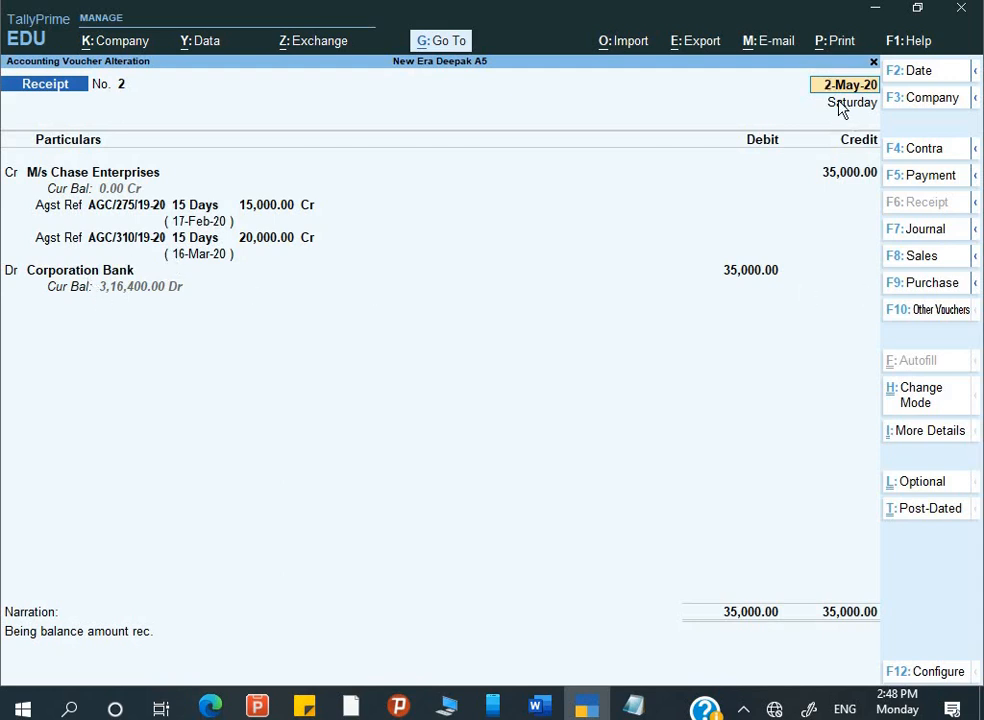
key(alt+Tab)
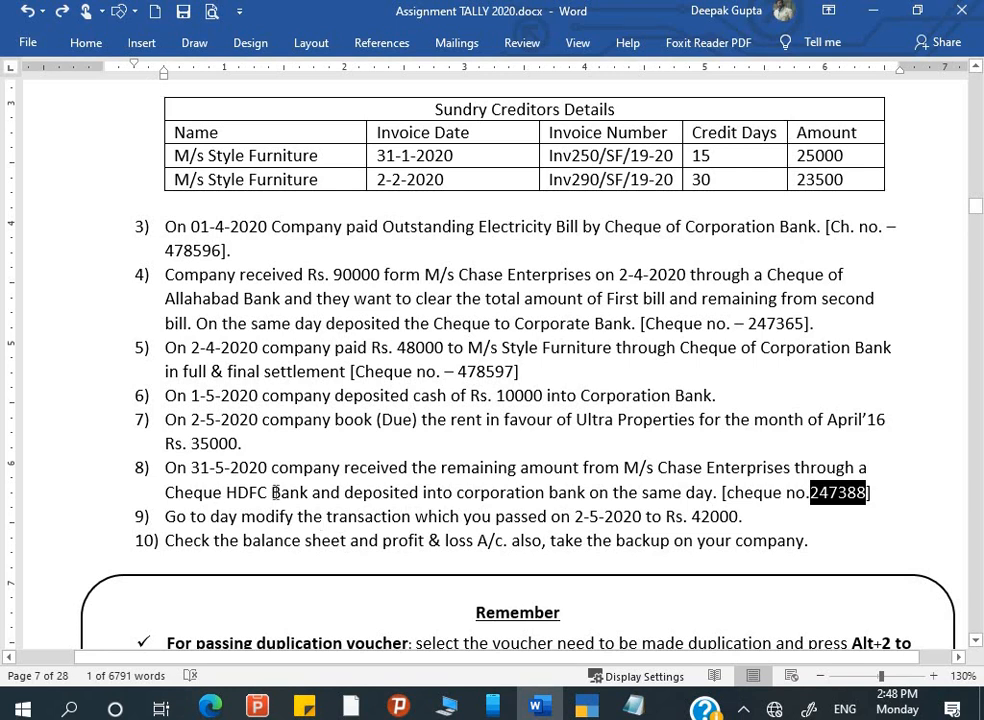
key(alt+Tab)
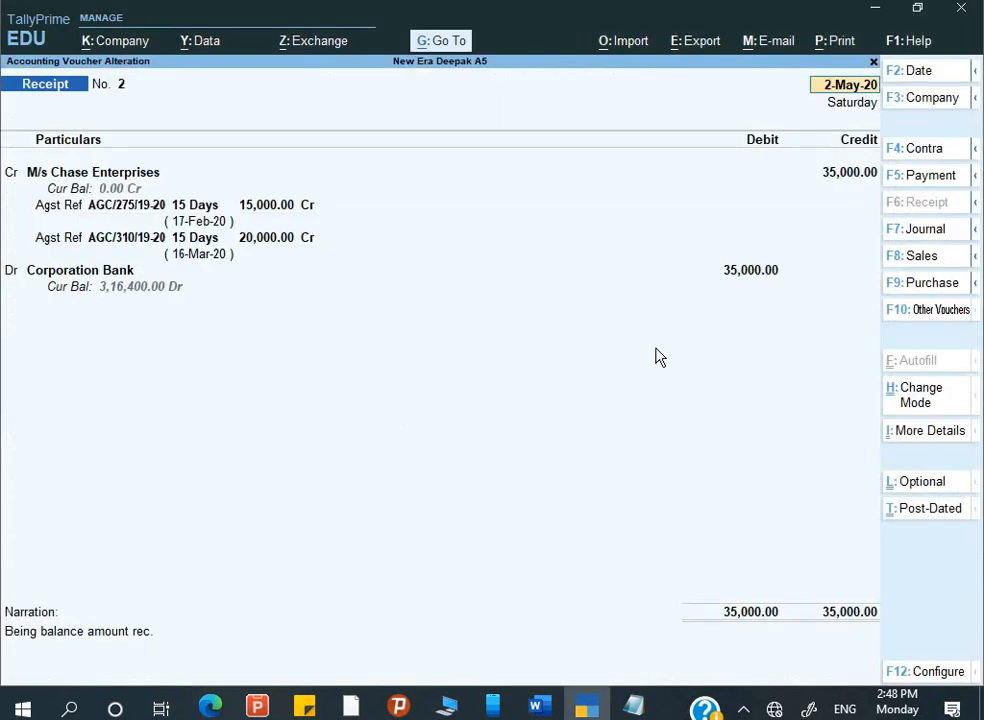
key(Escape)
key(y)
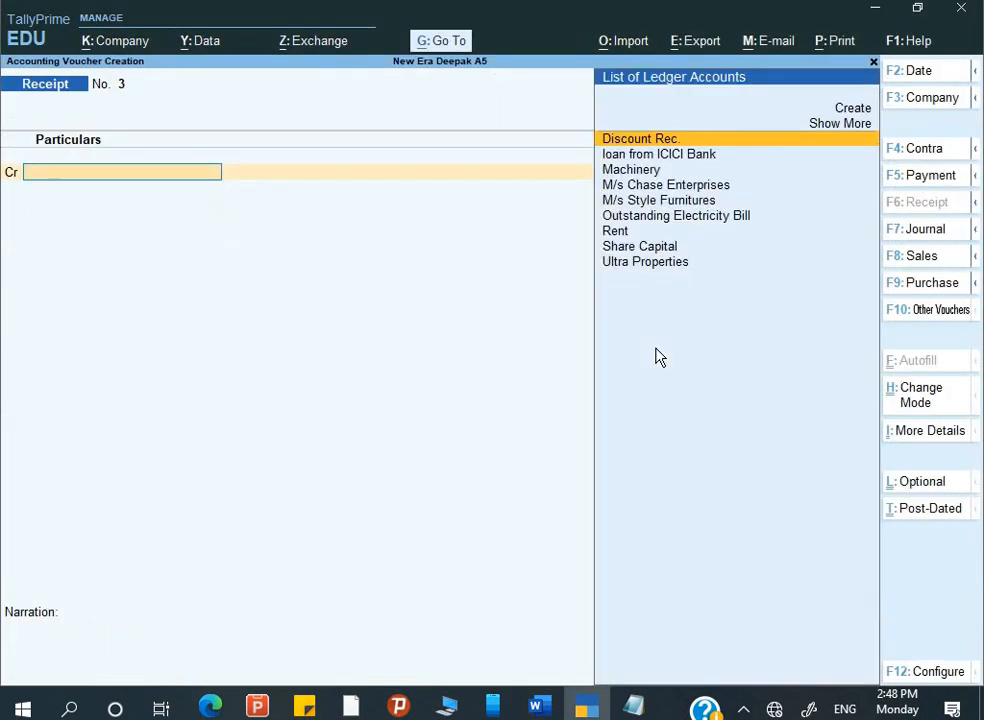
- Back out of the receipt screens to the Gateway and open the 2-May-20 Day Book
key(Page_Up)
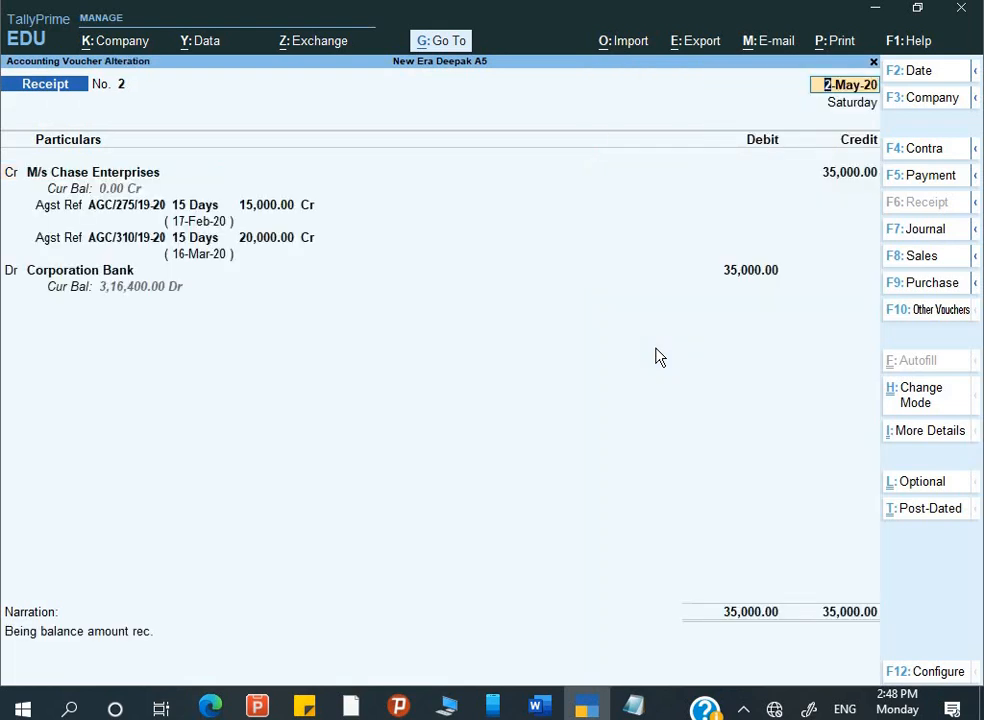
key(Escape)
key(Escape)
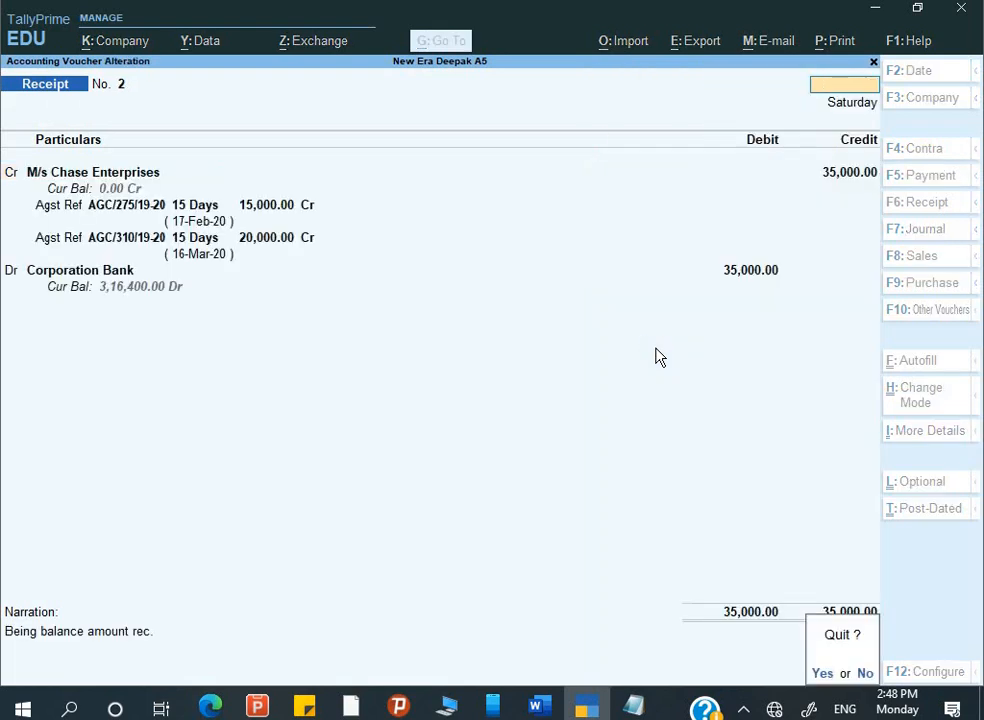
key(y)
key(Escape)
key(y)
key(Escape)
key(n)
key(Down)
key(Down)
key(Down)
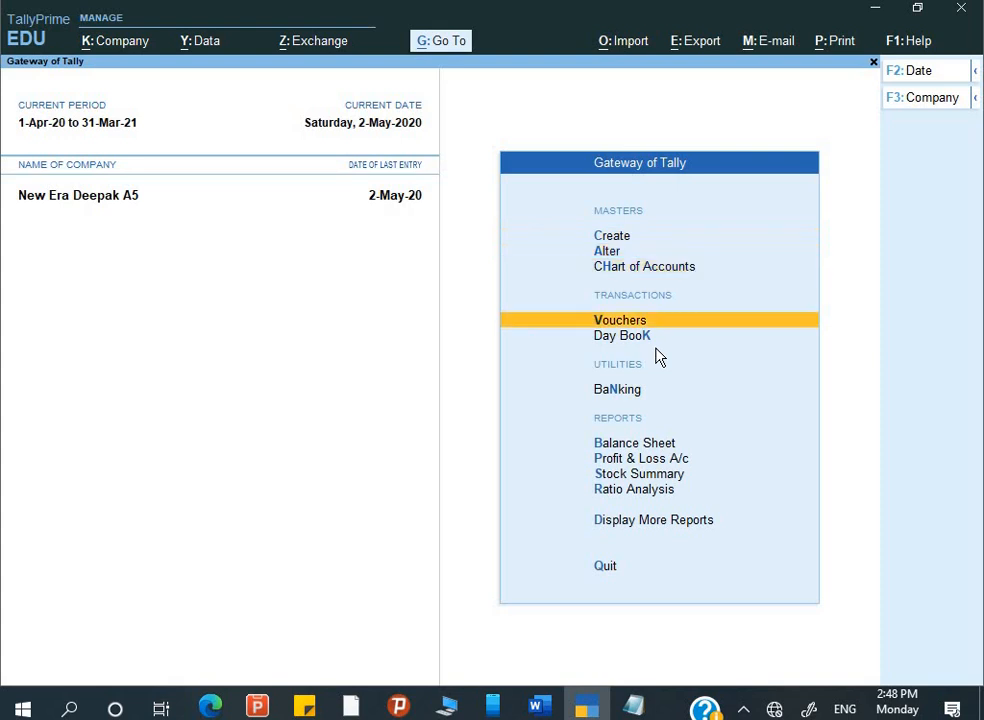
key(Down)
key(Return)
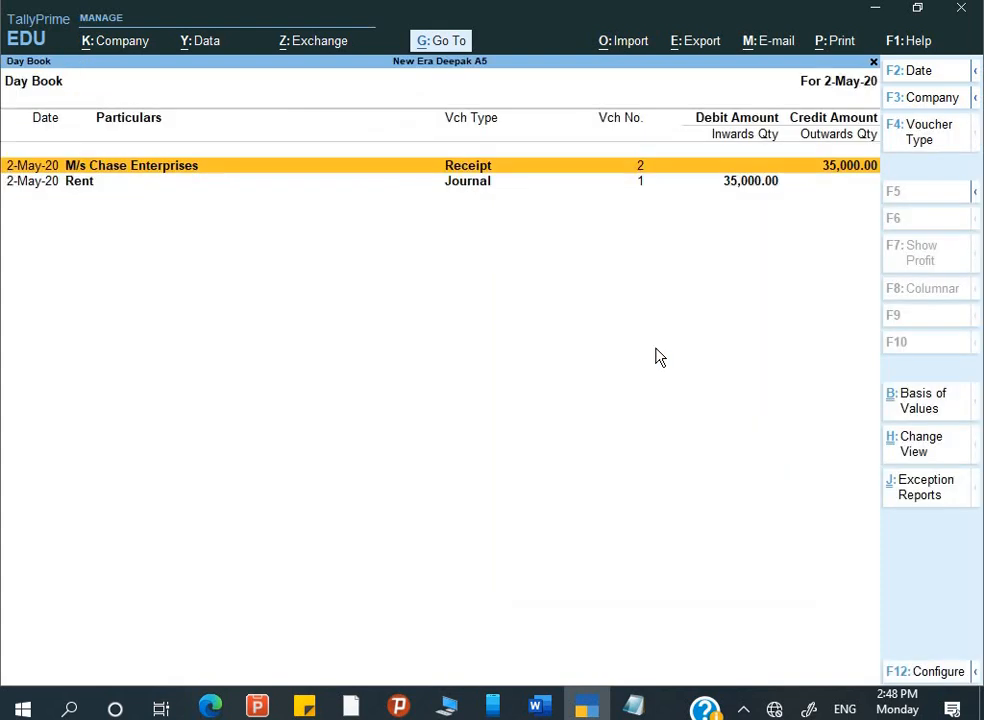
- Change the Chase Enterprises receipt's voucher date to 31-May-20
key(Return)
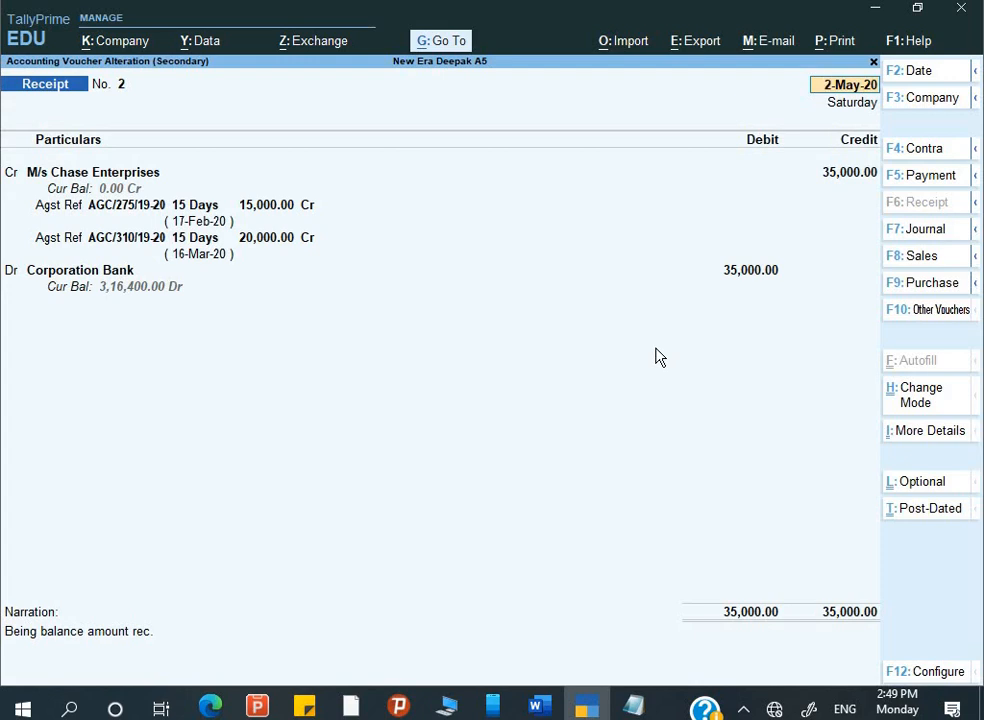
key(F2)
text(31)
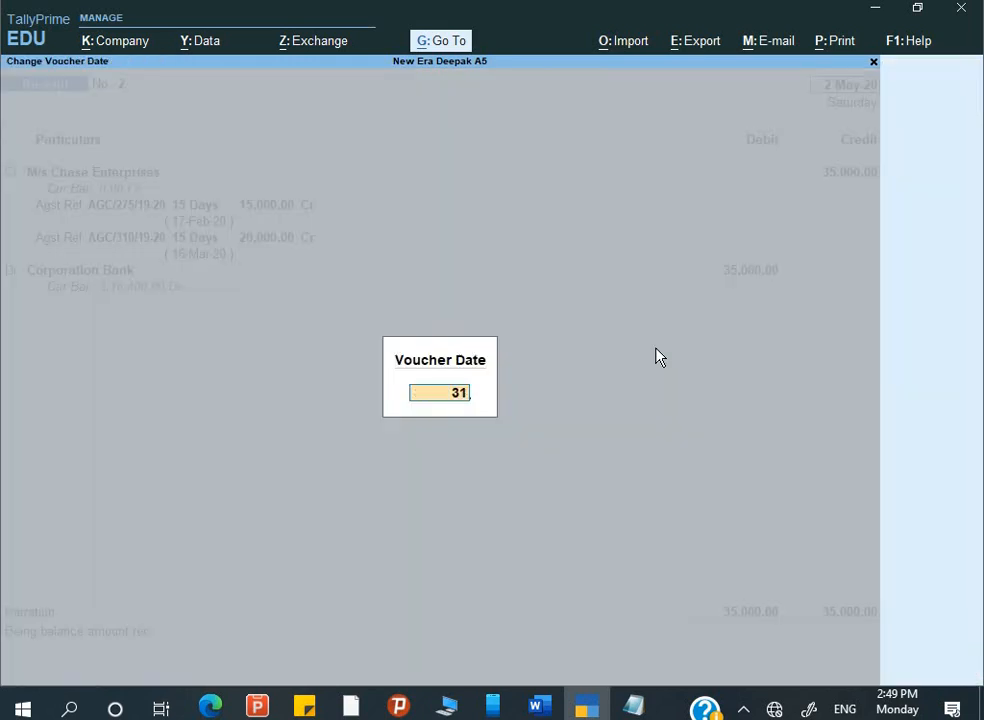
text(-)
key(Return)
key(ctrl)
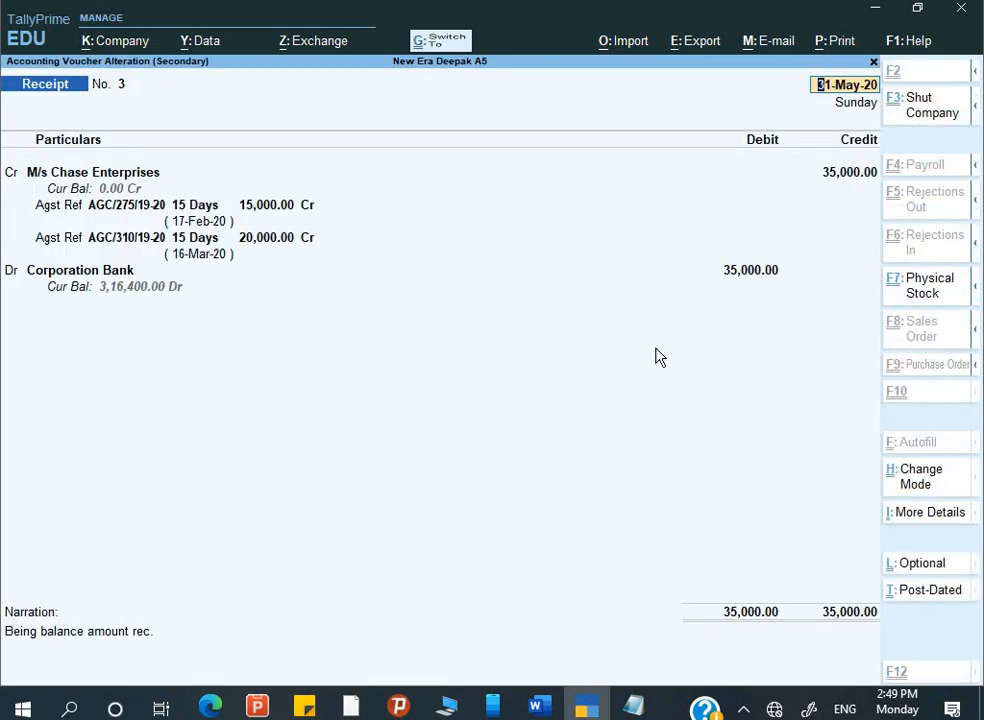
- Set the Corporation Bank cheque's instrument date to 31-May-20
key(Return)
key(Return)
key(Return)
key(Return)
key(Return)
key(Return)
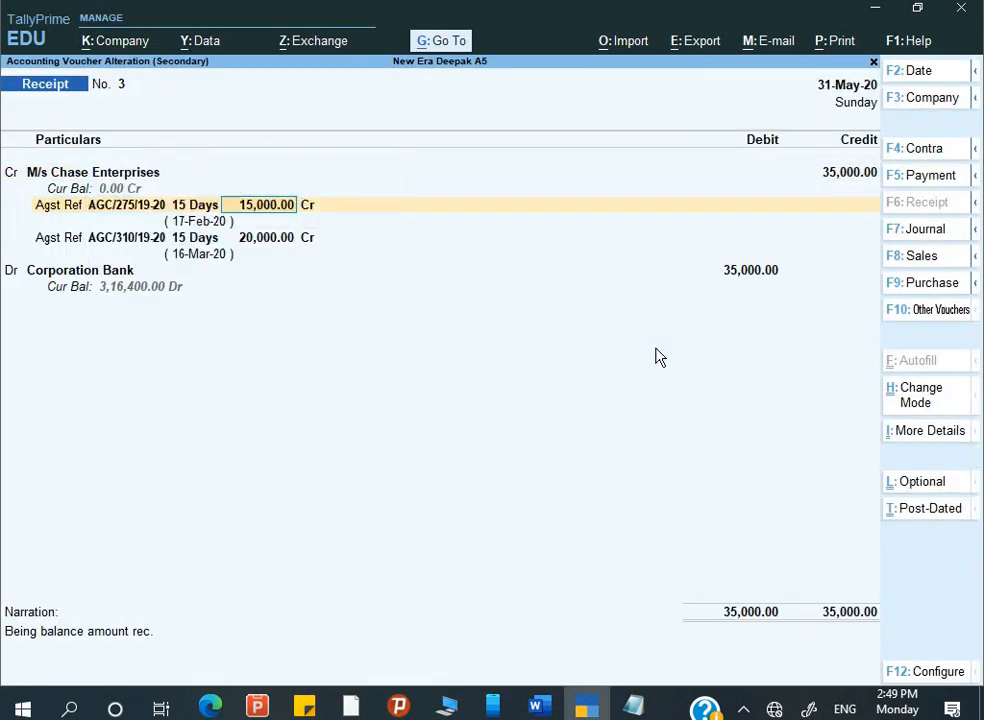
key(Return)
key(Return)
key(Return)
key(Return)
key(Return)
key(Return)
key(Return)
key(Return)
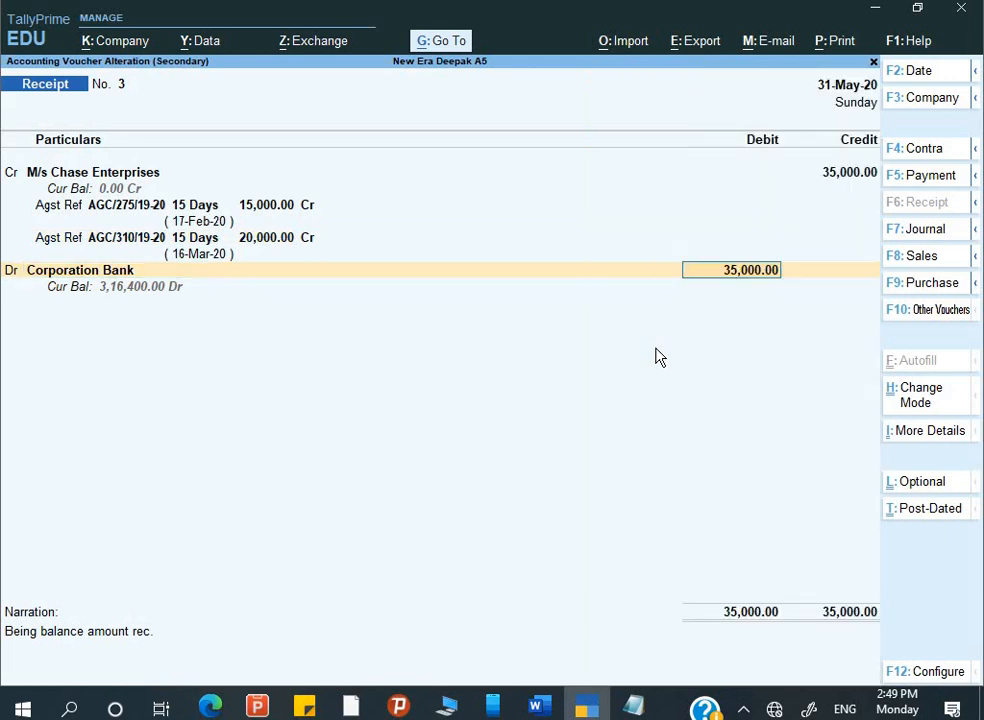
key(Return)
key(Return)
key(Return)
key(Return)
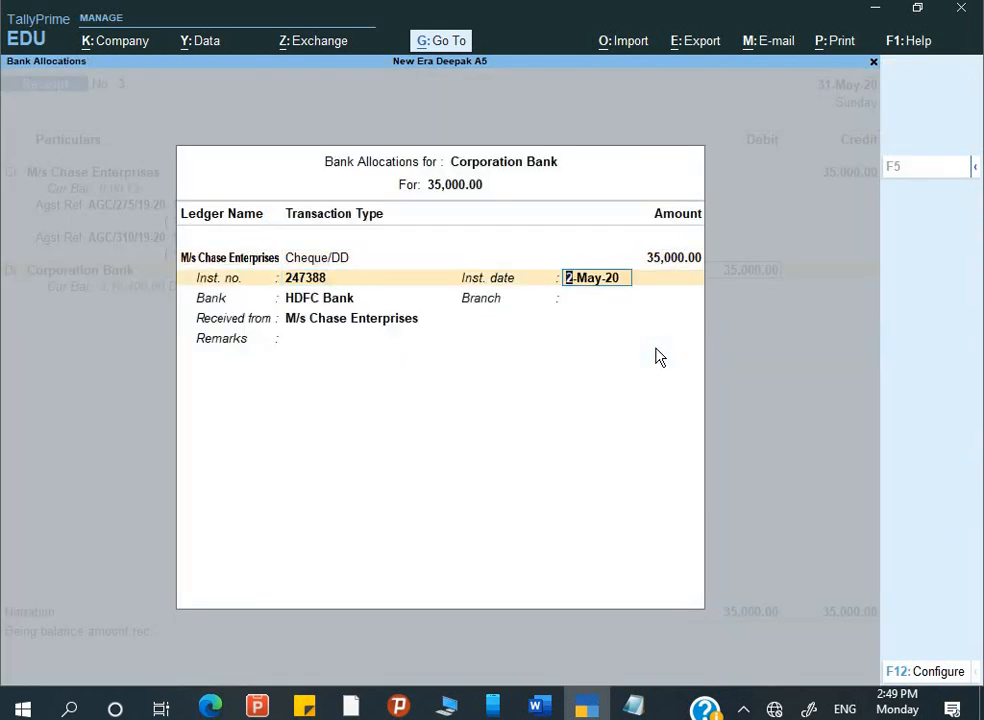
text(3)
key(Return)
key(Return)
key(Return)
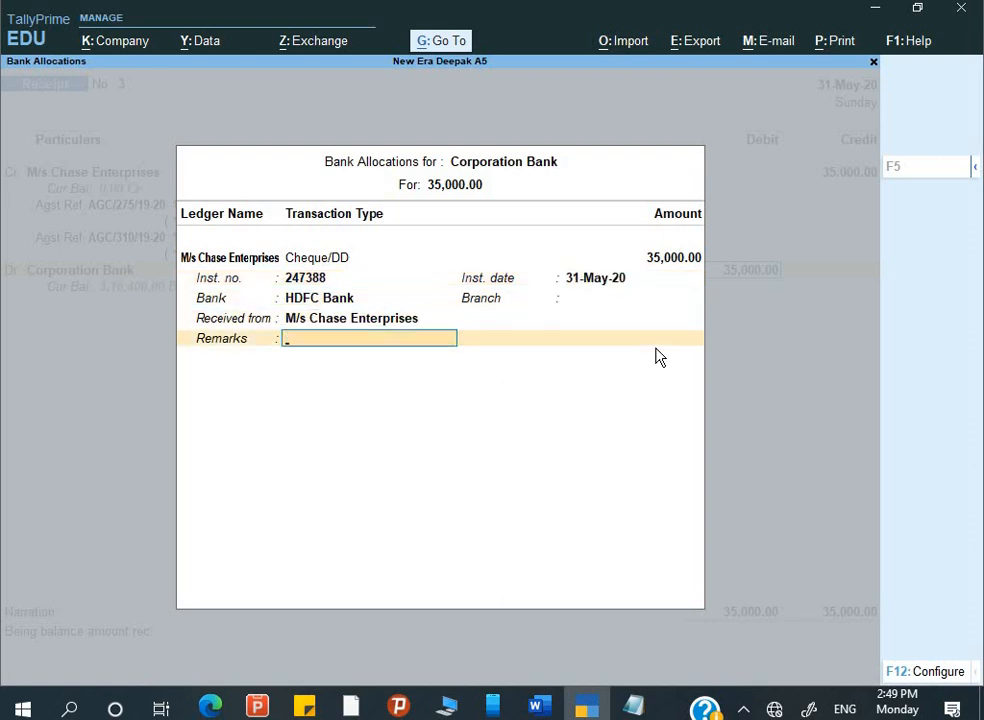
key(Return)
key(Return)
key(Return)
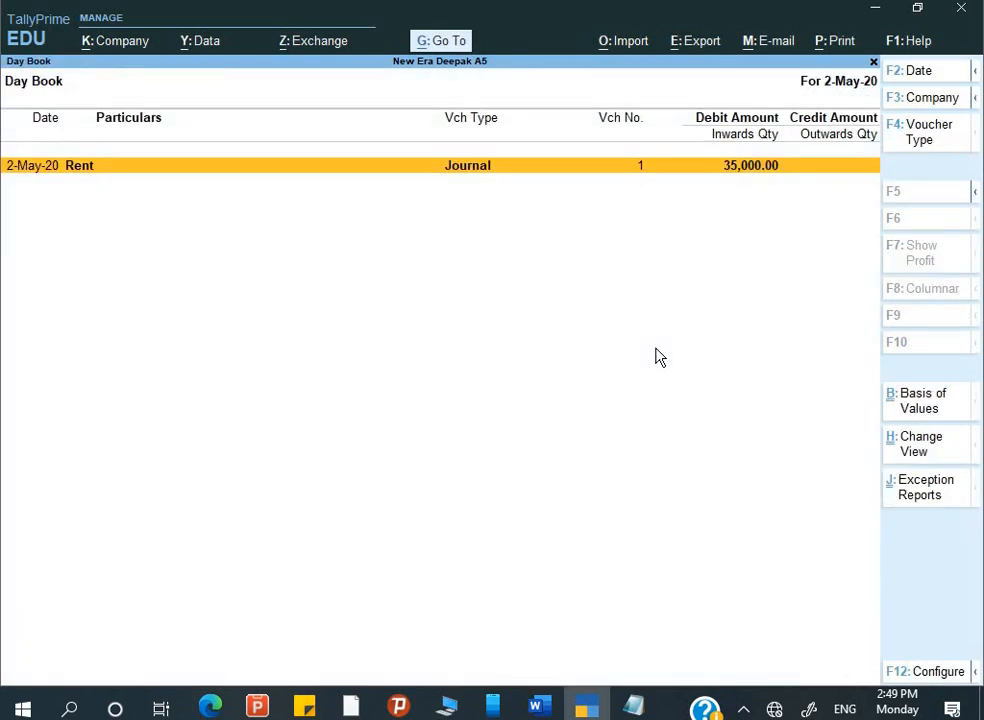
- Return to voucher entry with a blank Receipt No. 3 and switch to the Word assignment
key(Escape)
key(Escape)
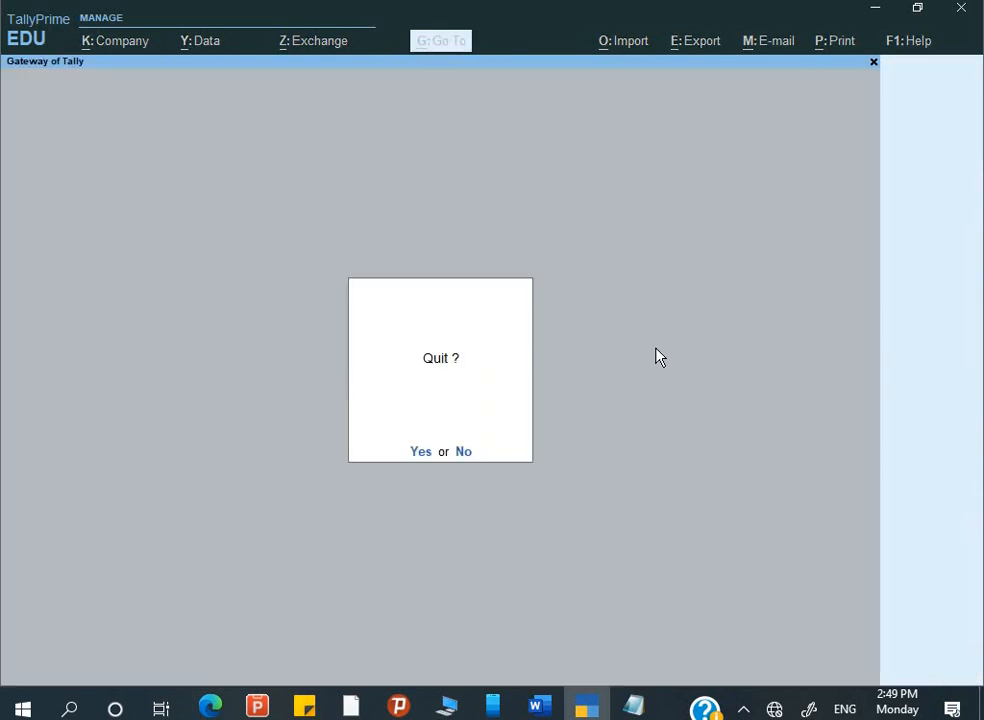
key(Escape)
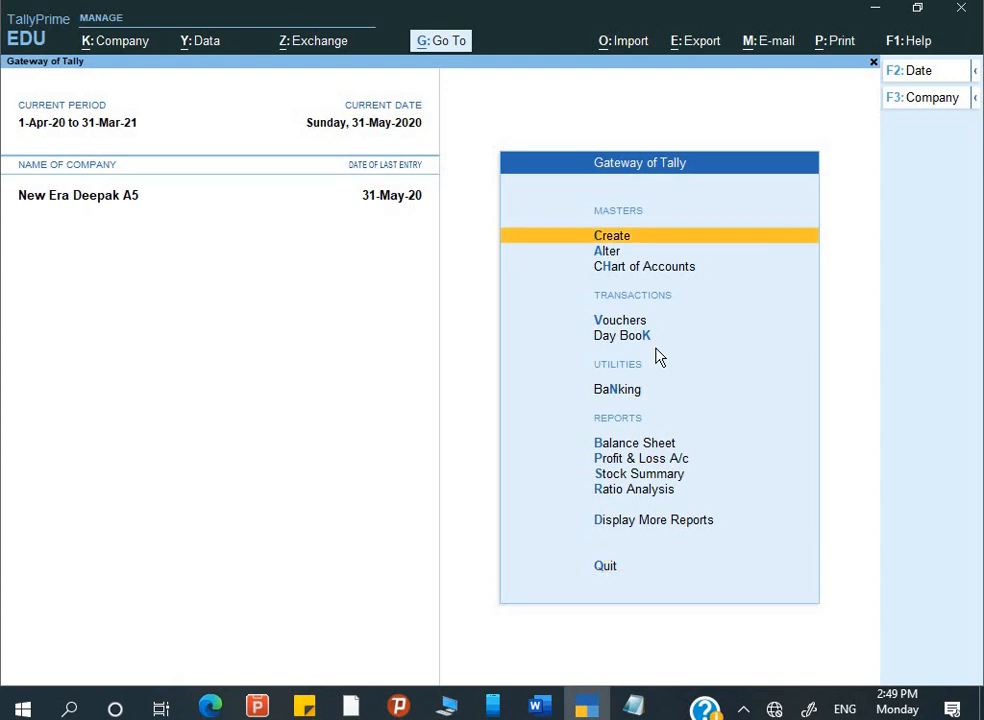
key(Down)
key(Down)
key(Down)
key(Down)
key(Up)
key(Return)
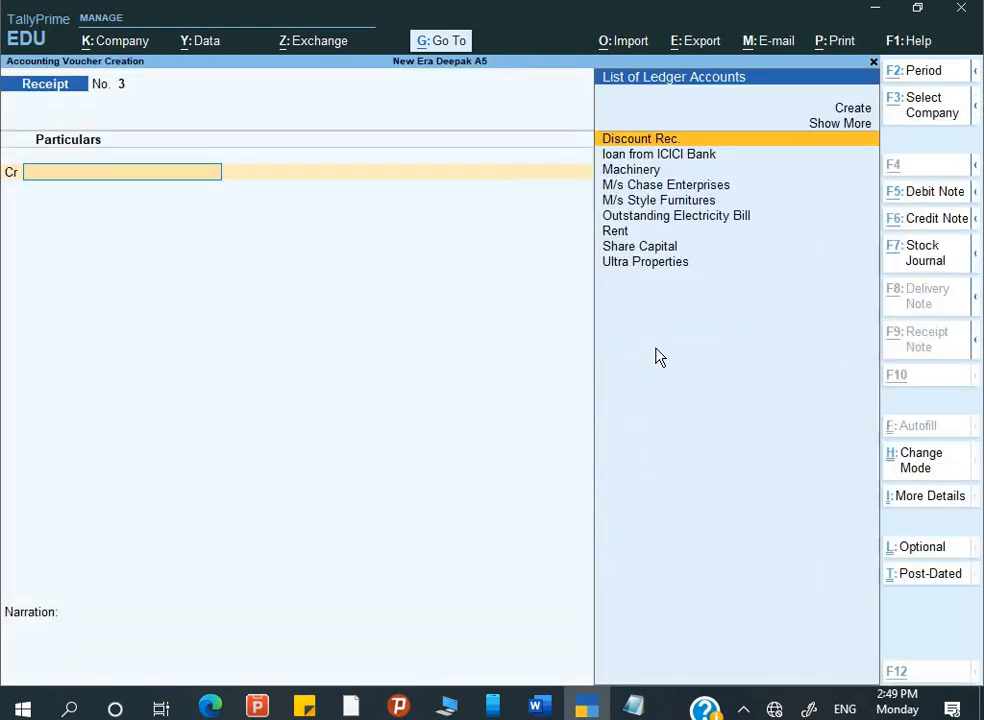
key(alt+Tab)
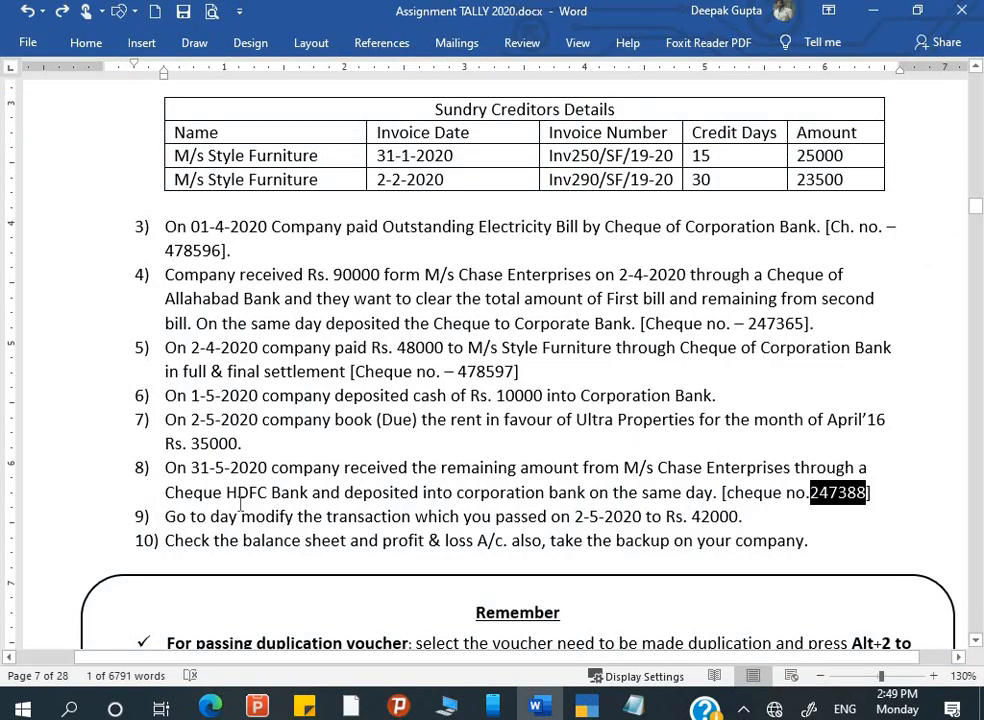
- Add 'book' after 'day' in item 9 so it reads 'daybook', then go back to TallyPrime
drag(165, 517, 358, 519)
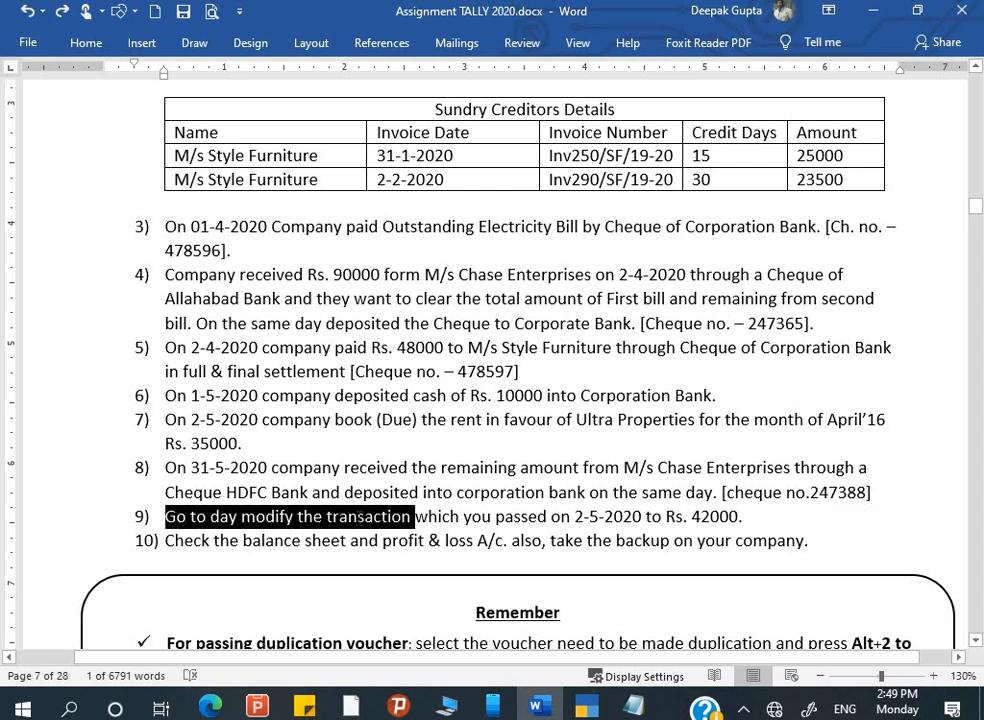
click(383, 516)
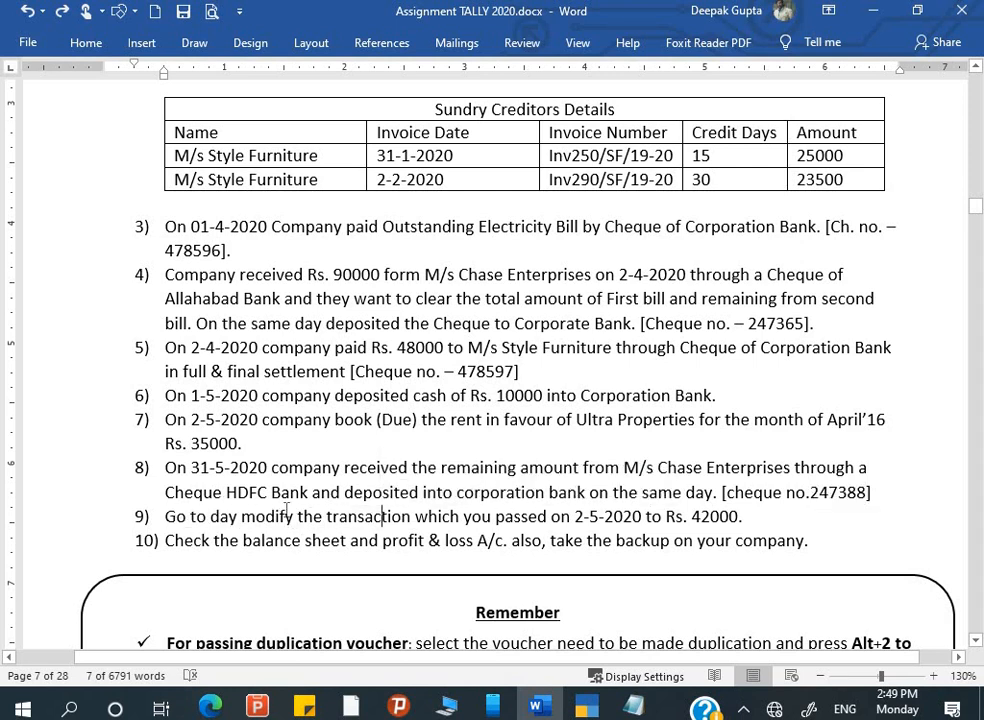
click(237, 517)
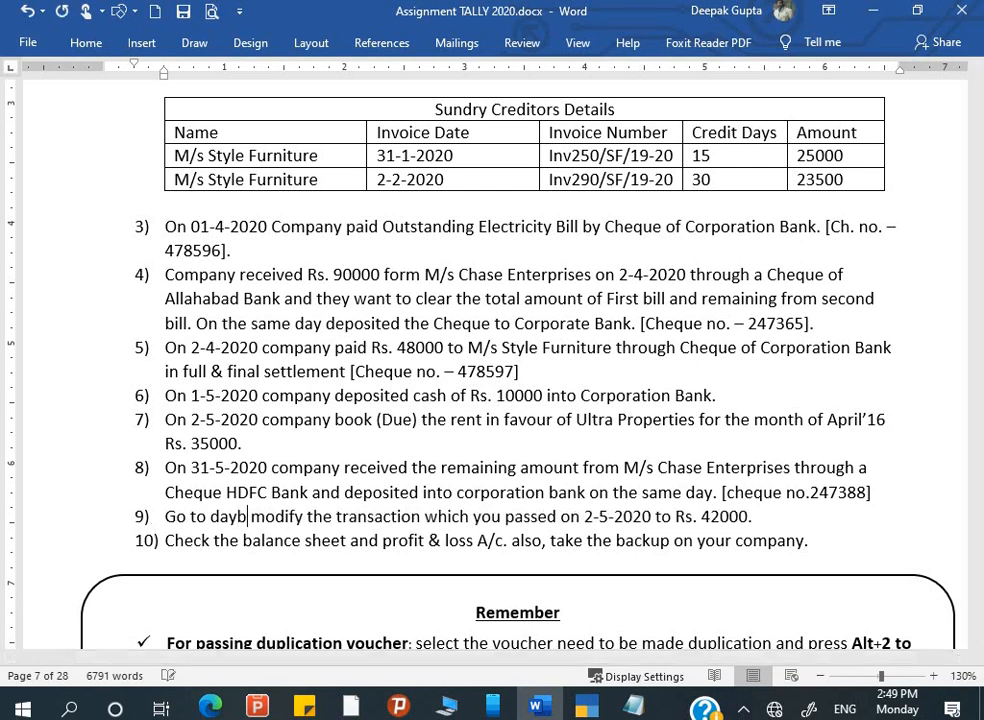
text(book)
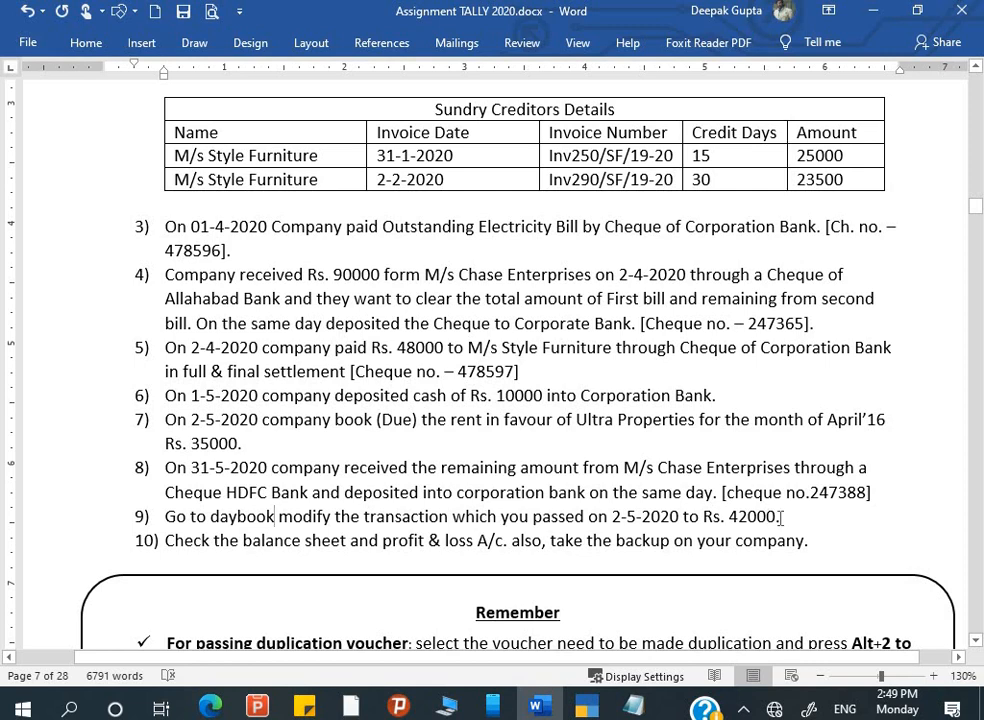
key(alt+Tab)
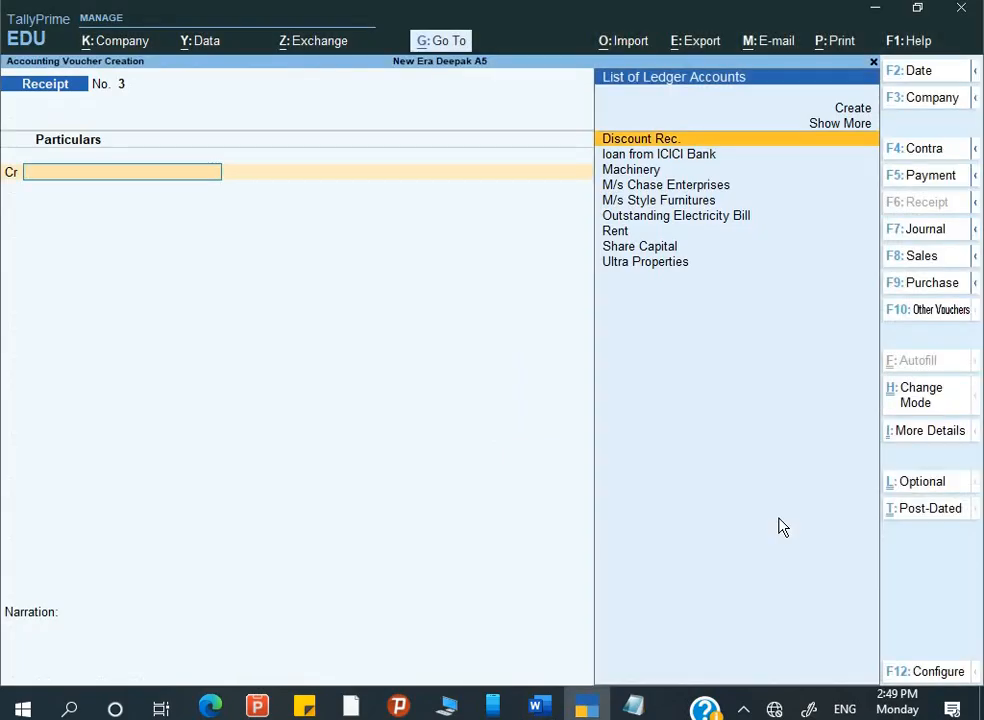
- Check the previous receipt voucher, then open the Day Book from the Gateway
key(Page_Up)
key(Page_Down)
key(Page_Up)
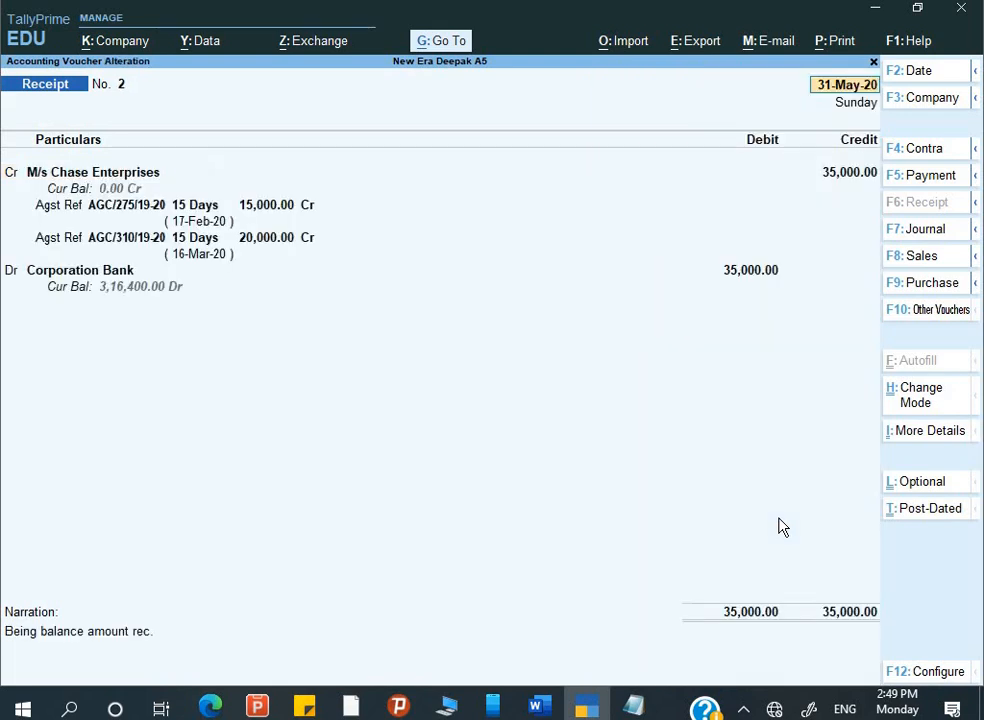
key(Page_Down)
key(Page_Up)
key(Page_Down)
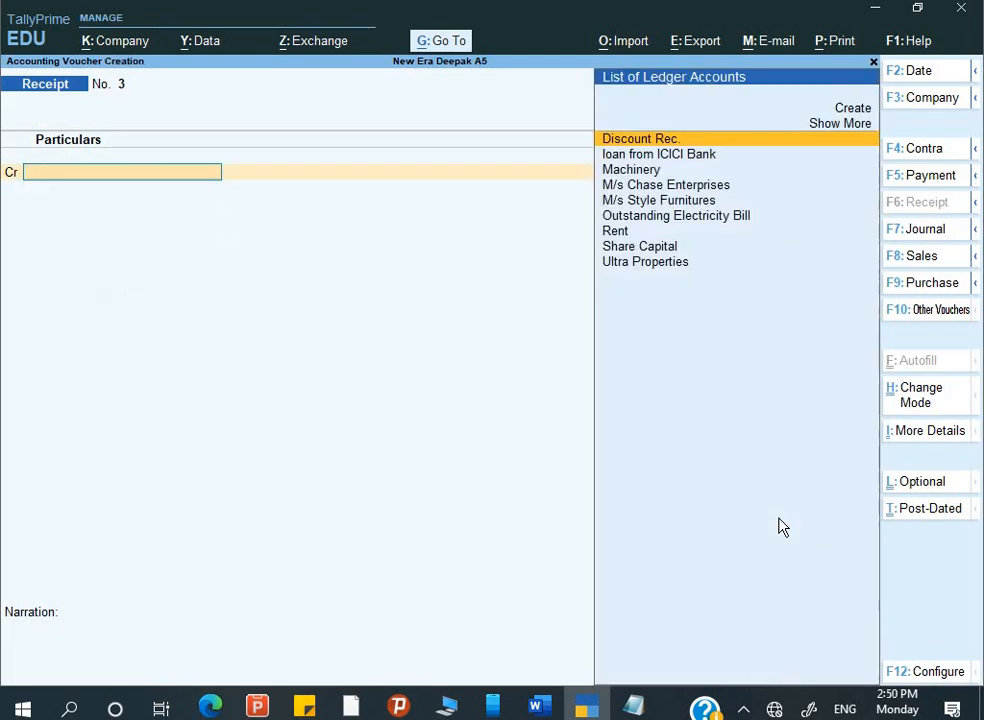
key(Escape)
key(Down)
key(Return)
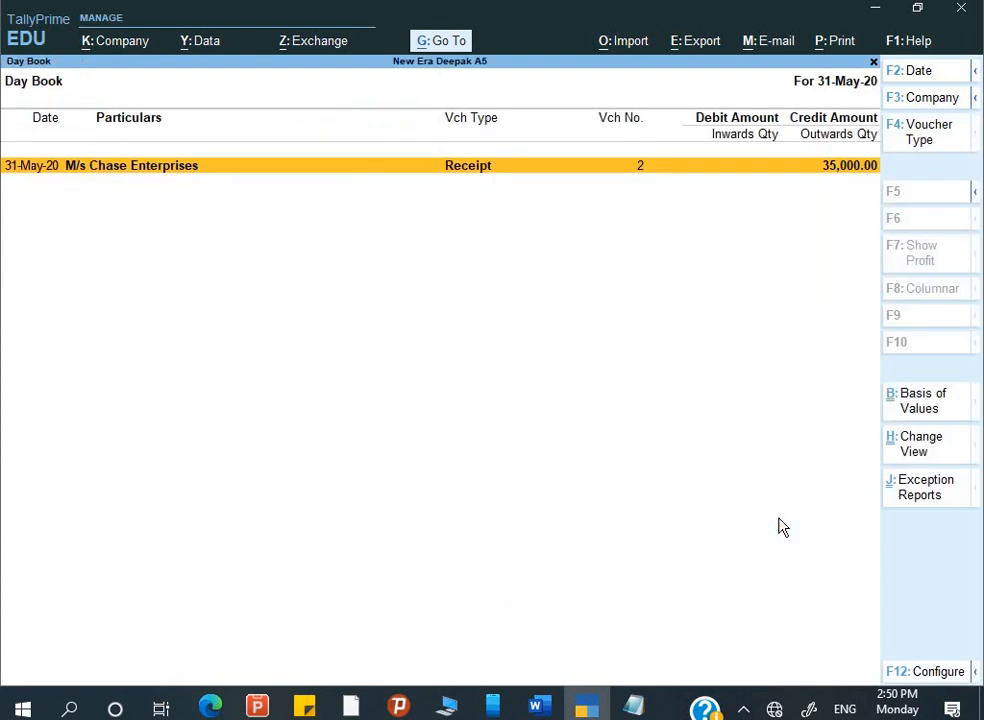
- Set the Day Book period to 1-Apr-20 to 31-May-20 and open the 2-May Rent journal
key(alt)
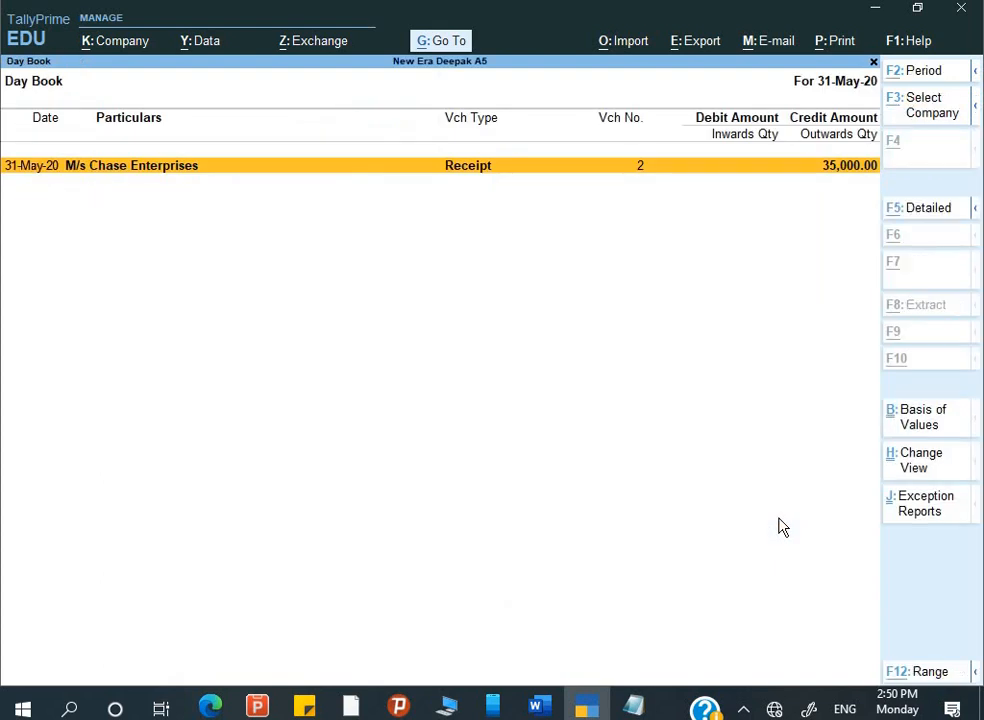
key(alt+F2)
key(BackSpace)
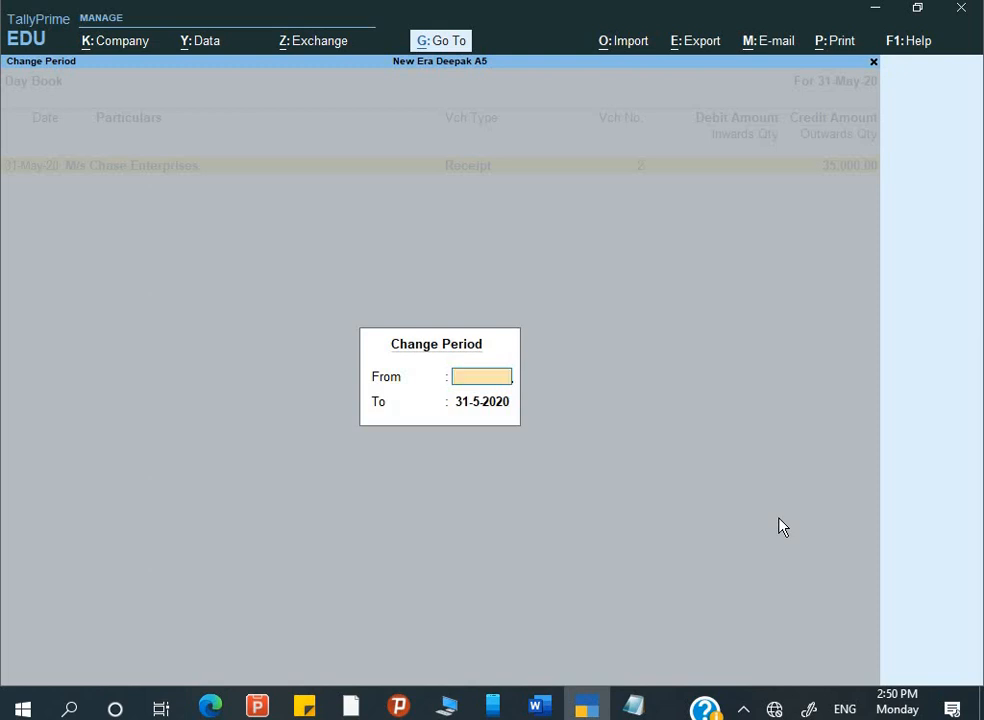
key(Return)
key(BackSpace)
key(Return)
key(Down)
key(Down)
key(Down)
key(Down)
key(Down)
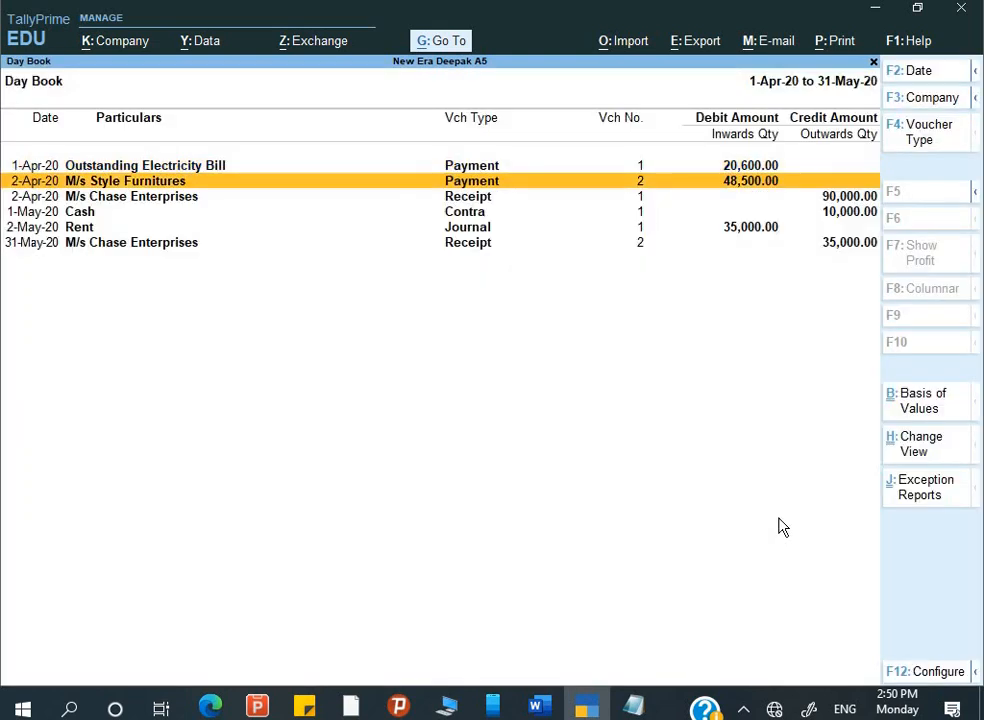
key(Up)
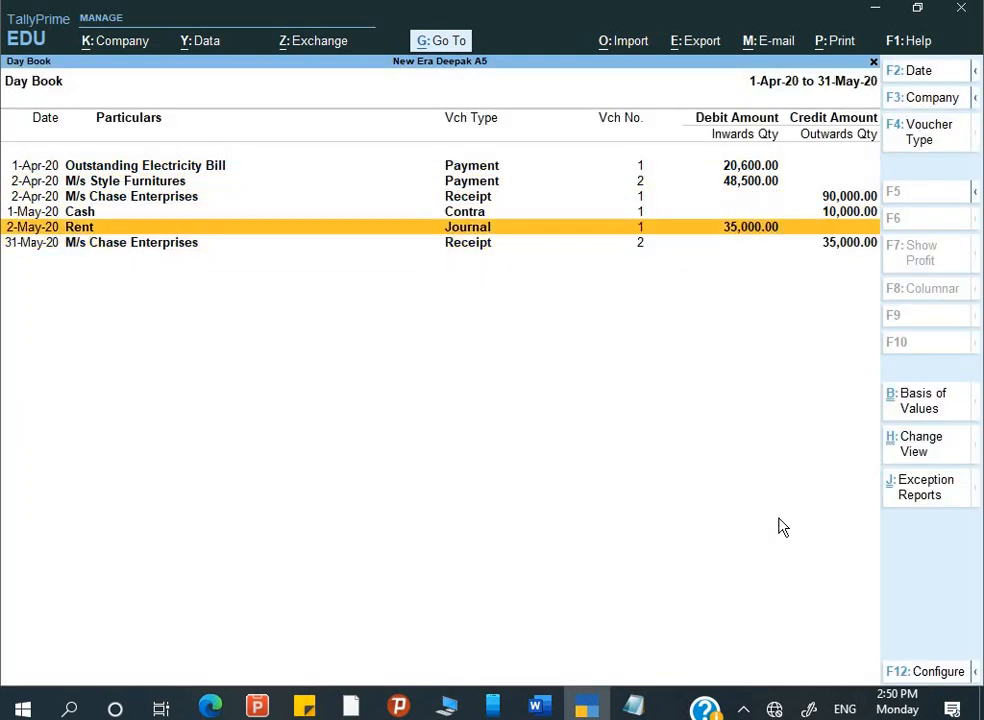
key(Return)
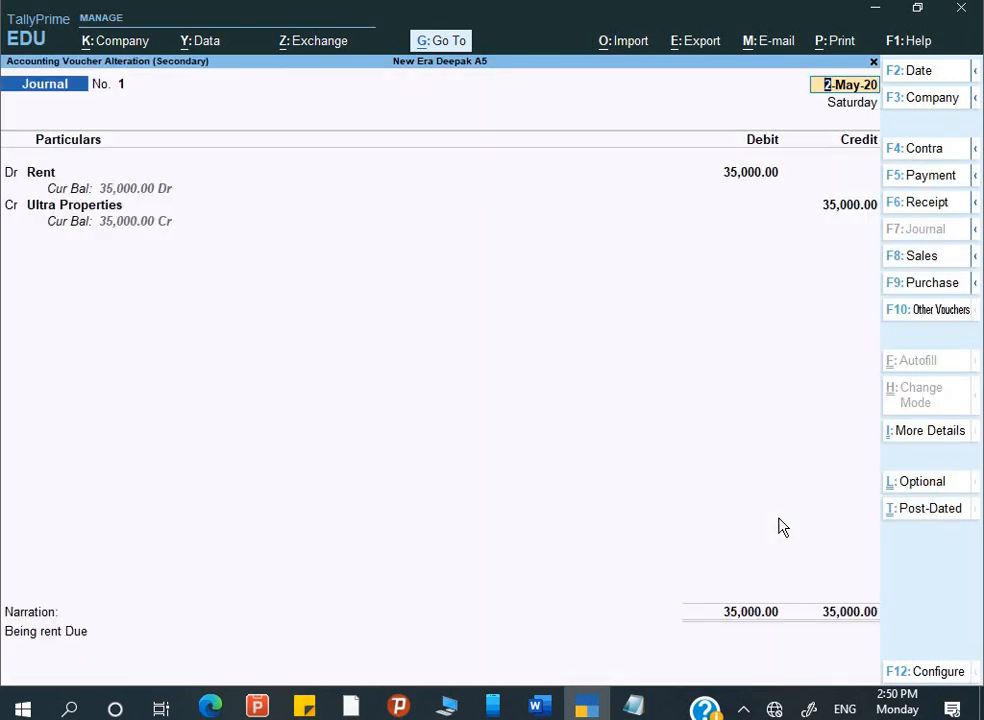
- Change the Rent debit and Ultra Properties credit to 42,000 and save the journal
key(Return)
key(Return)
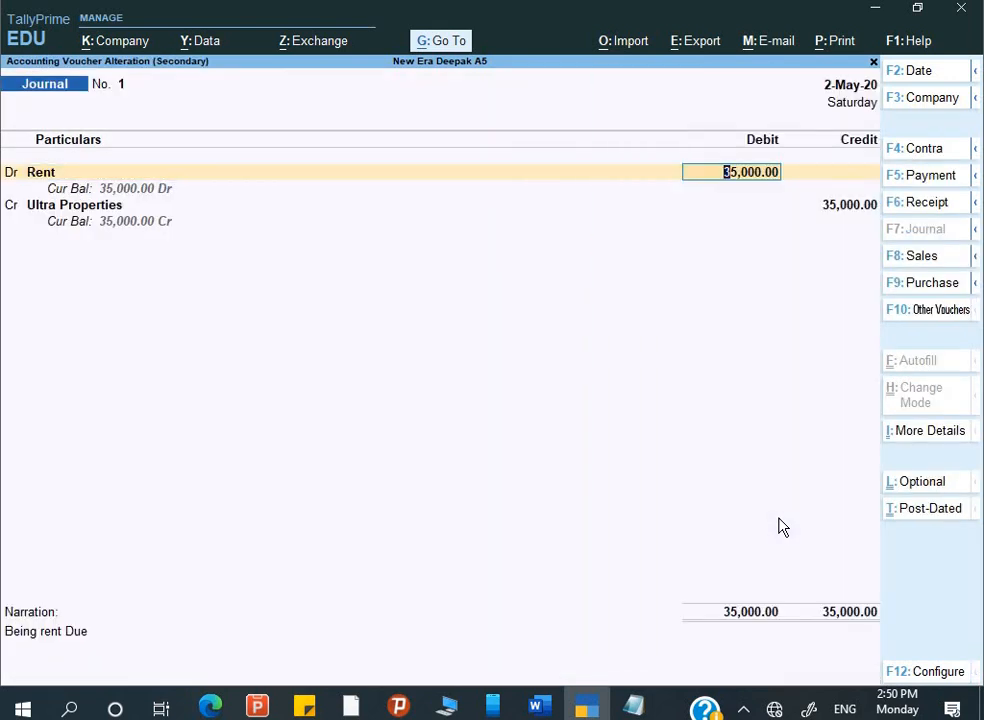
text(42000)
key(Return)
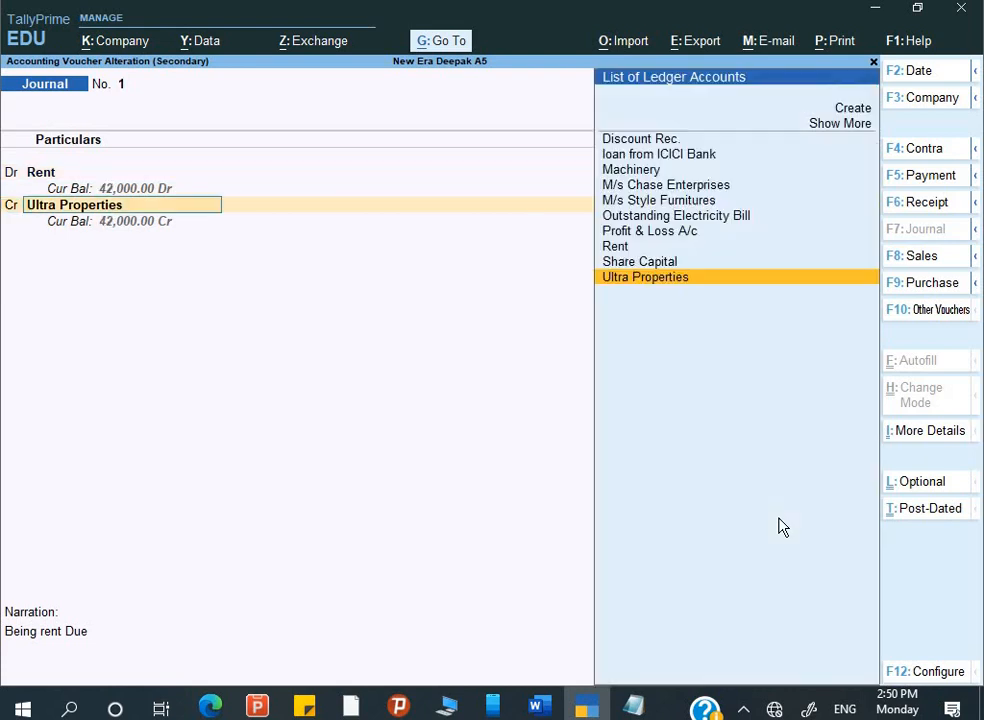
key(Return)
key(Return)
key(Return)
key(Return)
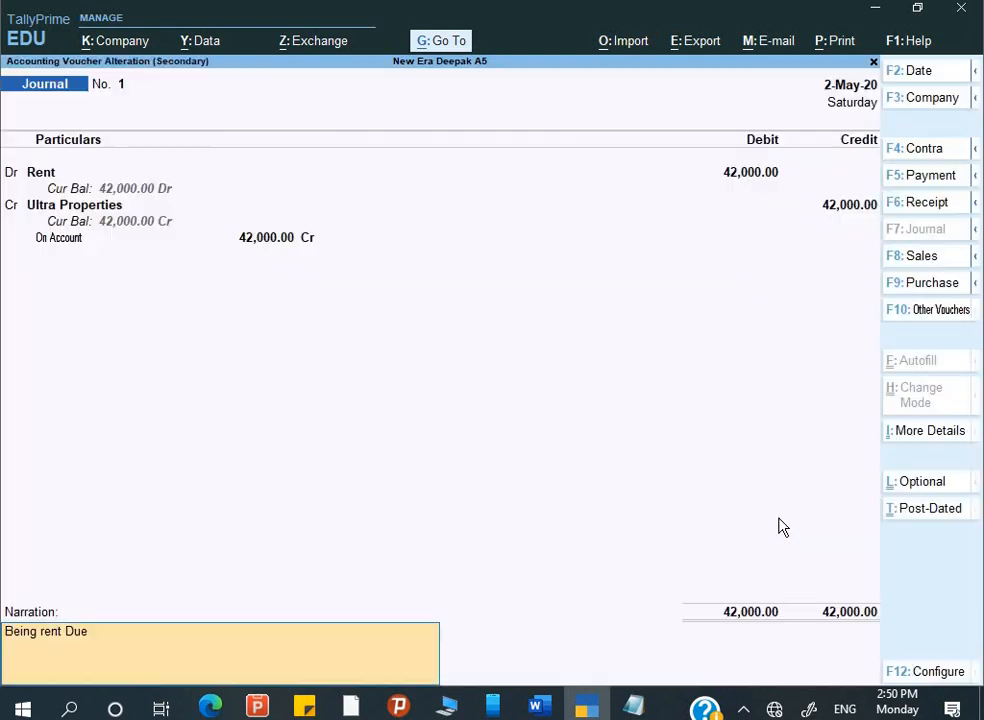
key(alt+Tab)
key(alt+Tab)
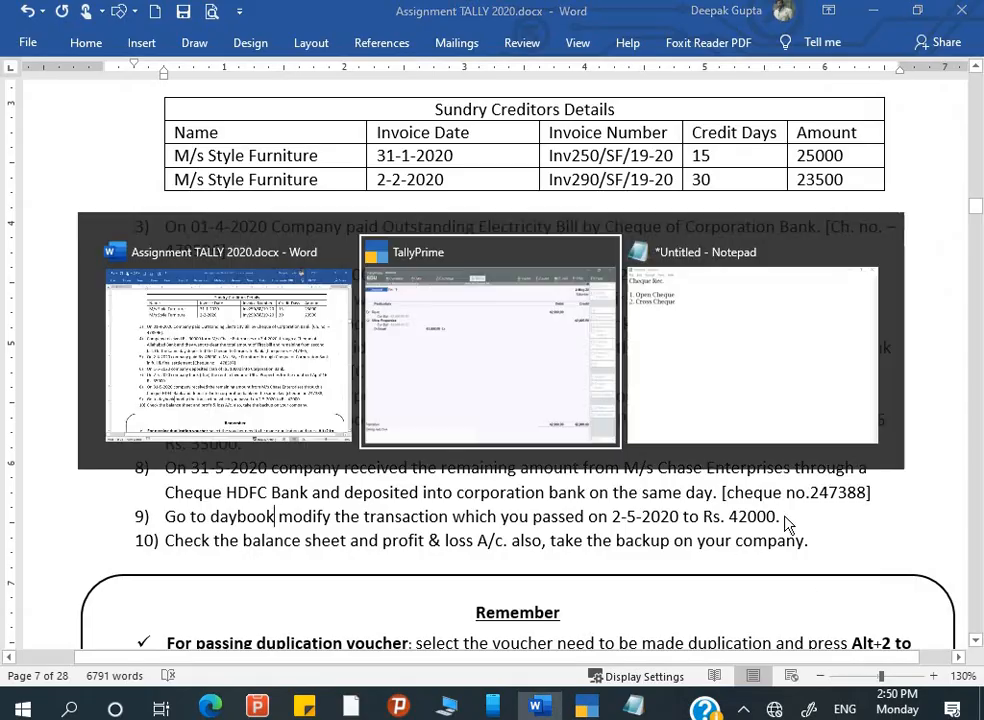
key(Return)
key(Return)
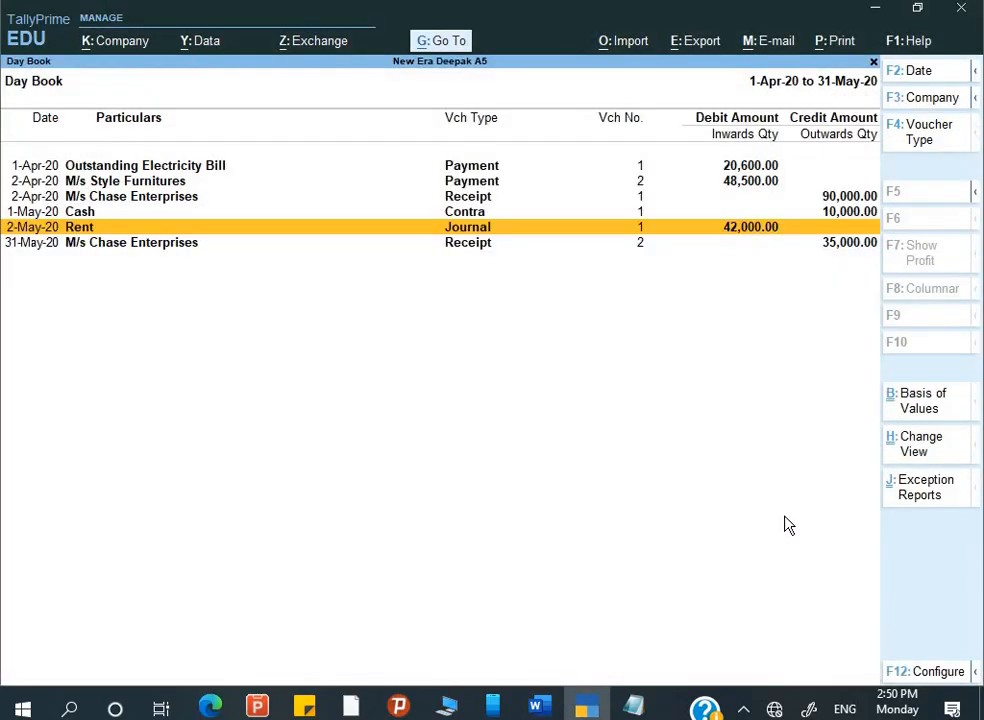
- Open the detailed Balance Sheet as at 31-May-20, totalling 4,41,400.00
key(Escape)
key(Escape)
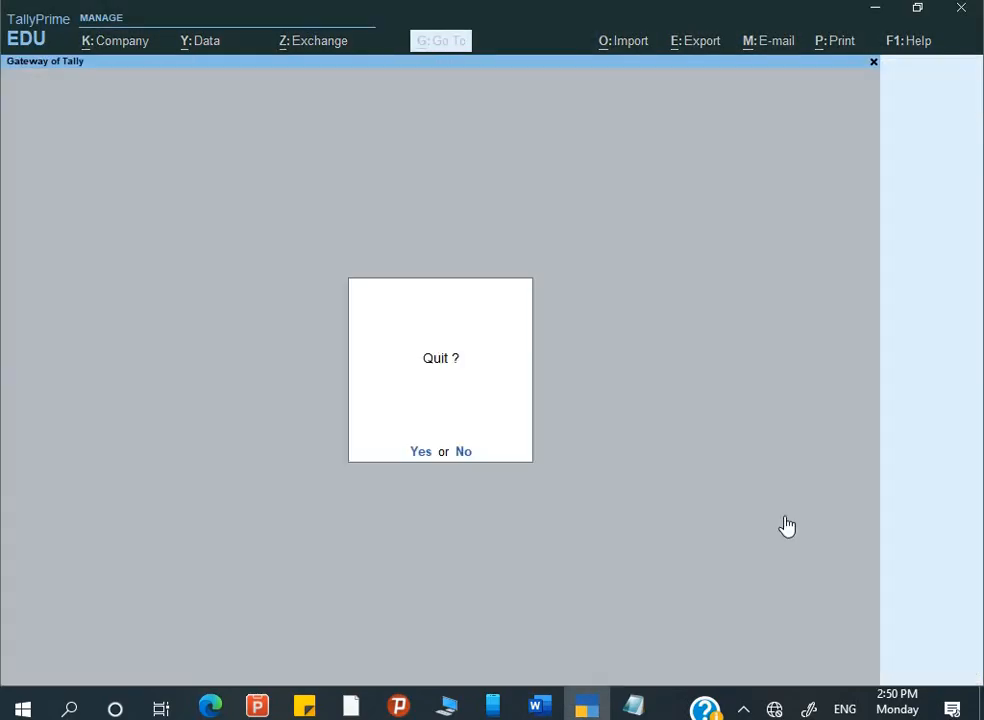
key(Escape)
key(alt+Tab)
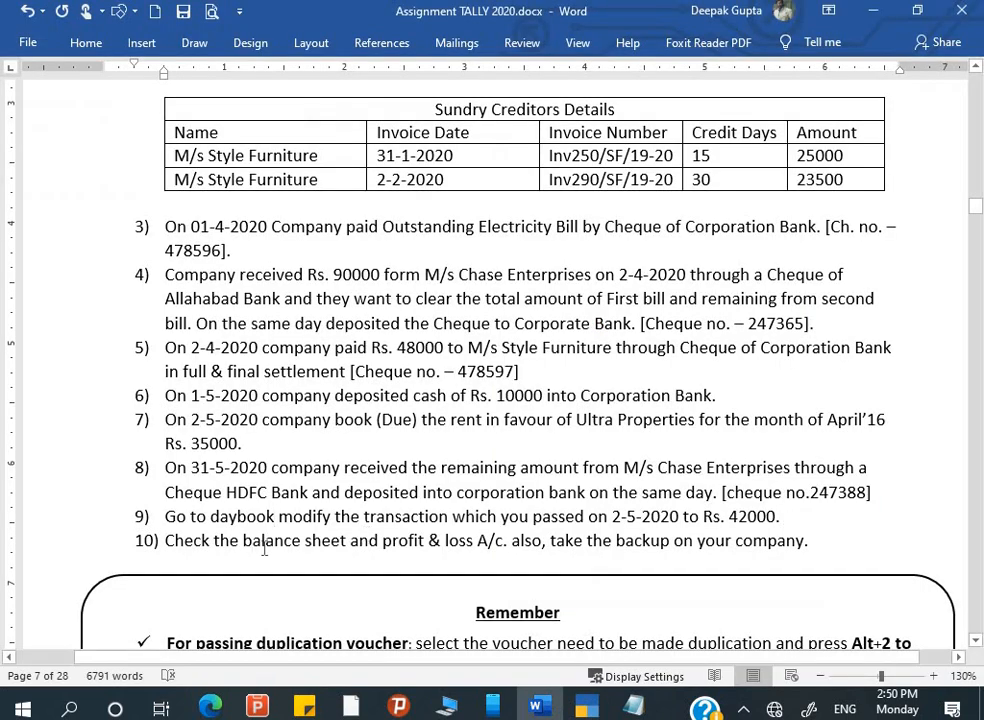
key(alt+Tab)
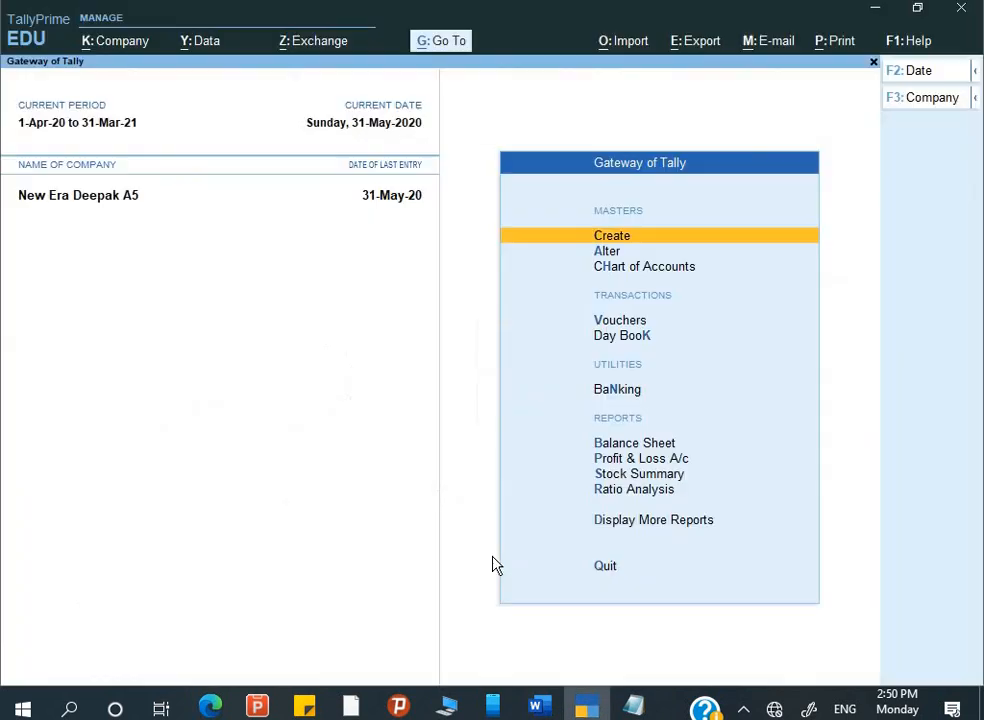
key(Down)
key(Down)
key(Down)
key(Down)
key(Down)
key(Down)
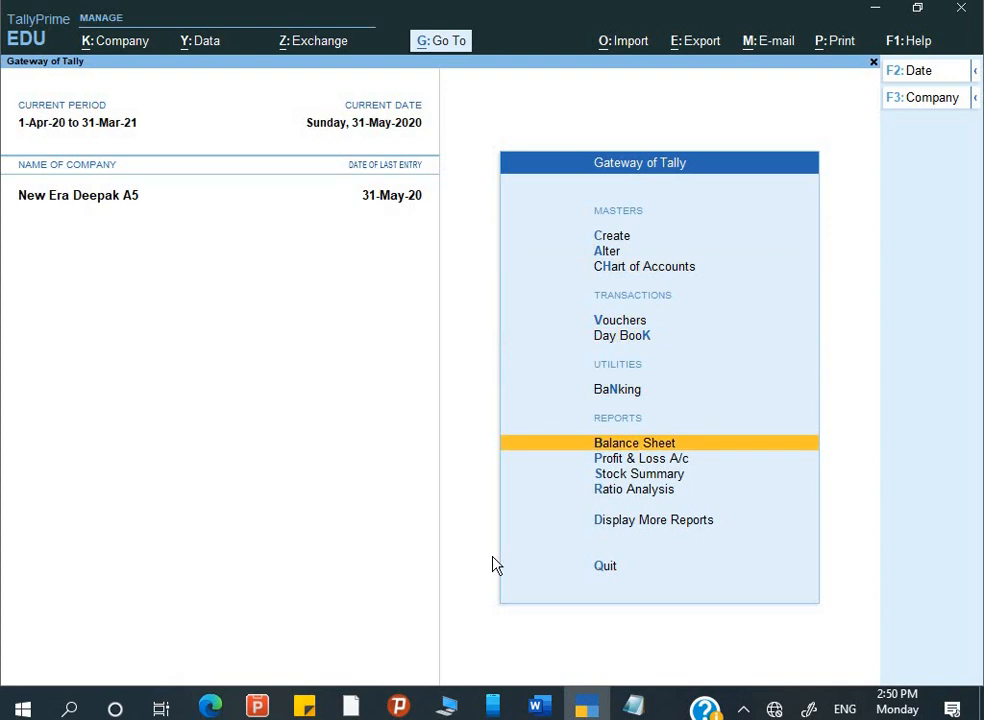
key(Return)
key(alt+F5)
key(Down)
key(Down)
key(Down)
key(Down)
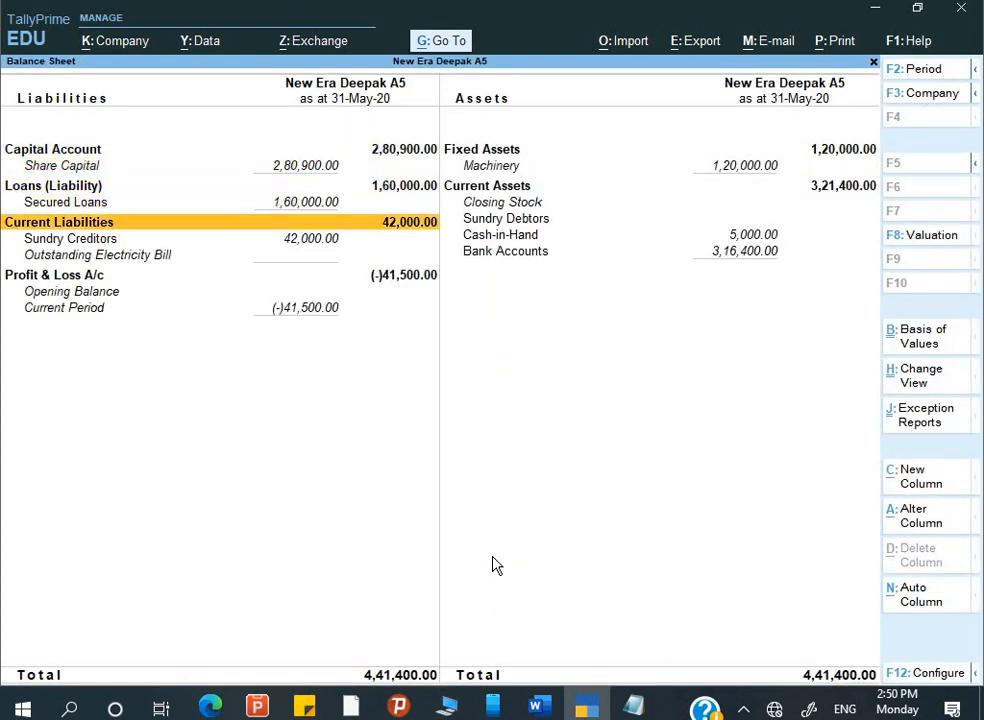
key(Down)
key(Down)
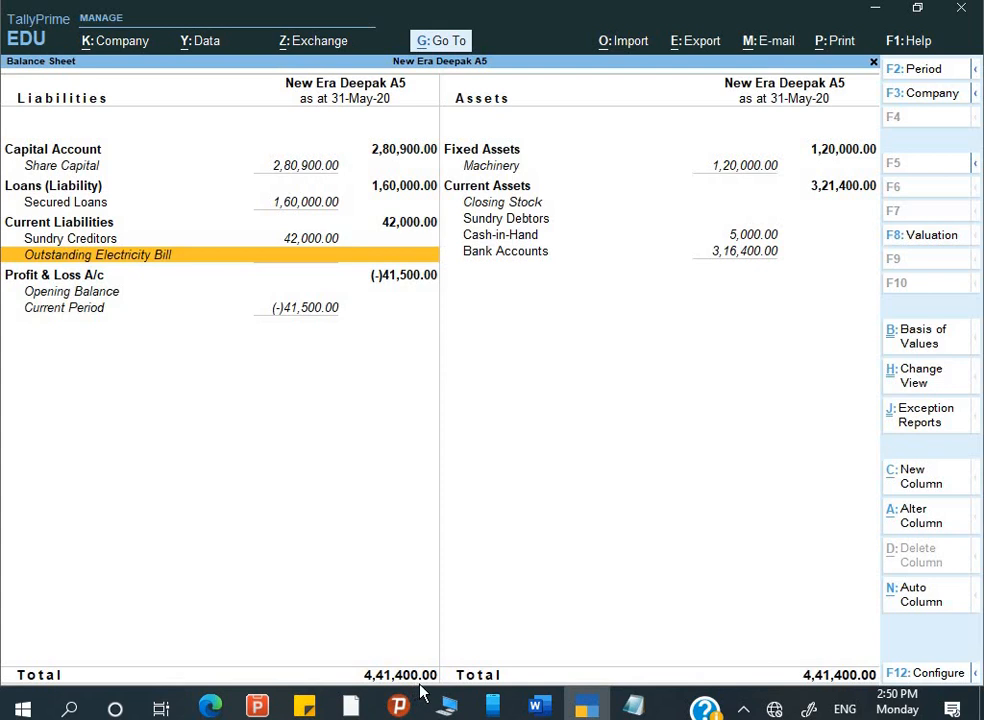
key(Escape)
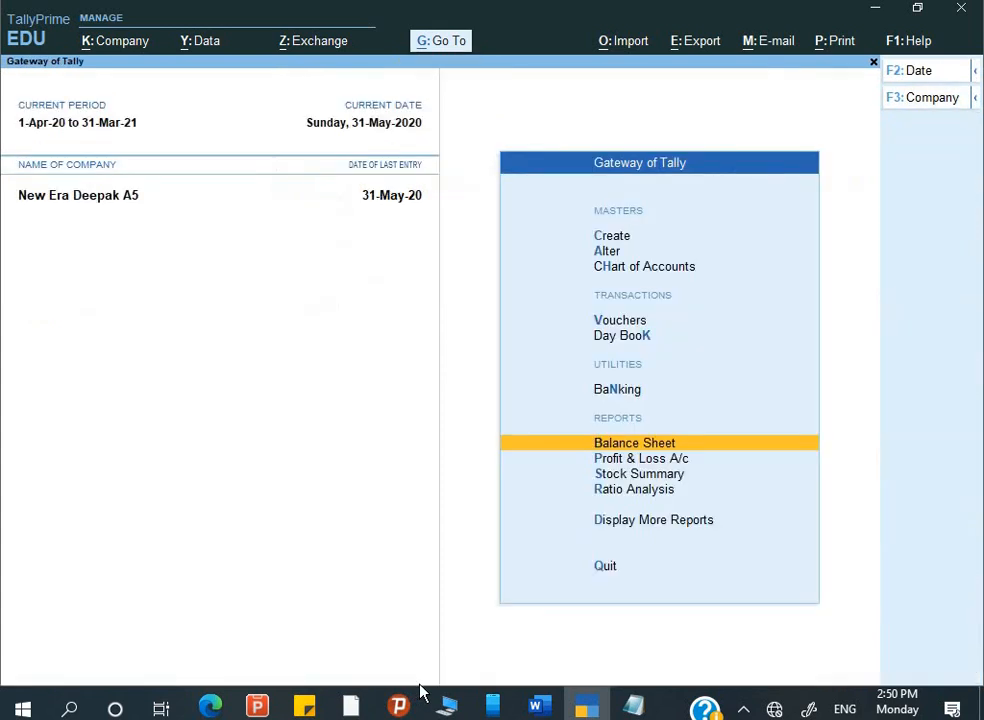
key(Down)
key(Return)
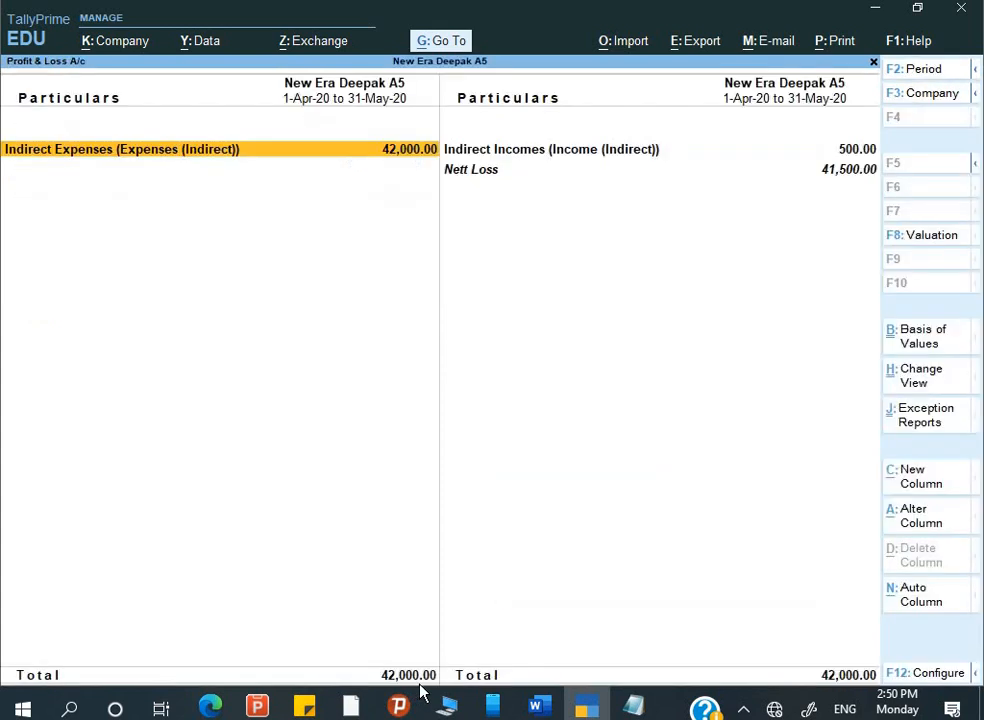
key(Right)
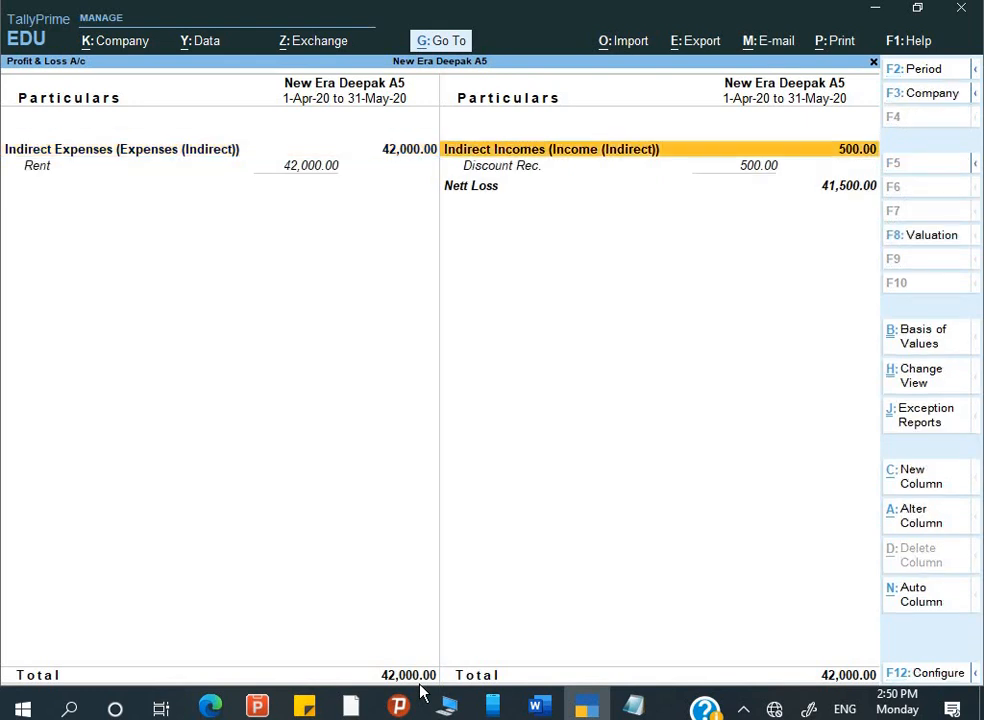
key(Down)
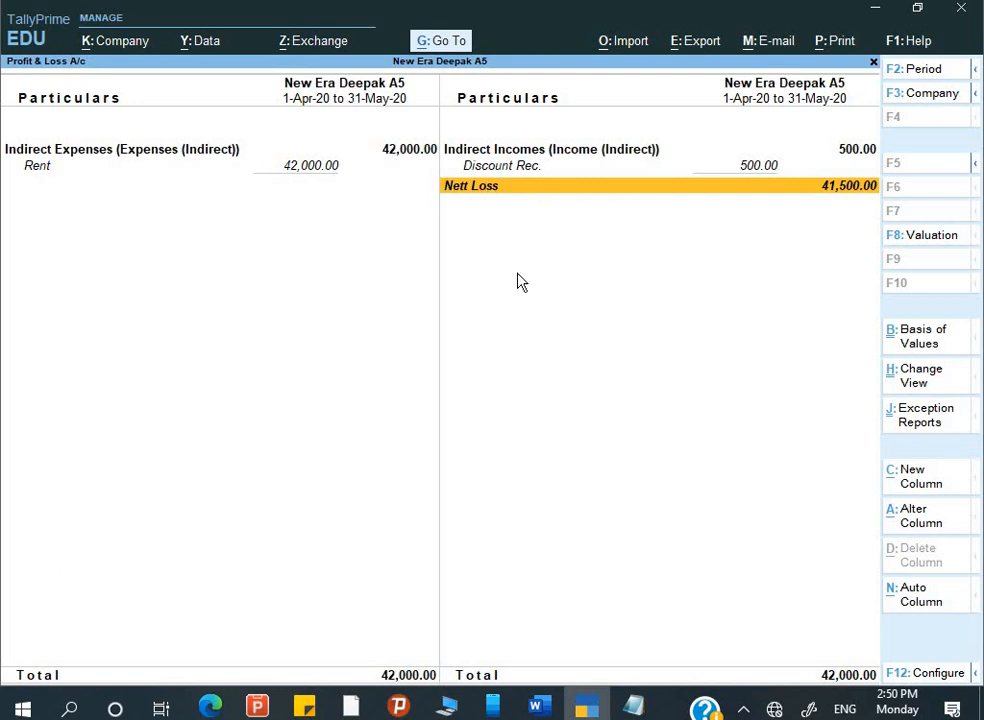
key(Escape)
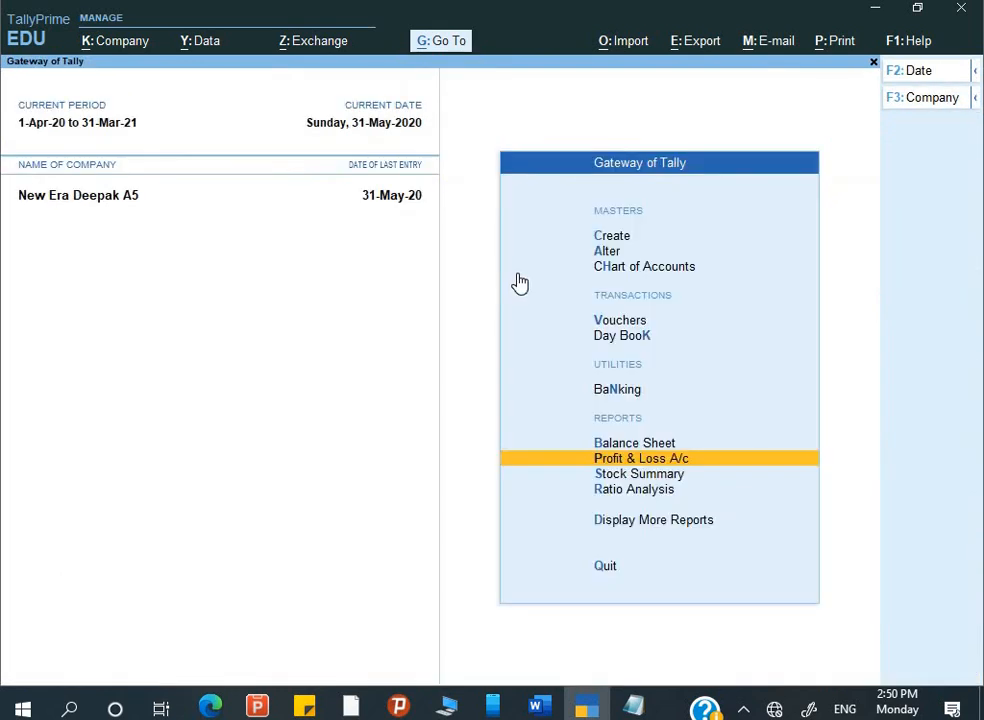
- Minimize TallyPrime, Word and Notepad, open the desktop's New folder to get its path, then close it
key(alt+Tab)
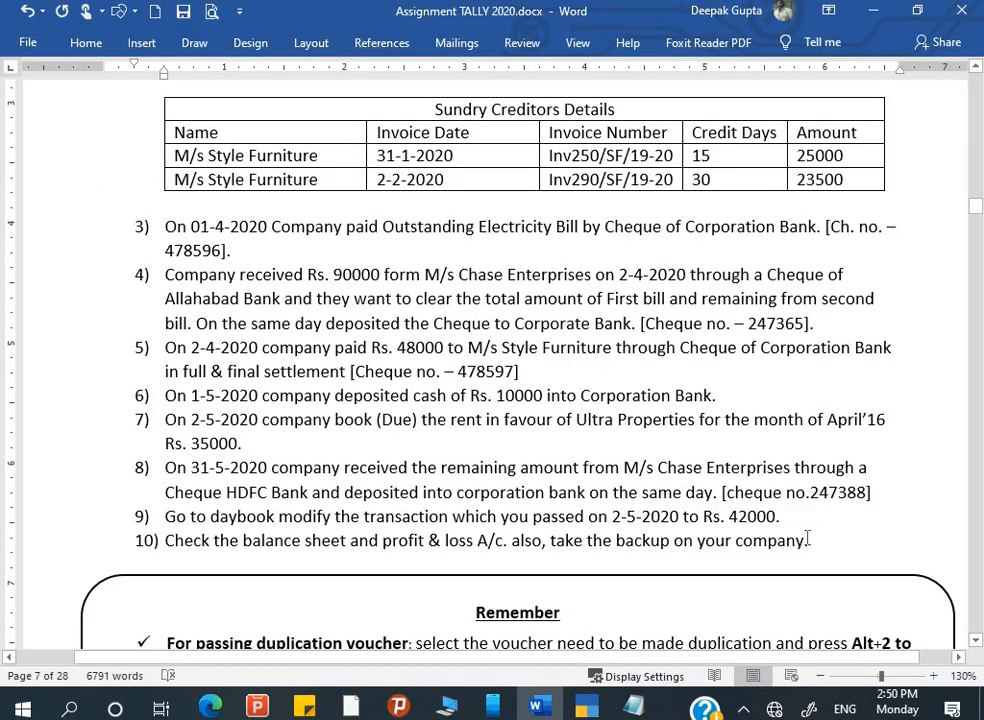
key(alt+Tab)
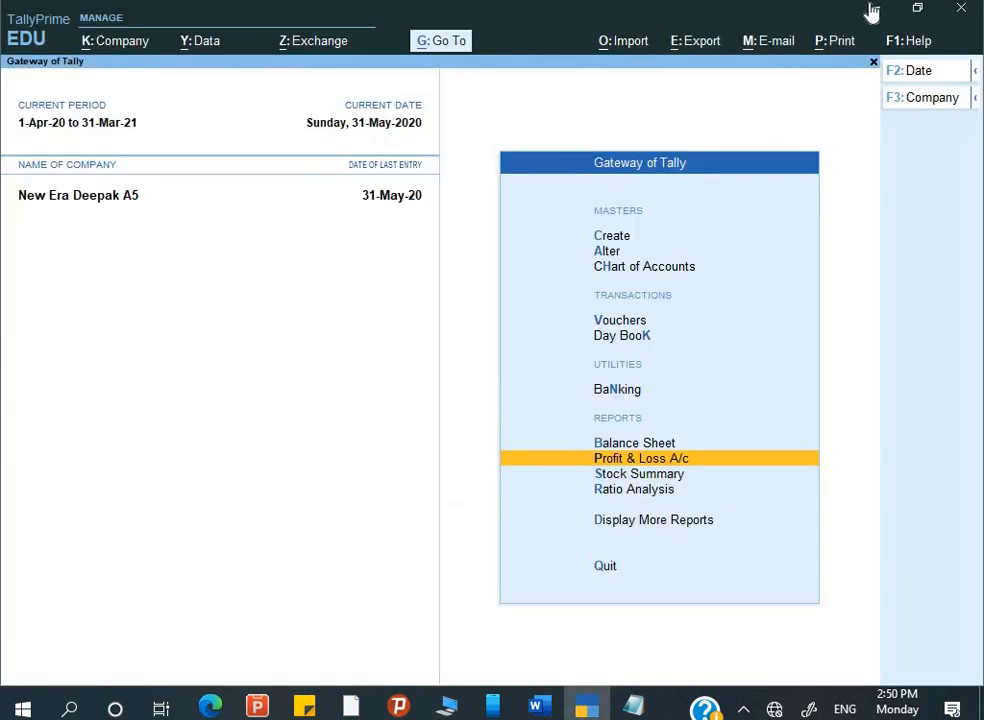
click(872, 10)
click(872, 10)
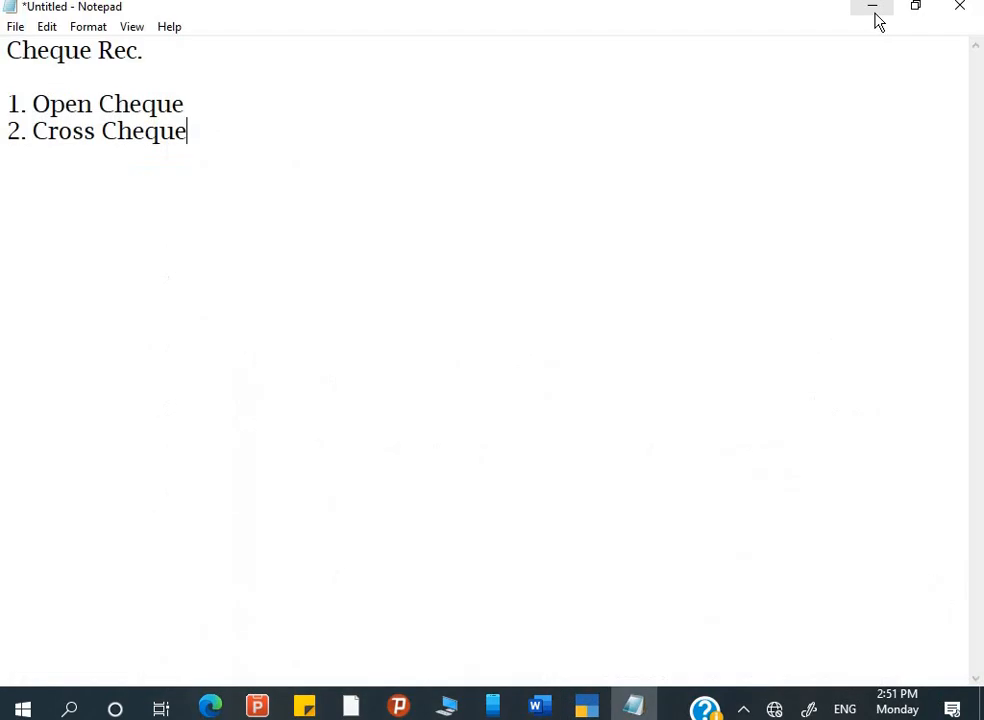
click(874, 14)
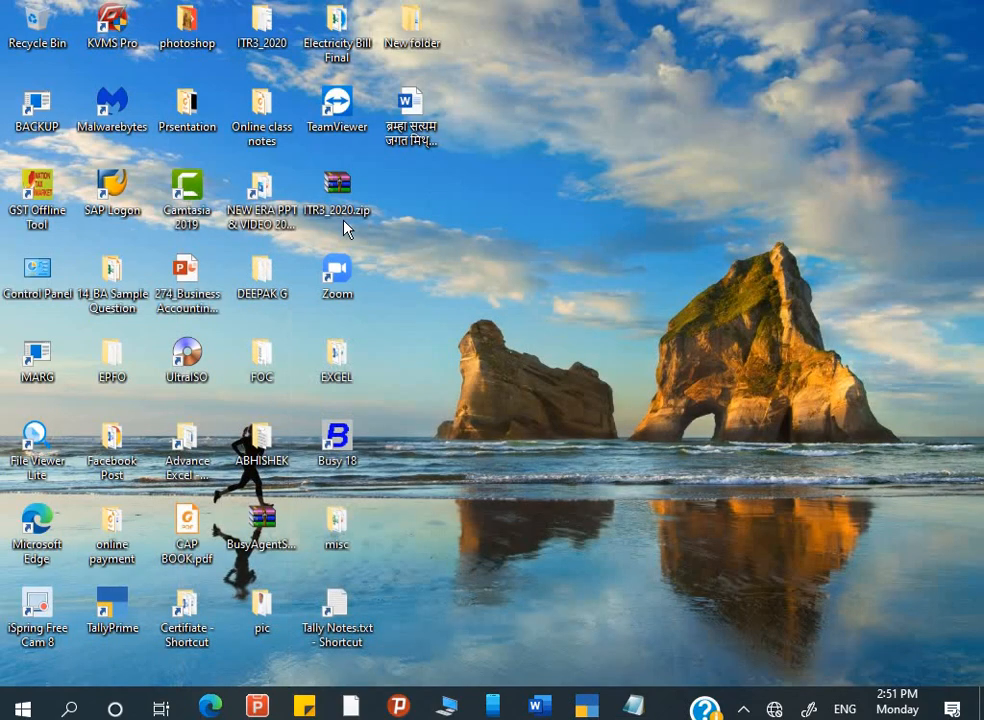
double_click(420, 38)
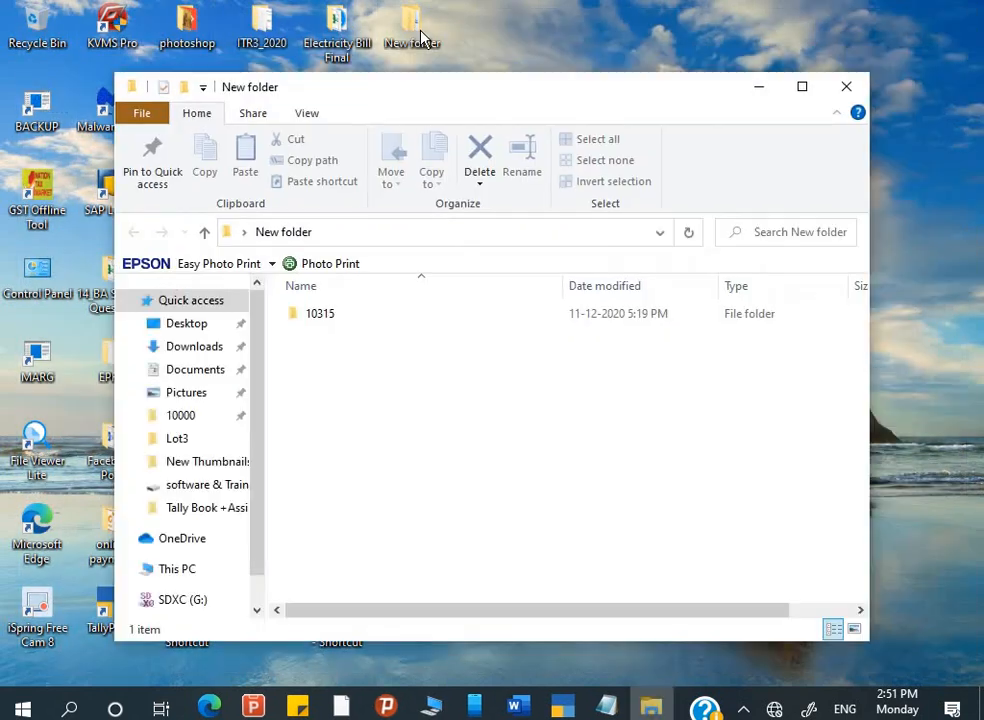
click(365, 232)
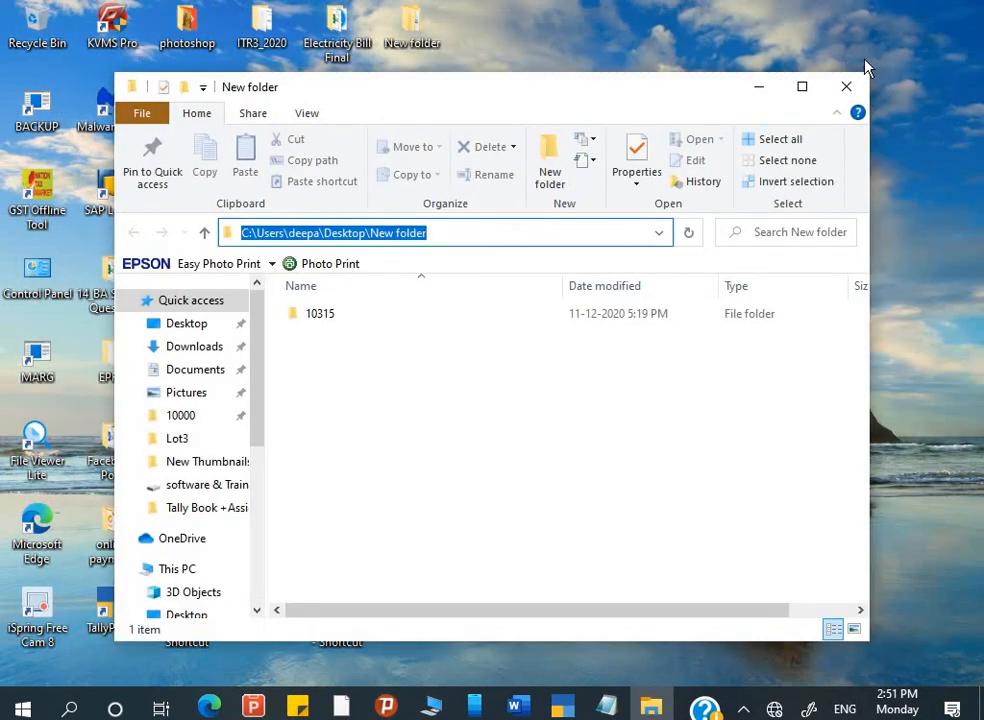
click(846, 86)
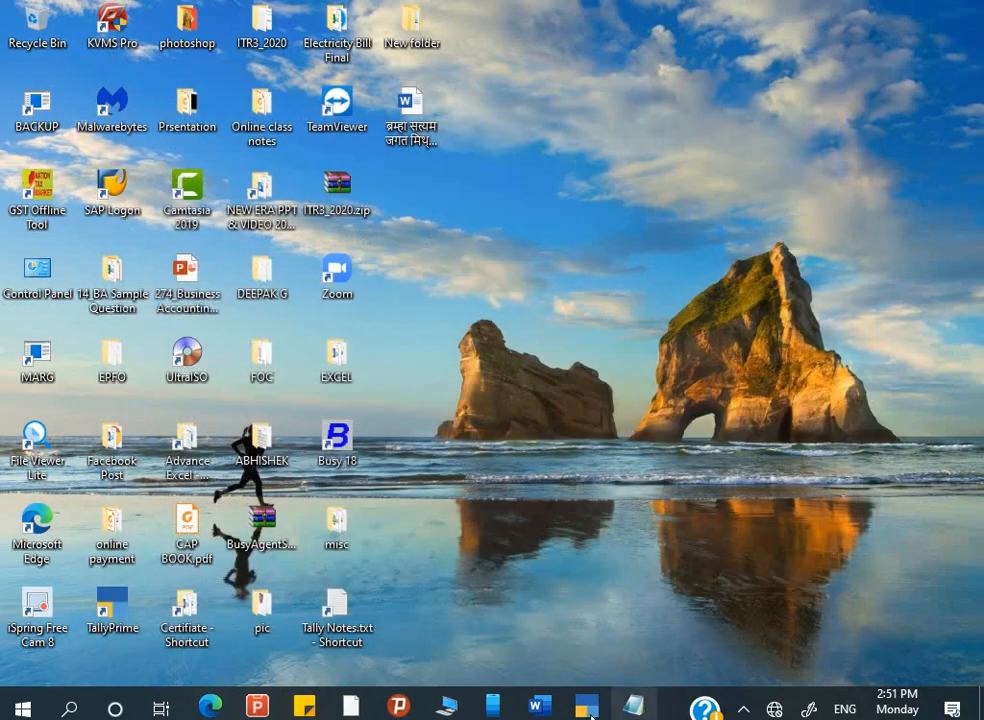
click(596, 702)
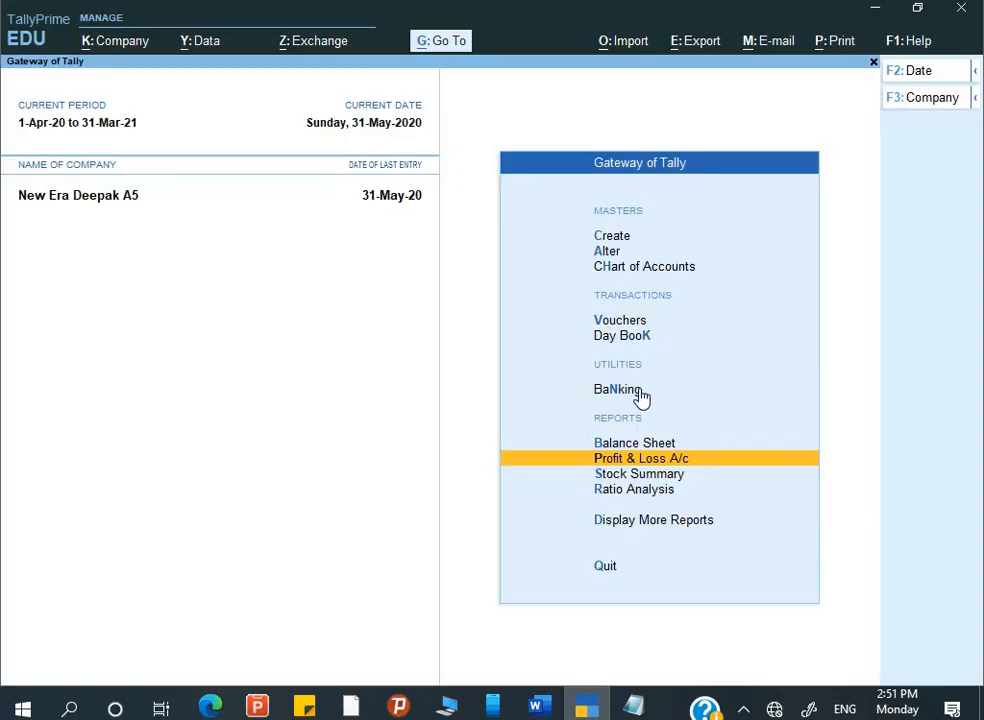
- Start a company backup with the desktop New folder path as destination
key(alt+y)
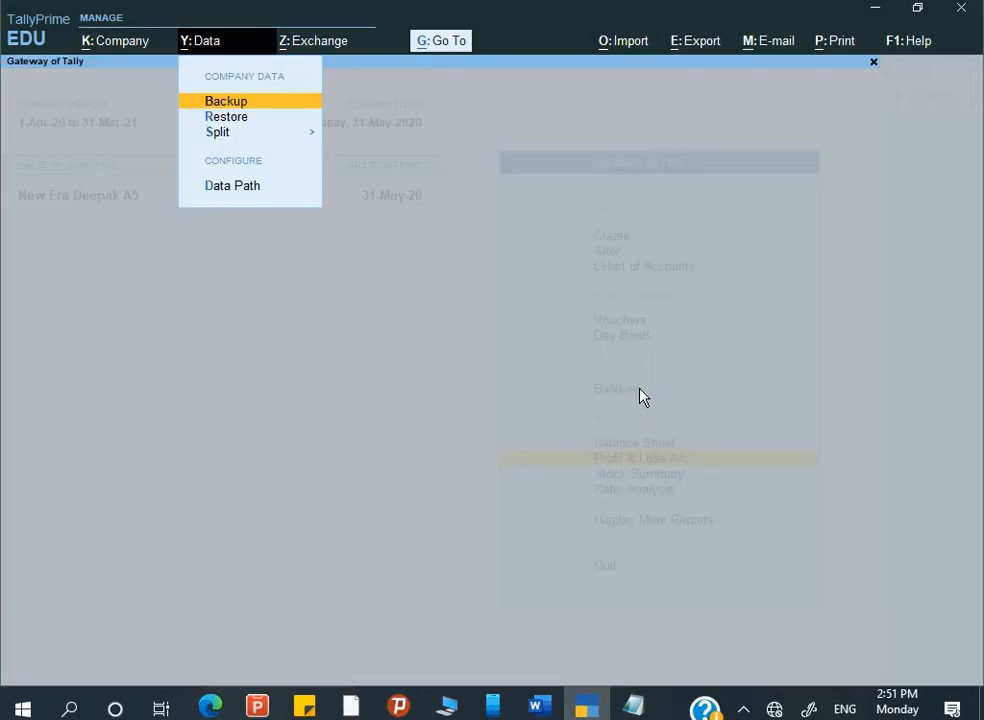
key(Return)
key(BackSpace)
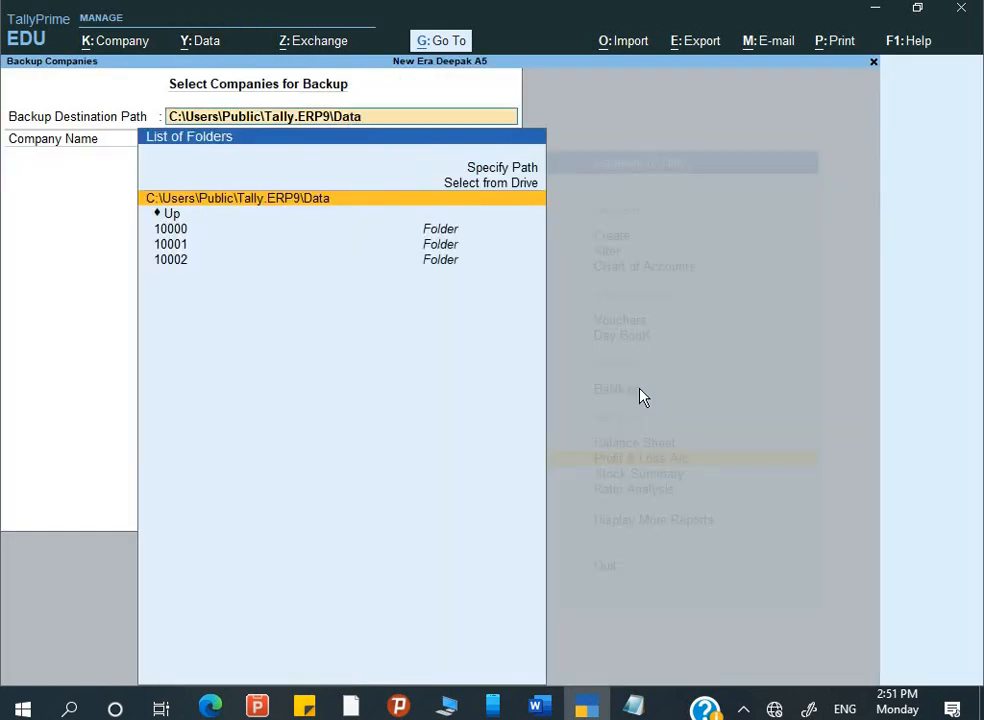
key(ctrl+alt+v)
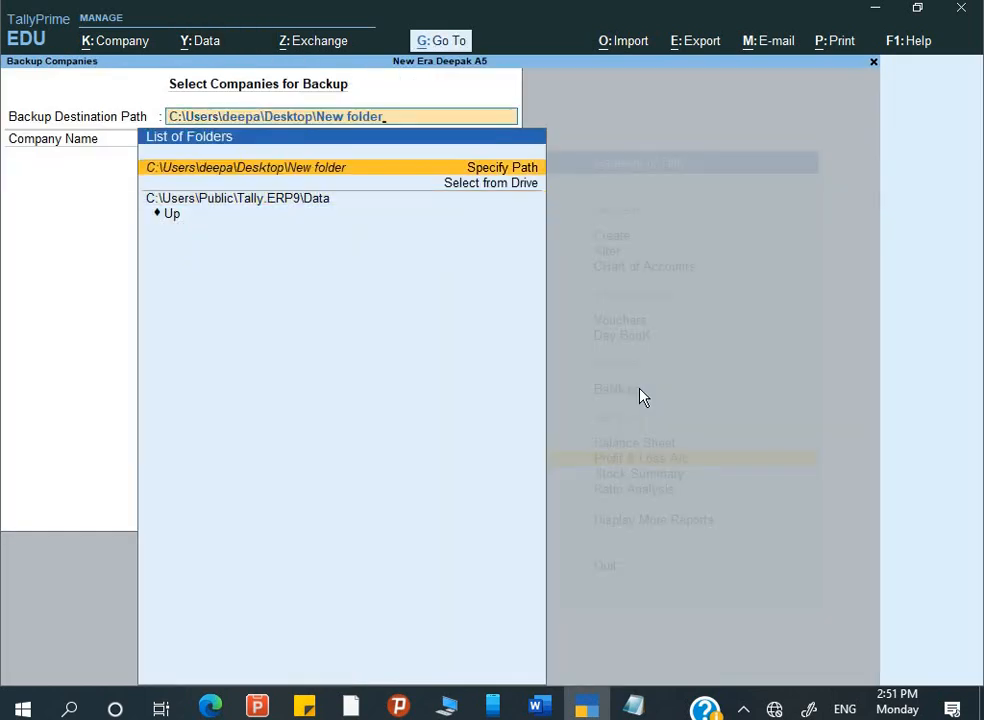
key(Return)
key(Return)
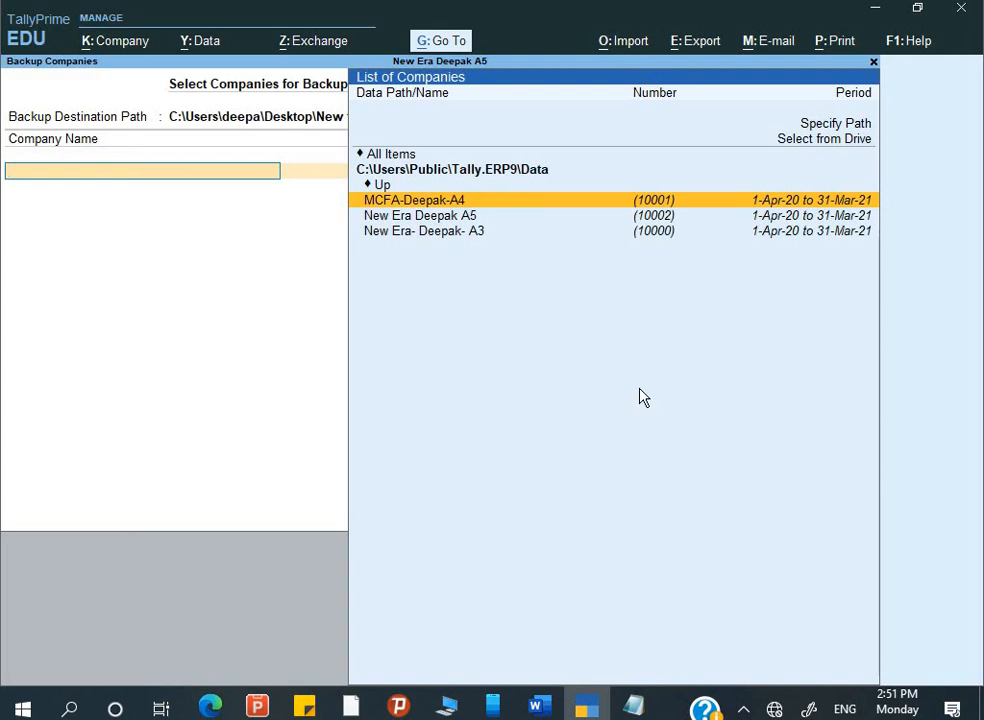
- Select New Era Deepak A5 and End of List to run the backup
key(Down)
key(Down)
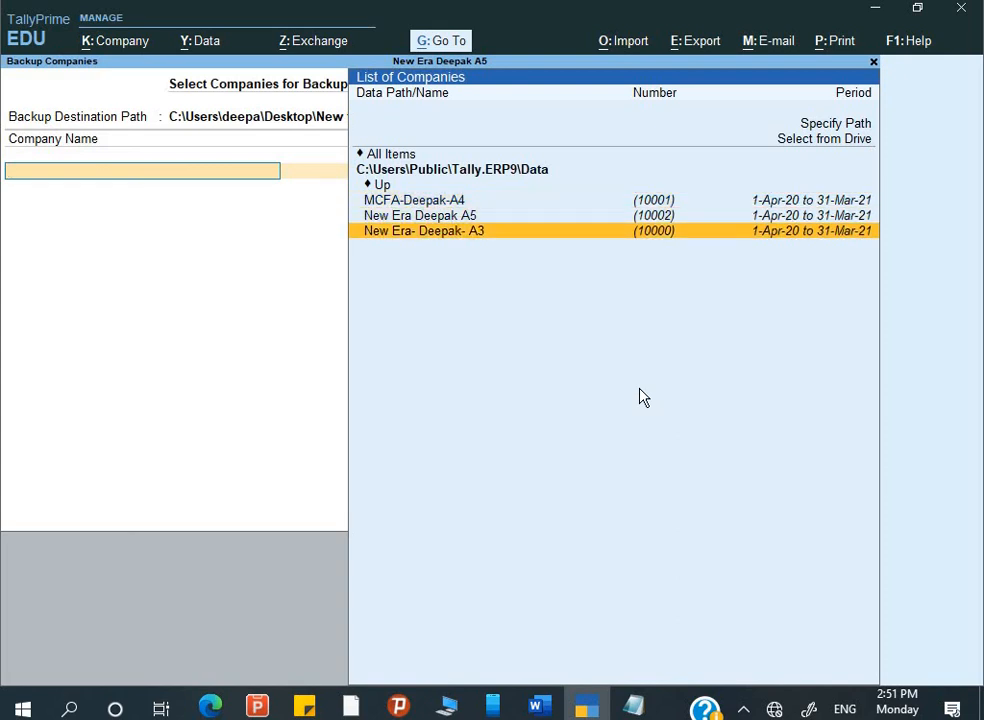
key(Up)
key(Up)
key(Down)
key(Return)
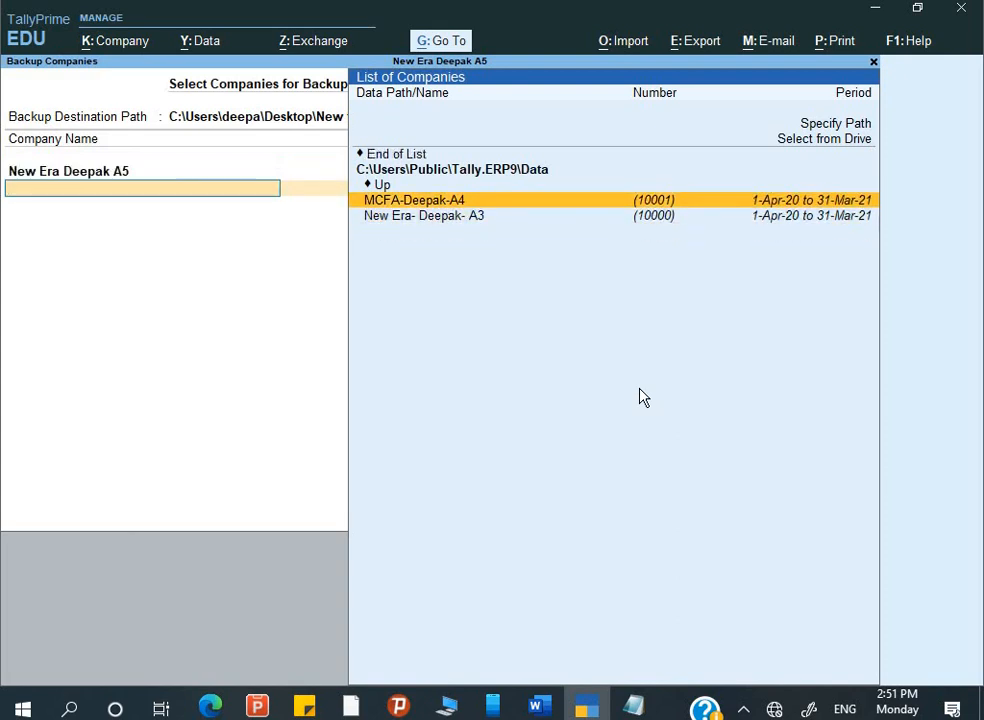
key(Up)
key(Up)
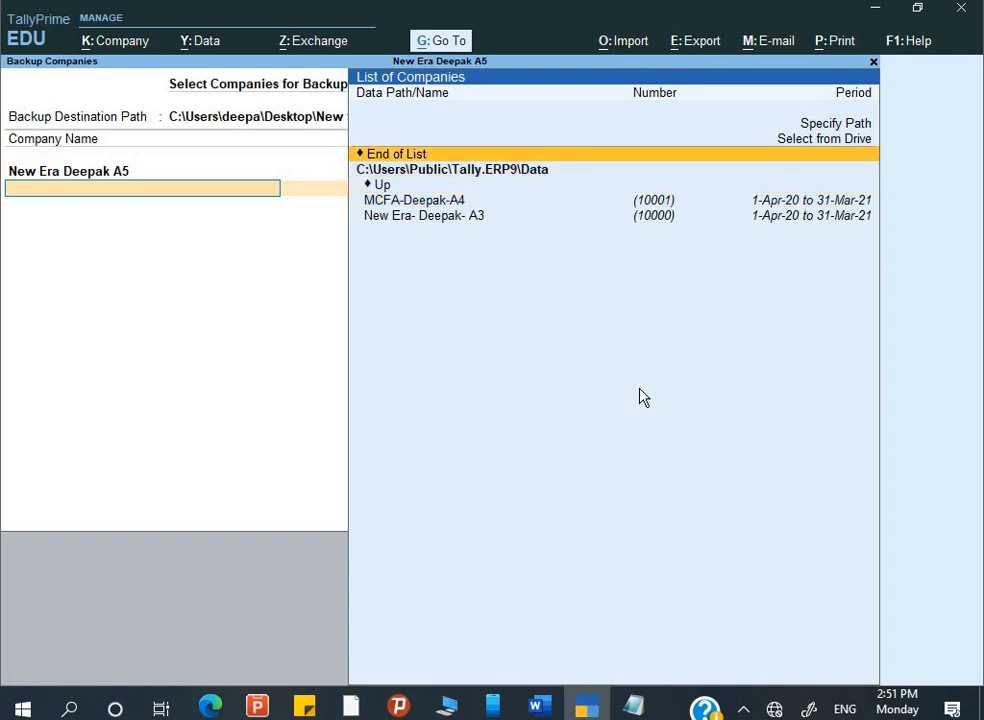
key(Return)
key(Return)
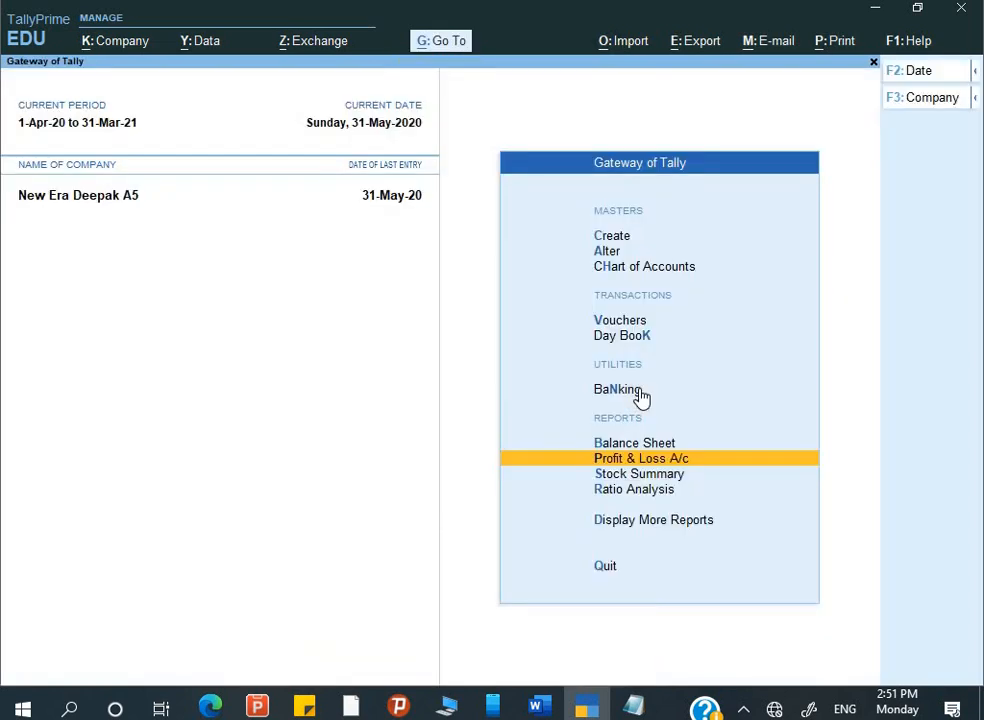
- Check the TallyPrime backup TBK900_10002.001 in the desktop's New folder, then return to TallyPrime
click(873, 17)
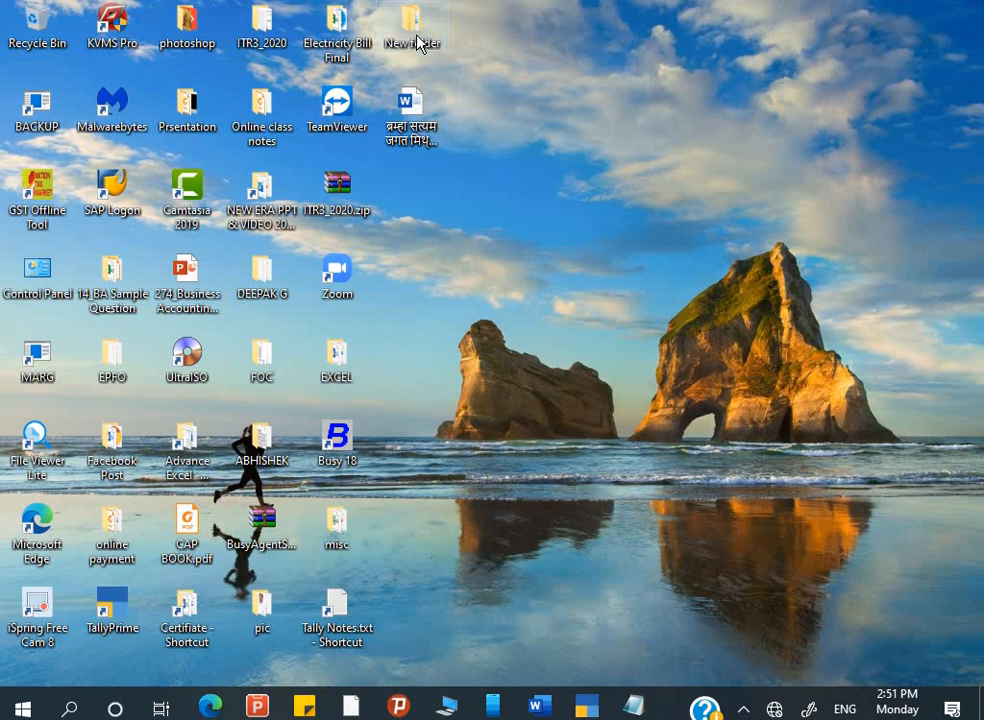
double_click(418, 43)
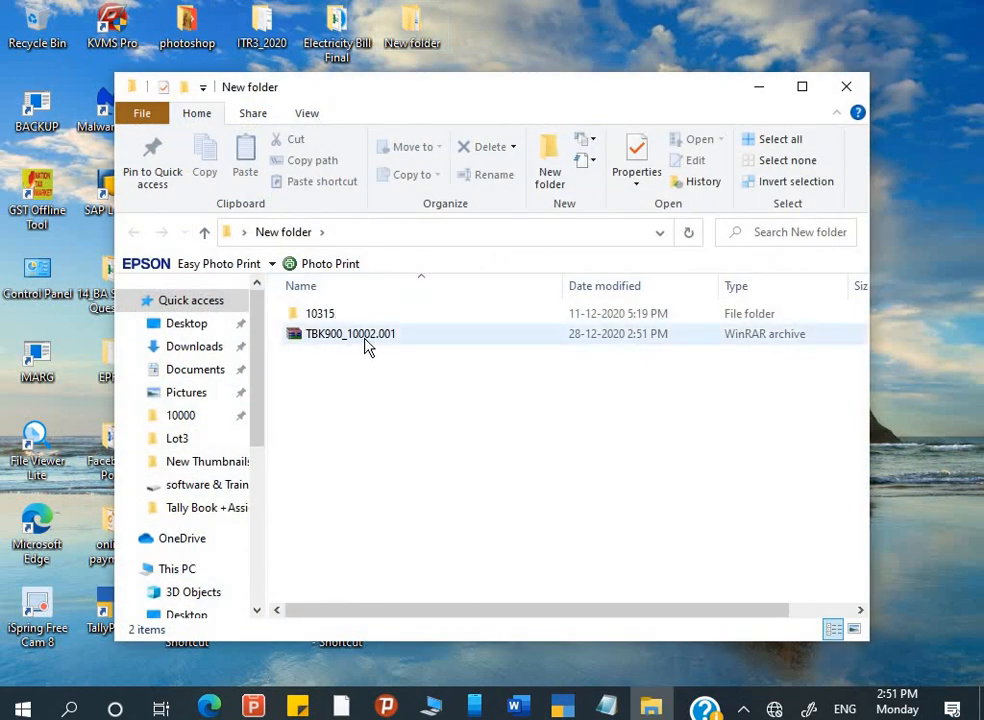
click(848, 90)
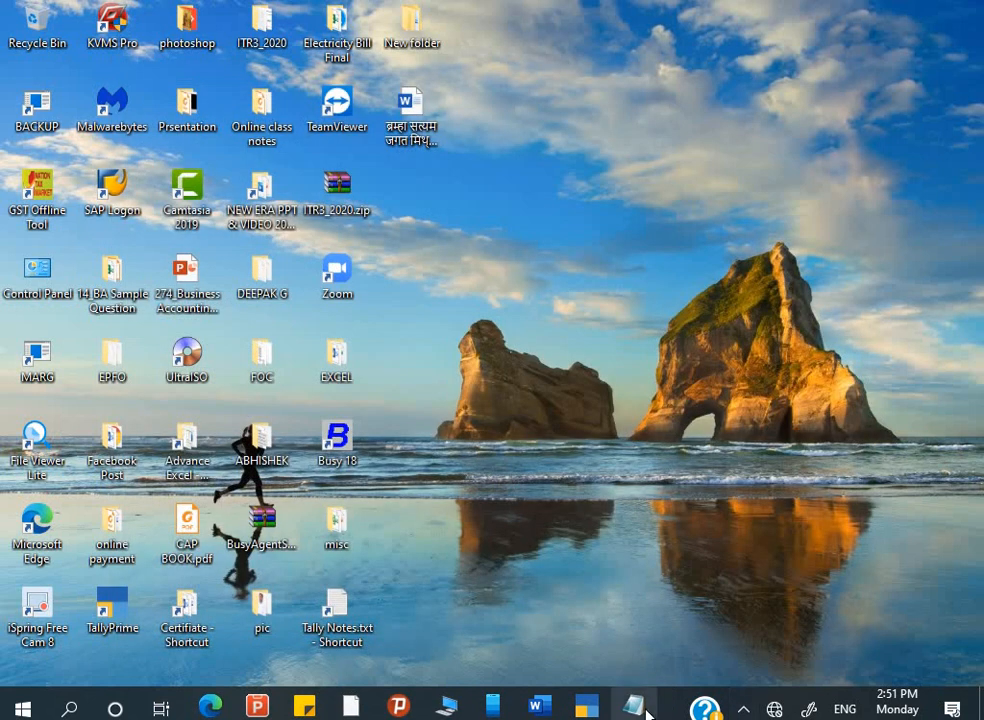
mouse_move(627, 712)
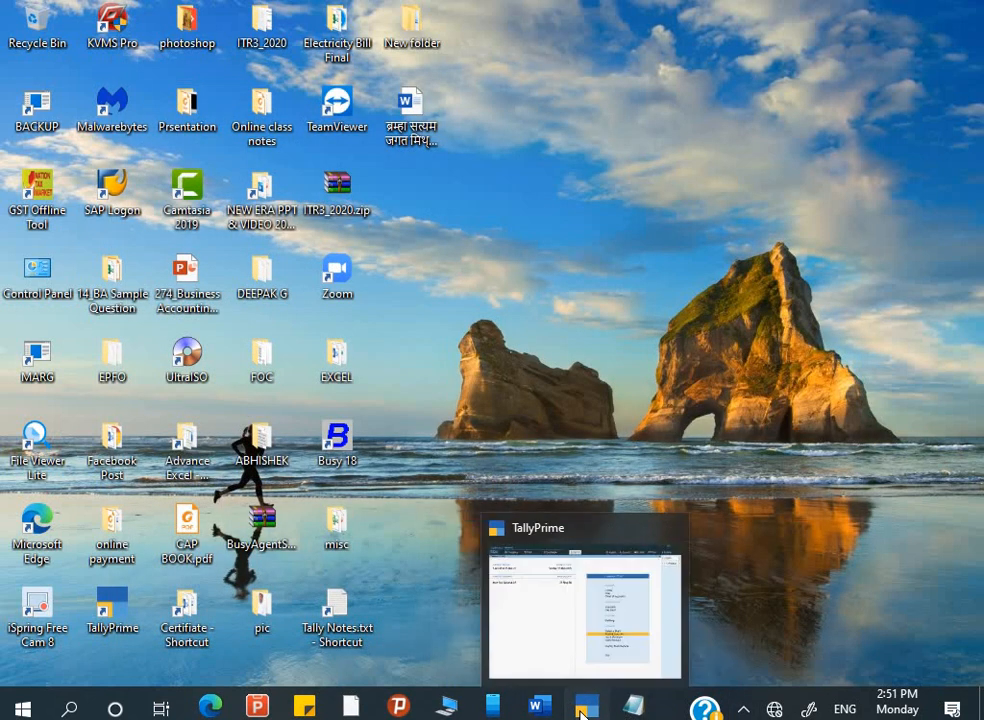
click(487, 543)
- Read assignment items 9–10 and the Remember box in Word, then go back to TallyPrime
key(alt+Tab)
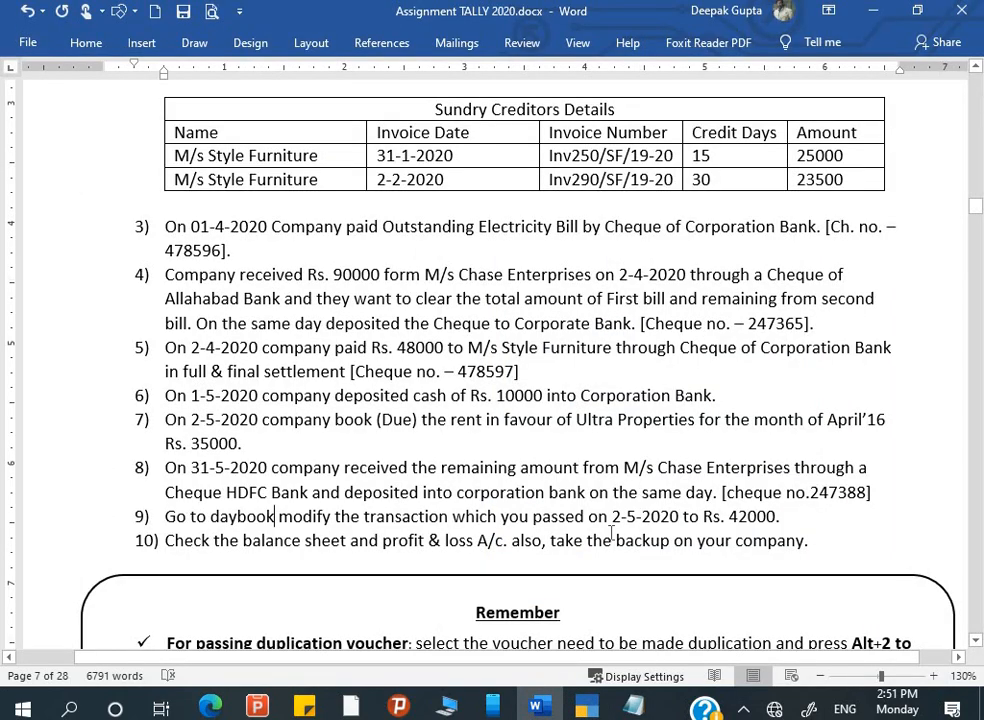
scroll(611, 533, down, 3)
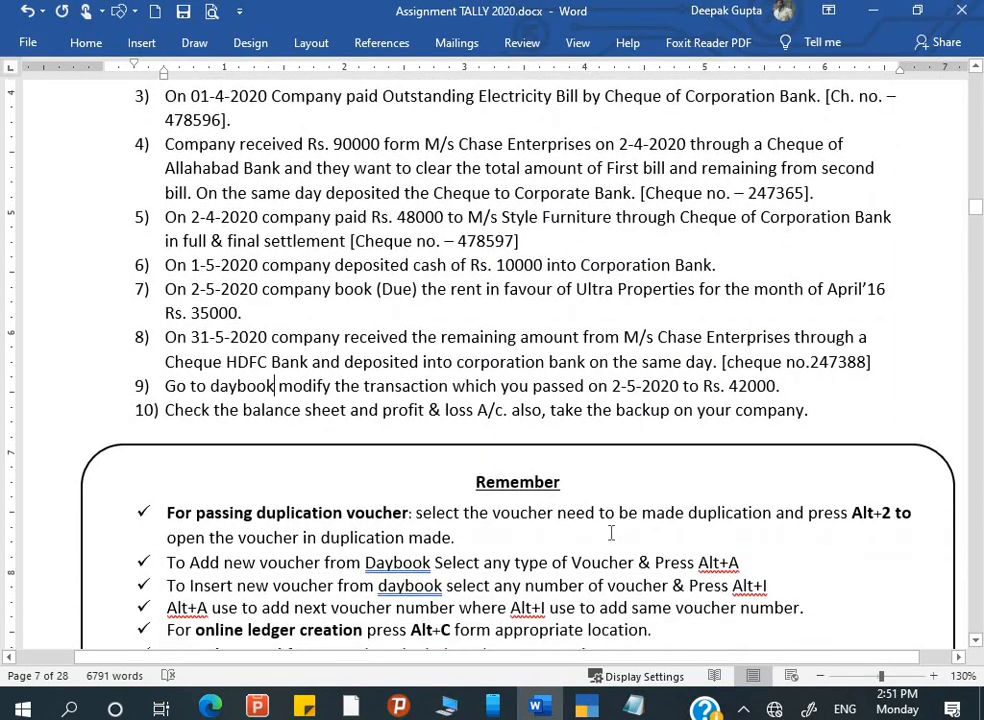
scroll(611, 533, down, 2)
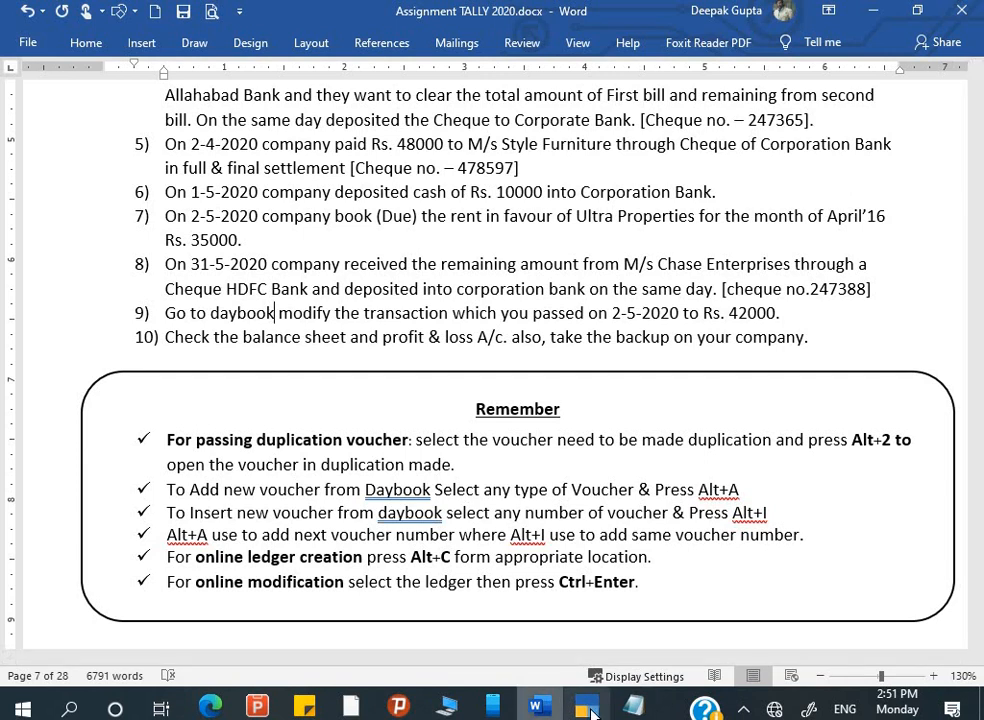
click(588, 709)
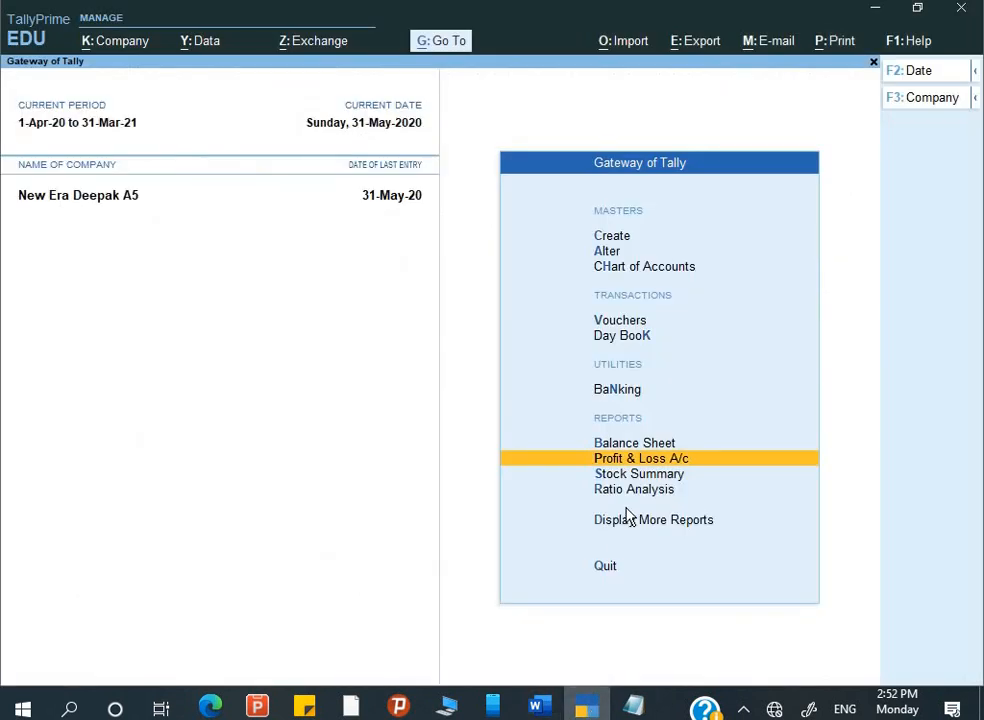
- Open the Day Book for the period 1-Apr-20 to 31-May-20
key(Down)
key(Up)
key(Up)
key(Up)
key(Up)
key(Up)
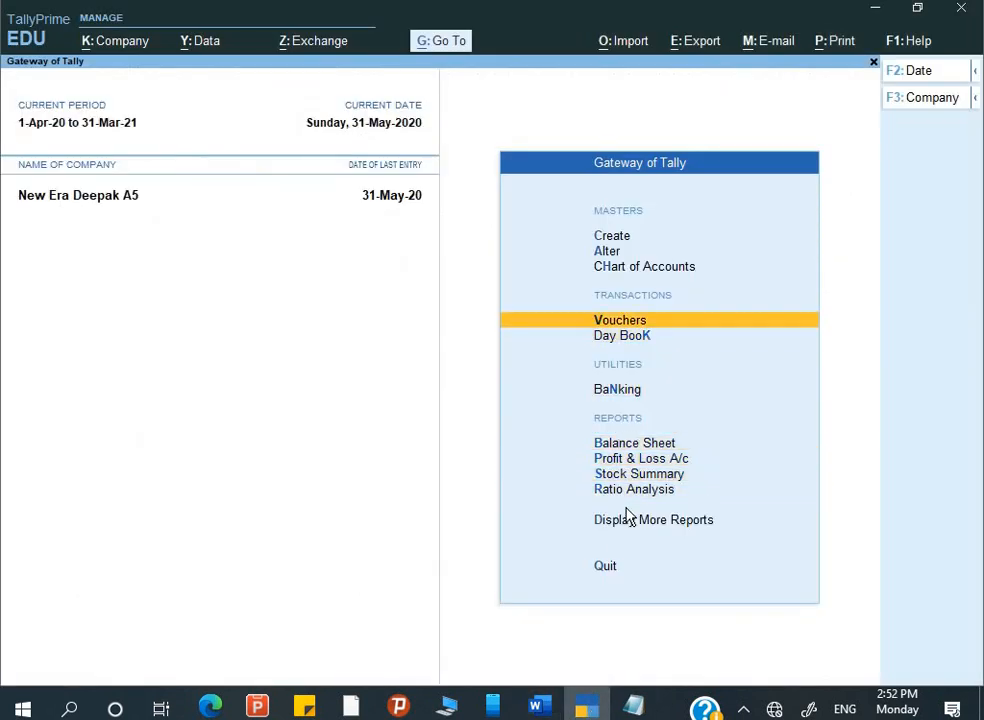
key(Down)
key(Return)
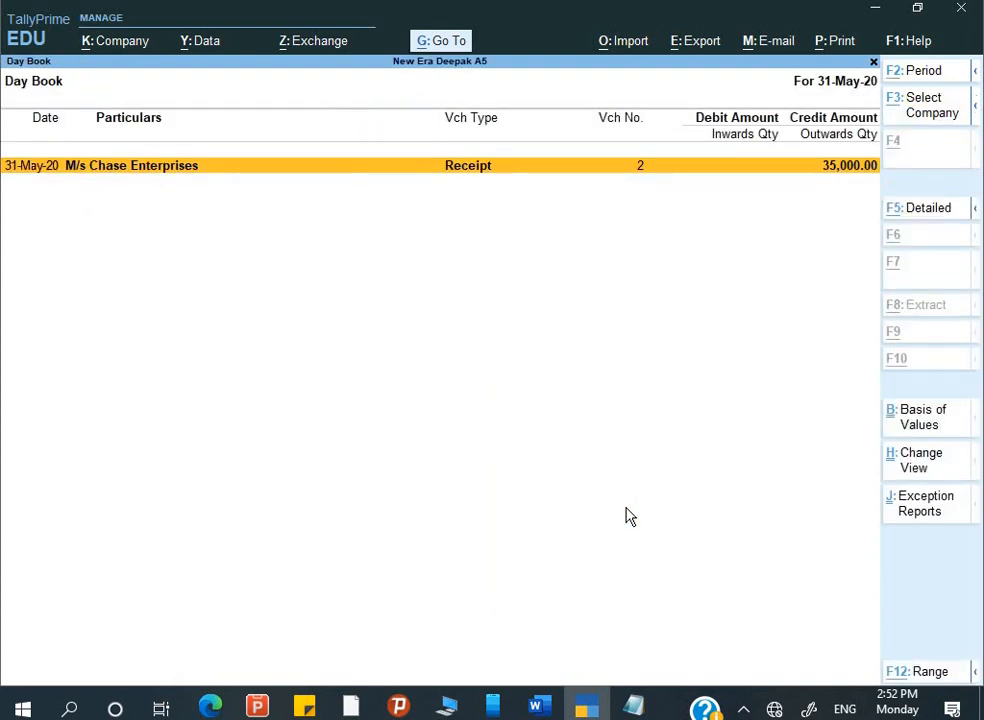
key(alt+F2)
key(BackSpace)
key(Return)
key(BackSpace)
key(Return)
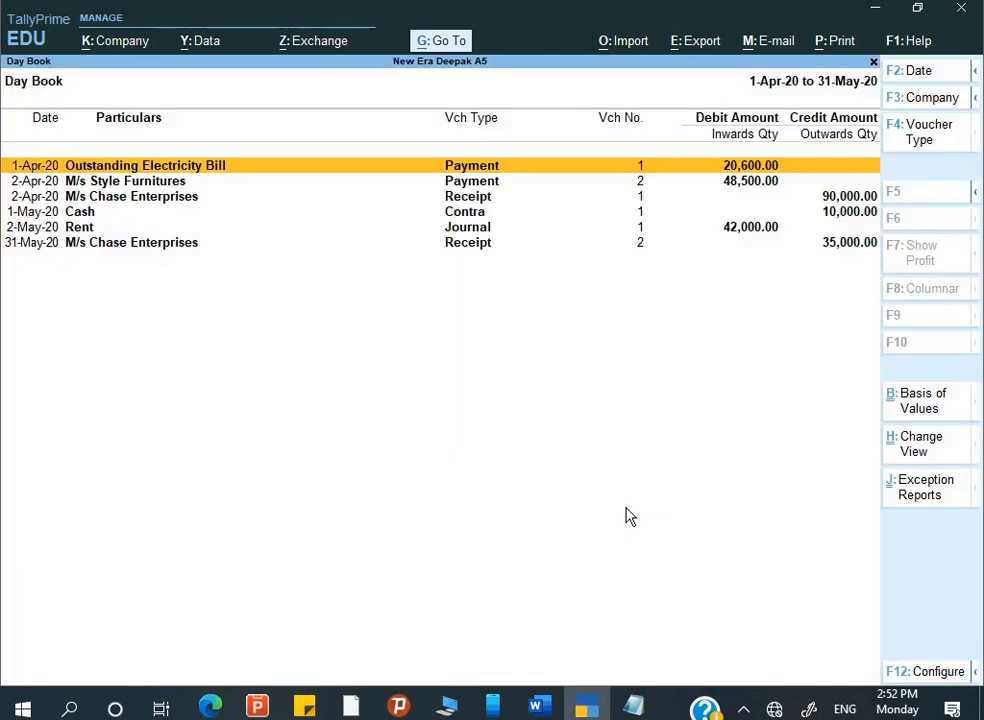
- Open the 2-May-20 Rent journal of 42,000 and quit it without changes
key(Down)
key(Down)
key(Down)
key(Down)
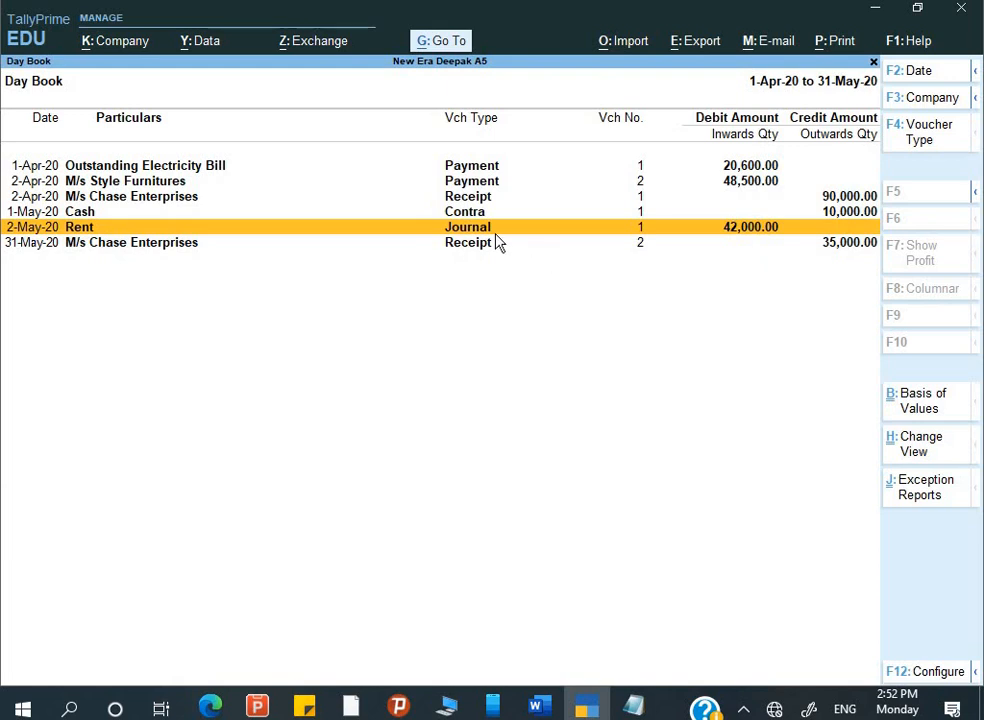
key(Return)
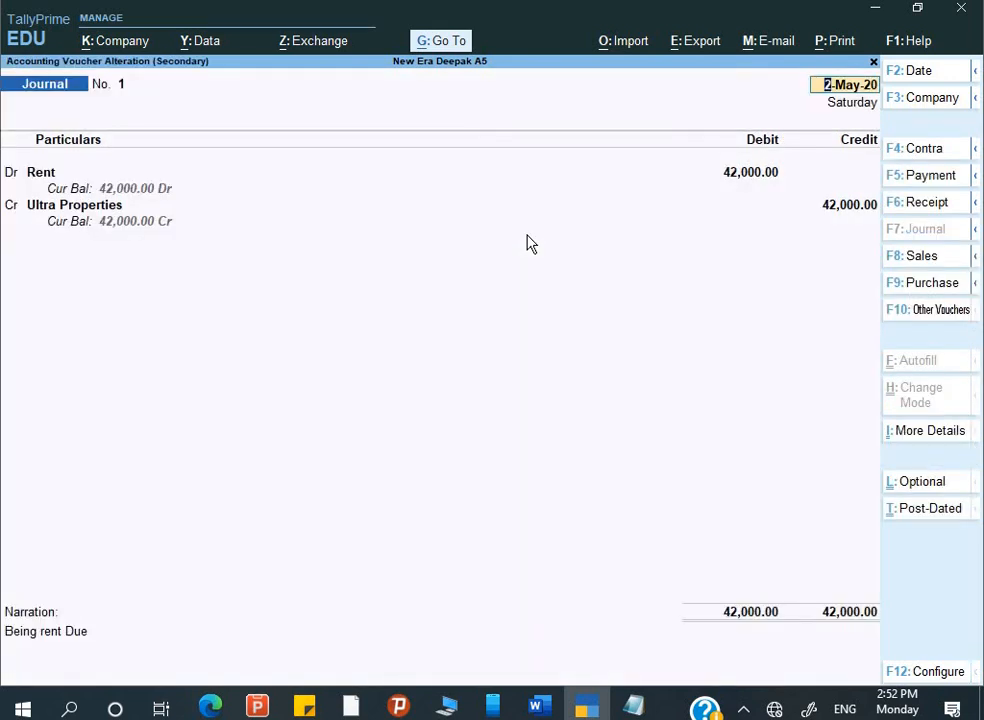
key(Escape)
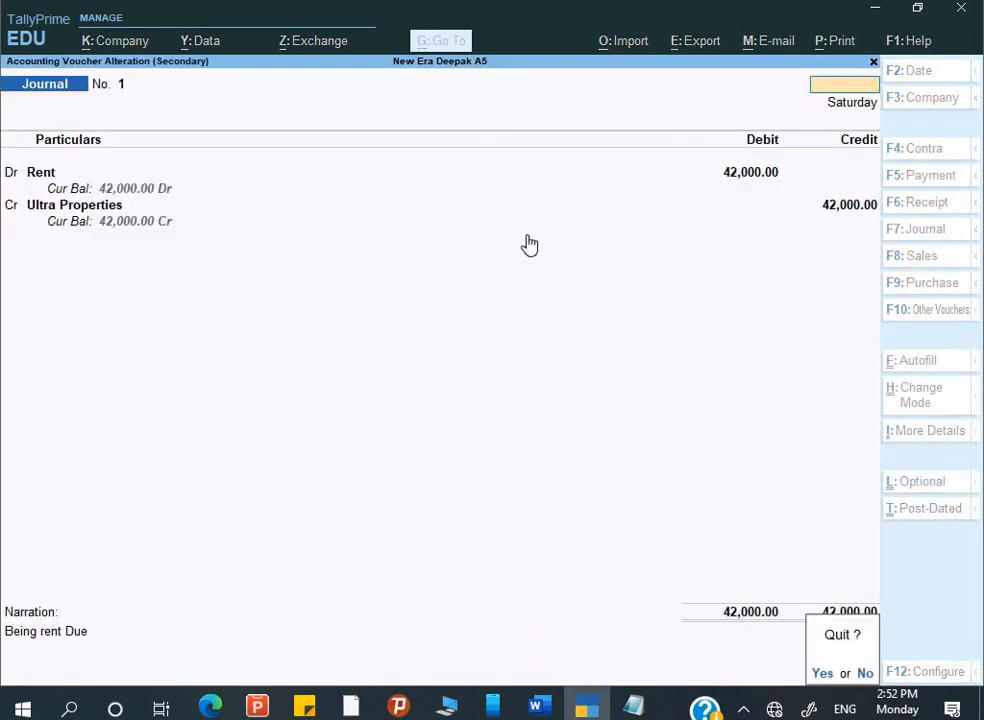
key(y)
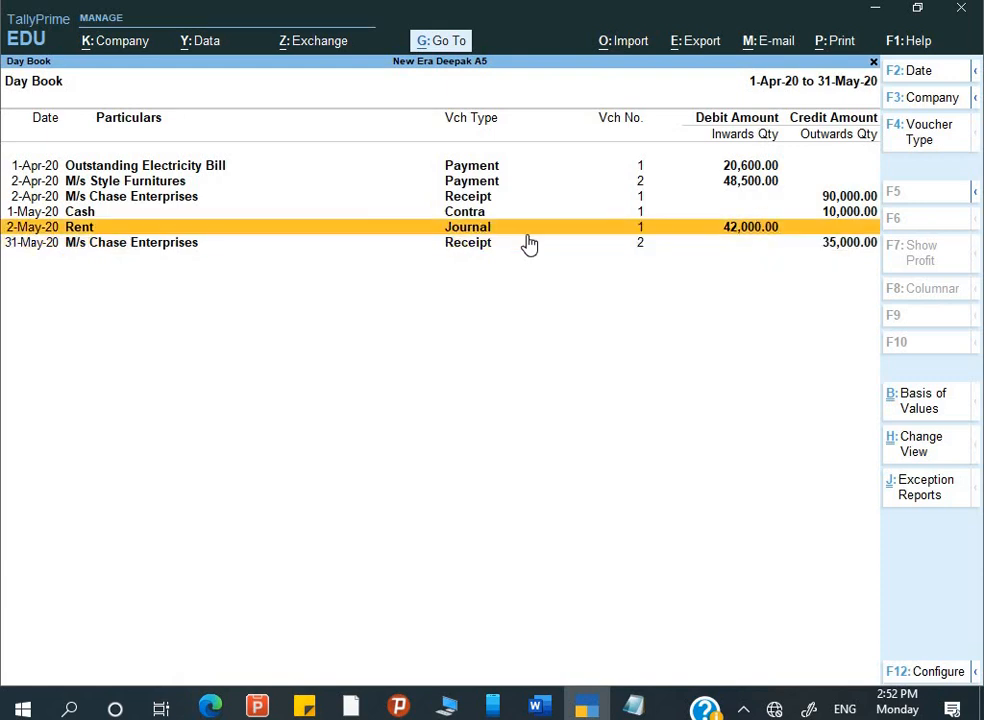
key(alt)
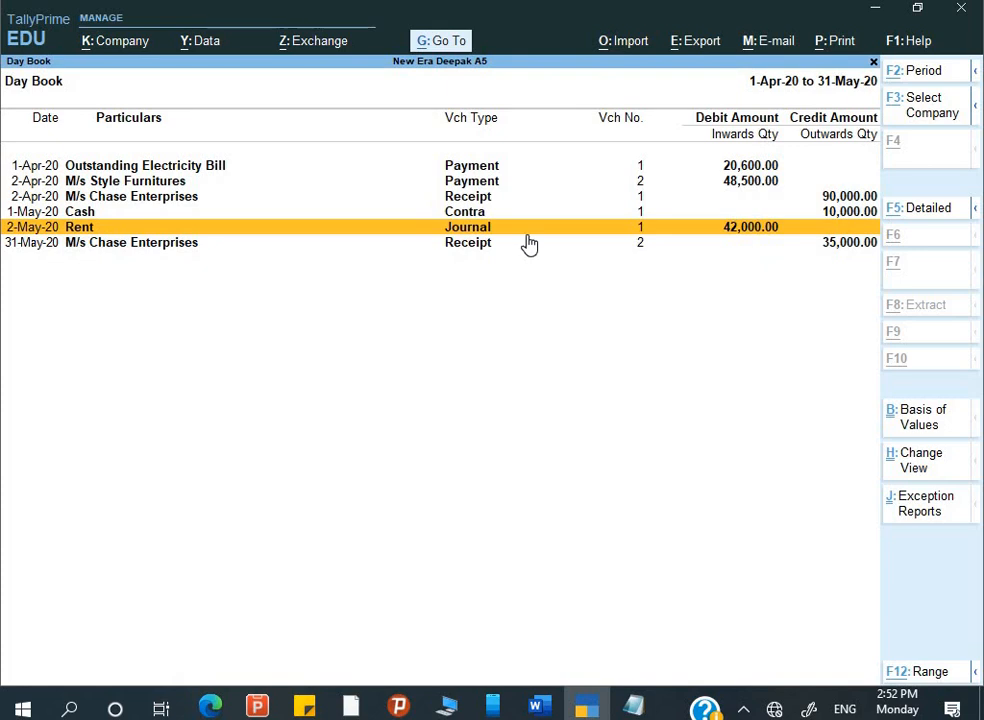
- Duplicate the 42,000 Rent journal, redate the copy to 1-Jun-20, and save it
key(alt+2)
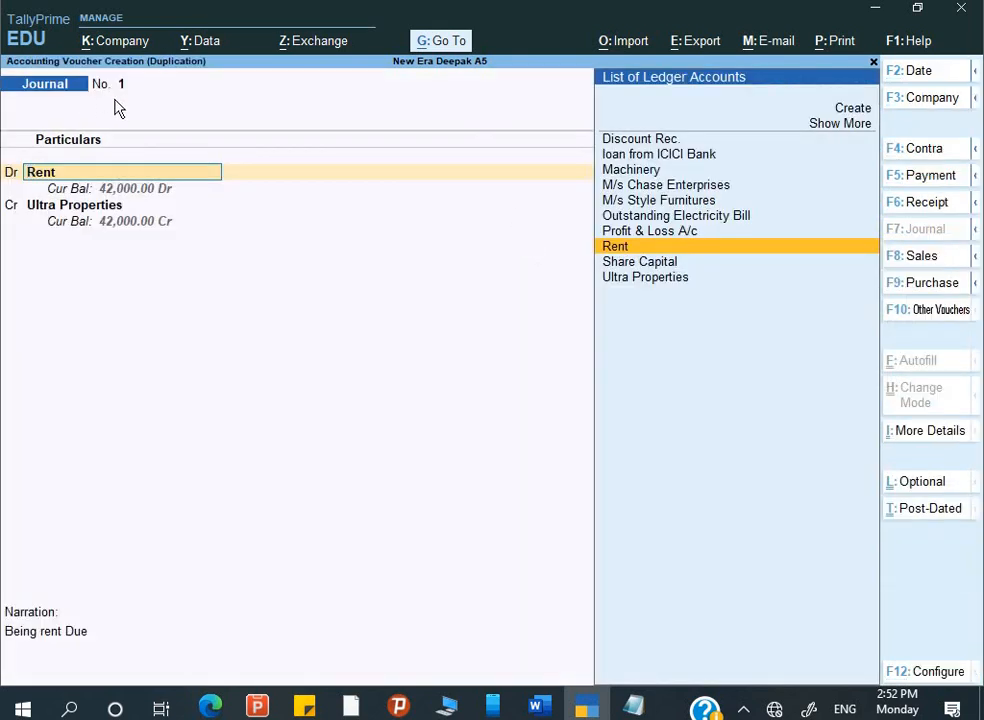
key(Return)
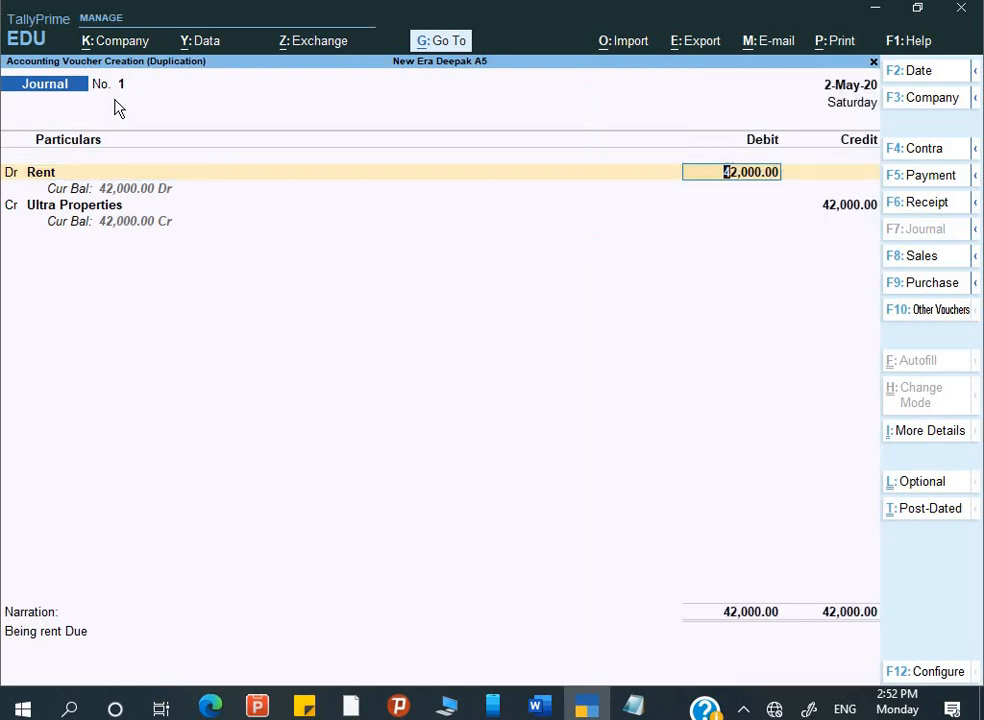
key(Return)
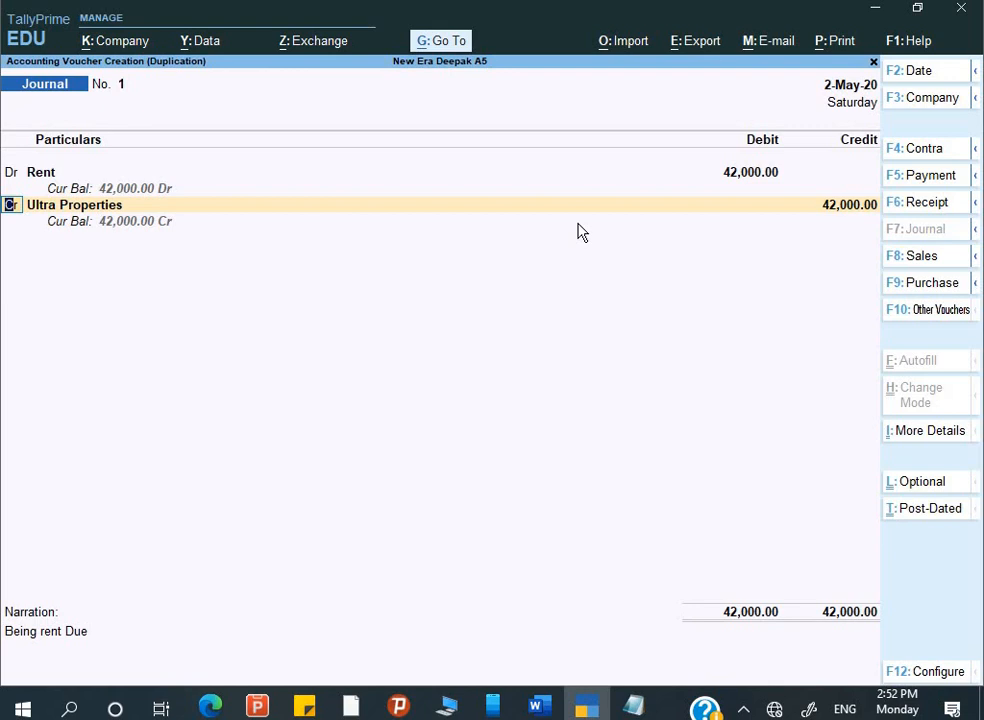
key(F2)
text(1)
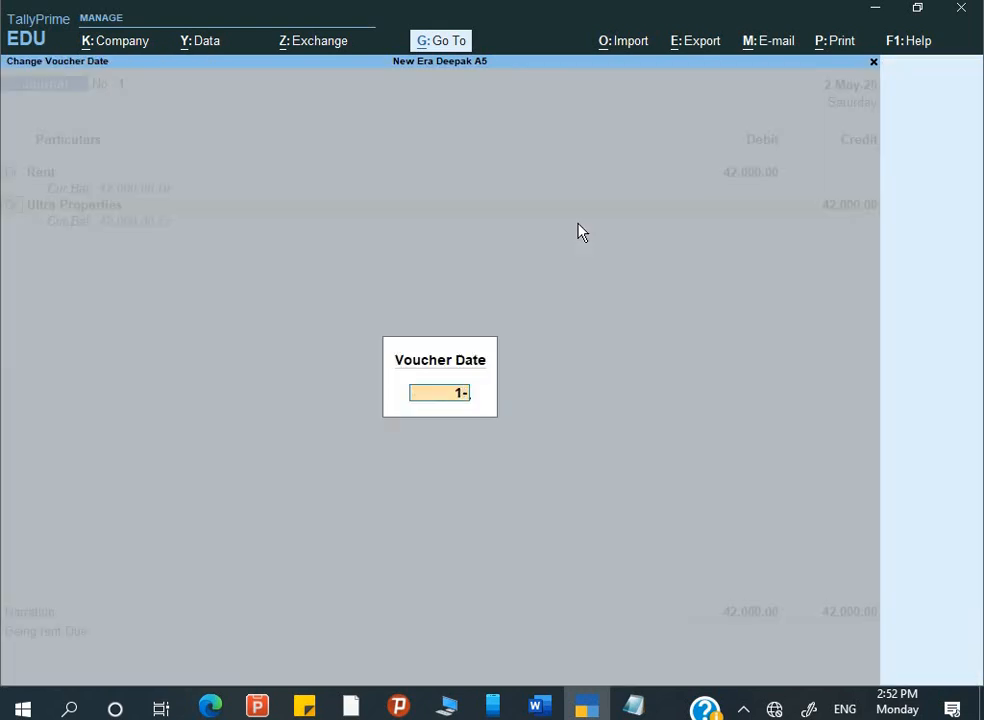
text(-6)
key(Return)
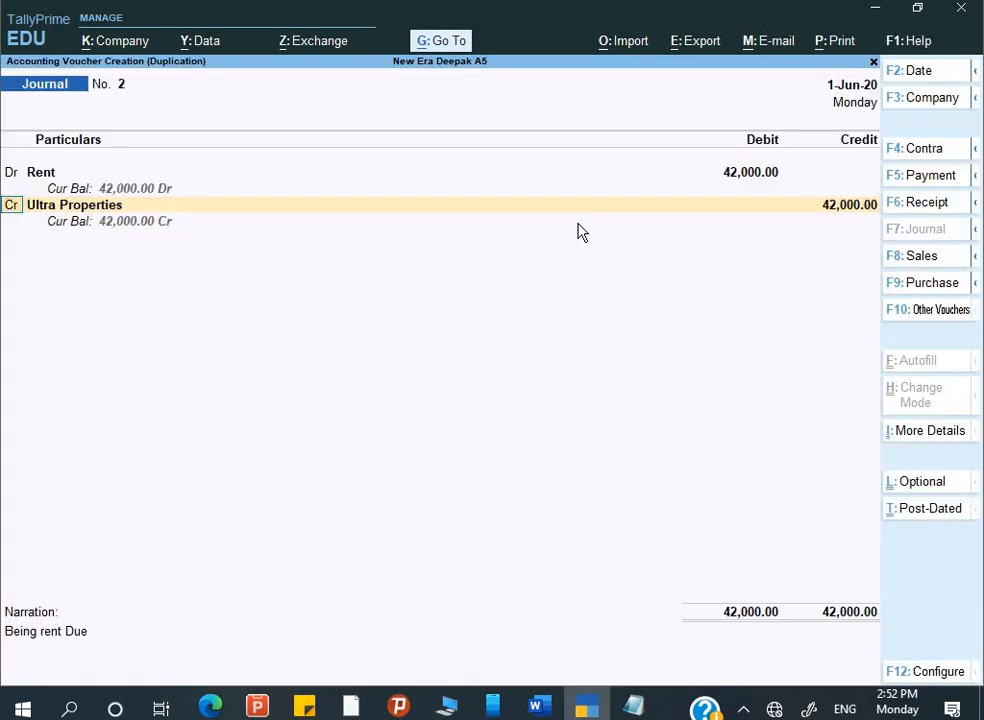
key(ctrl+a)
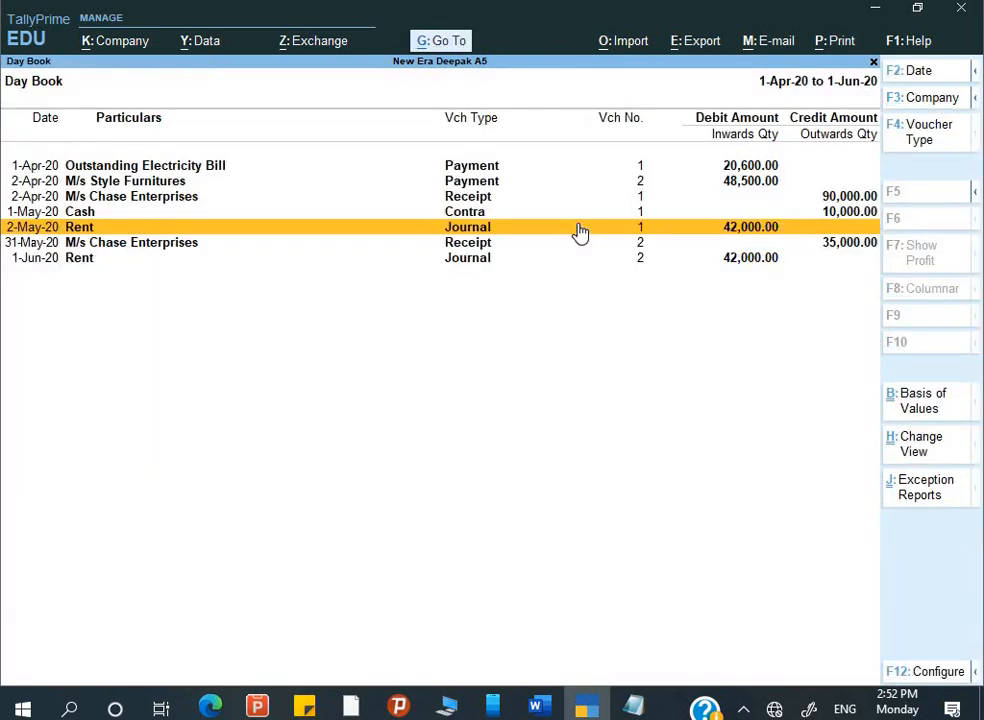
key(Down)
key(Down)
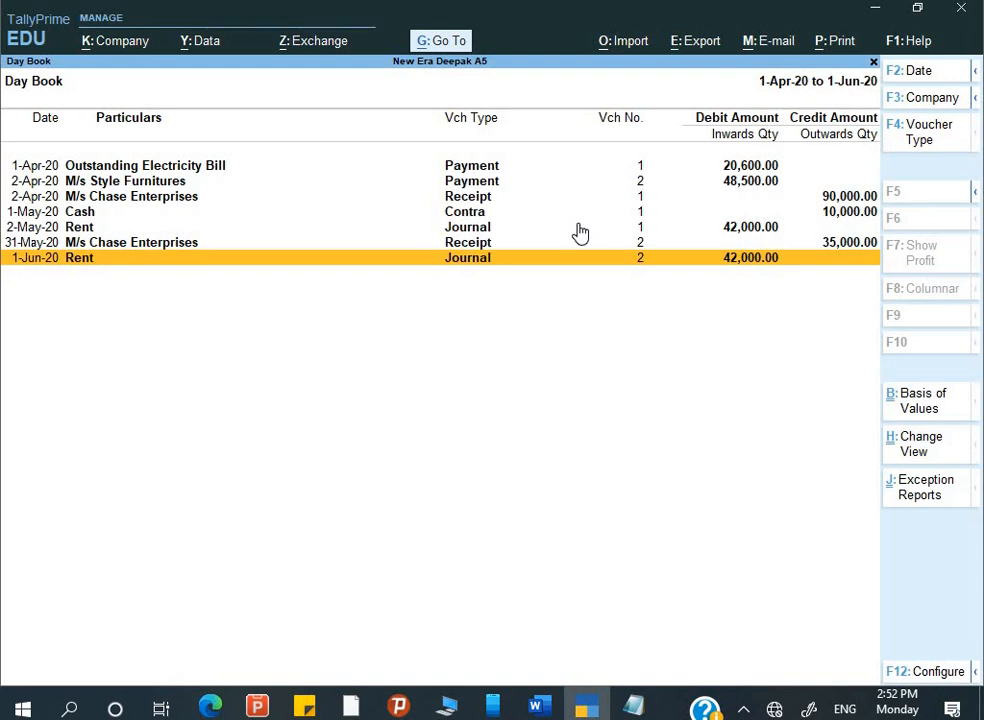
- Delete the duplicated 1-Jun-20 Rent journal and confirm the deletion
key(Up)
key(Up)
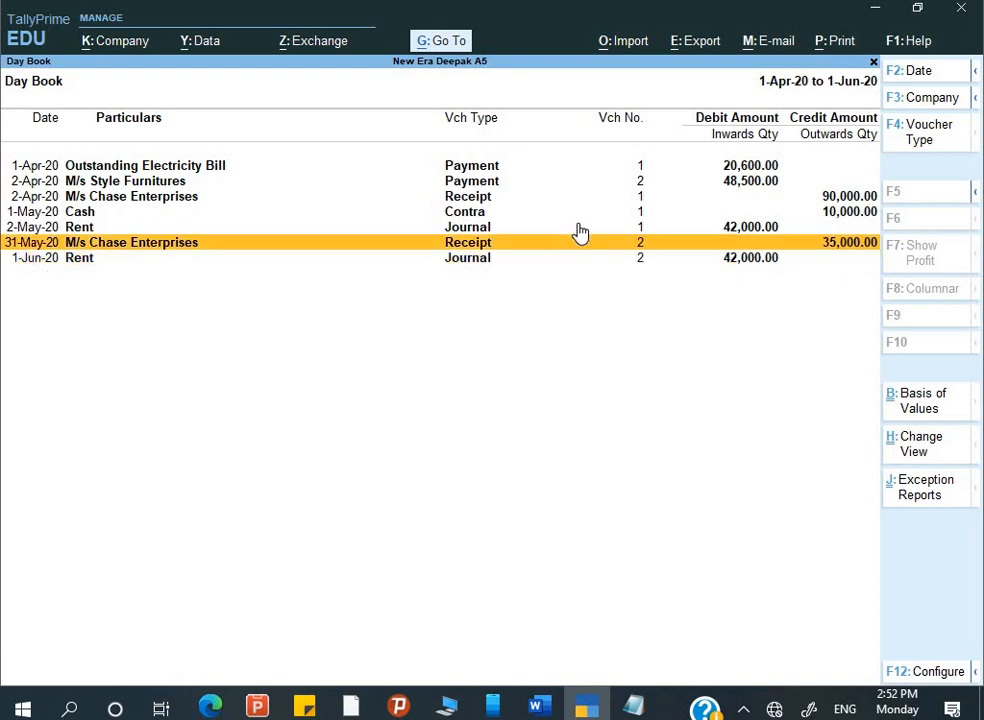
key(Down)
key(Down)
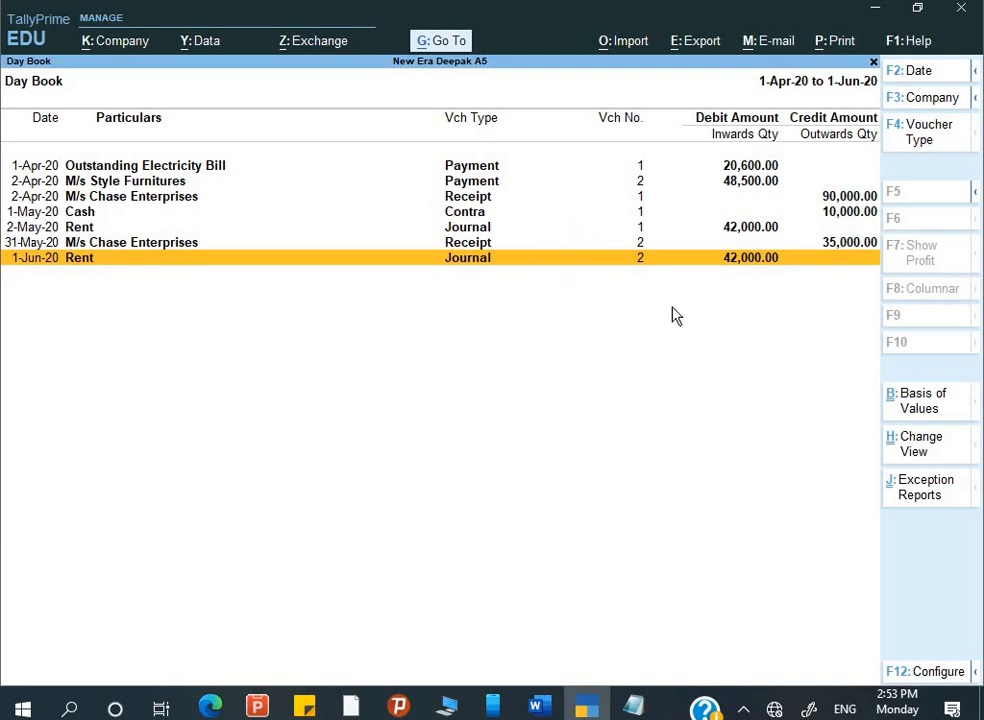
key(ctrl)
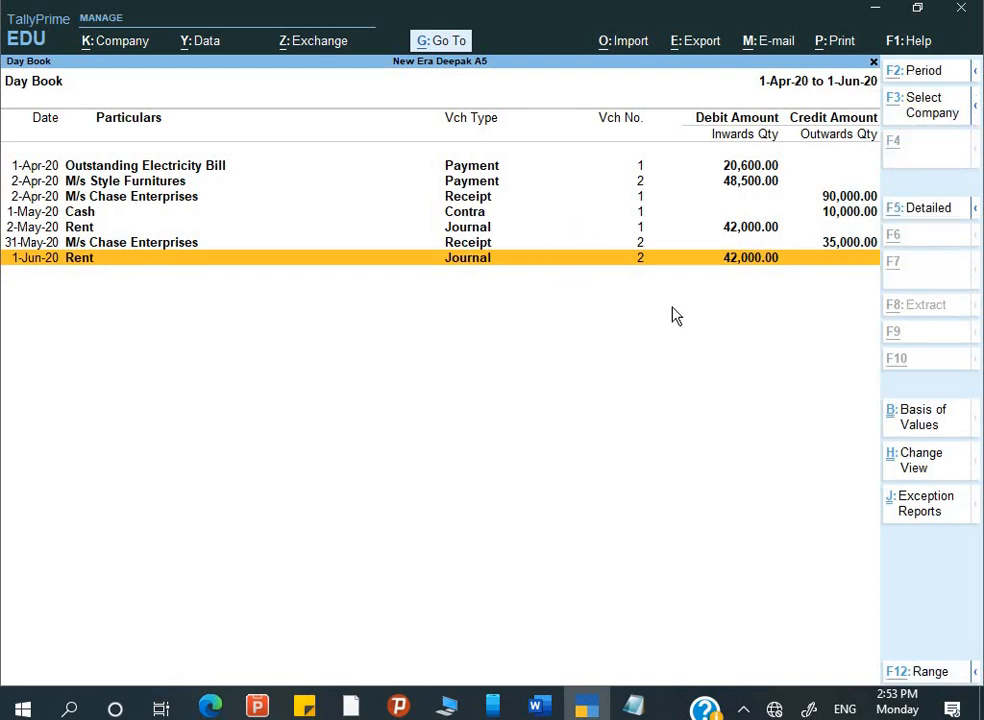
key(alt+d)
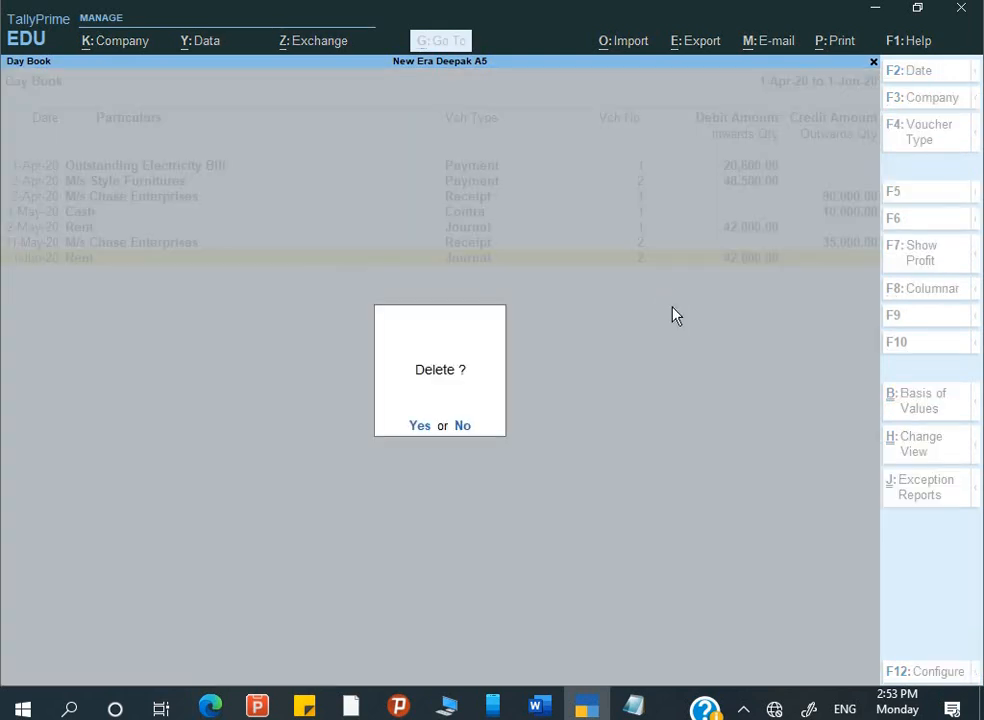
key(y)
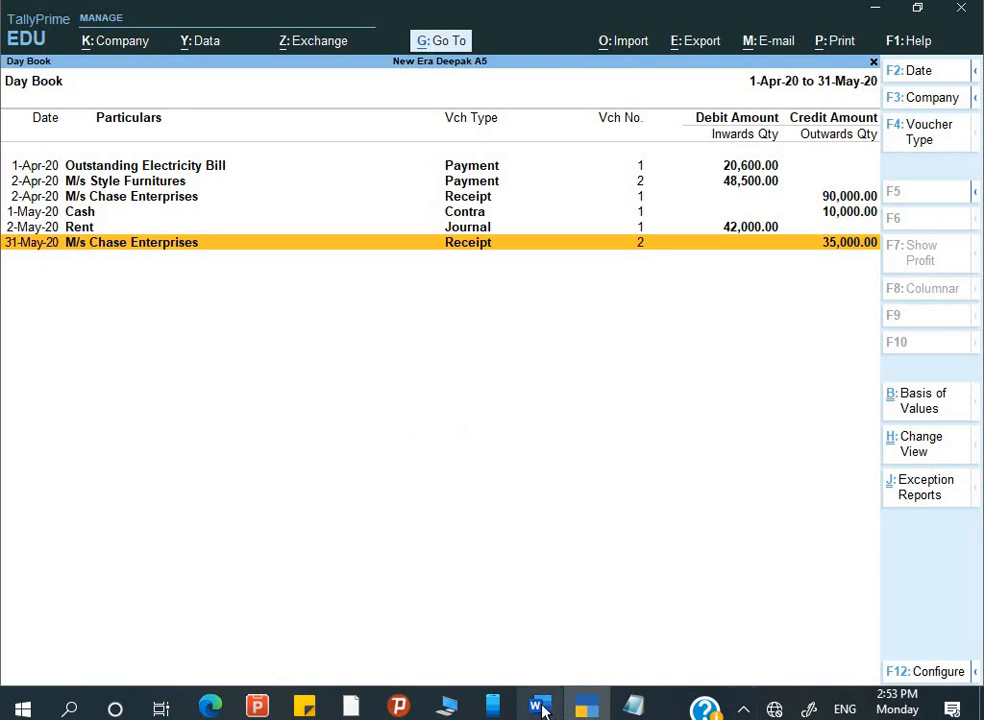
click(538, 707)
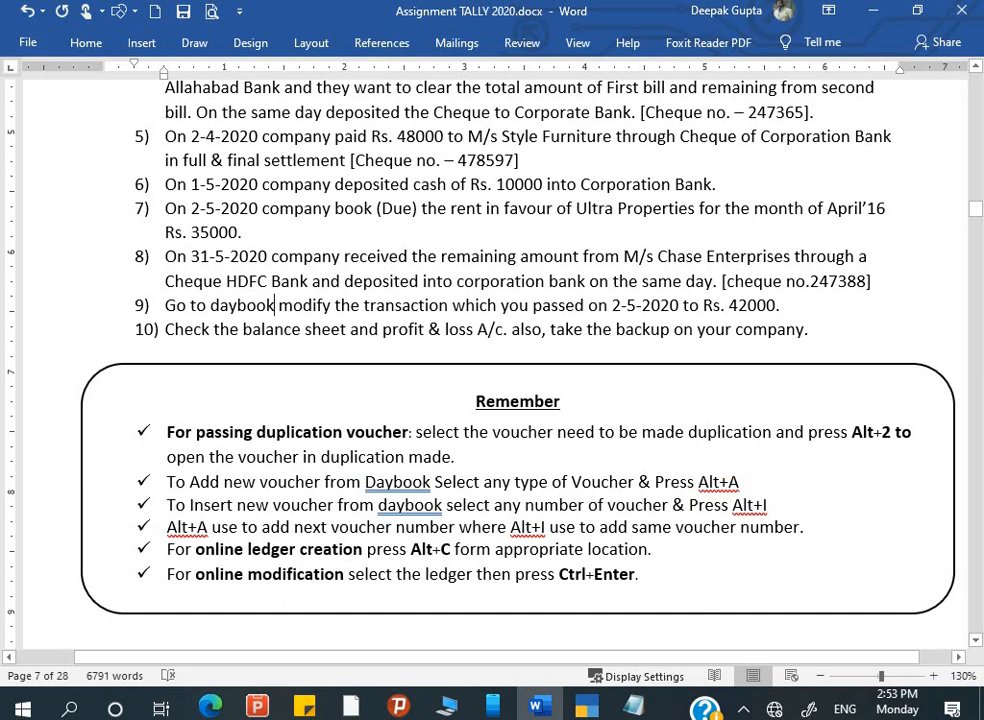
click(586, 707)
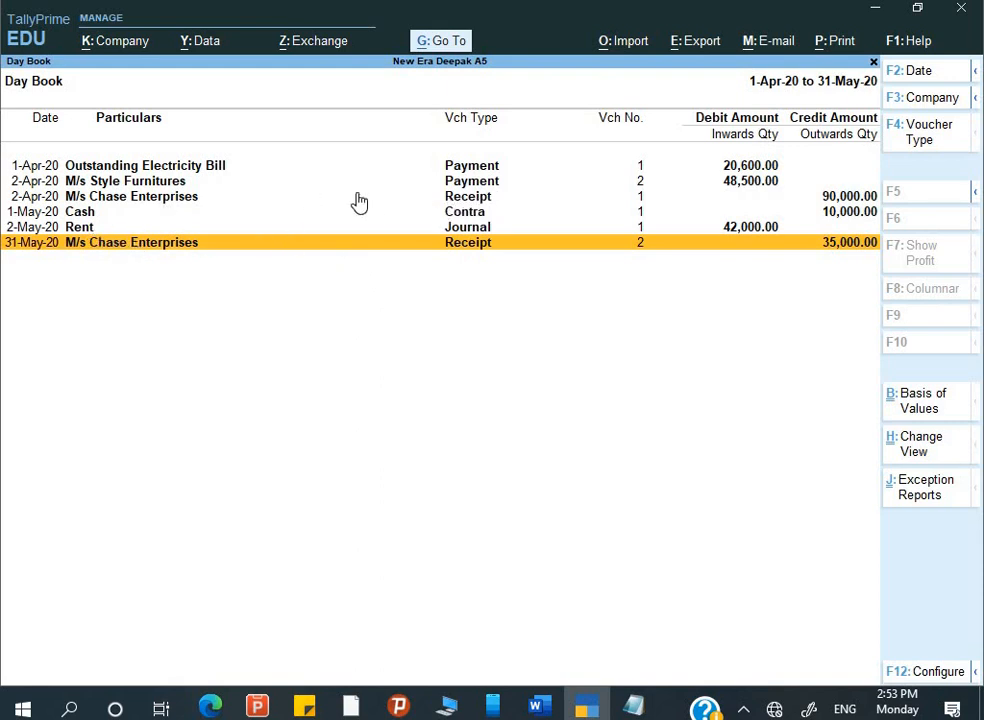
- From the 2-Apr-20 M/s Chase Enterprises receipt, insert a new receipt voucher and quit it unsaved
click(468, 200)
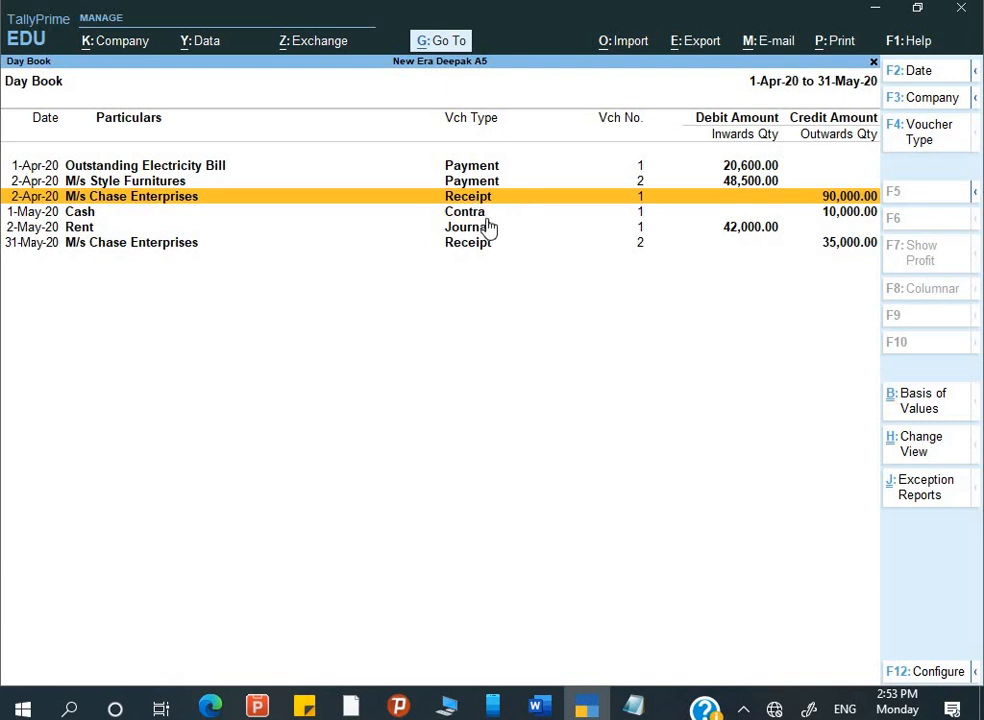
key(alt+i)
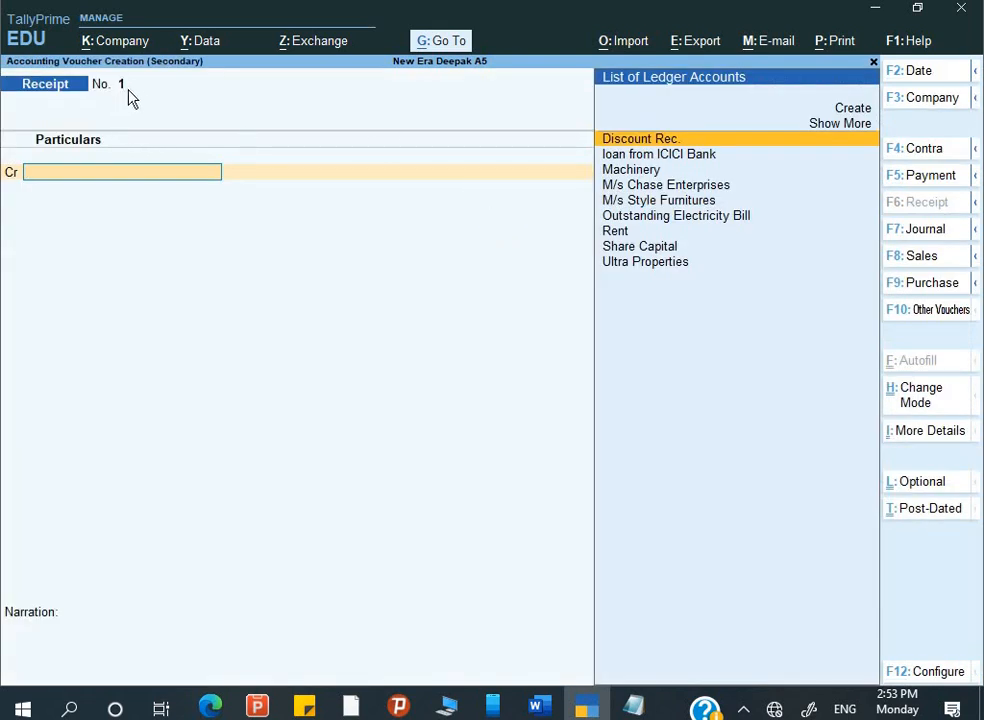
key(Escape)
key(y)
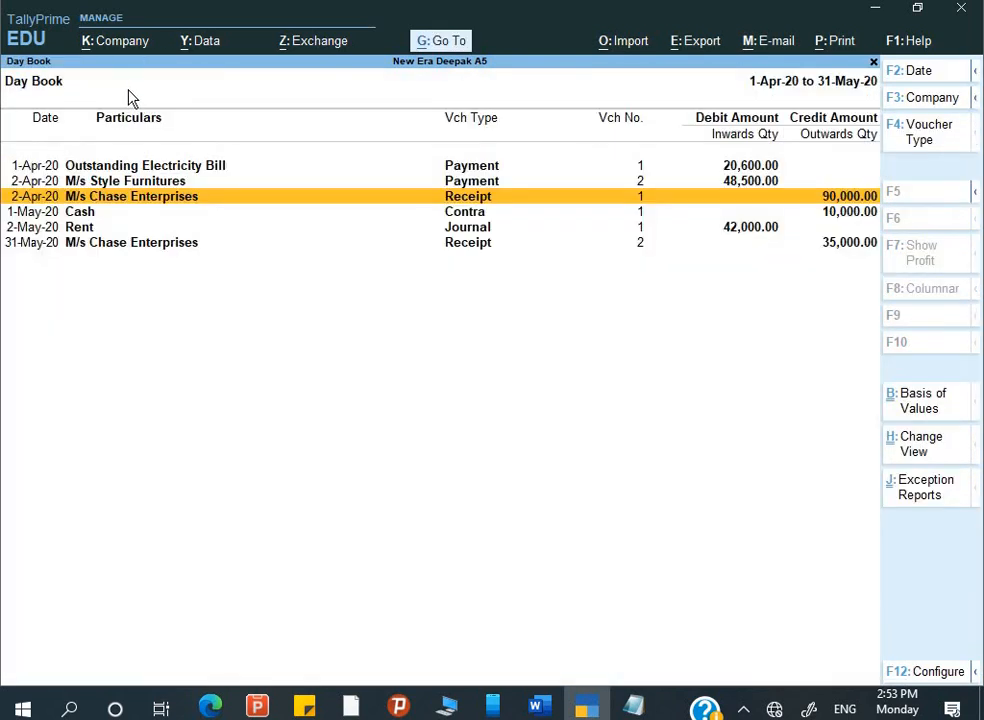
- Add a second receipt voucher, discard it unsaved, and close the Day Book
key(alt+a)
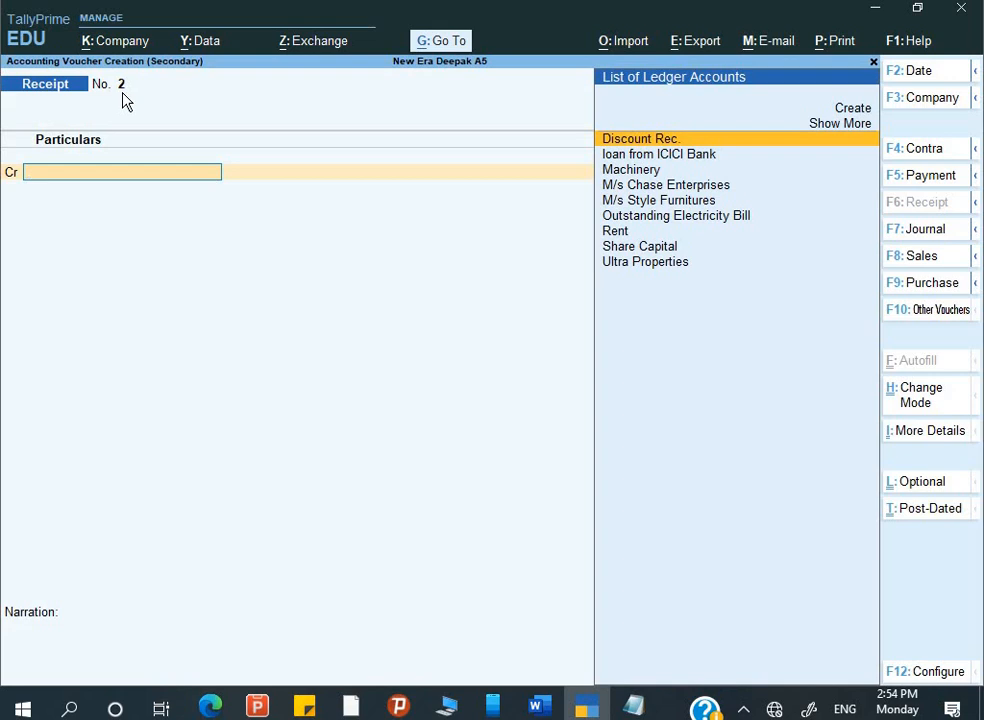
key(Escape)
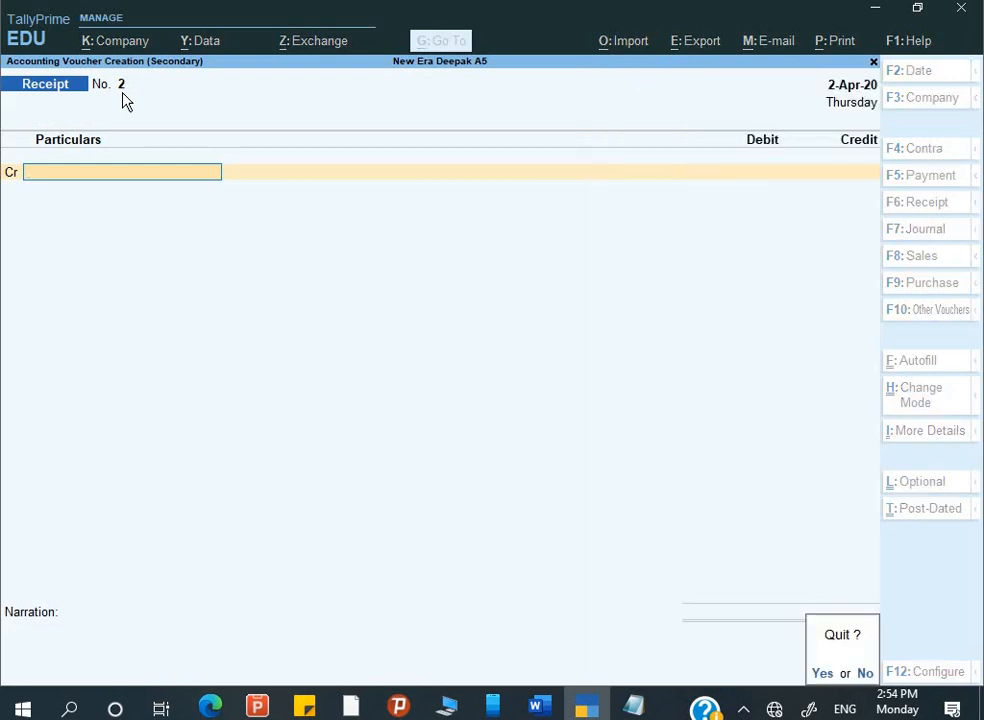
key(y)
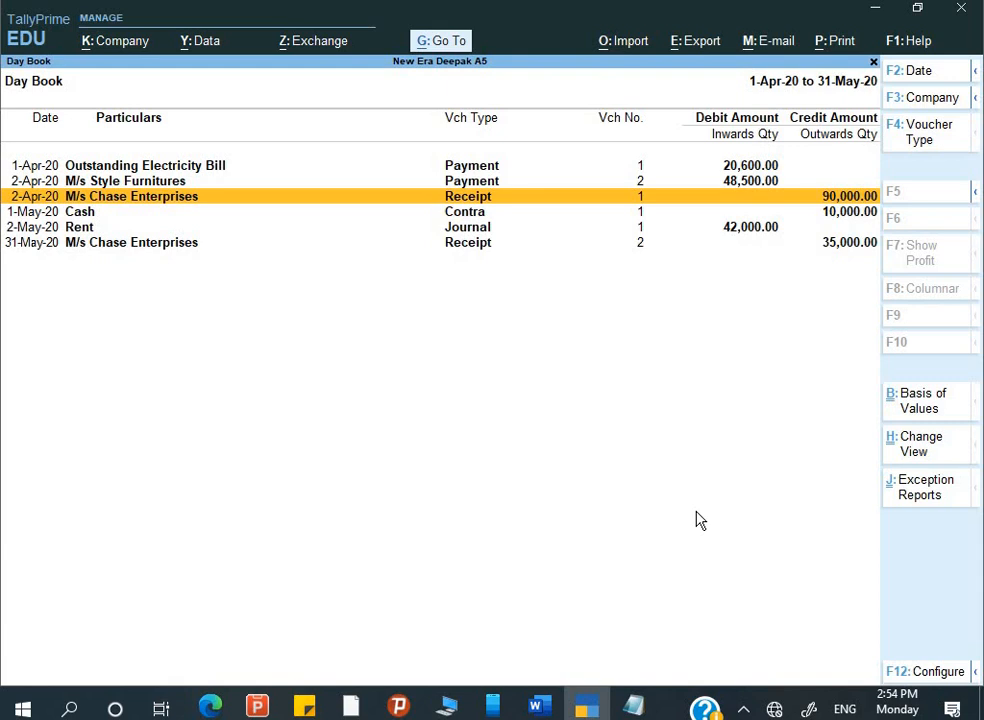
key(Escape)
key(Escape)
- Return to the main menu and review assignment tasks 5–10 and the Remember notes in Word
key(n)
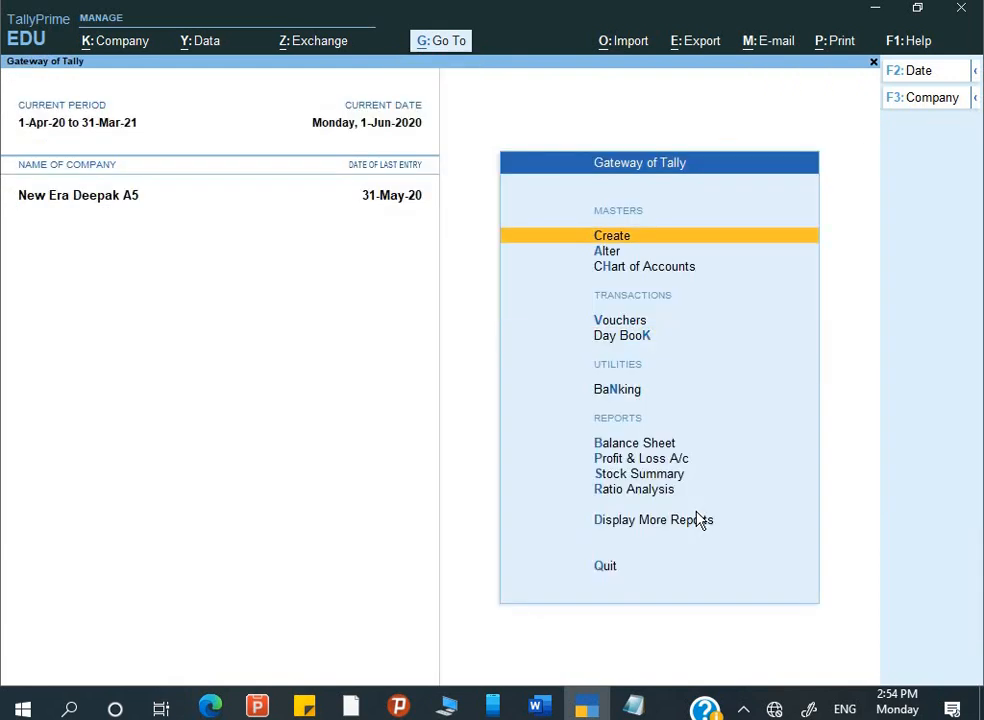
key(alt+Tab)
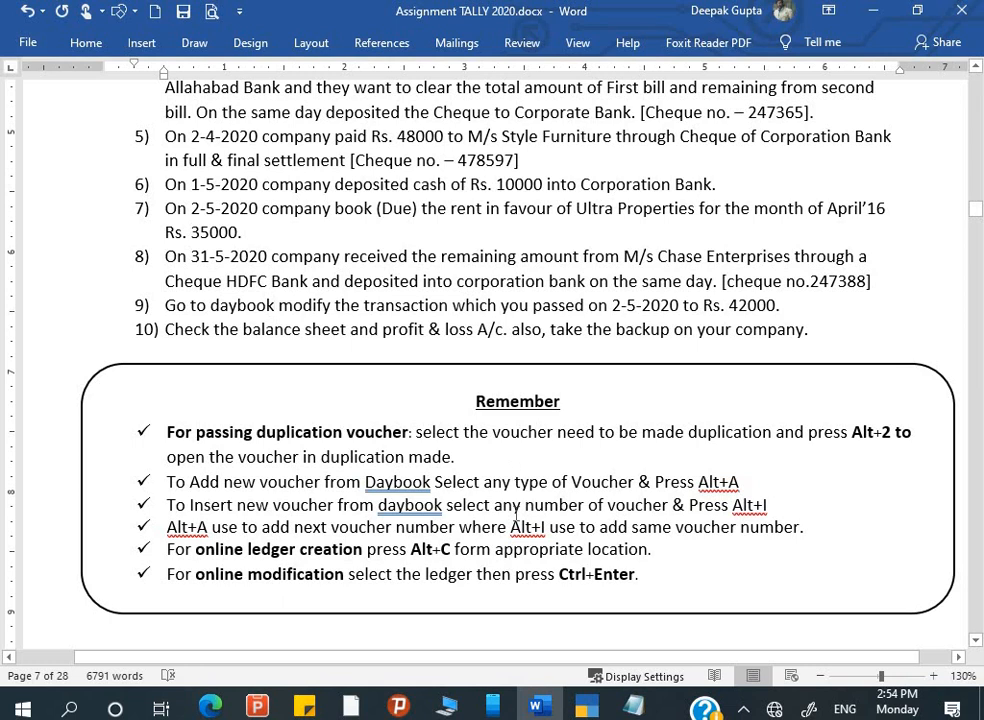
scroll(516, 522, down, 1)
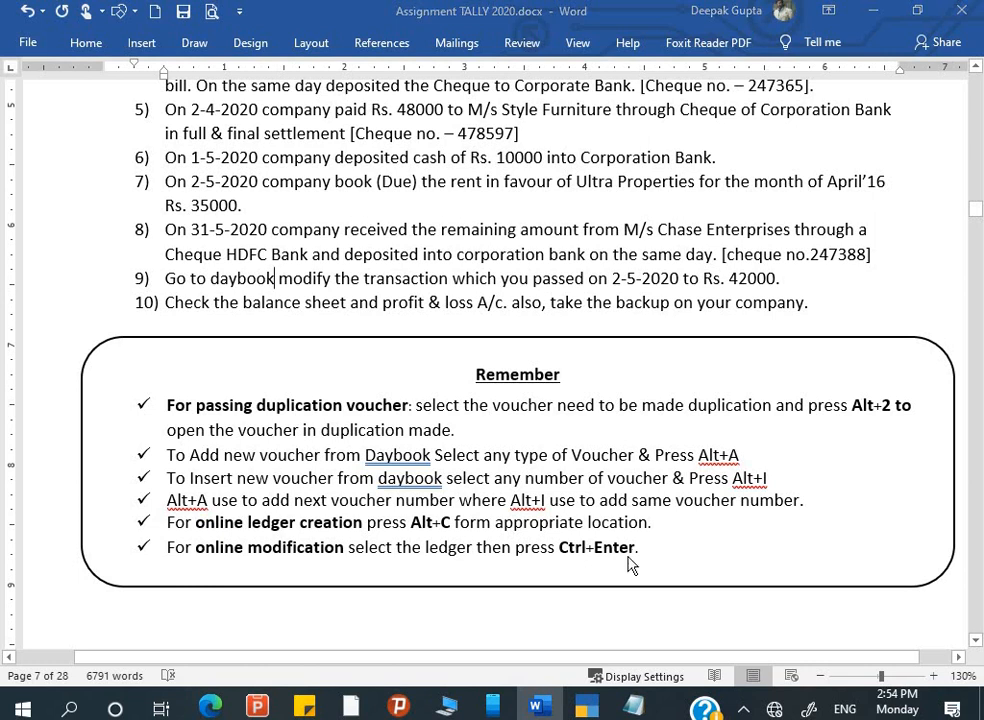
key(alt+Tab)
- Open the Day Book for 1-Apr-20 to 31-May-20 and alter the 1-May-20 Contra voucher
key(Down)
key(Down)
key(Down)
key(Down)
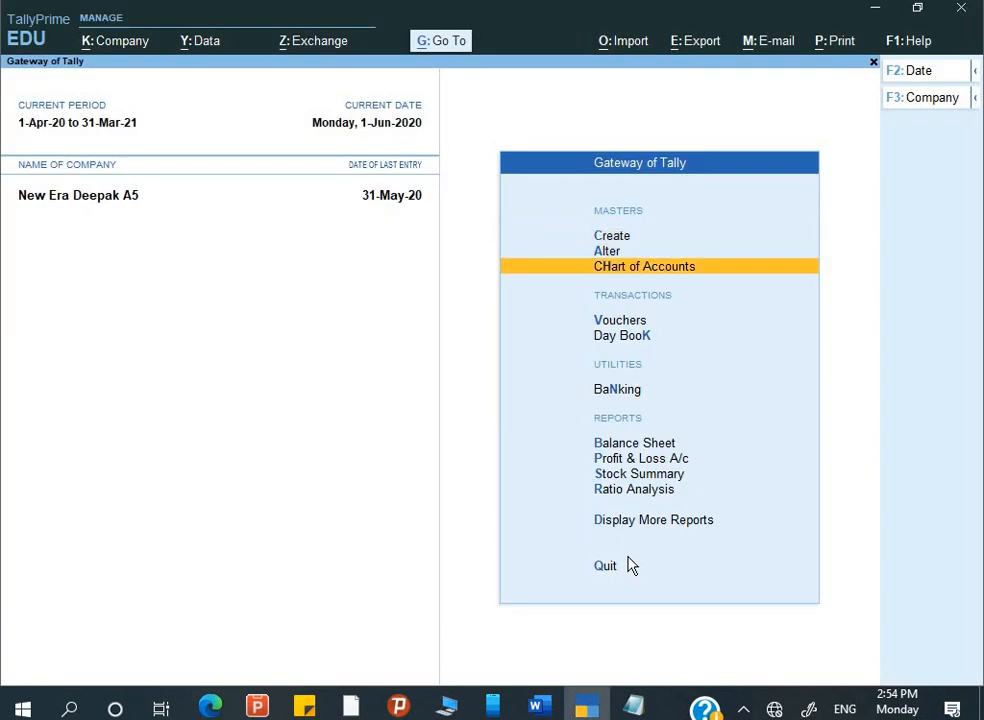
key(Return)
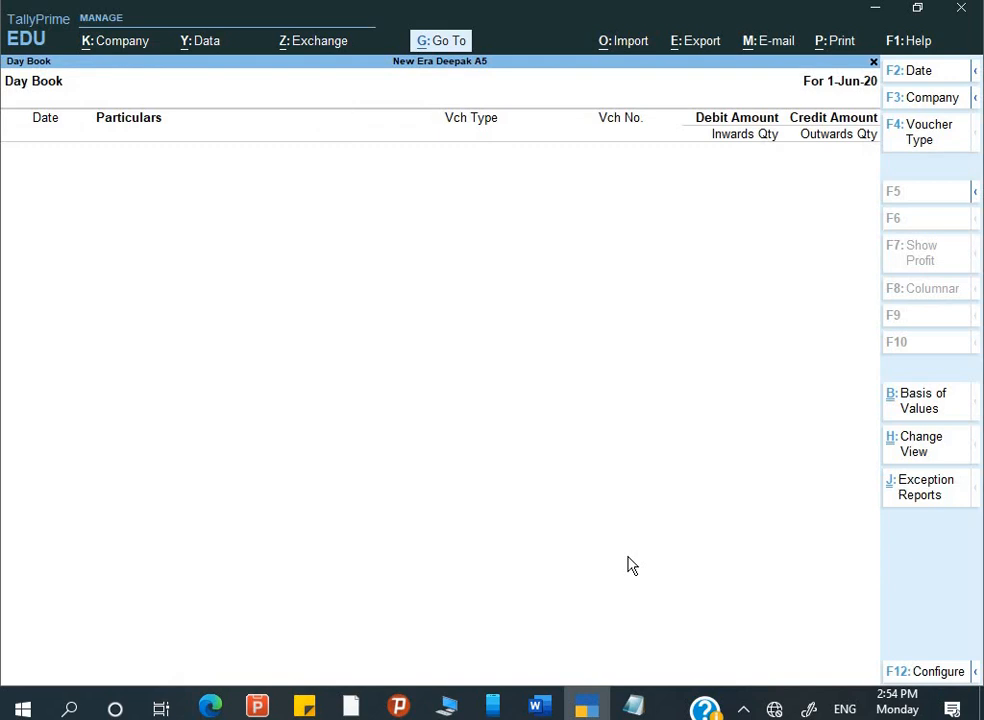
key(alt+F2)
key(space)
key(Return)
key(space)
key(Return)
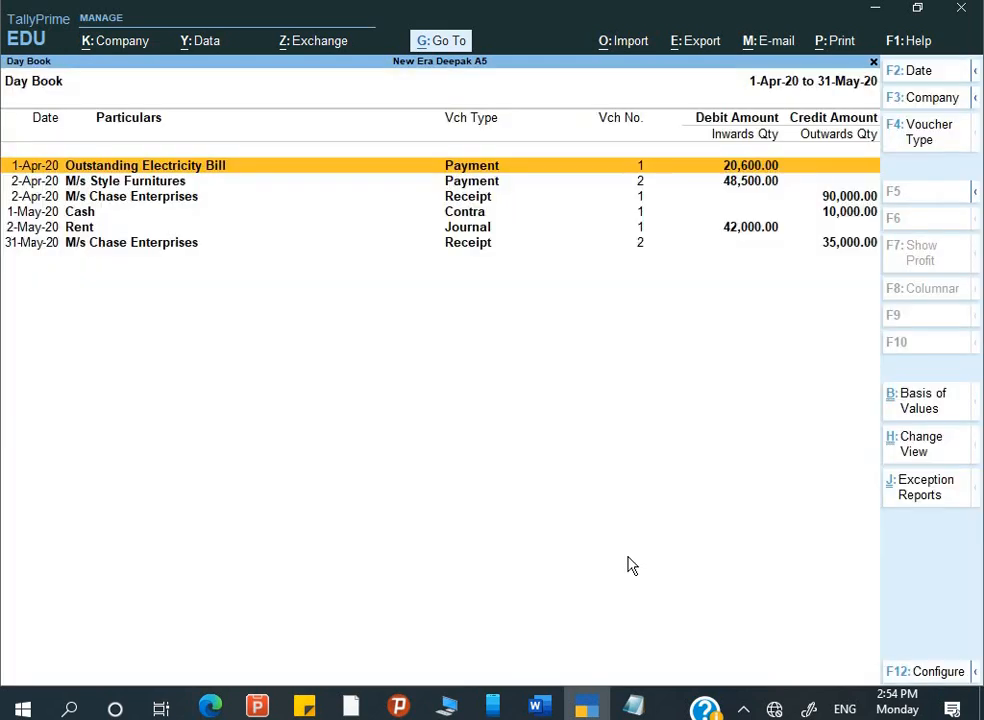
key(Down)
key(Down)
key(Down)
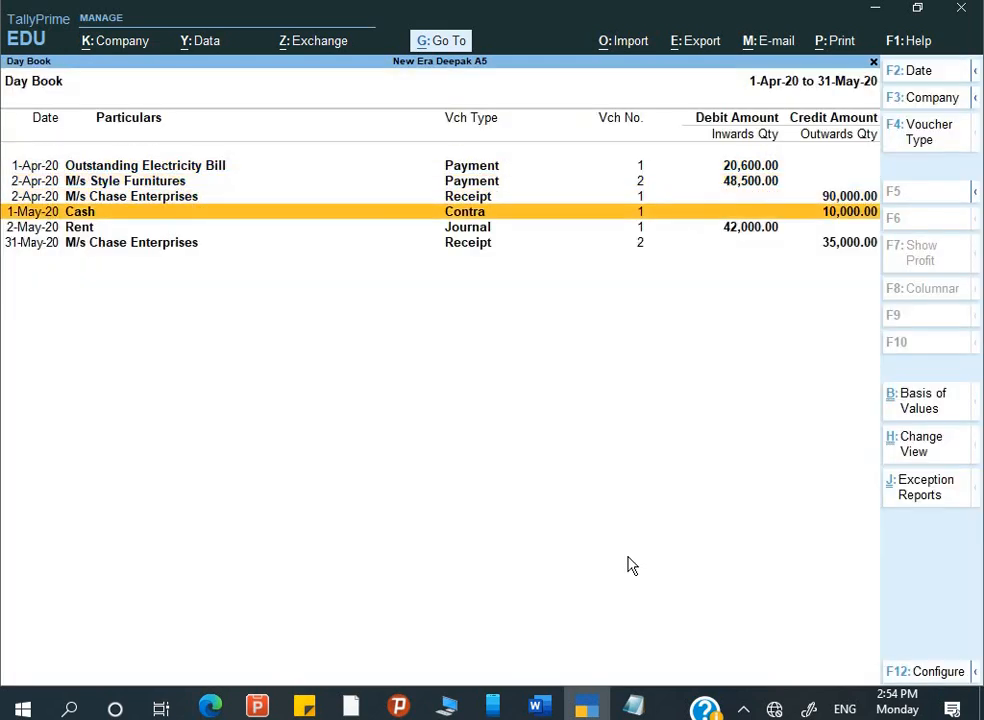
key(Return)
key(Return)
key(Return)
key(Return)
key(Return)
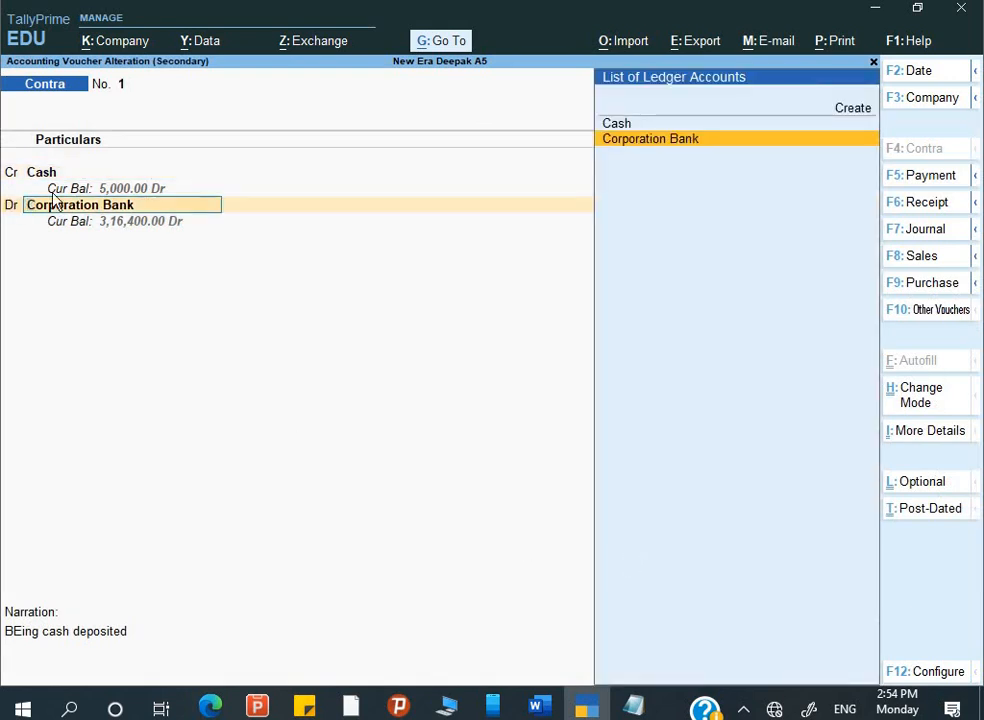
- Enter the bank account number in the Corporation Bank ledger and save the ledger
key(BackSpace)
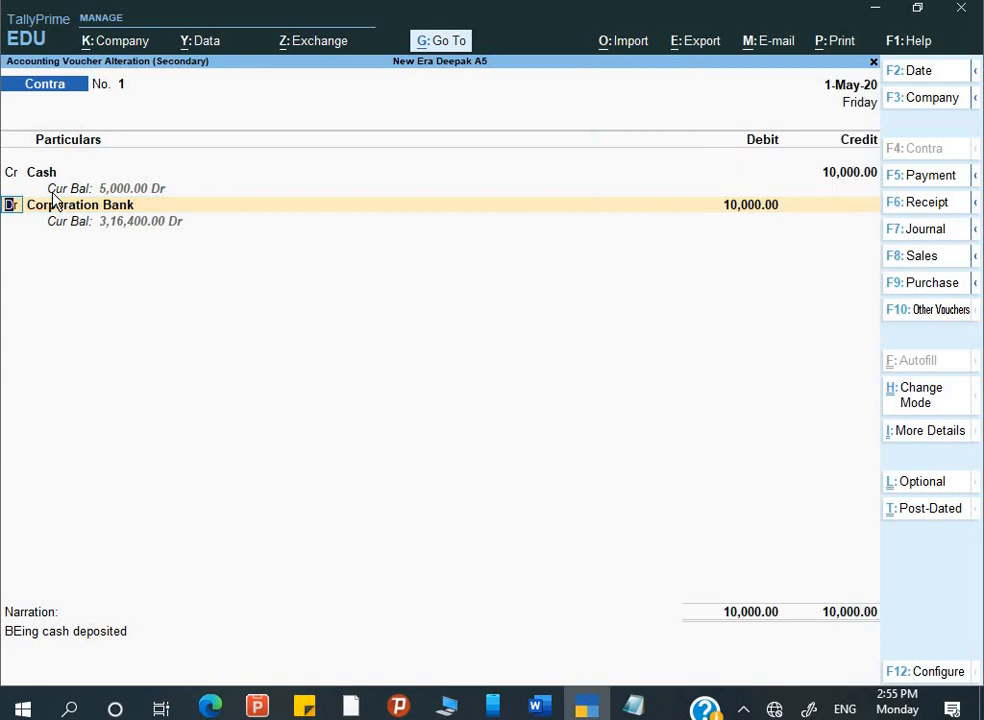
key(Return)
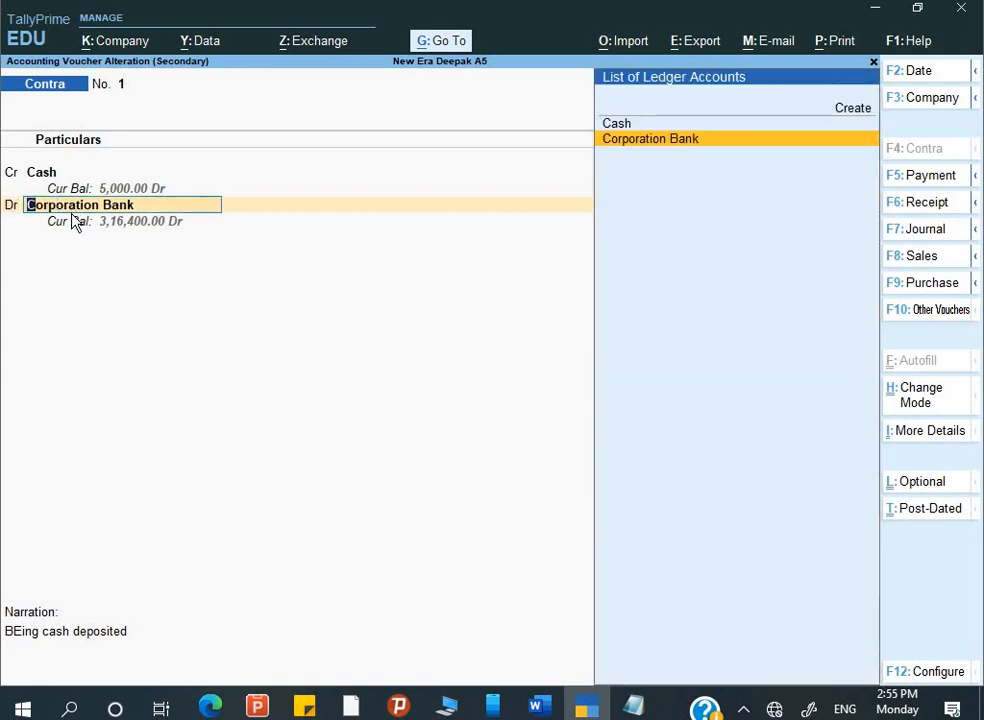
key(ctrl+Return)
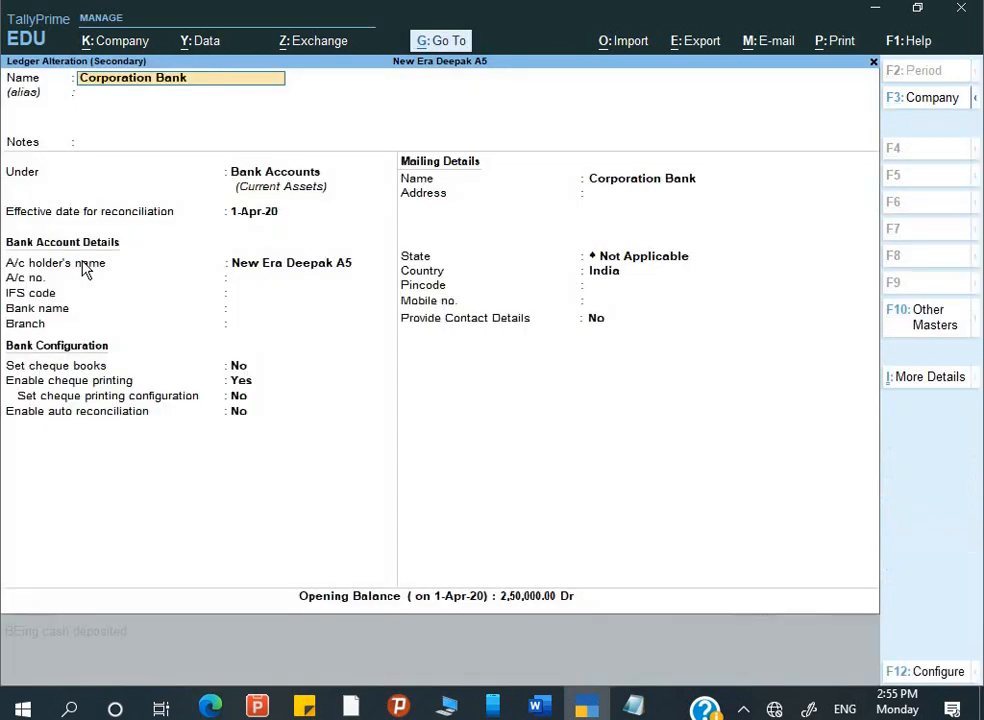
key(Return)
key(Return)
key(Return)
key(Return)
key(Return)
key(Return)
key(Return)
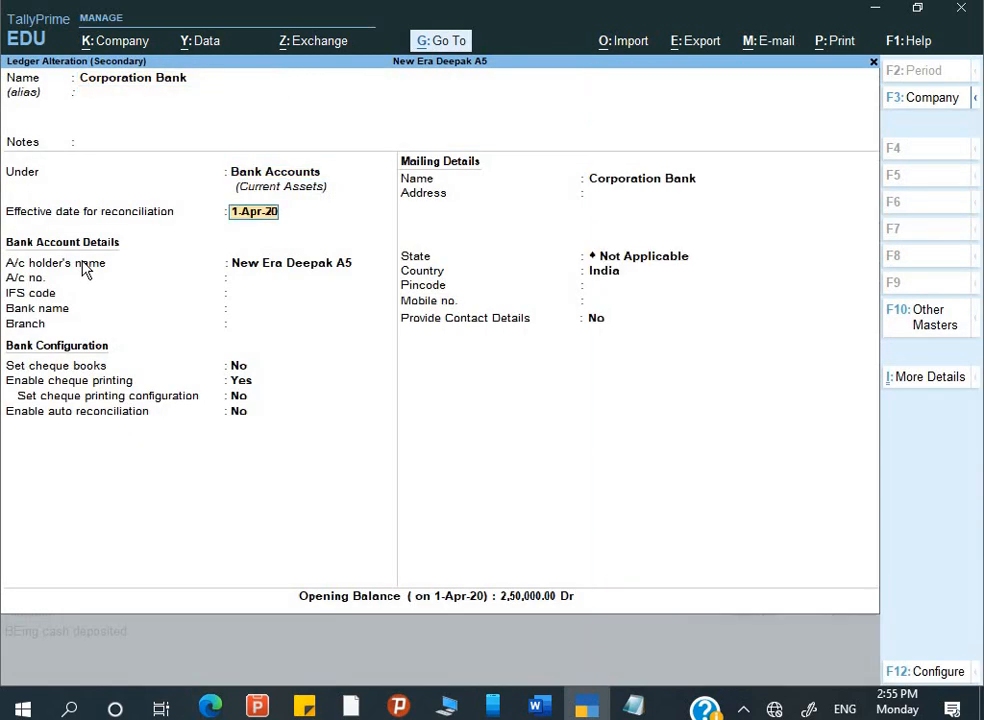
key(Up)
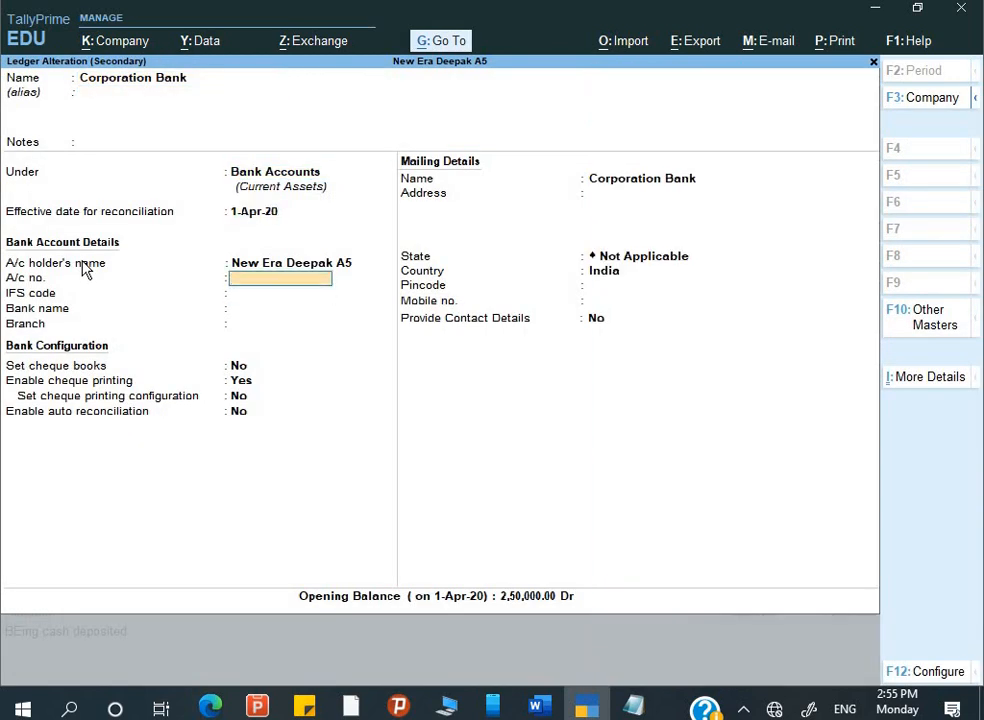
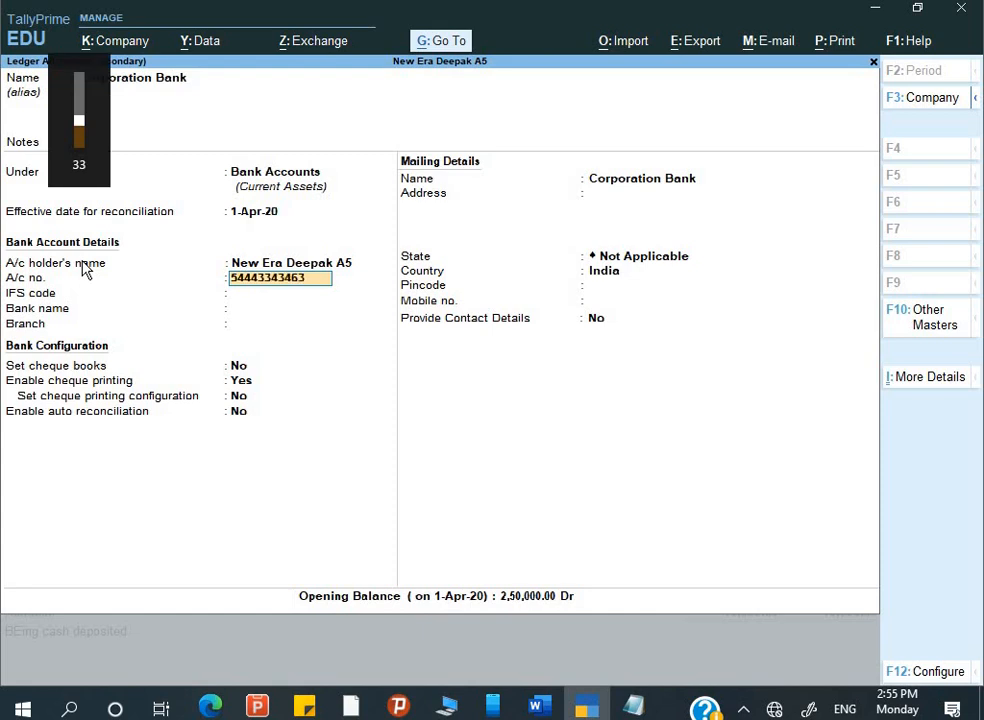
key(Return)
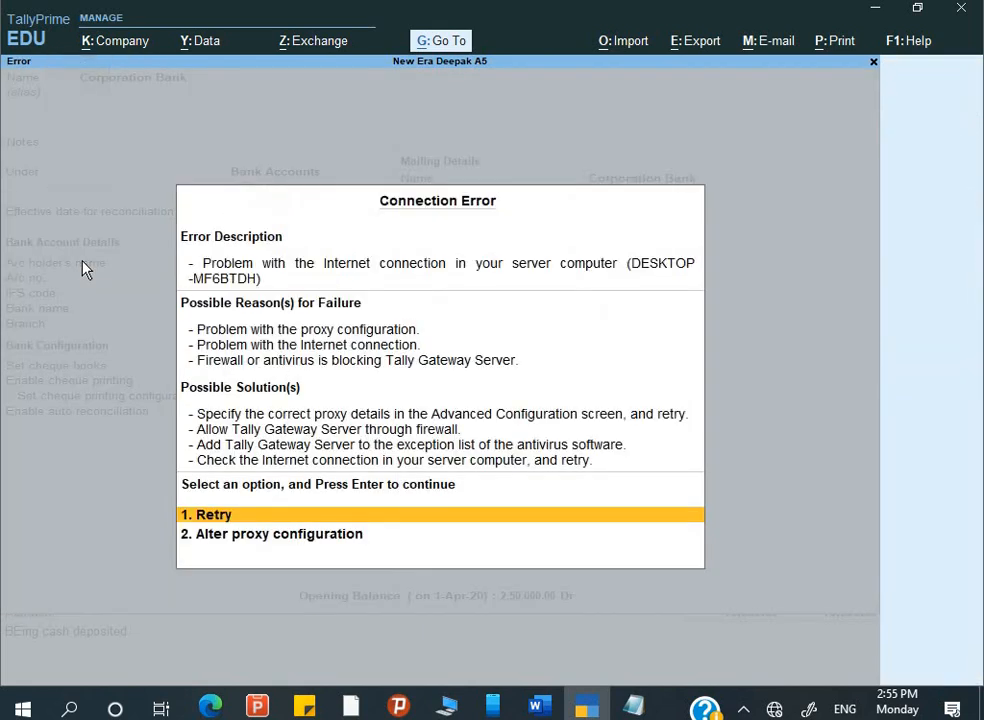
key(Return)
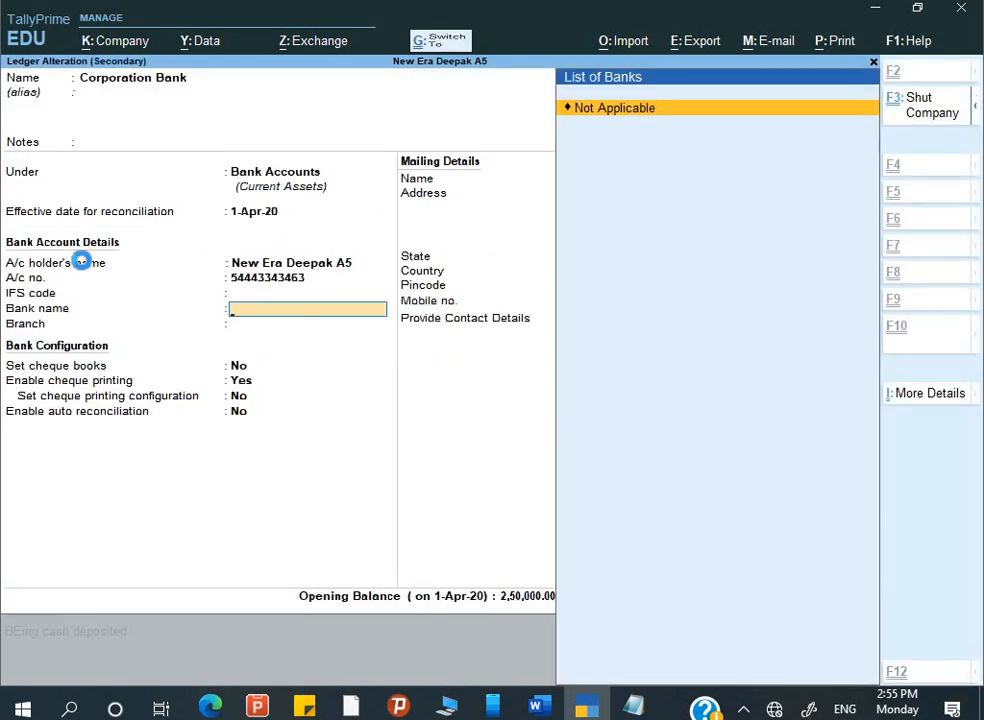
key(ctrl+a)
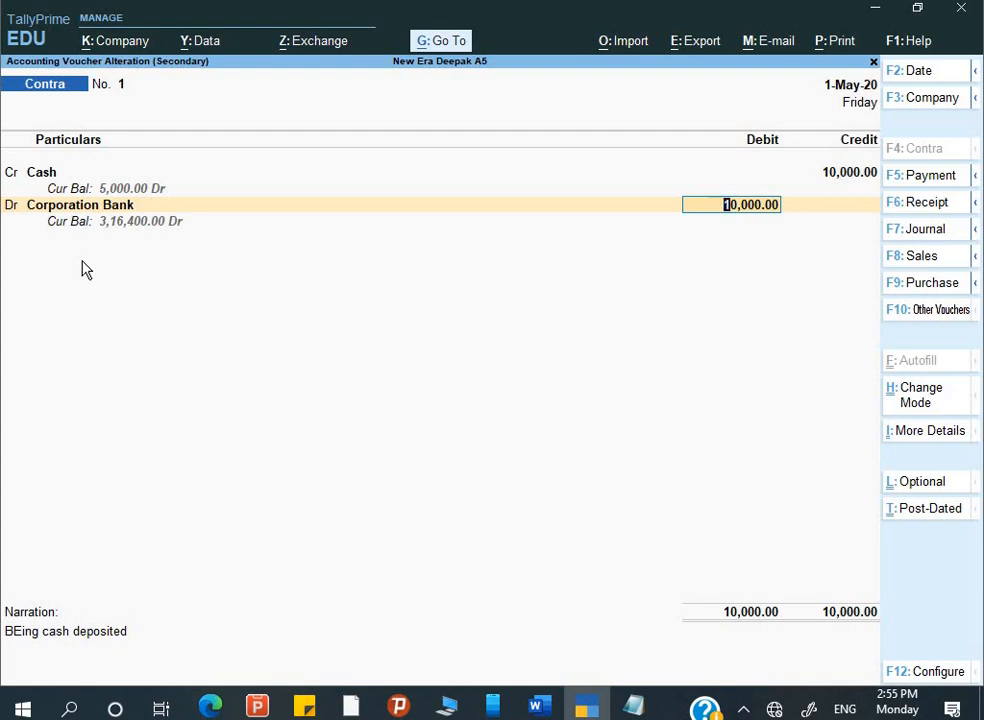
- View the detailed Balance Sheet totalling 4,41,400.00
key(Escape)
key(Escape)
key(Escape)
key(Escape)
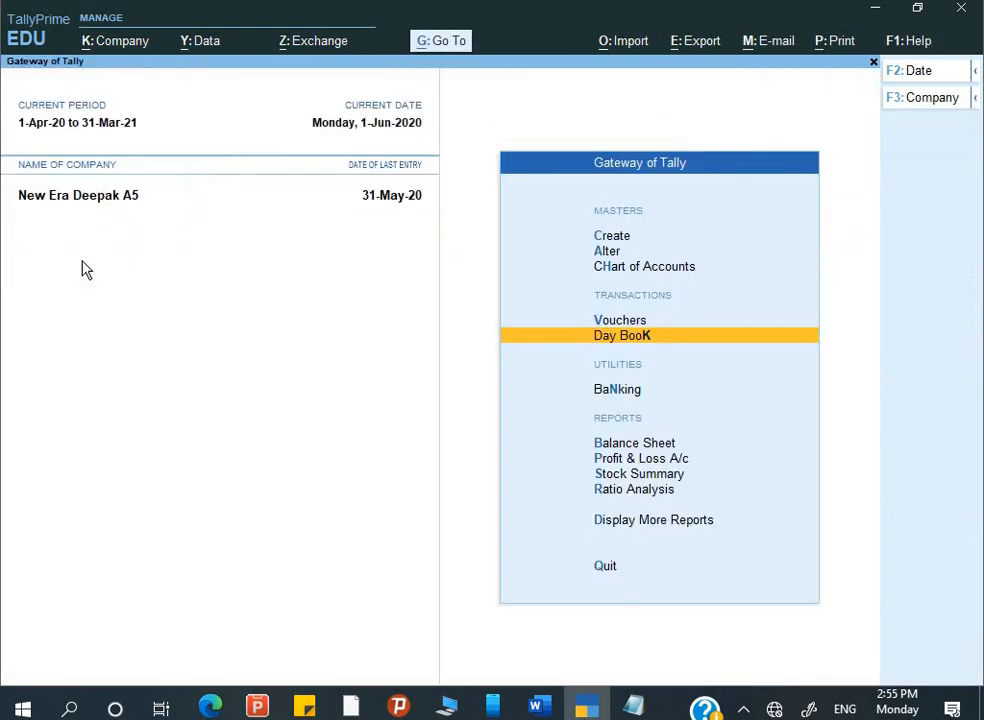
key(Down)
key(Down)
key(Down)
key(Down)
key(Down)
key(Down)
key(Down)
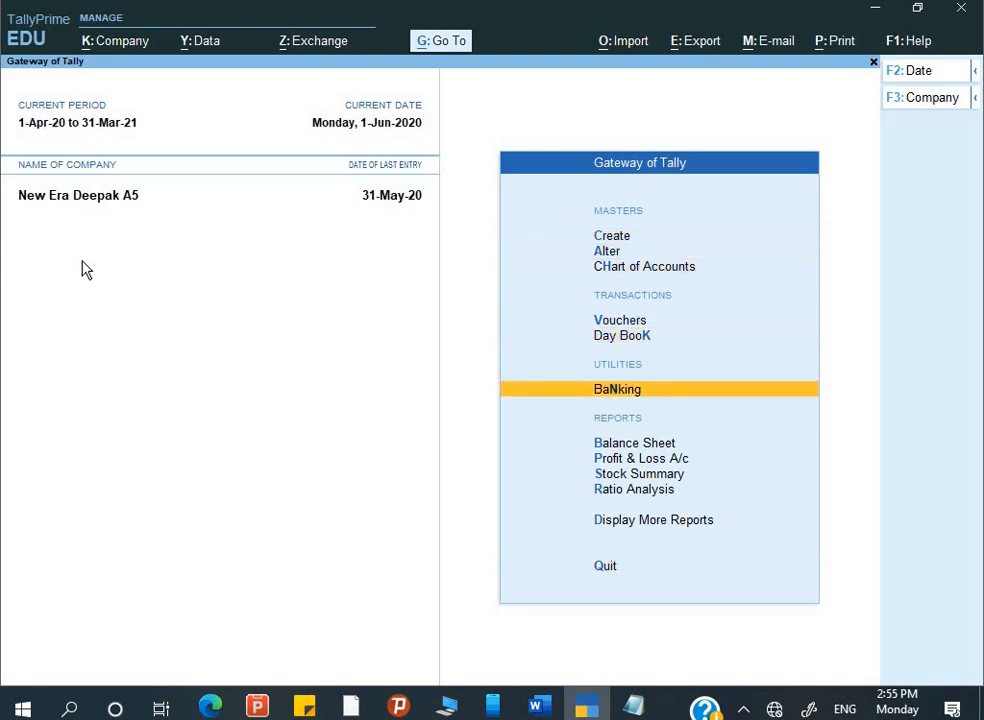
key(Up)
key(Return)
key(alt+F5)
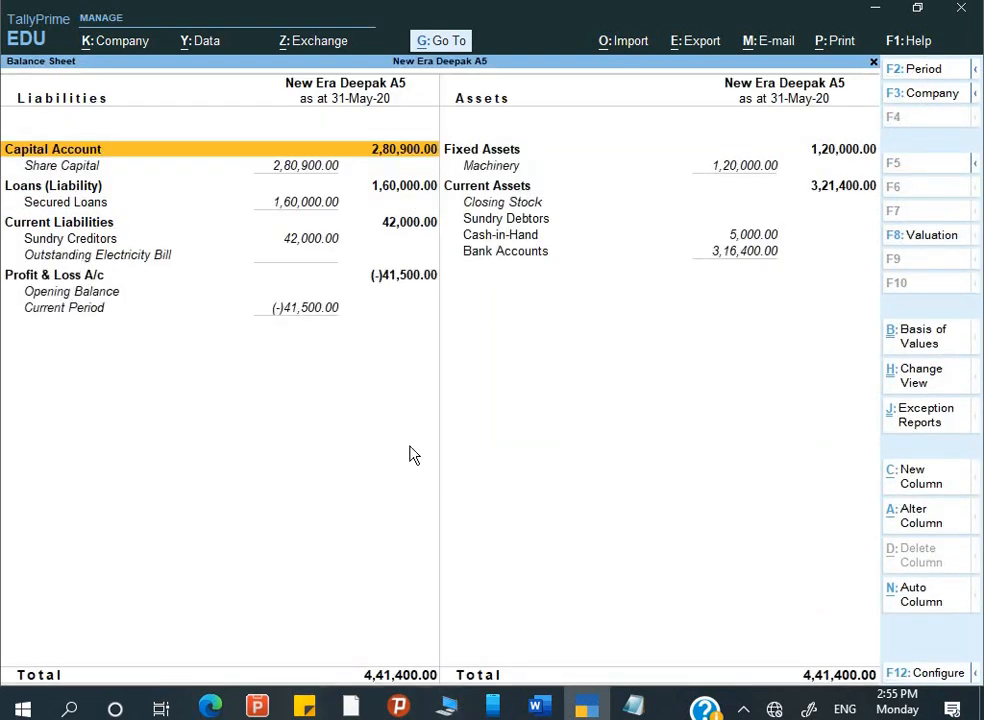
key(Escape)
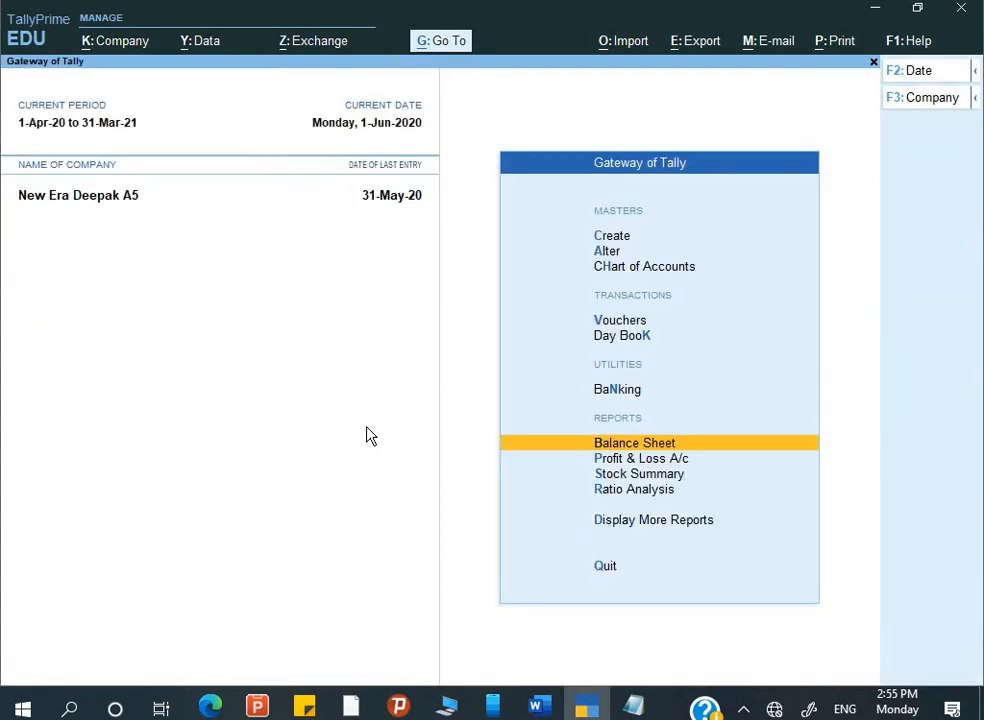
- View the detailed Profit & Loss A/c showing the 41,500 net loss, including Rent
key(Down)
key(Return)
key(alt+F5)
key(Down)
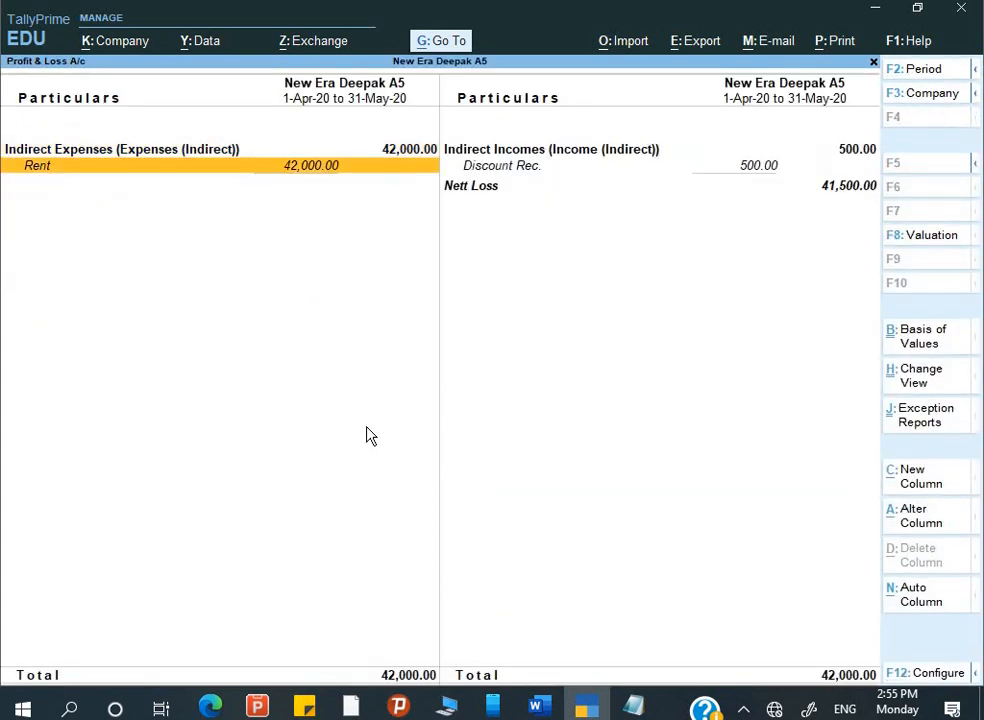
key(Escape)
key(Escape)
key(Escape)
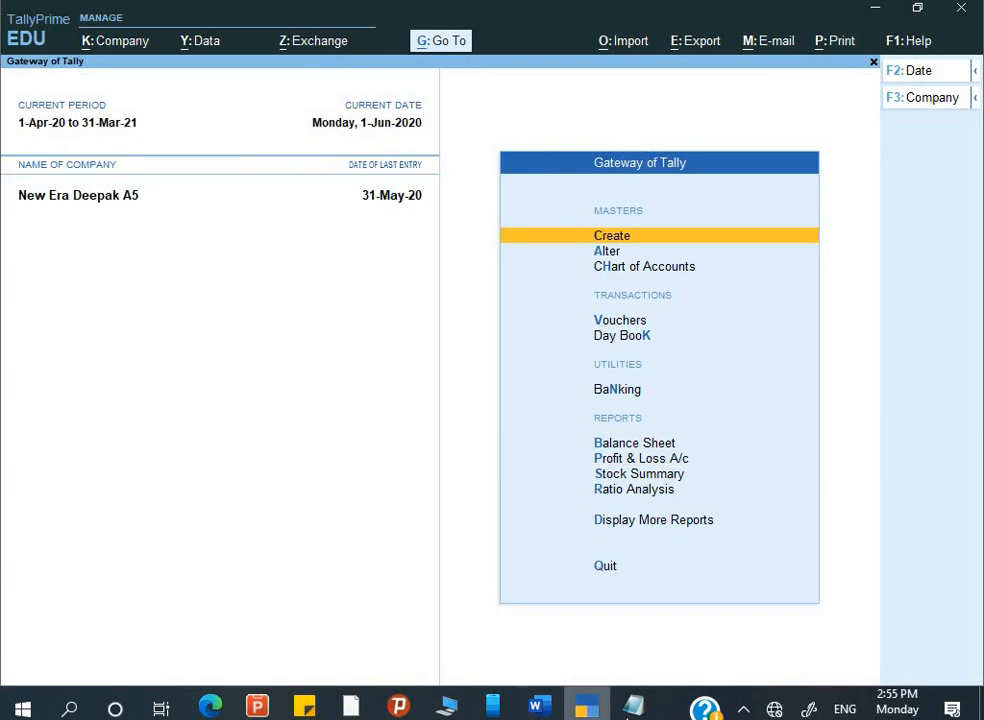
- Scroll through Assignment 5 items 1–10 with the Sundry Debtors and Creditors tables in Word
mouse_move(565, 713)
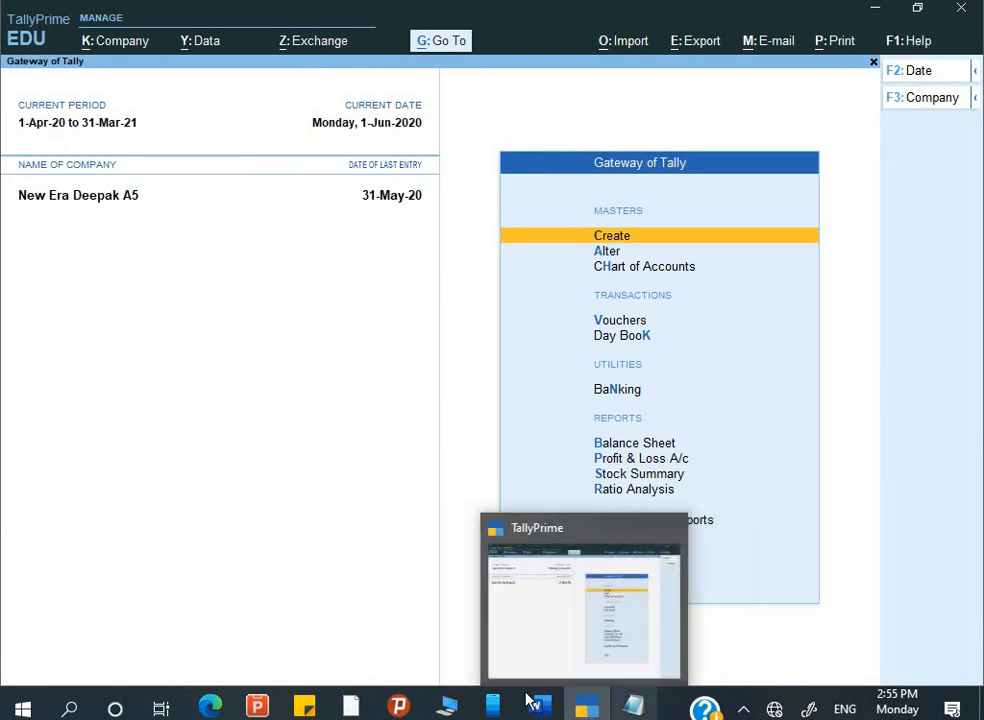
click(549, 709)
scroll(636, 420, up, 4)
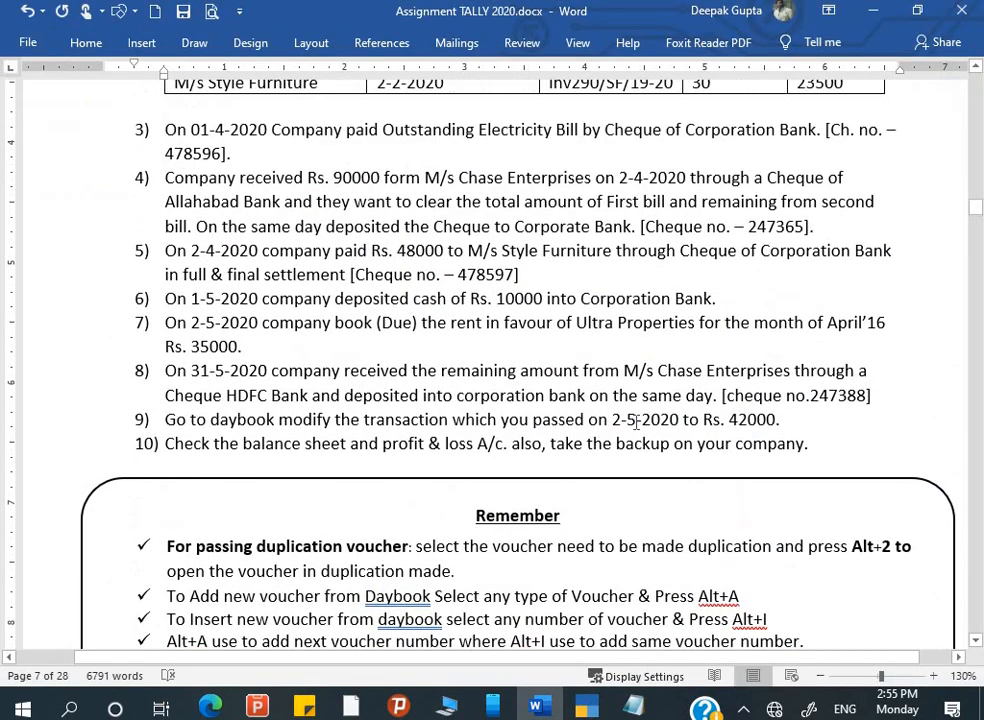
scroll(636, 420, up, 7)
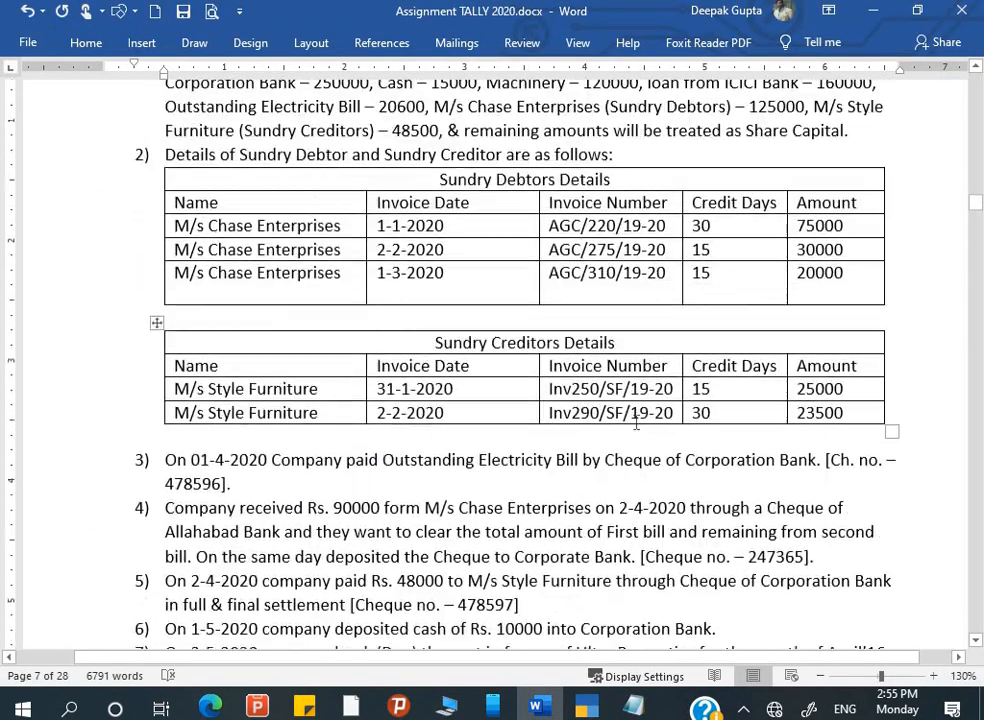
scroll(636, 420, down, 1)
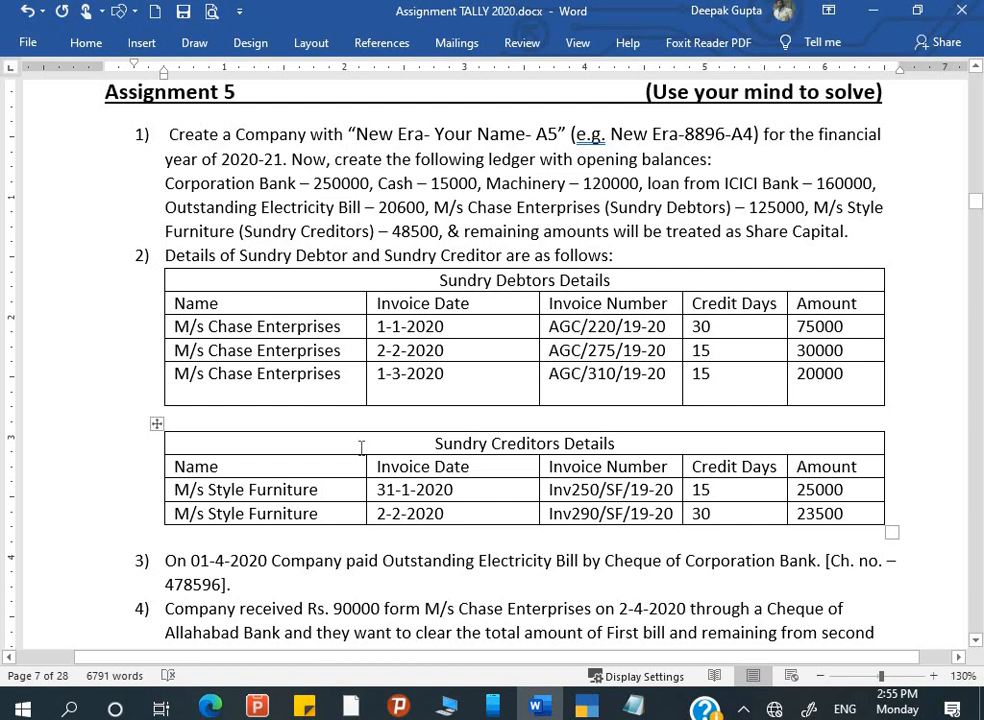
scroll(361, 448, down, 1)
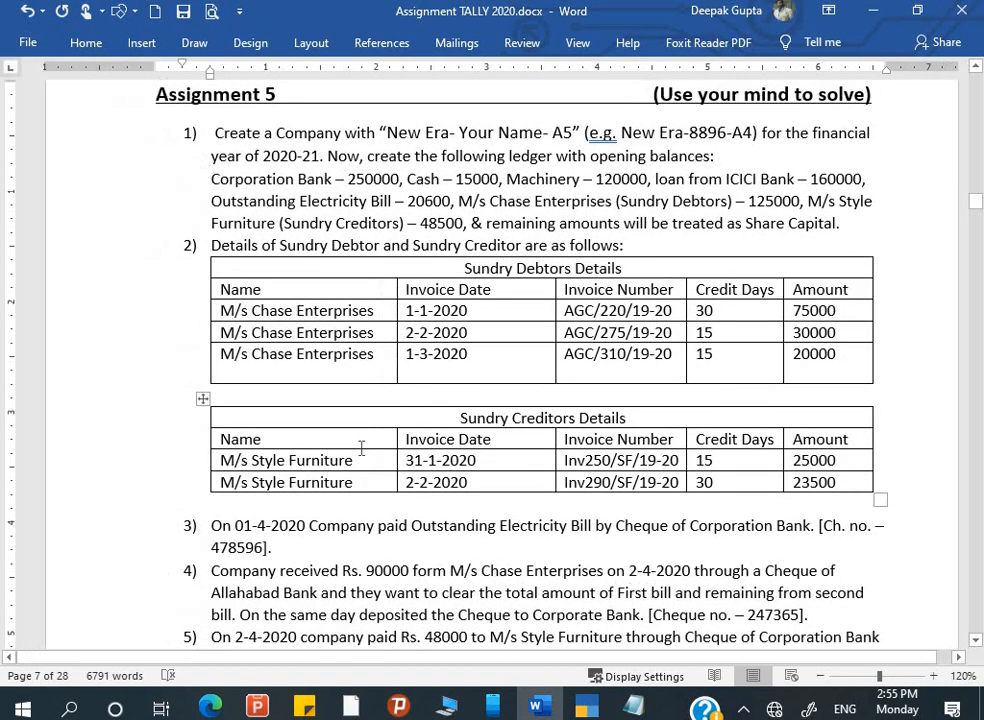
scroll(361, 448, down, 2)
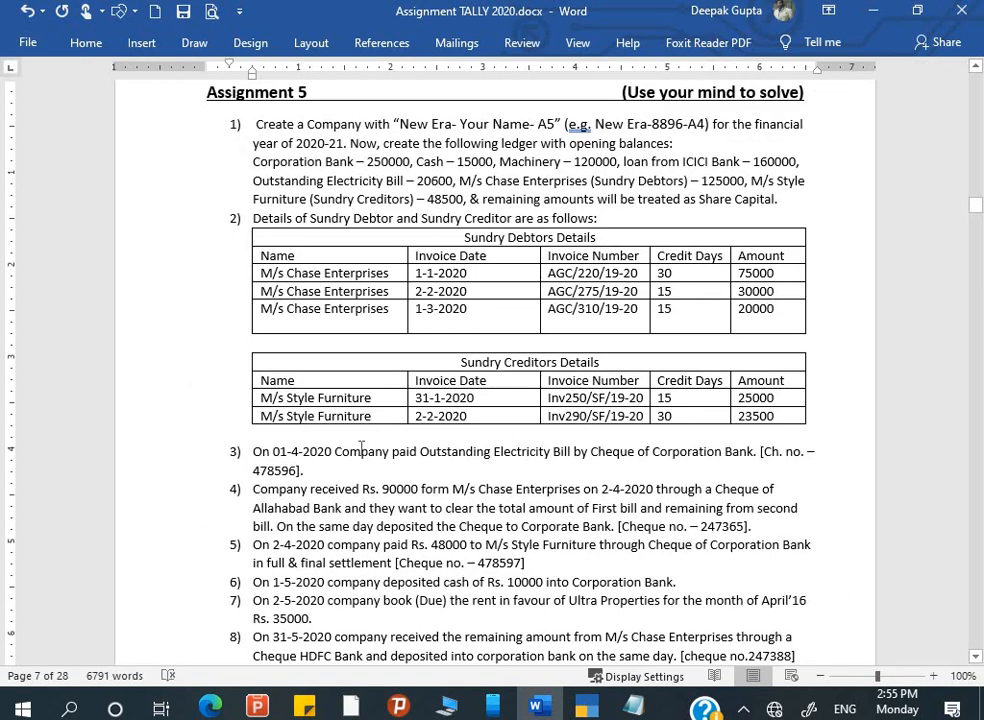
scroll(361, 448, down, 1)
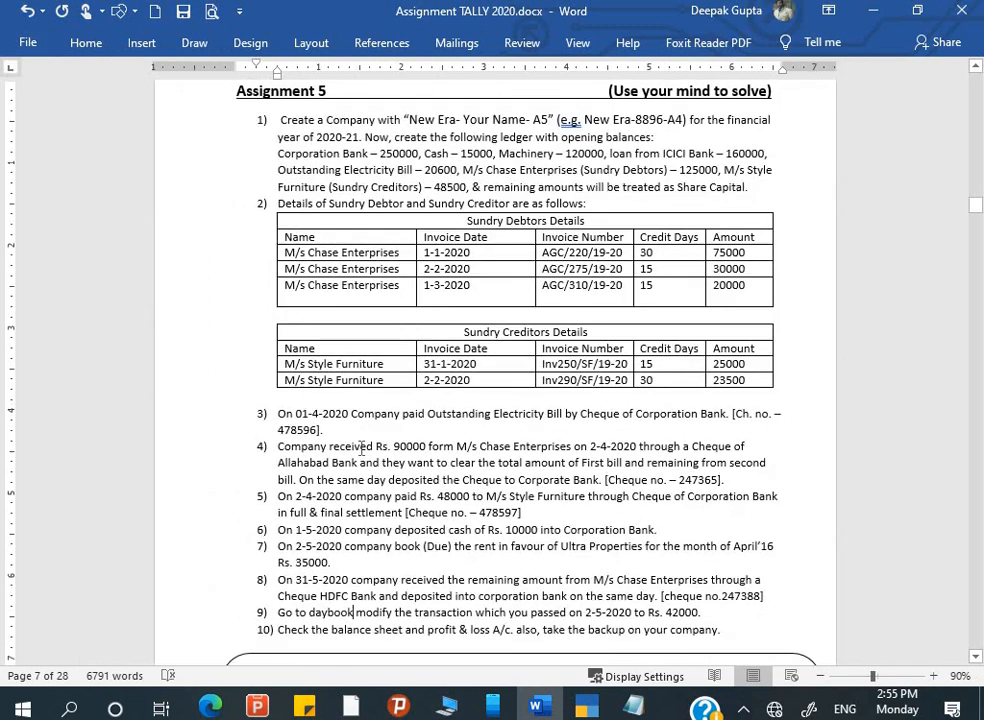